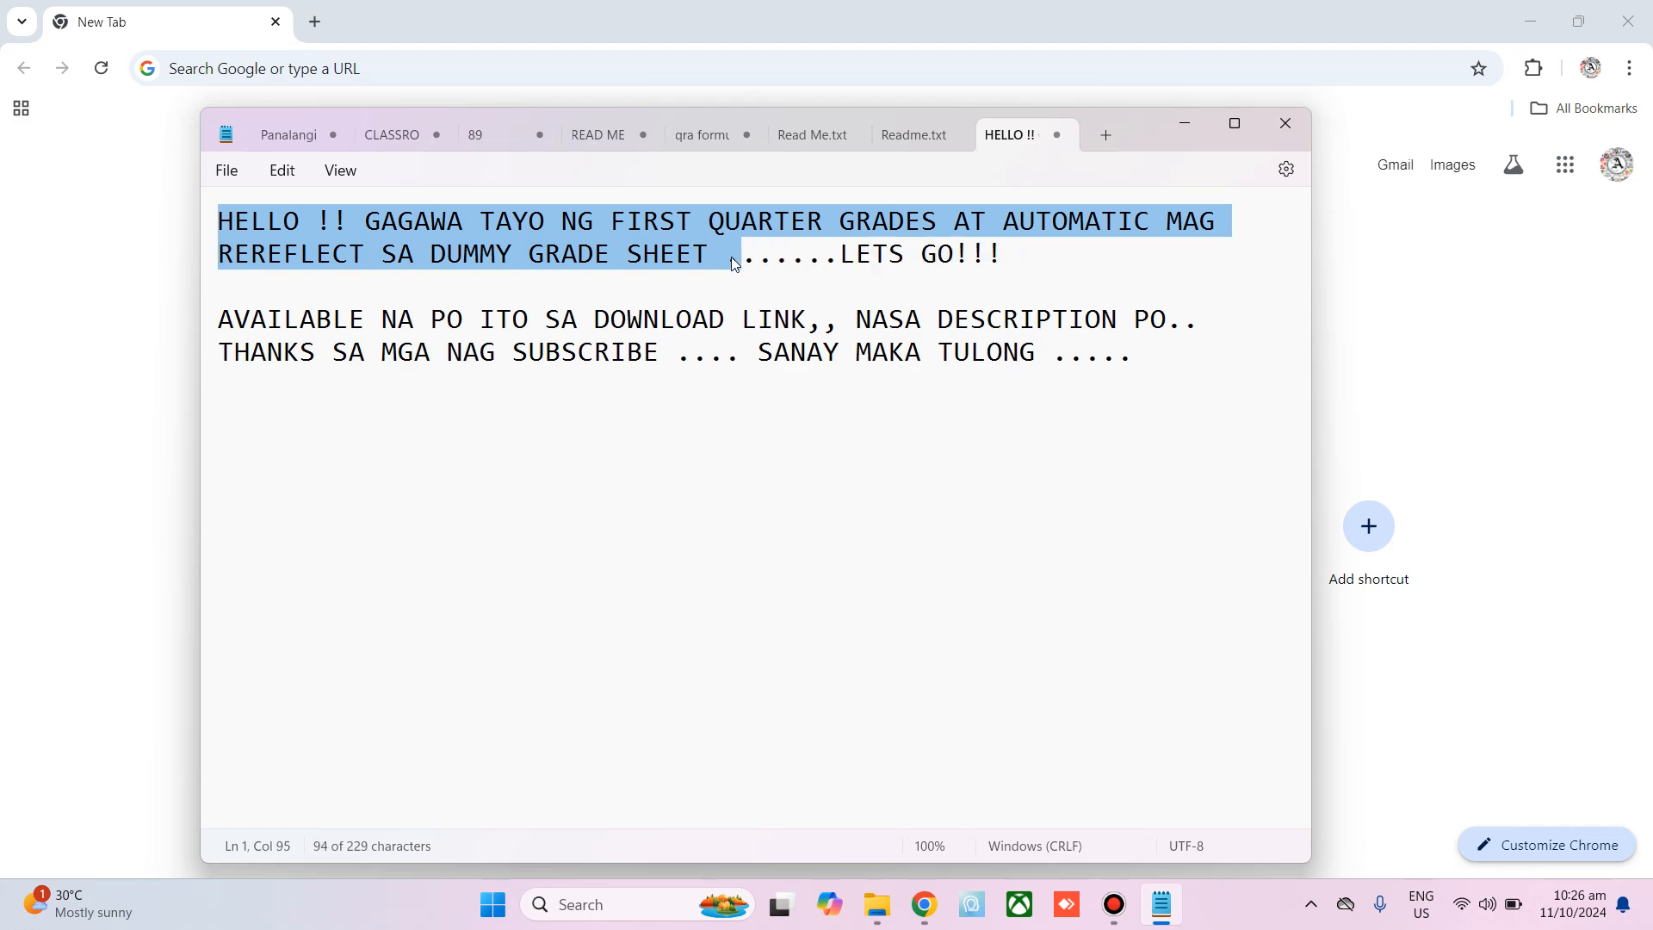
Step: Select 'LETS GO!!!' in the Notepad notes, minimize Notepad and bring Chrome's new tab page forward
{"action": "left_click_drag", "start_coordinate": [842, 260], "coordinate": [1026, 265]}
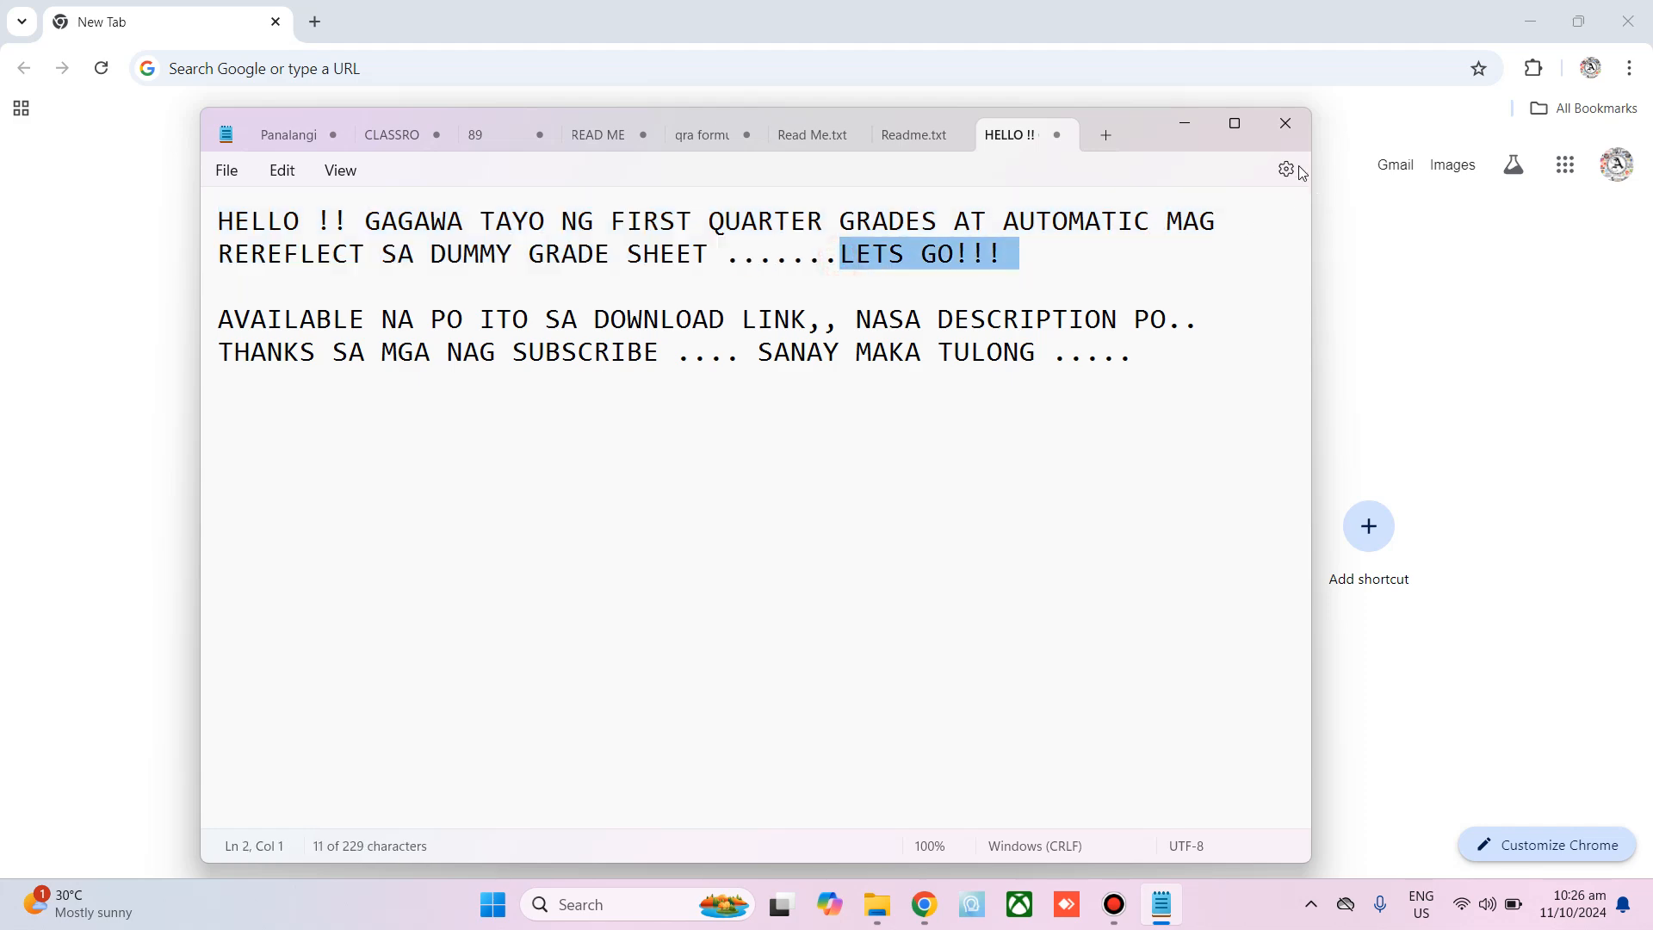
{"action": "left_click", "coordinate": [1196, 125]}
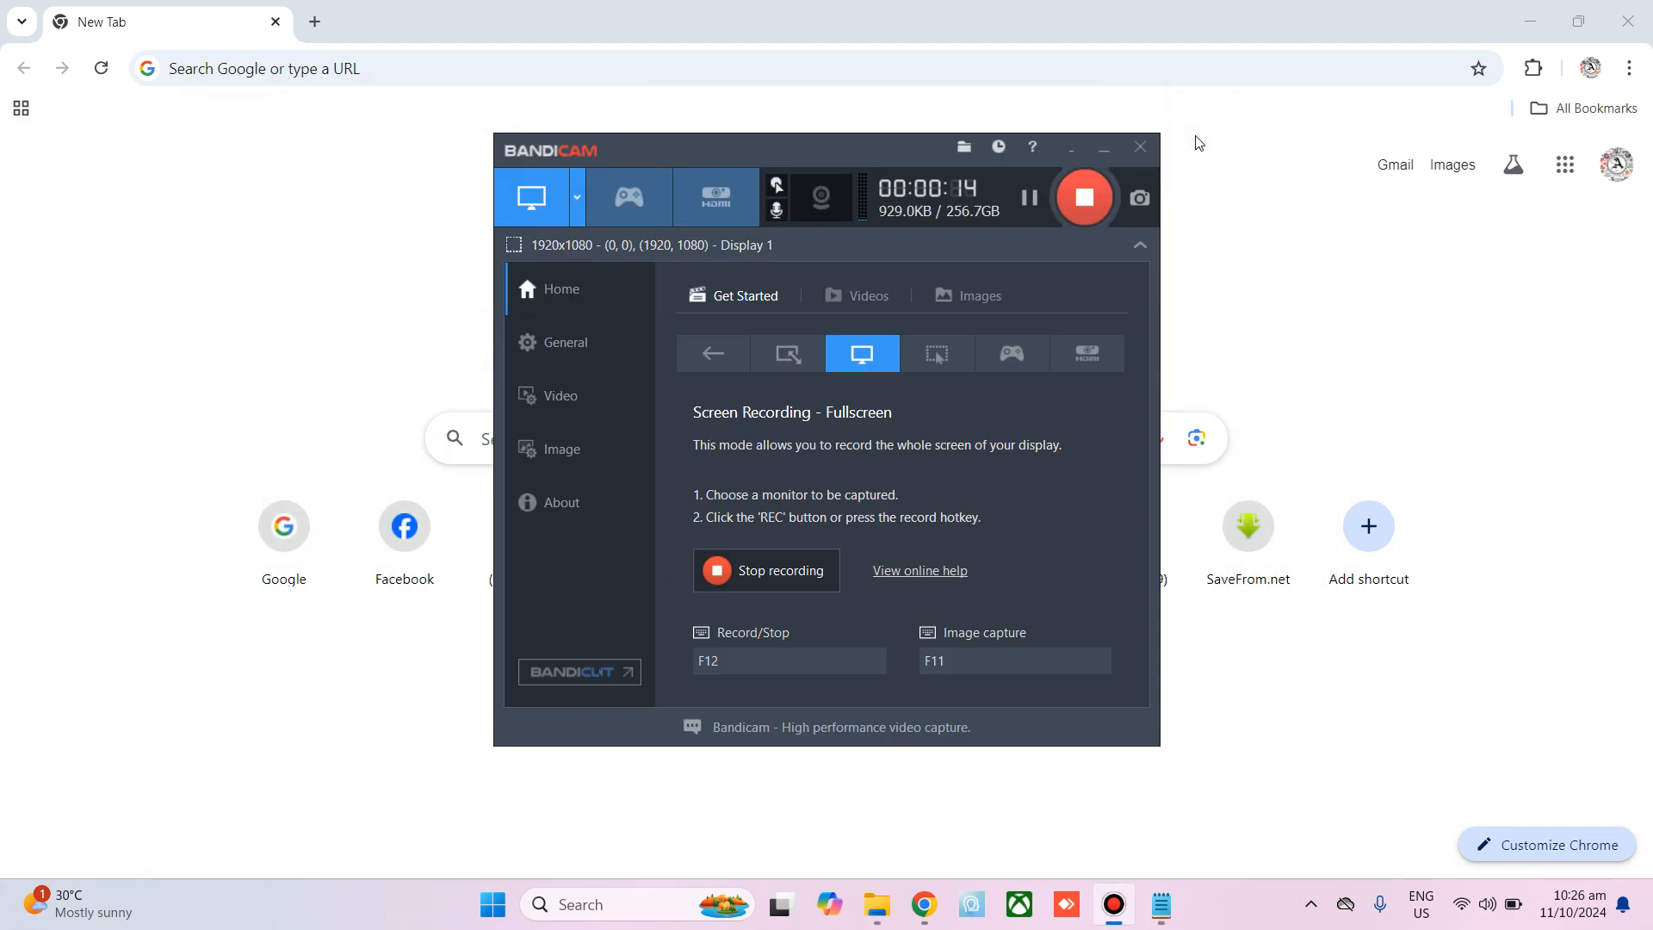
{"action": "left_click", "coordinate": [1332, 276]}
Step: Go to youtube.com and search for 'teacher tech sf2'
{"action": "left_click", "coordinate": [469, 67]}
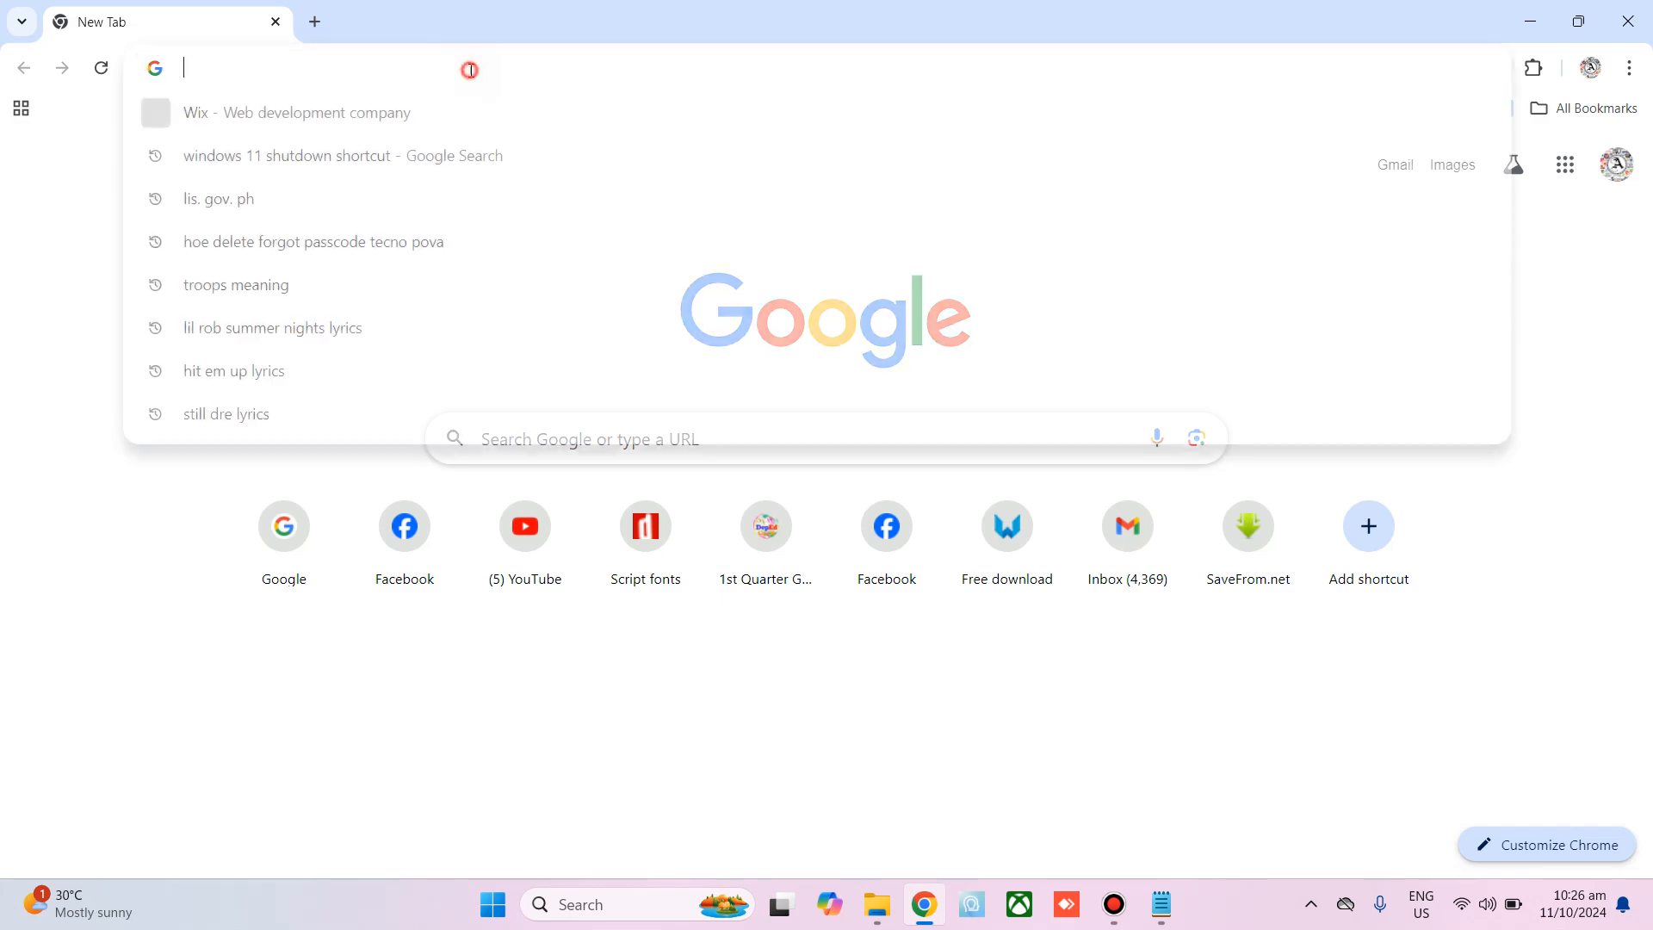
{"action": "type", "text": "YOU"}
{"action": "key", "text": "Return"}
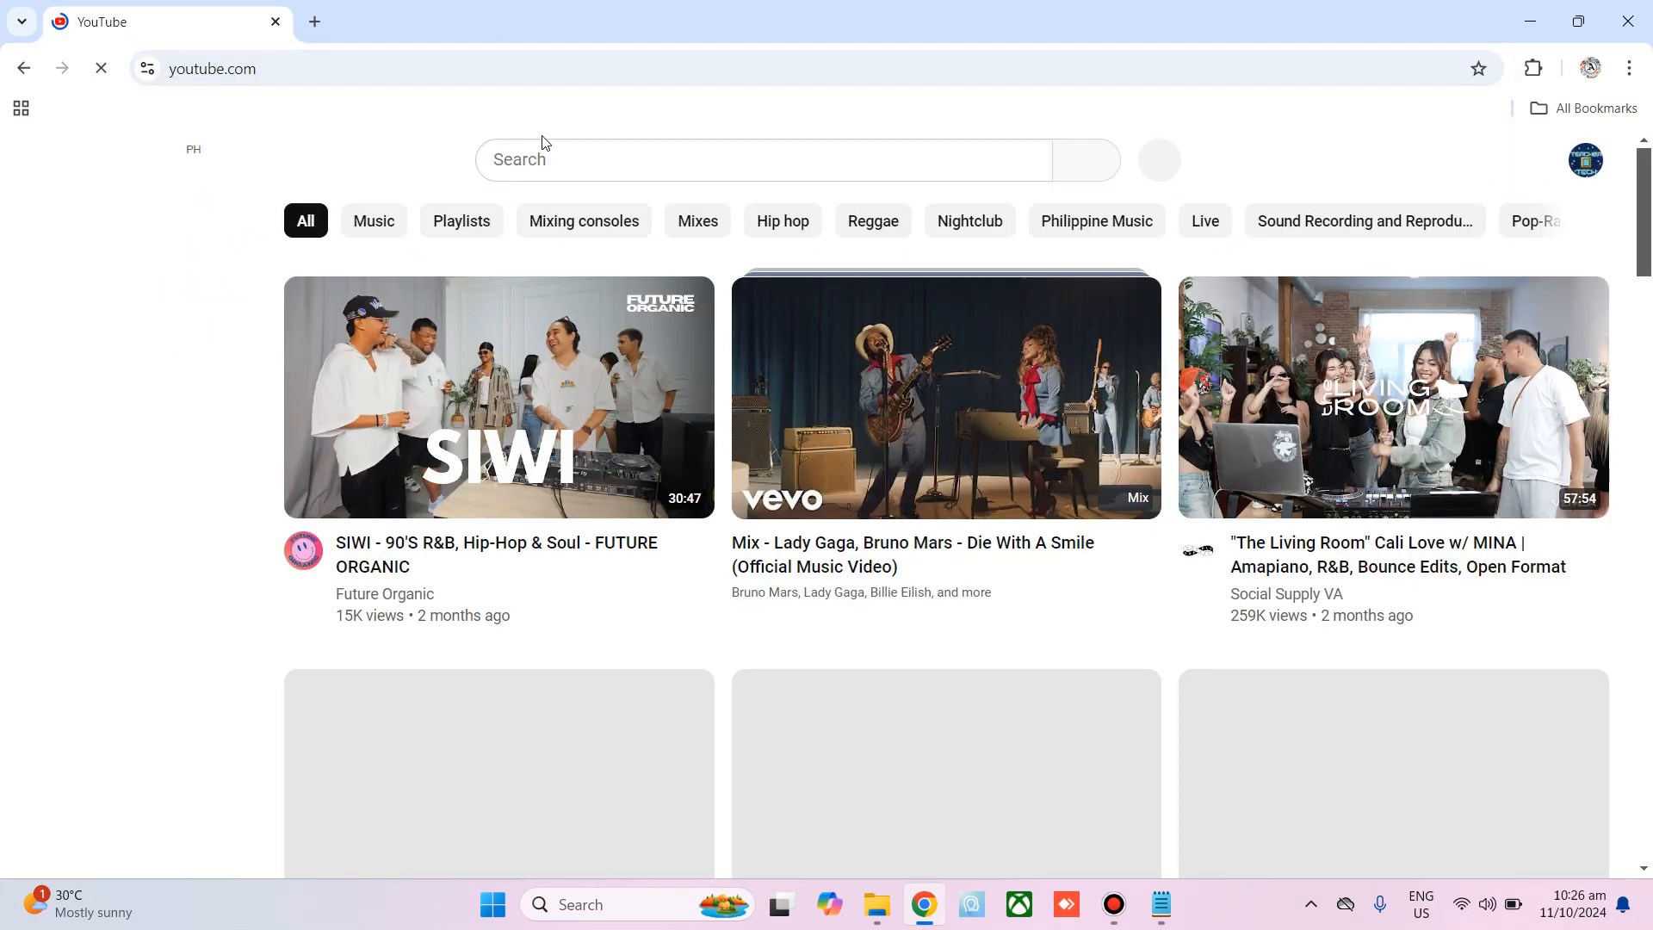
{"action": "left_click", "coordinate": [575, 162]}
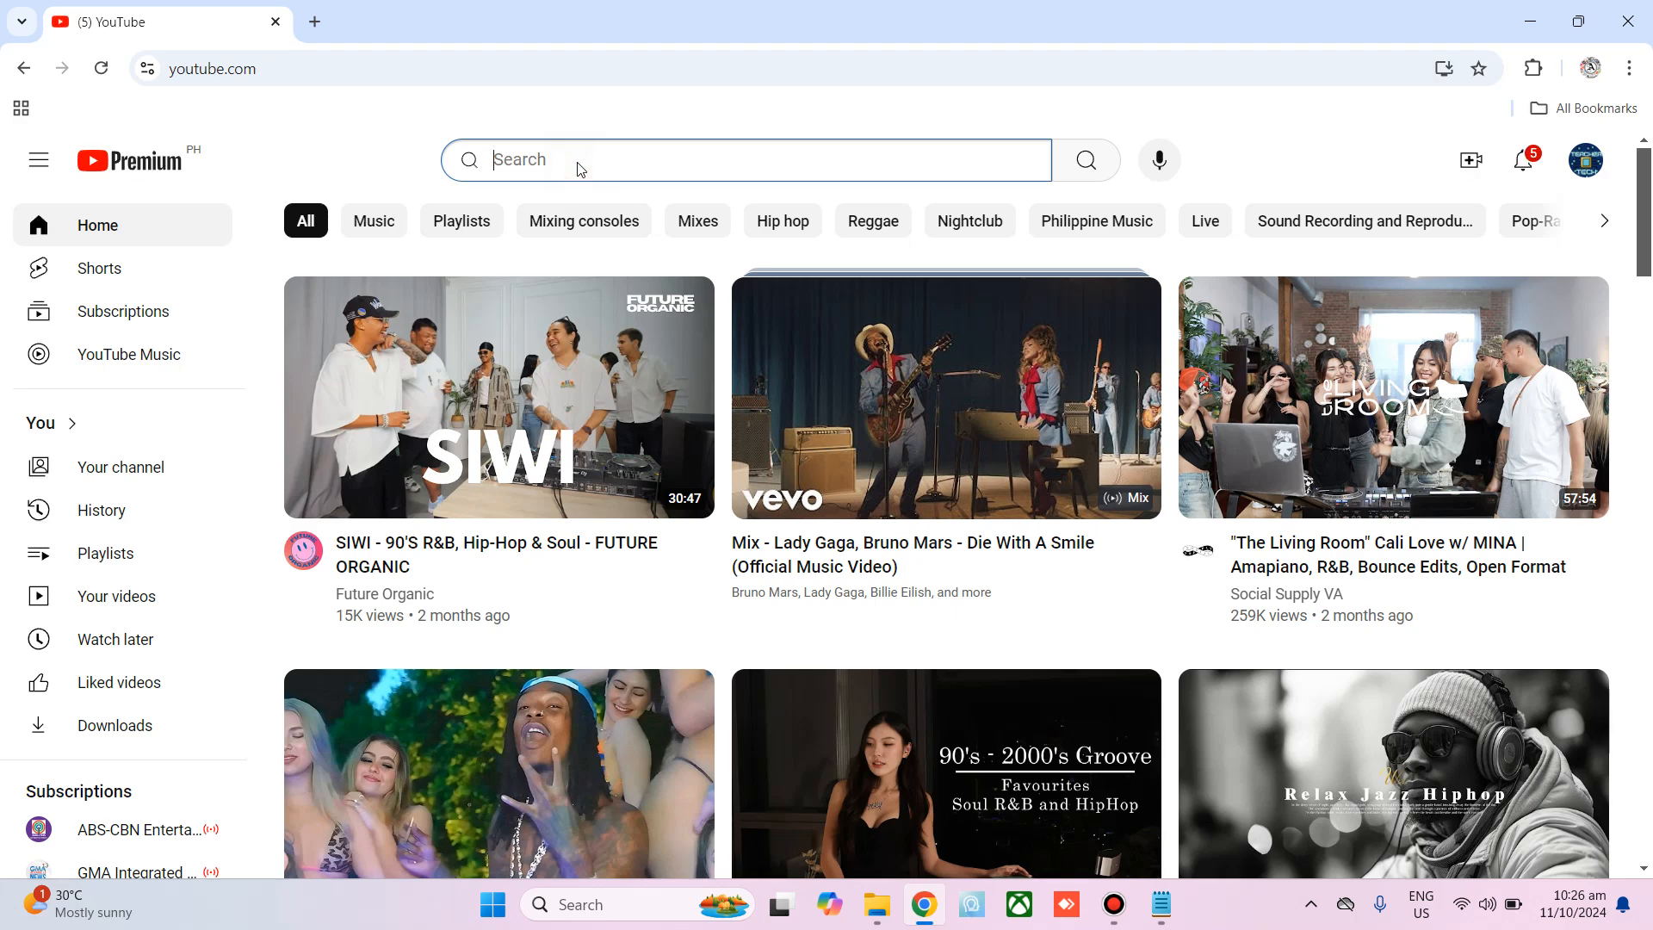
{"action": "type", "text": "TEA"}
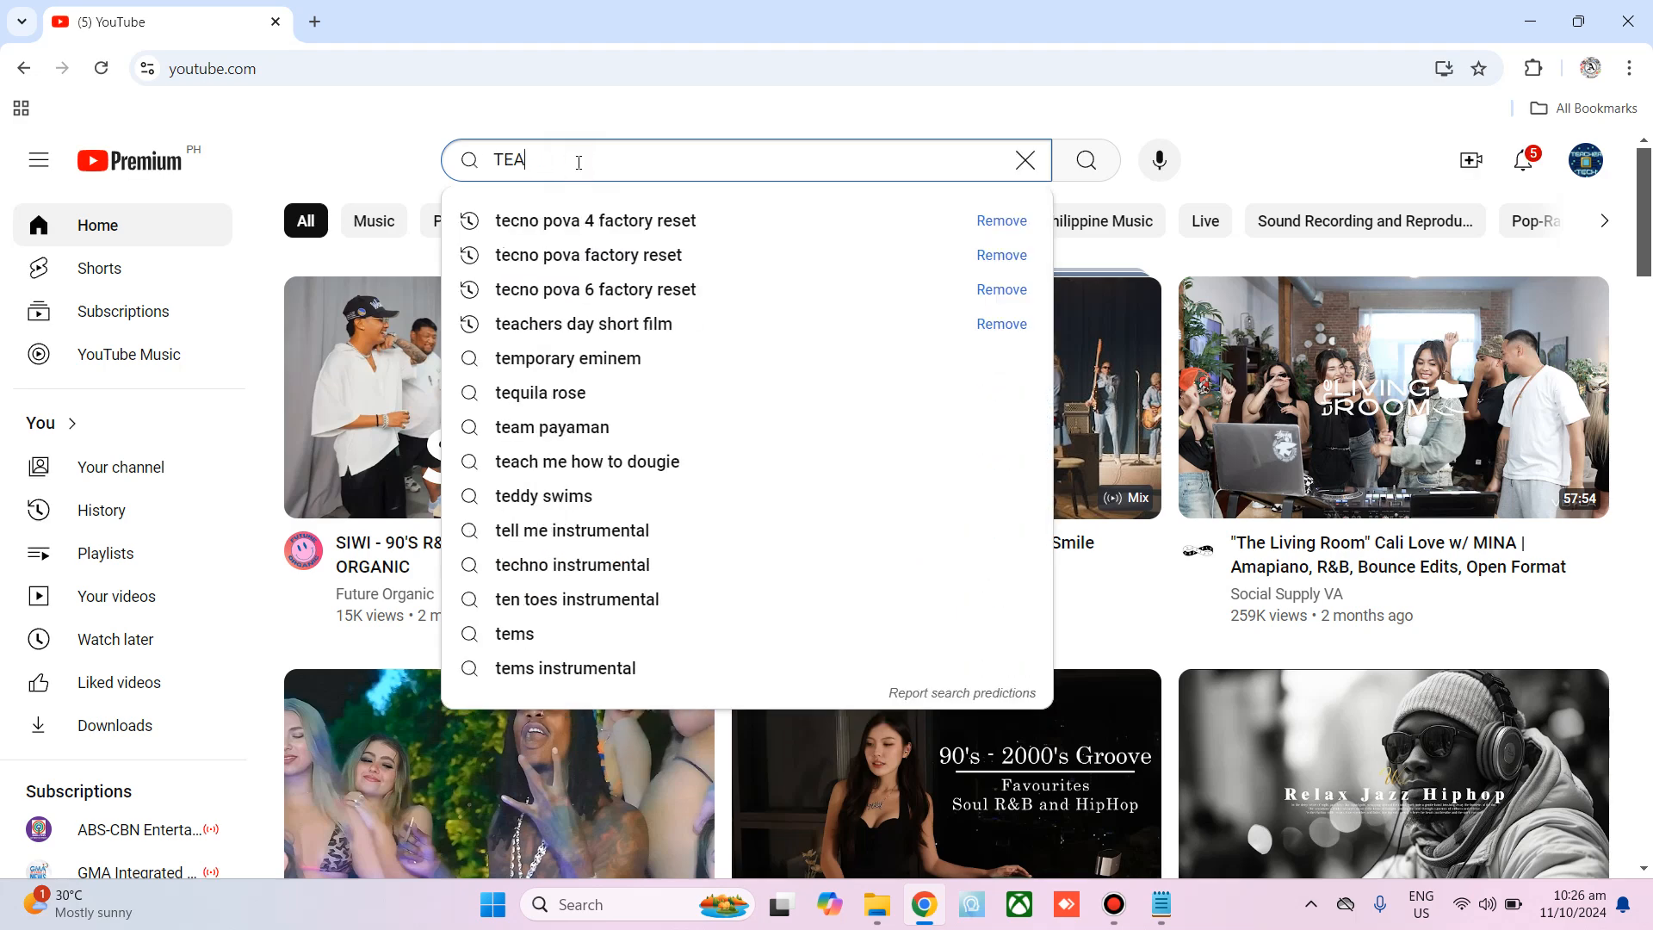
{"action": "type", "text": "CHER TECH"}
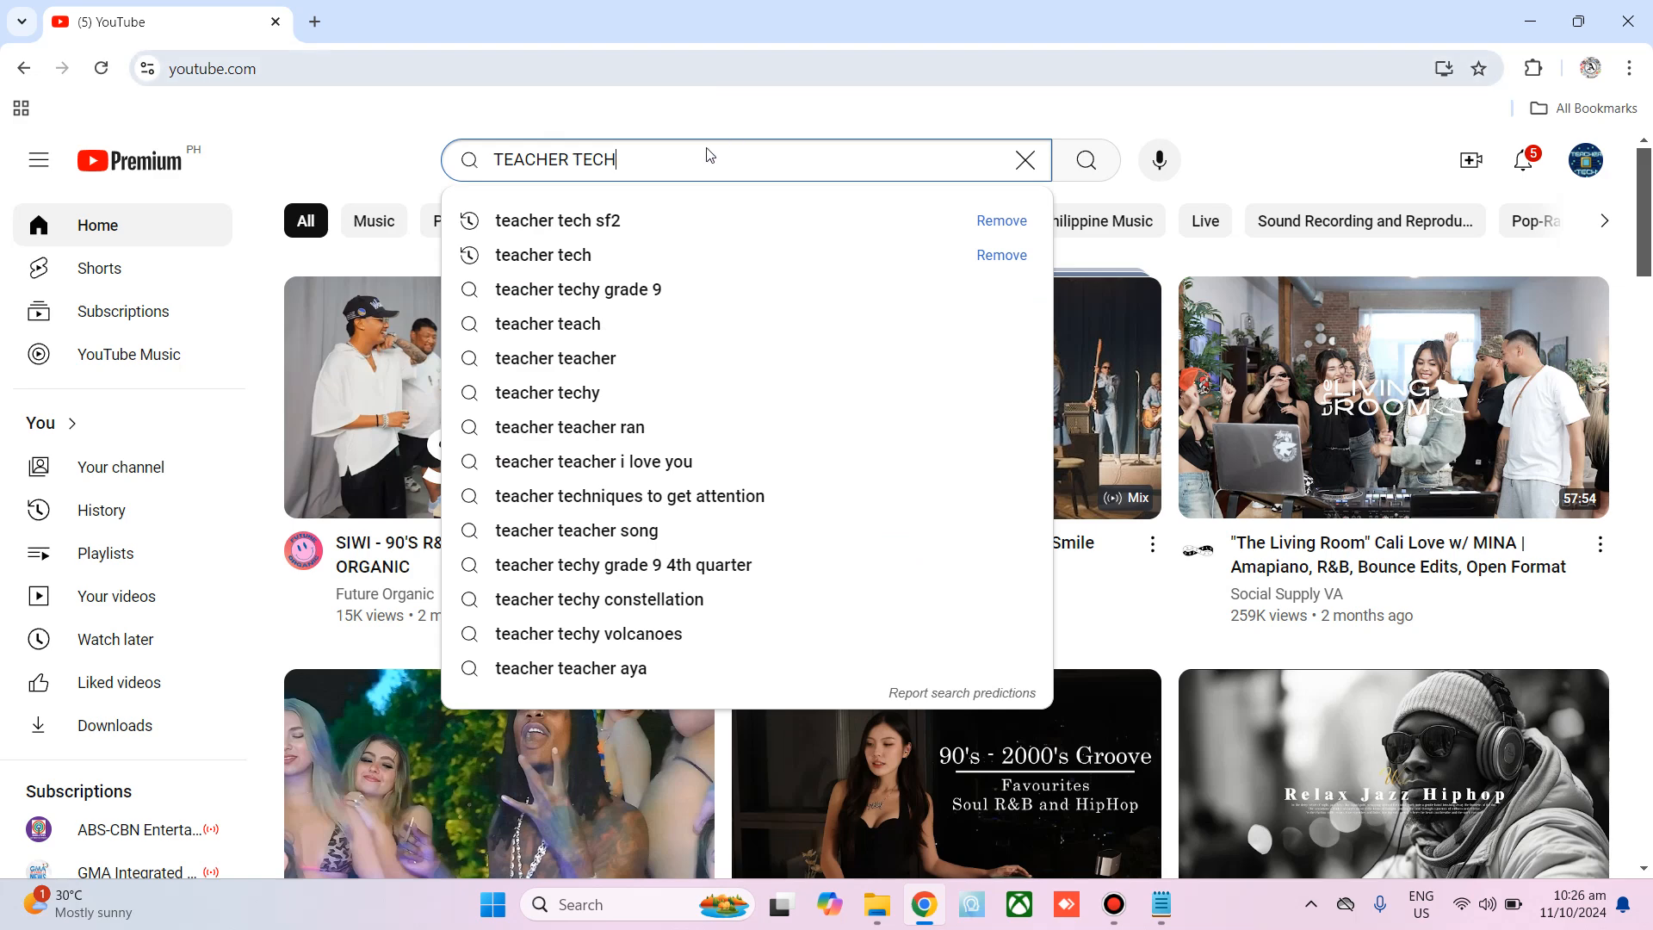
{"action": "left_click", "coordinate": [584, 231]}
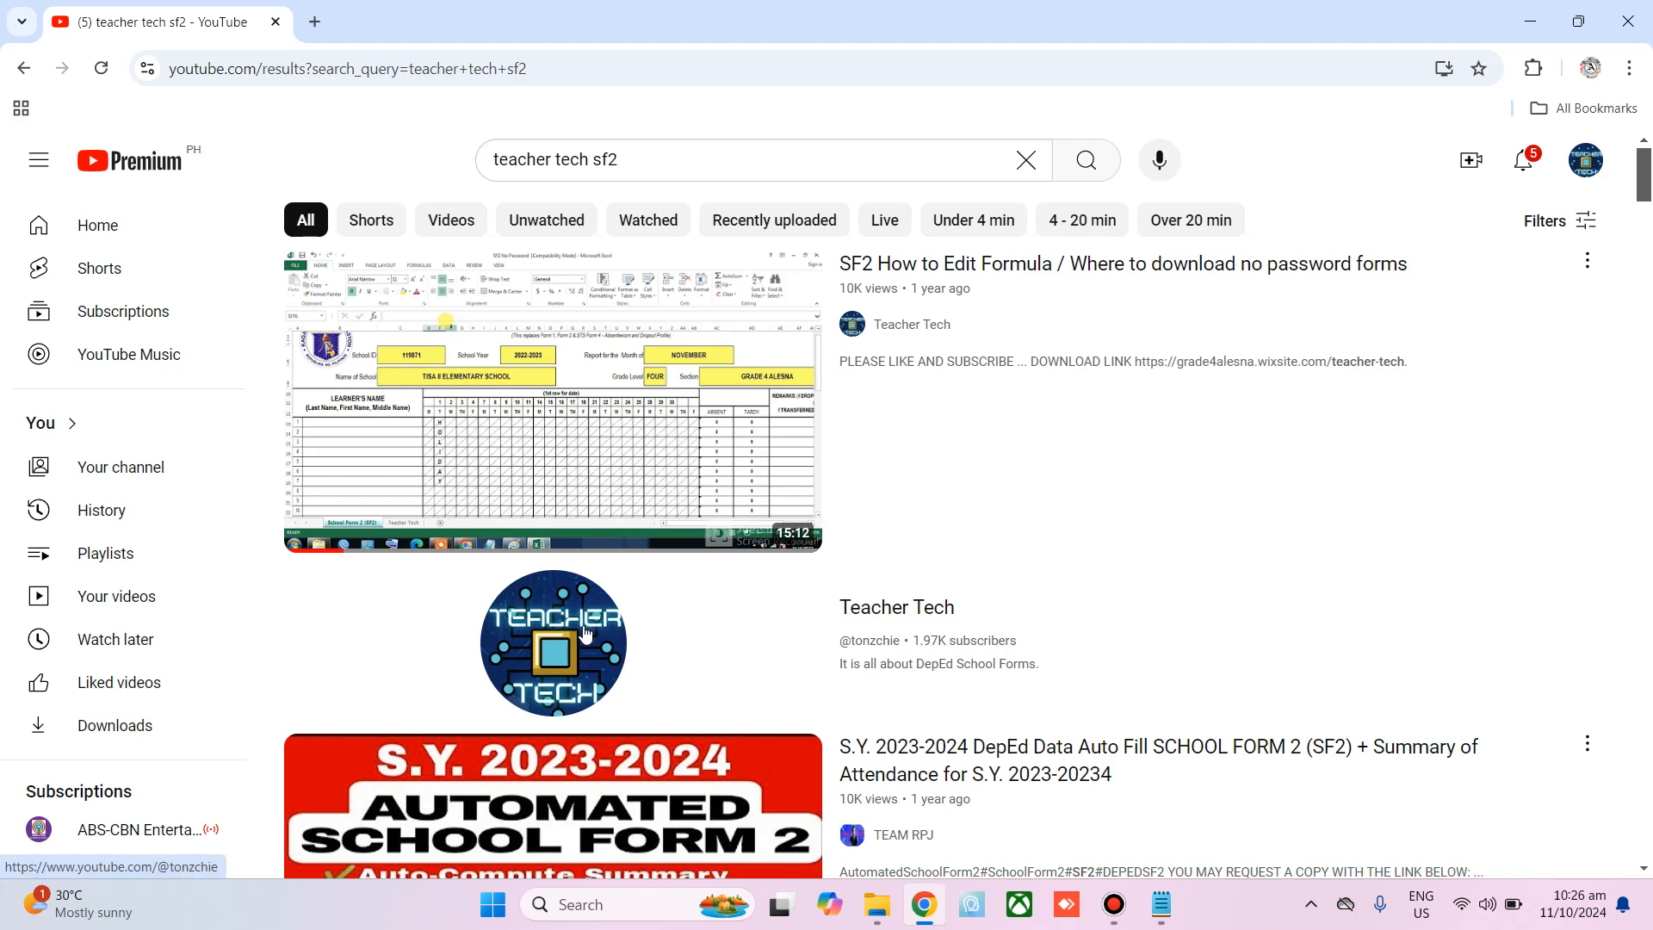
Step: Open the Teacher Tech channel, play the ITEM ANALYSIS video and pause it
{"action": "left_click", "coordinate": [844, 599]}
{"action": "scroll", "coordinate": [906, 603], "scroll_direction": "down", "scroll_amount": 3}
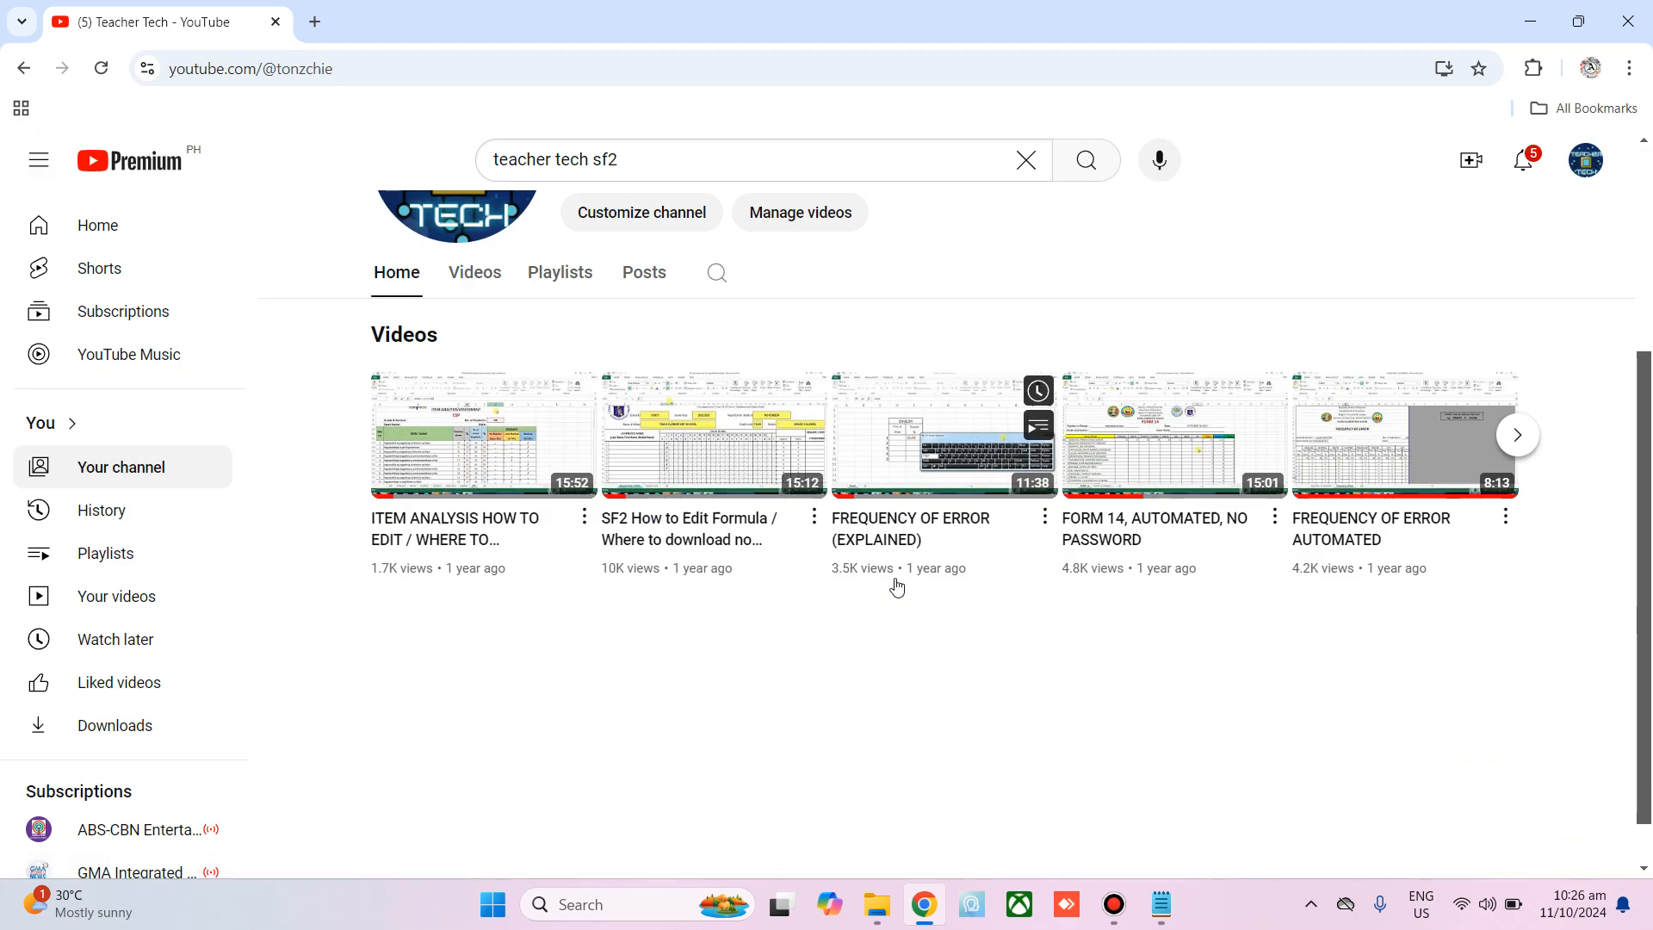
{"action": "left_click", "coordinate": [534, 448]}
{"action": "scroll", "coordinate": [1071, 447], "scroll_direction": "down", "scroll_amount": 1}
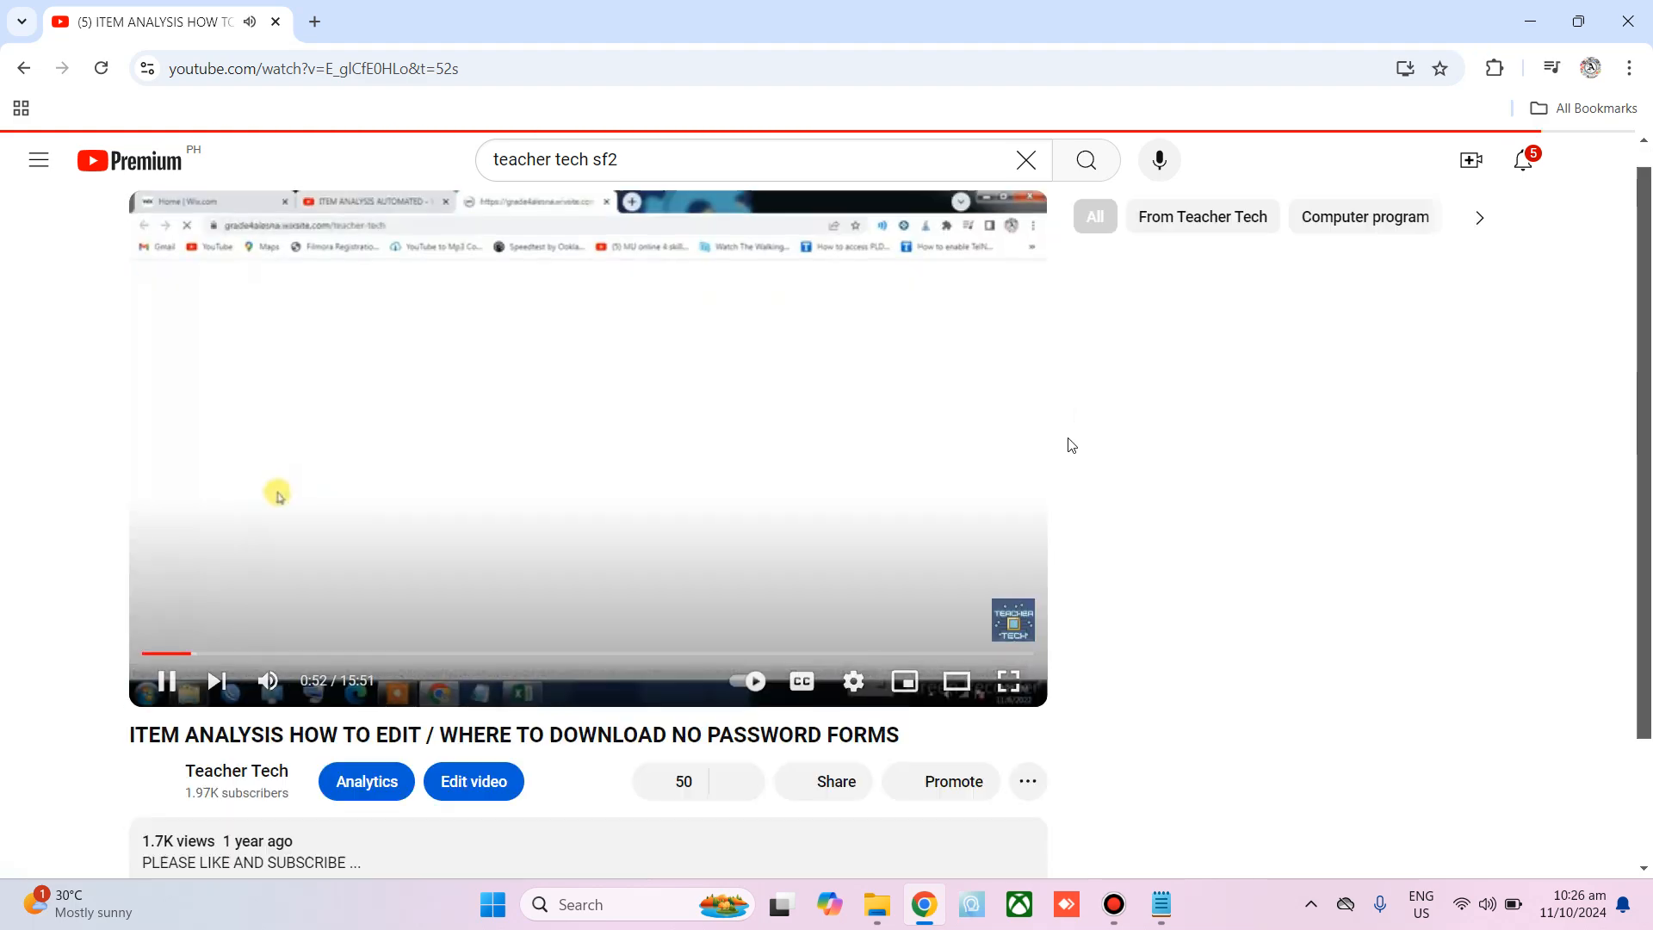
{"action": "left_click", "coordinate": [169, 600]}
Step: Expand the video's description to reveal the form download link
{"action": "scroll", "coordinate": [600, 647], "scroll_direction": "down", "scroll_amount": 3}
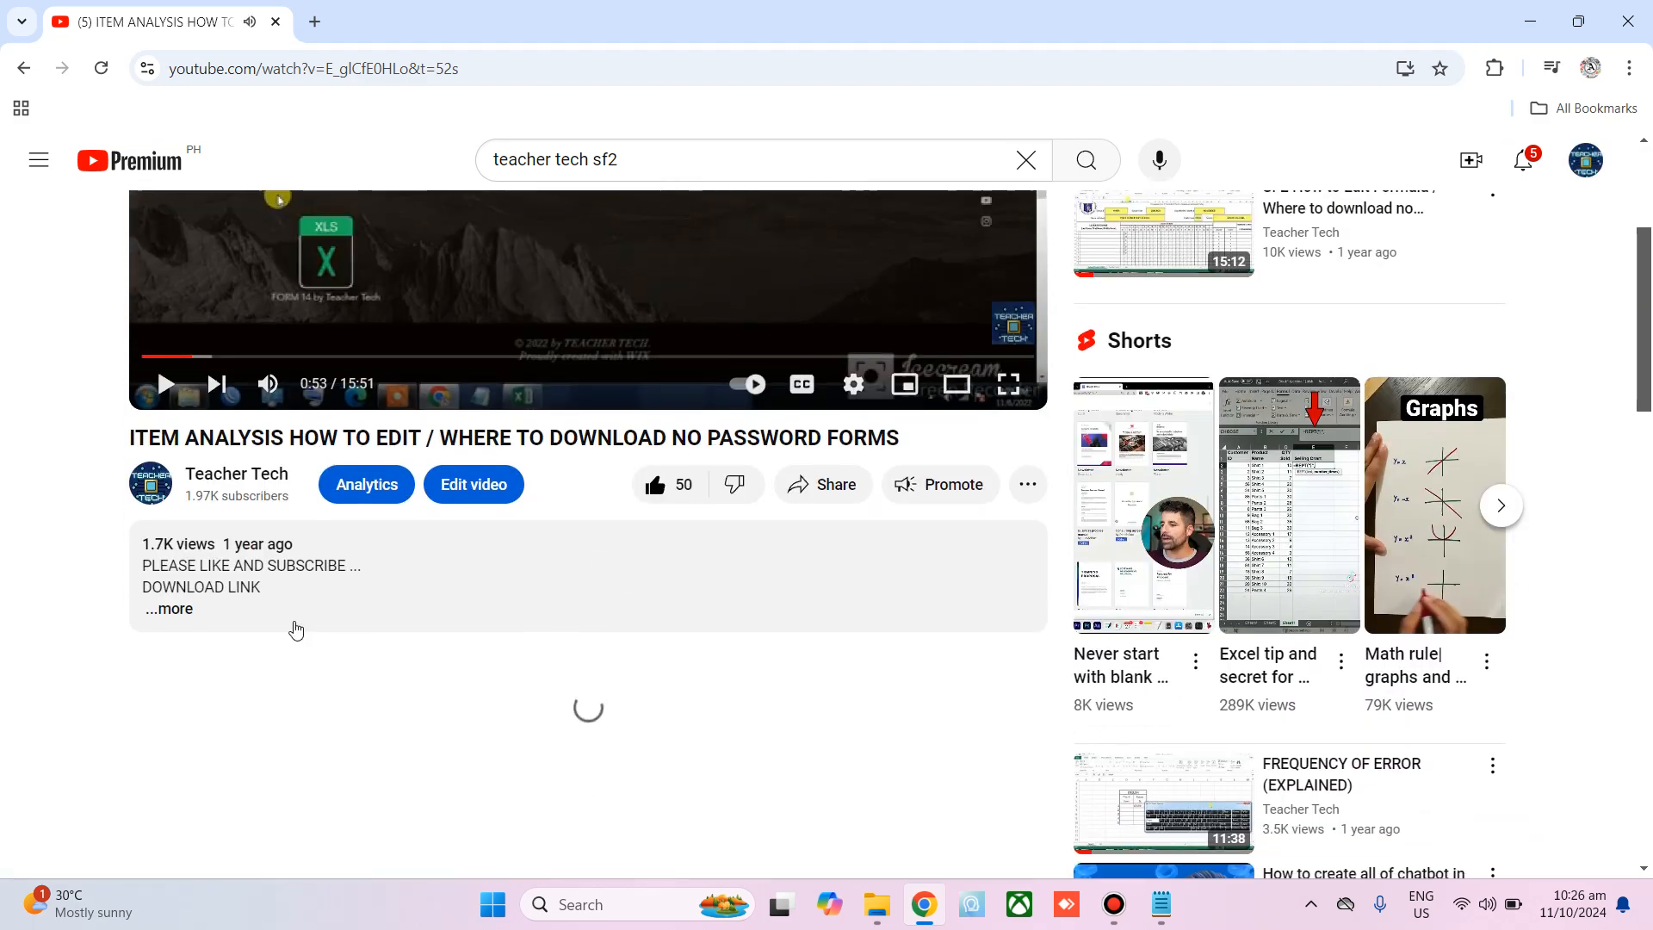
{"action": "left_click", "coordinate": [171, 609]}
{"action": "scroll", "coordinate": [512, 610], "scroll_direction": "down", "scroll_amount": 1}
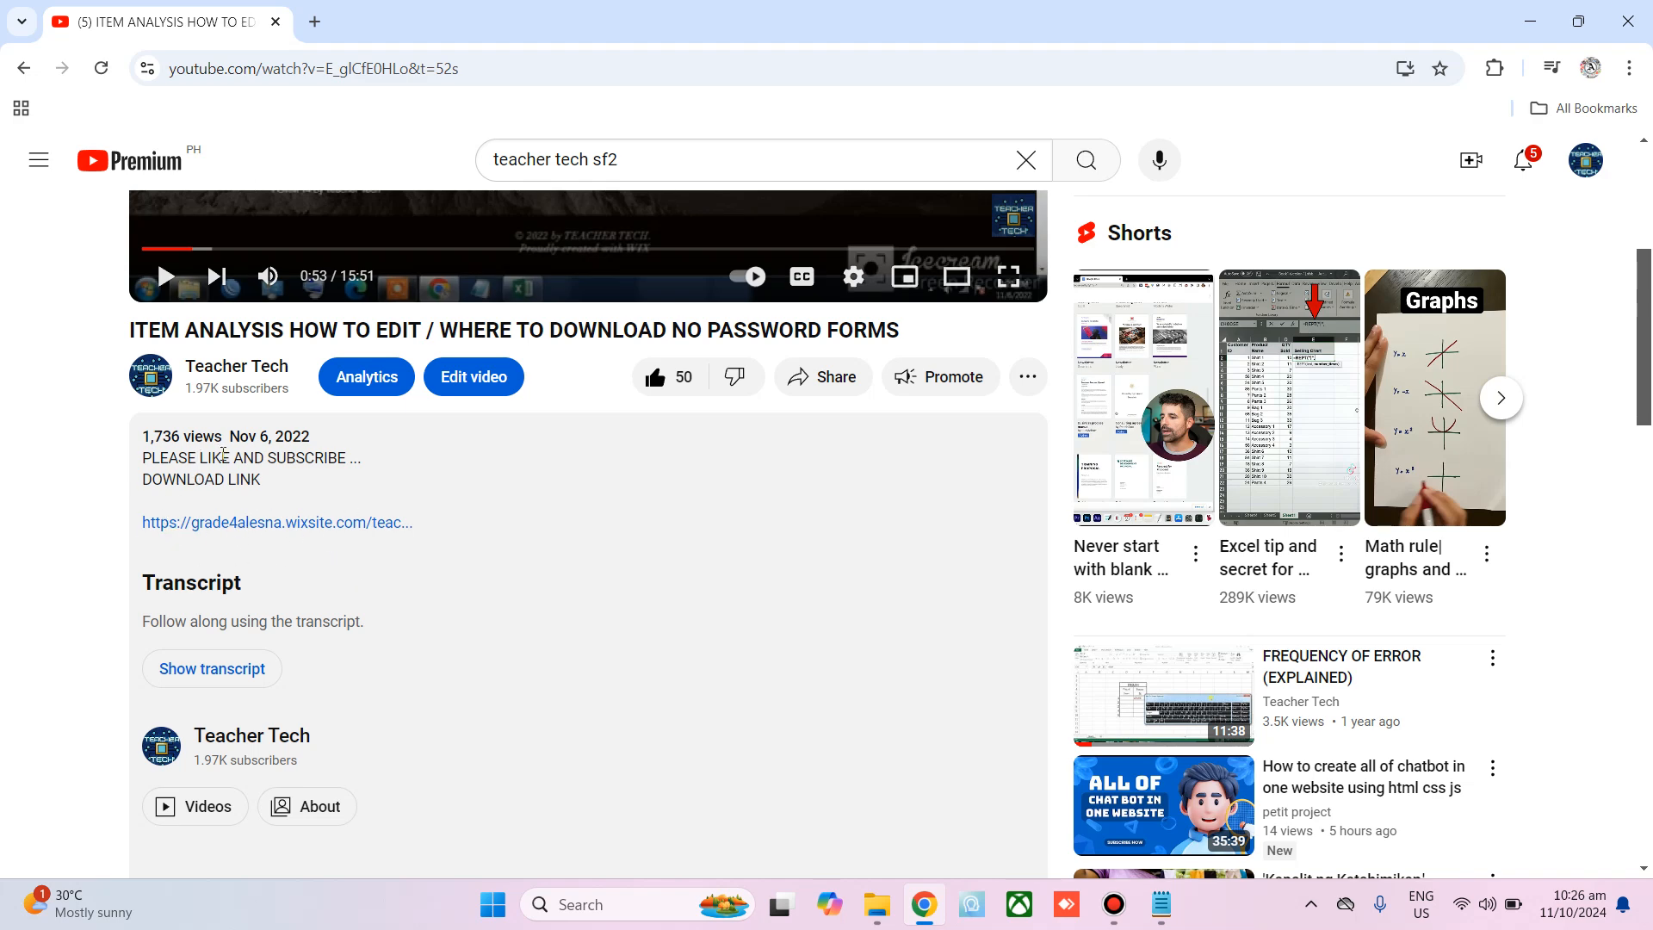
{"action": "scroll", "coordinate": [365, 509], "scroll_direction": "down", "scroll_amount": 2}
{"action": "left_click", "coordinate": [177, 675]}
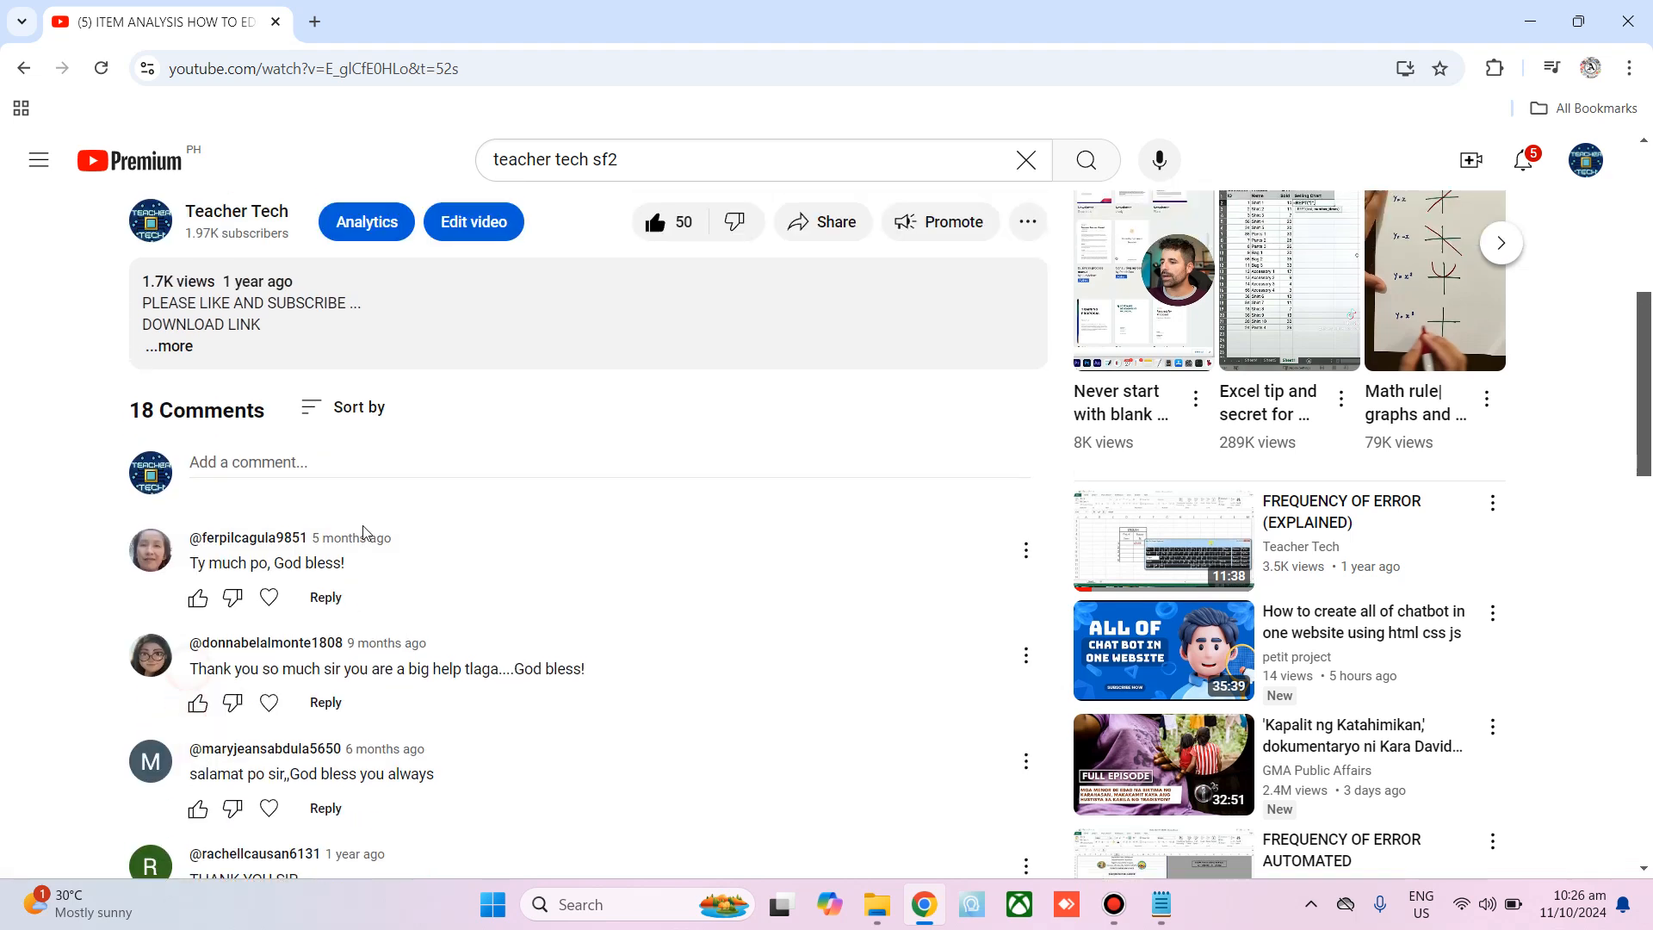
{"action": "scroll", "coordinate": [406, 406], "scroll_direction": "up", "scroll_amount": 2}
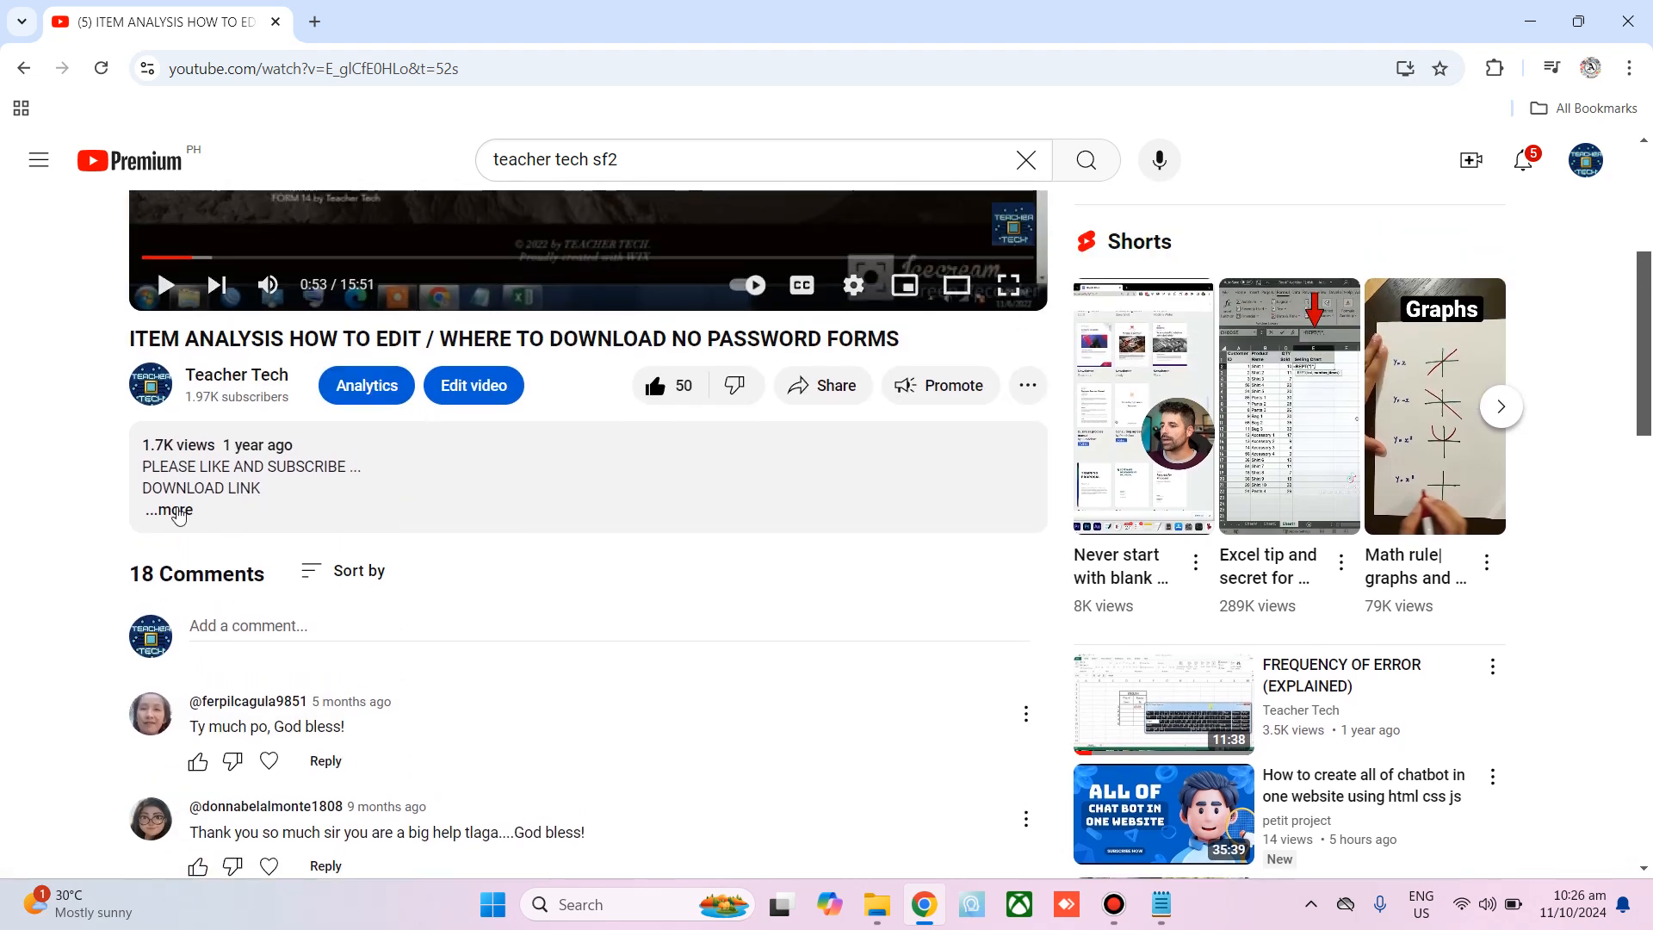
{"action": "left_click", "coordinate": [176, 511]}
{"action": "scroll", "coordinate": [287, 523], "scroll_direction": "down", "scroll_amount": 1}
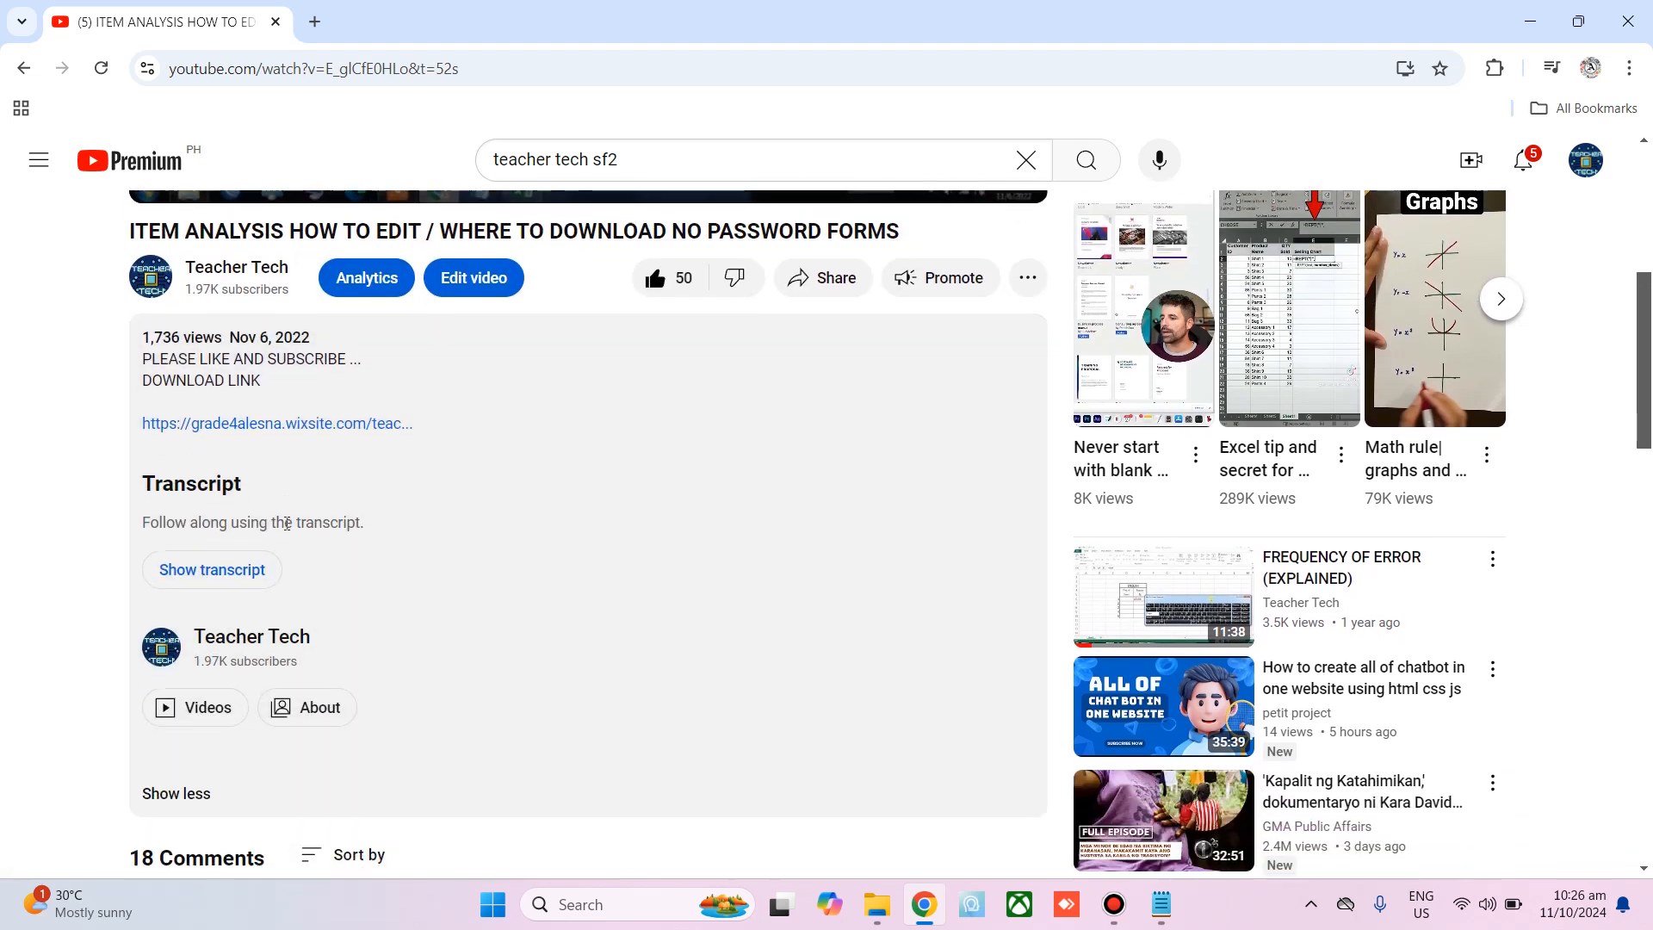
Step: Download the QRA- GRADE SHEET form via the description link and open QRA Blank form 2024 from its folder
{"action": "left_click", "coordinate": [303, 423]}
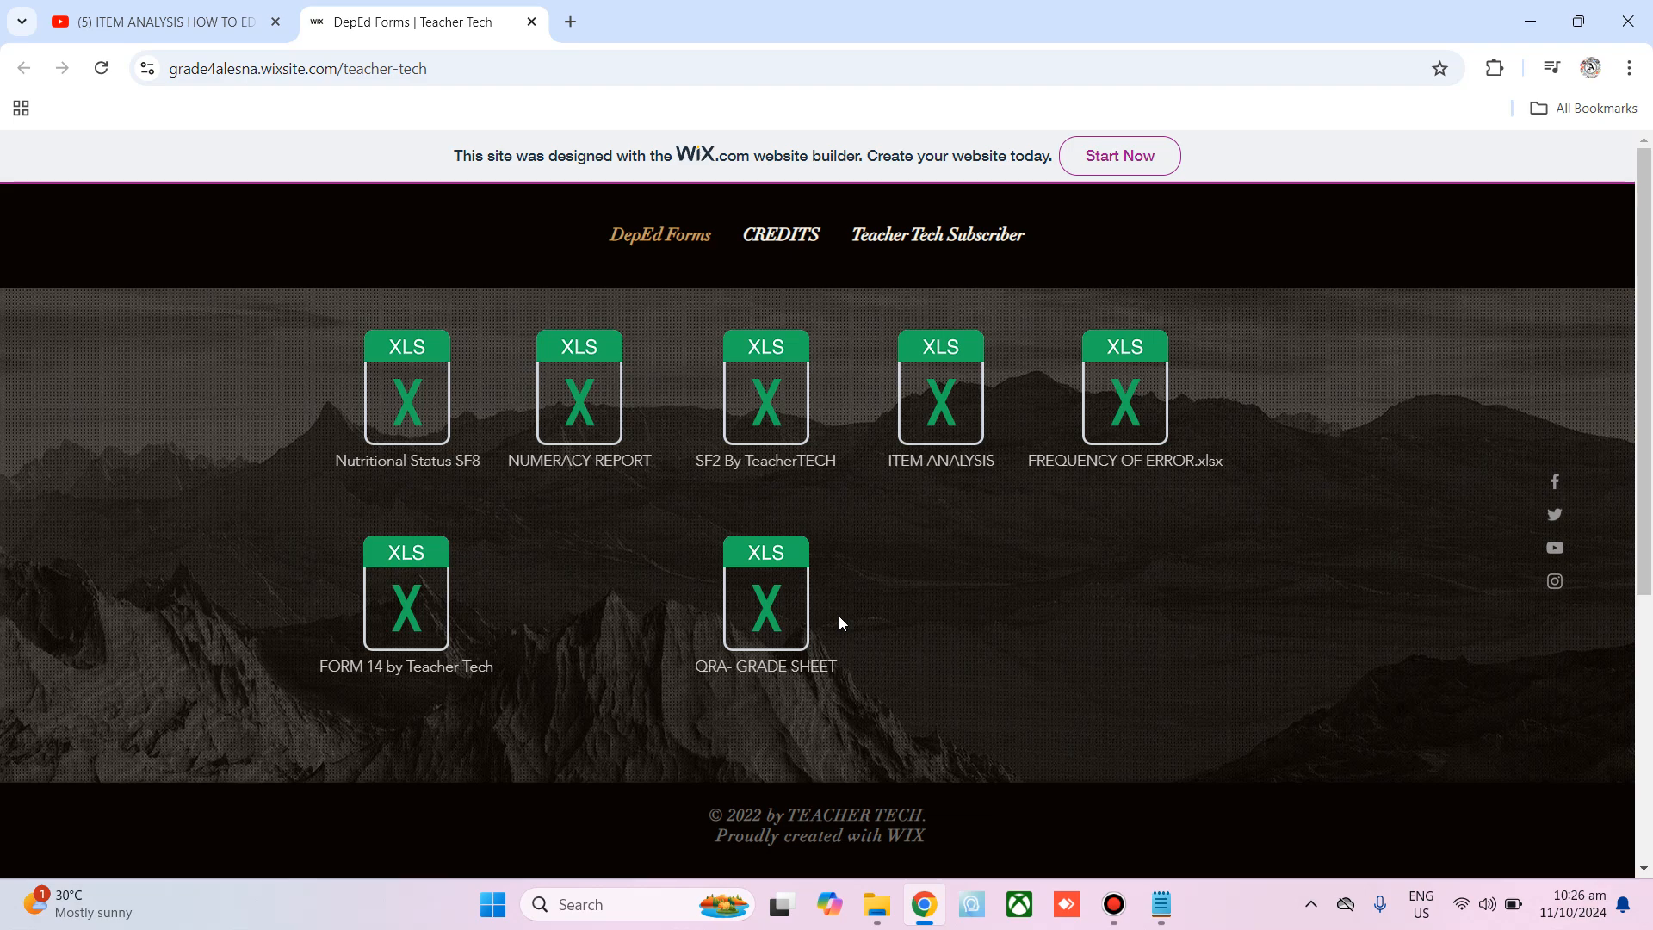
{"action": "left_click", "coordinate": [762, 612]}
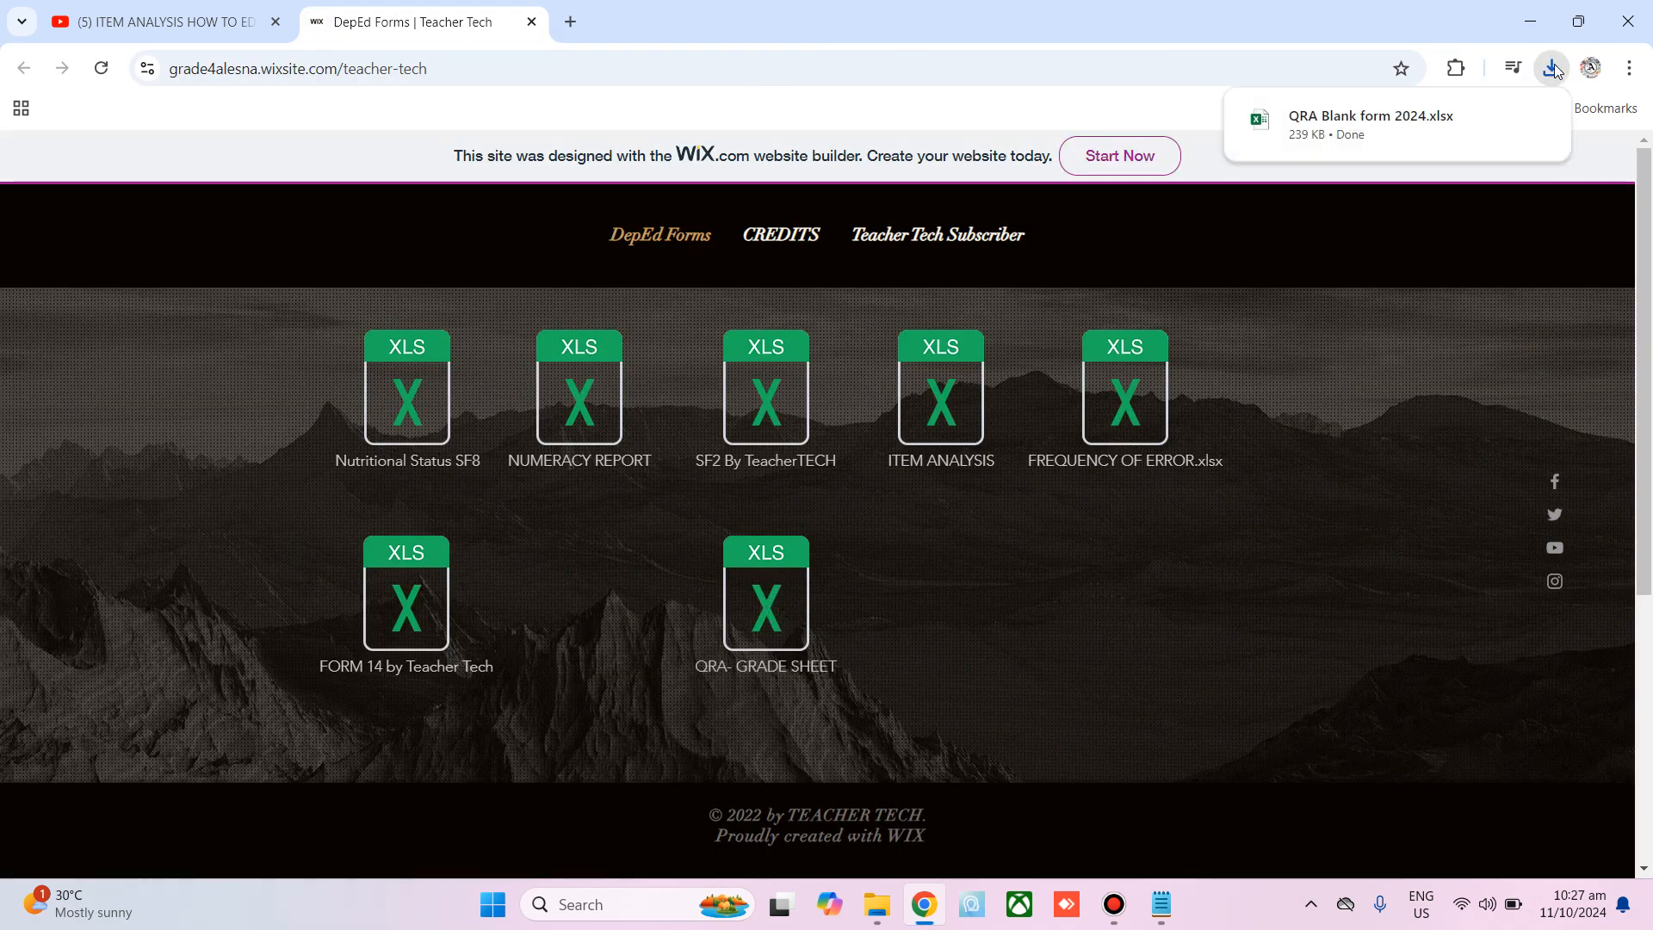
{"action": "left_click", "coordinate": [1492, 125]}
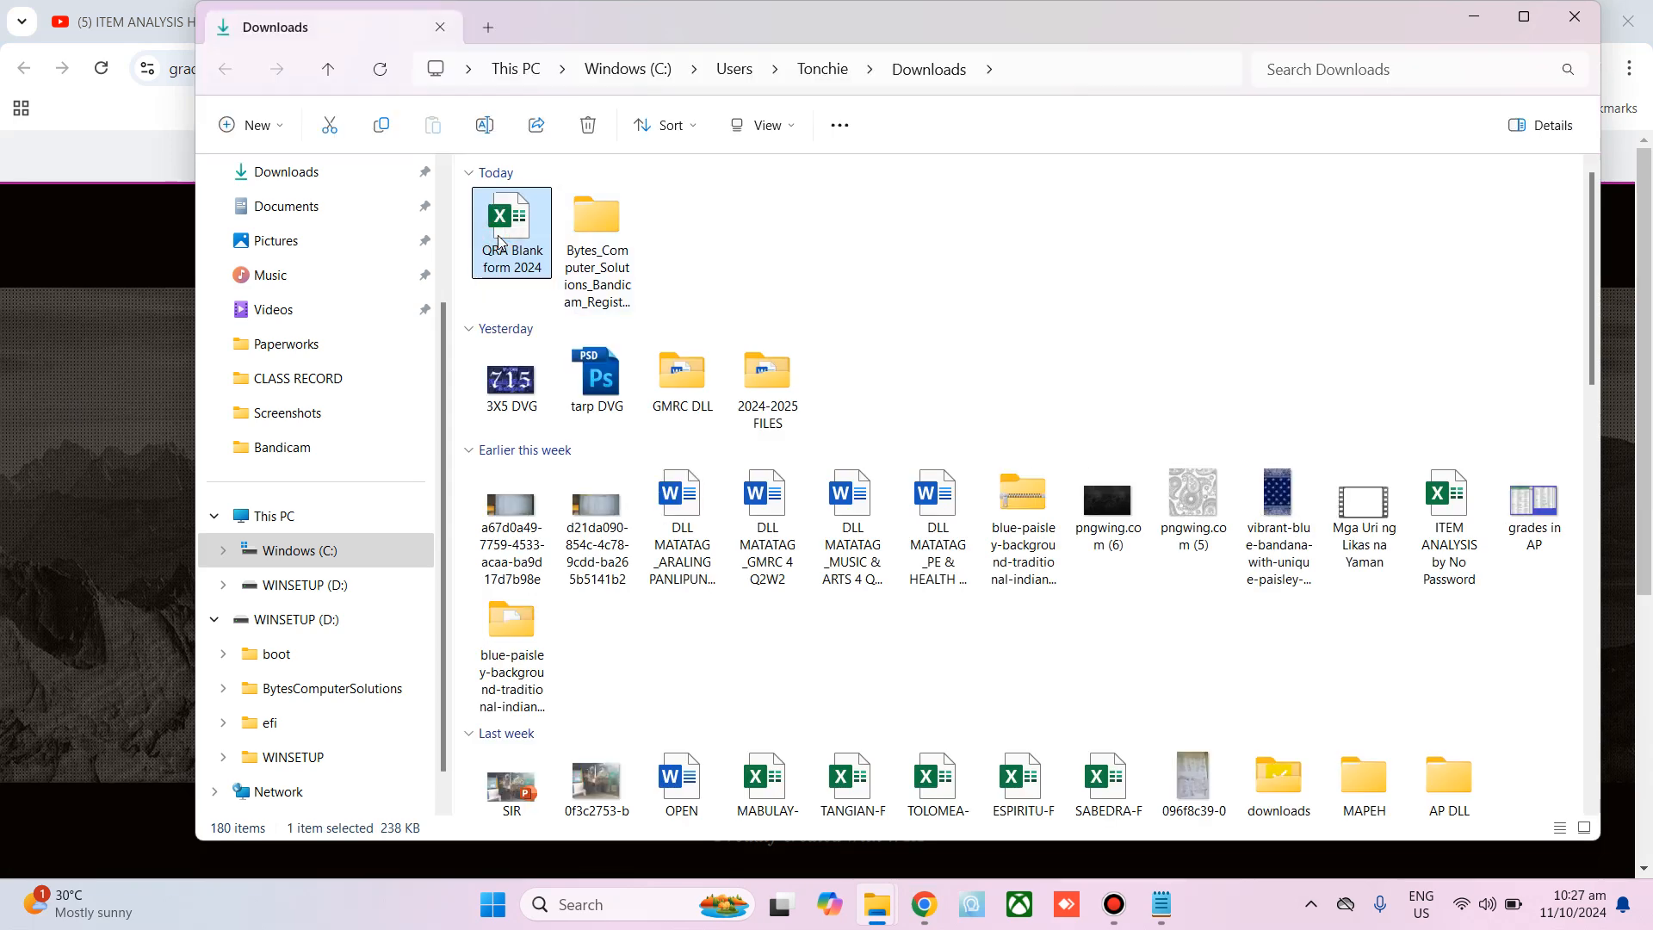
{"action": "double_click", "coordinate": [499, 241]}
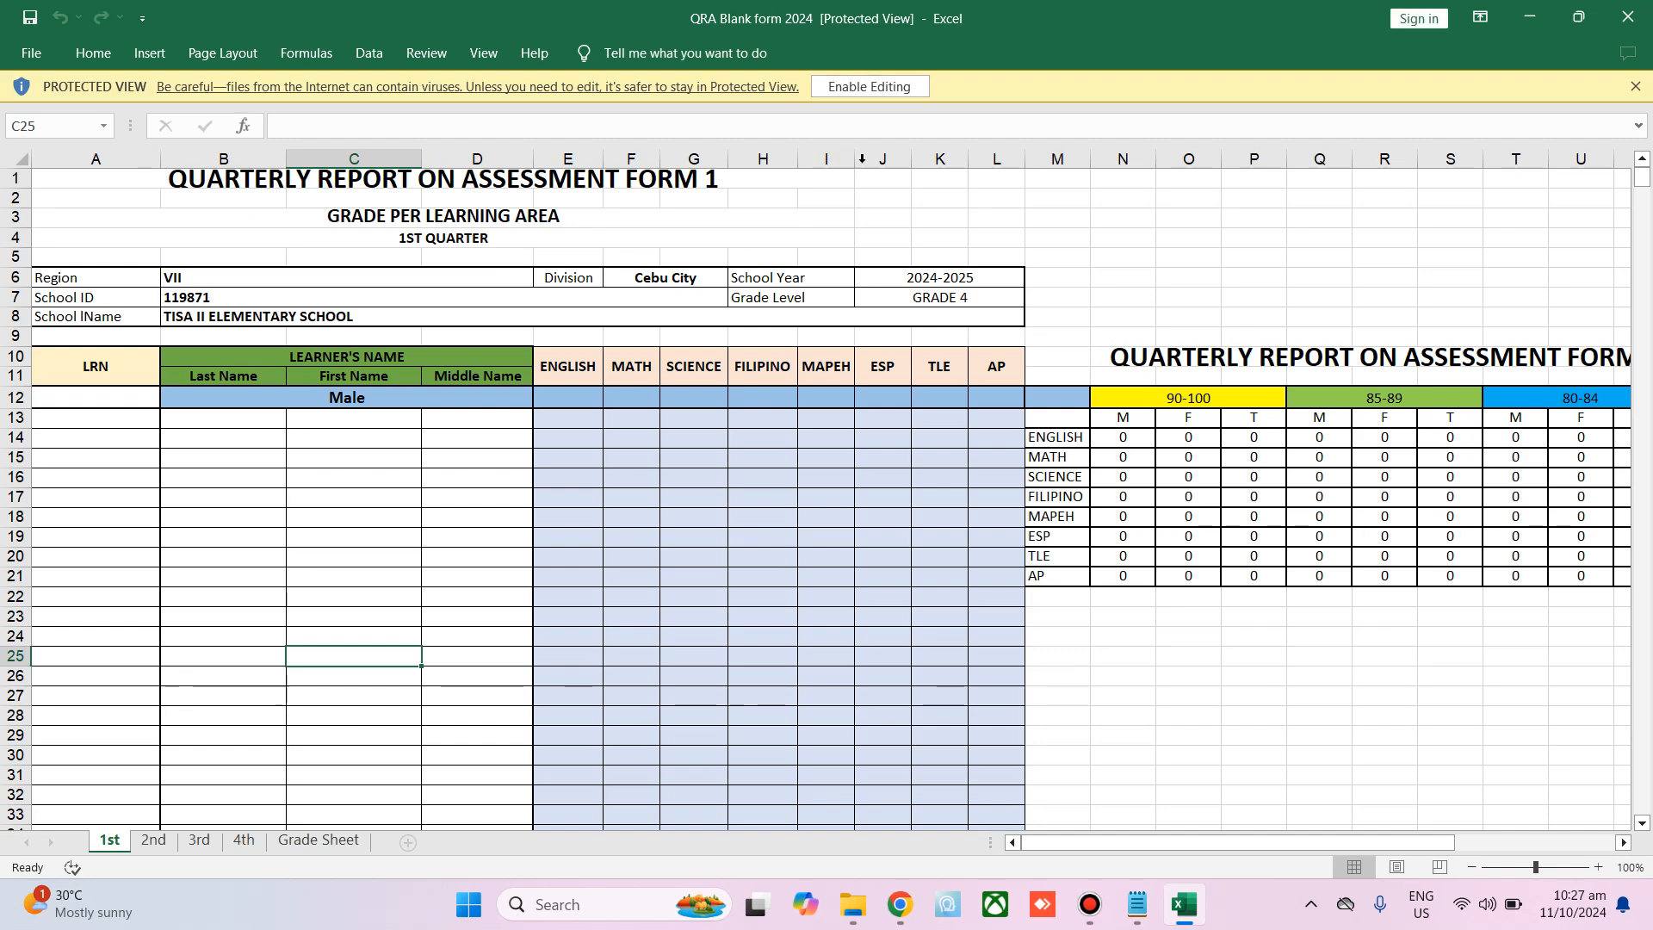
Step: Enable editing on the downloaded workbook and dismiss the links security warning
{"action": "left_click", "coordinate": [862, 86]}
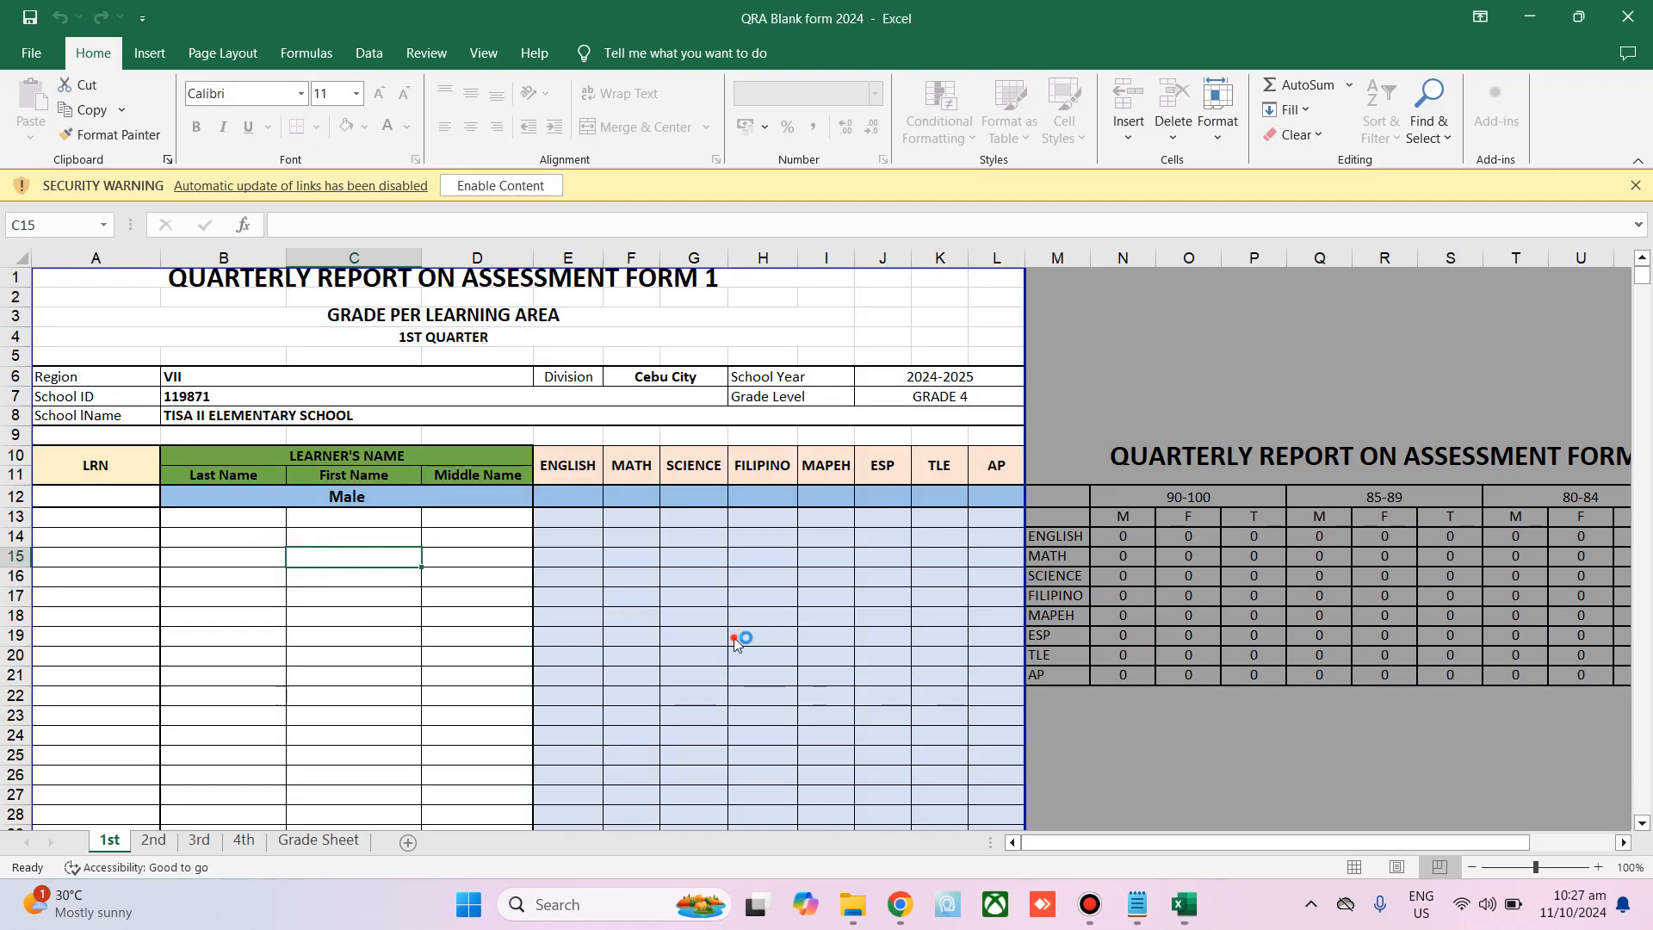
{"action": "left_click", "coordinate": [745, 637]}
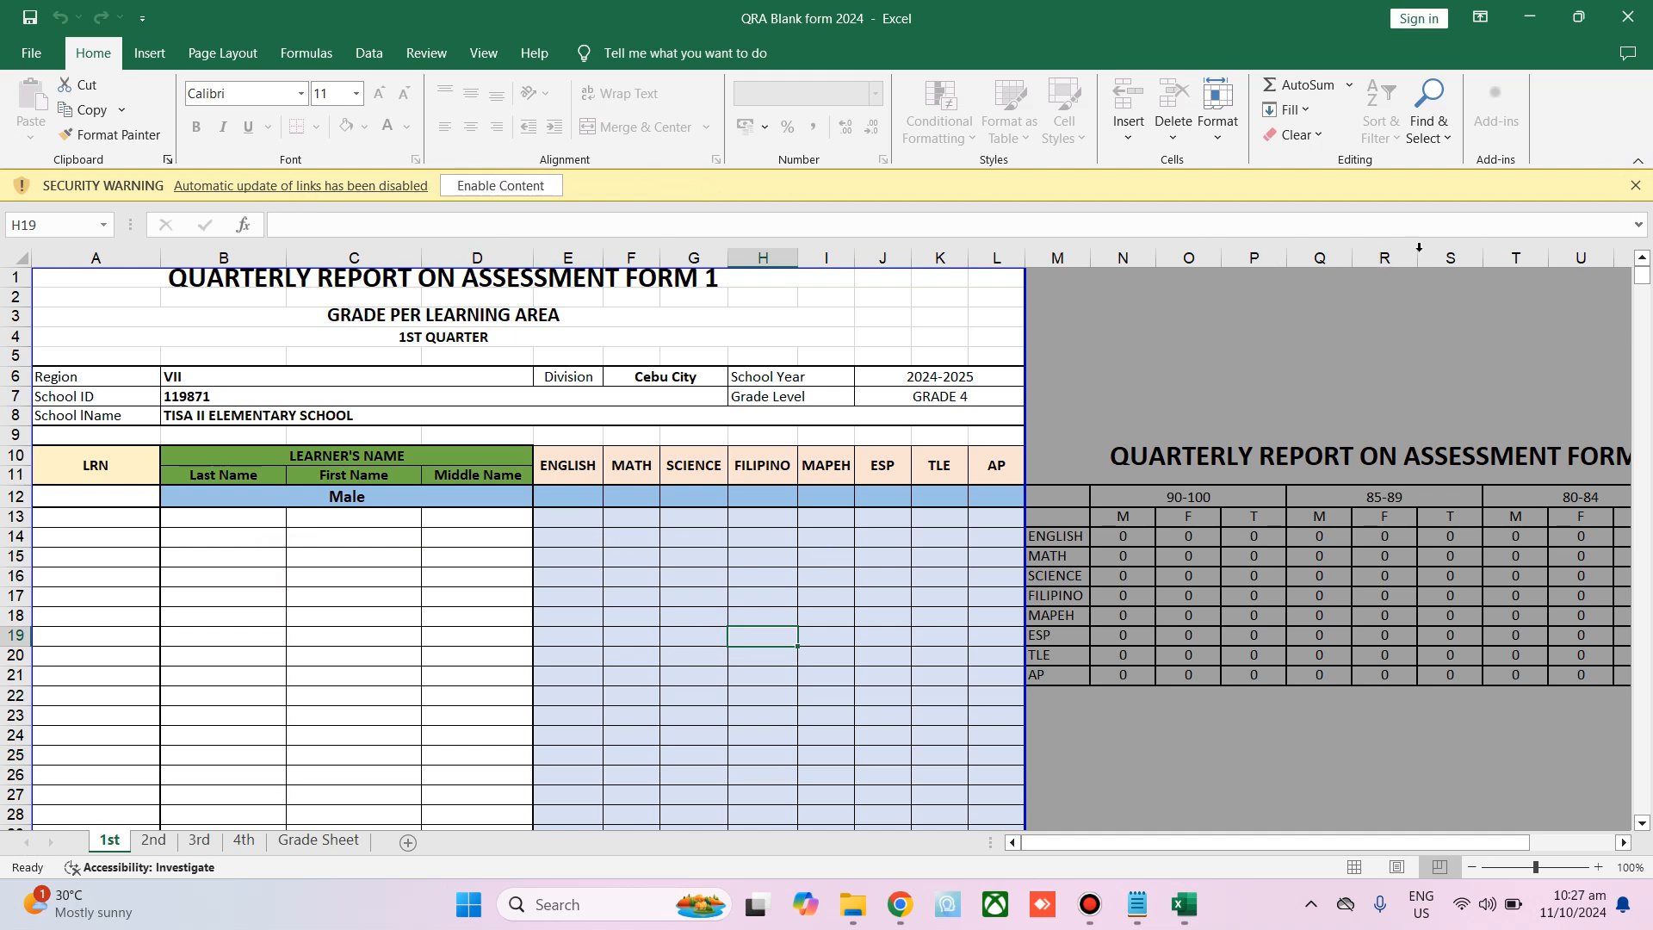
{"action": "left_click", "coordinate": [1636, 186]}
{"action": "scroll", "coordinate": [535, 642], "scroll_direction": "down", "scroll_amount": 1}
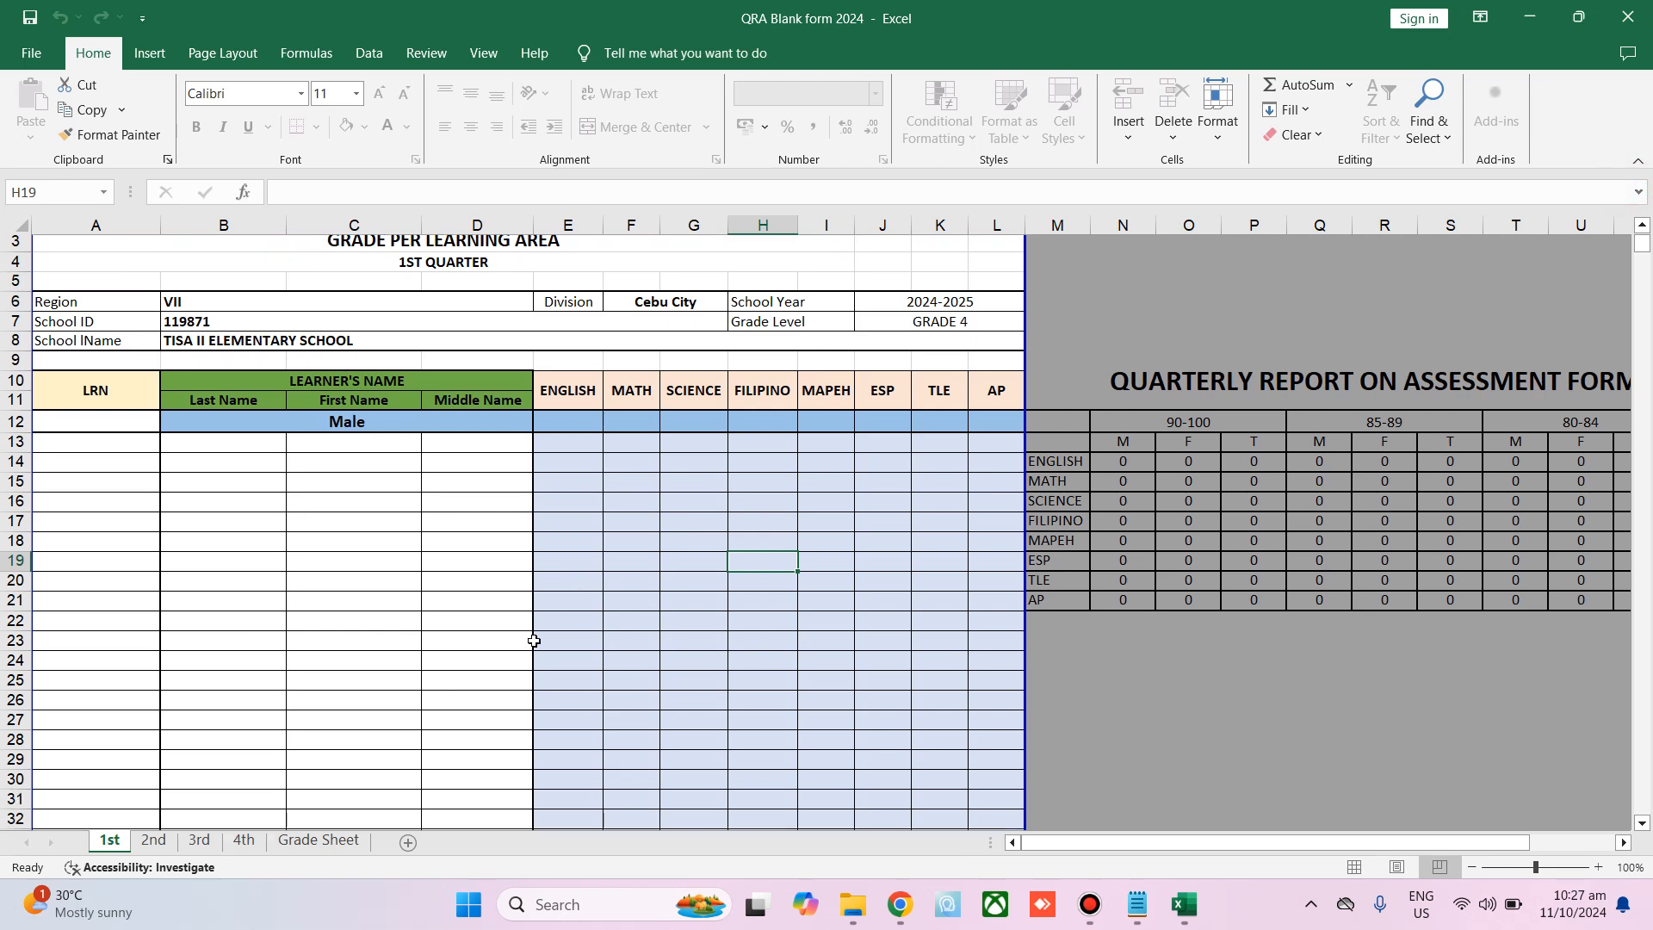
{"action": "scroll", "coordinate": [236, 779], "scroll_direction": "up", "scroll_amount": 1}
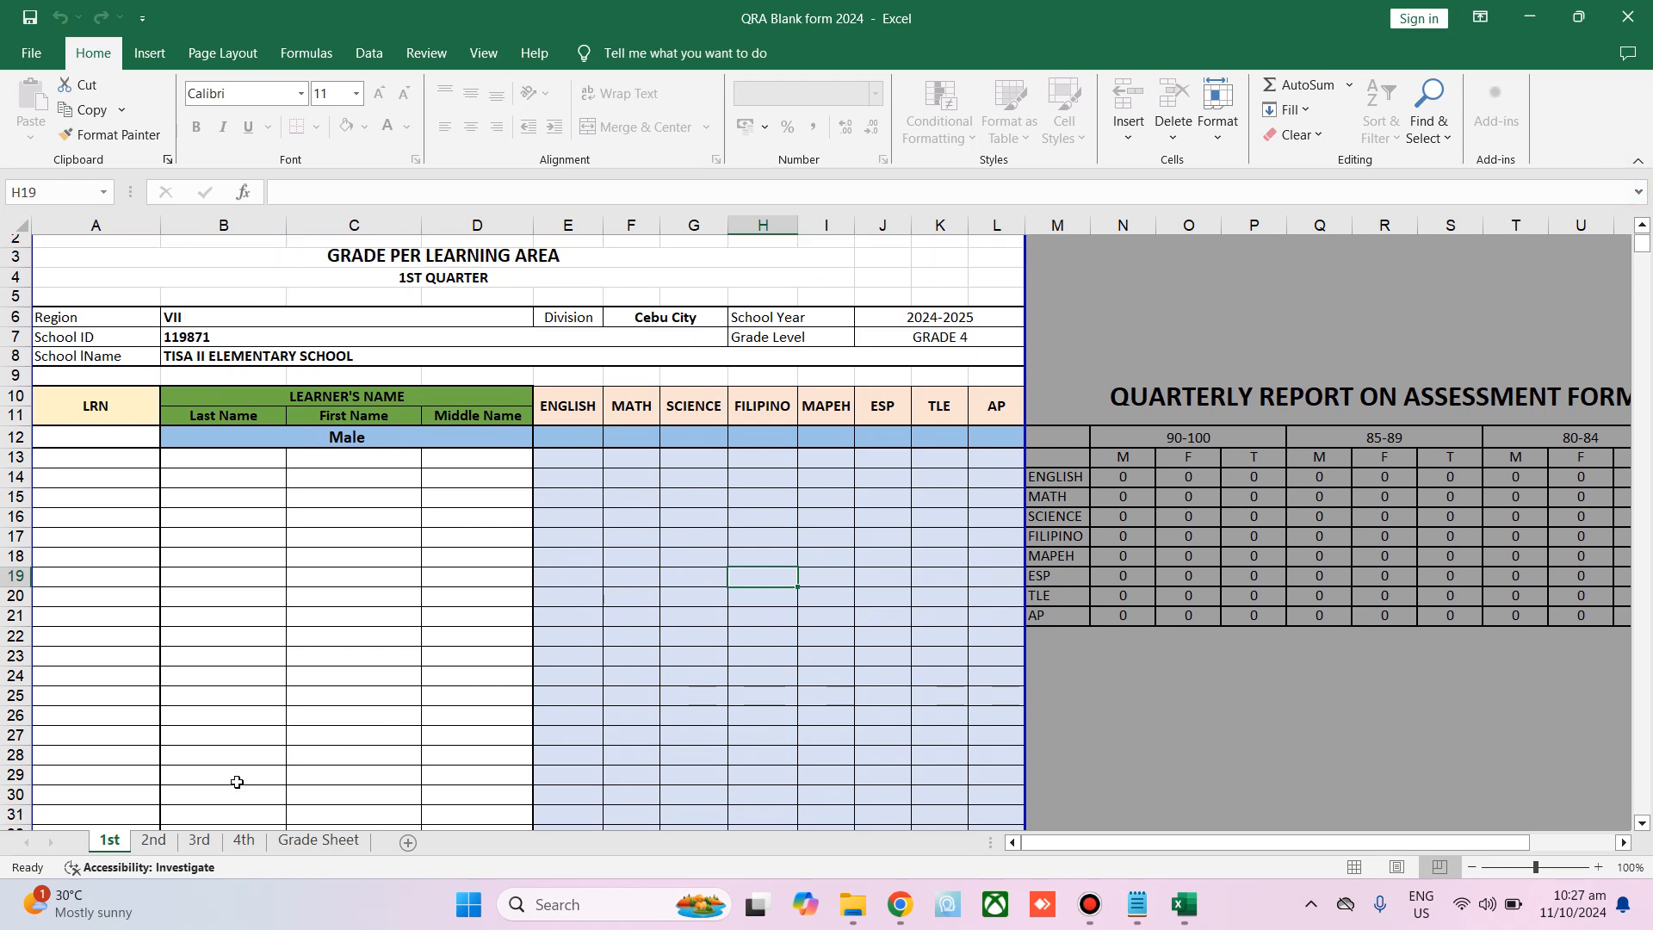
Step: View the 2nd, 3rd and 4th quarter sheets, ending on the Grade Sheet report cards
{"action": "left_click", "coordinate": [153, 840]}
{"action": "scroll", "coordinate": [322, 746], "scroll_direction": "up", "scroll_amount": 2}
{"action": "scroll", "coordinate": [325, 744], "scroll_direction": "up", "scroll_amount": 7}
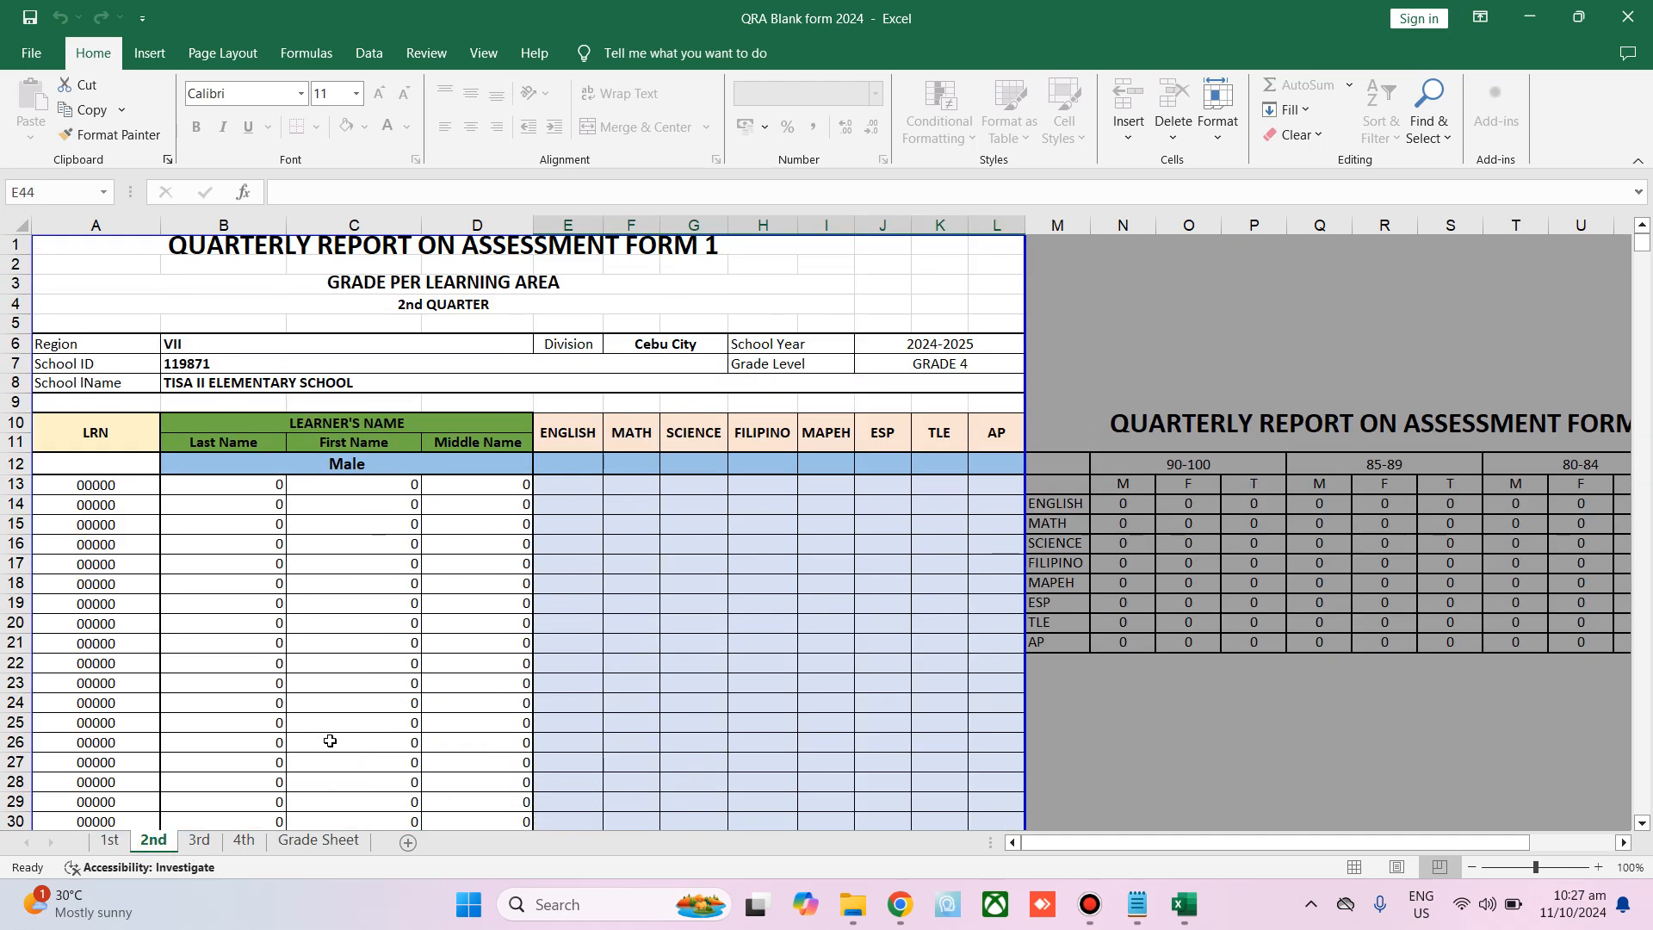
{"action": "left_click", "coordinate": [199, 840]}
{"action": "scroll", "coordinate": [420, 714], "scroll_direction": "up", "scroll_amount": 9}
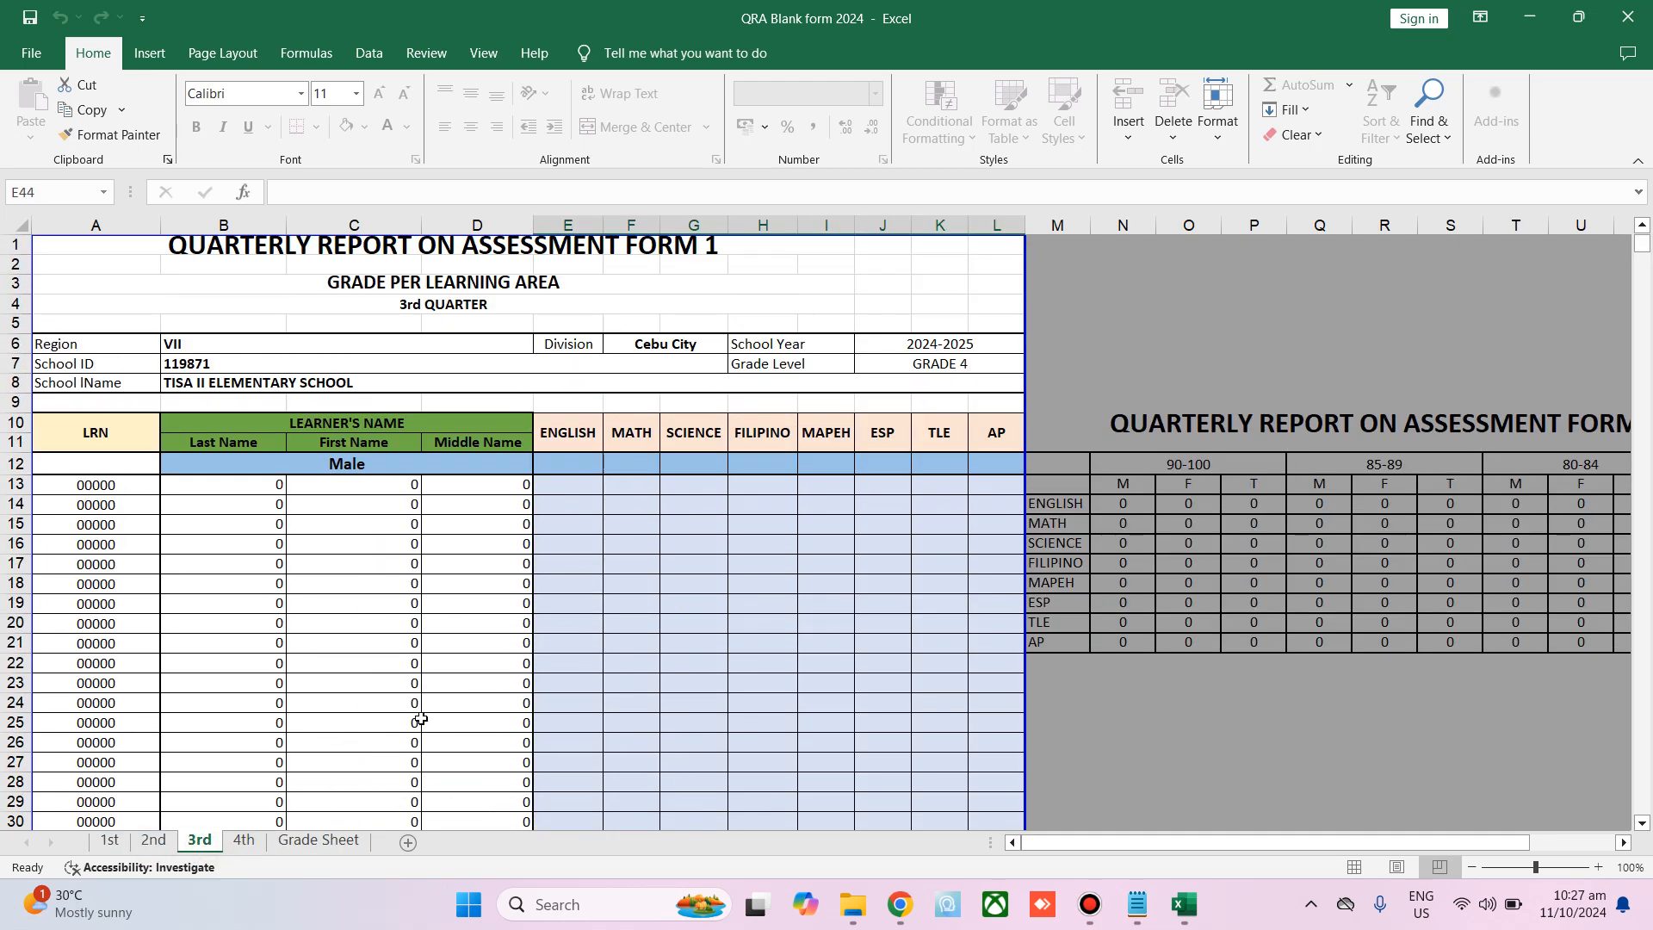
{"action": "left_click", "coordinate": [244, 841]}
{"action": "scroll", "coordinate": [391, 726], "scroll_direction": "up", "scroll_amount": 3}
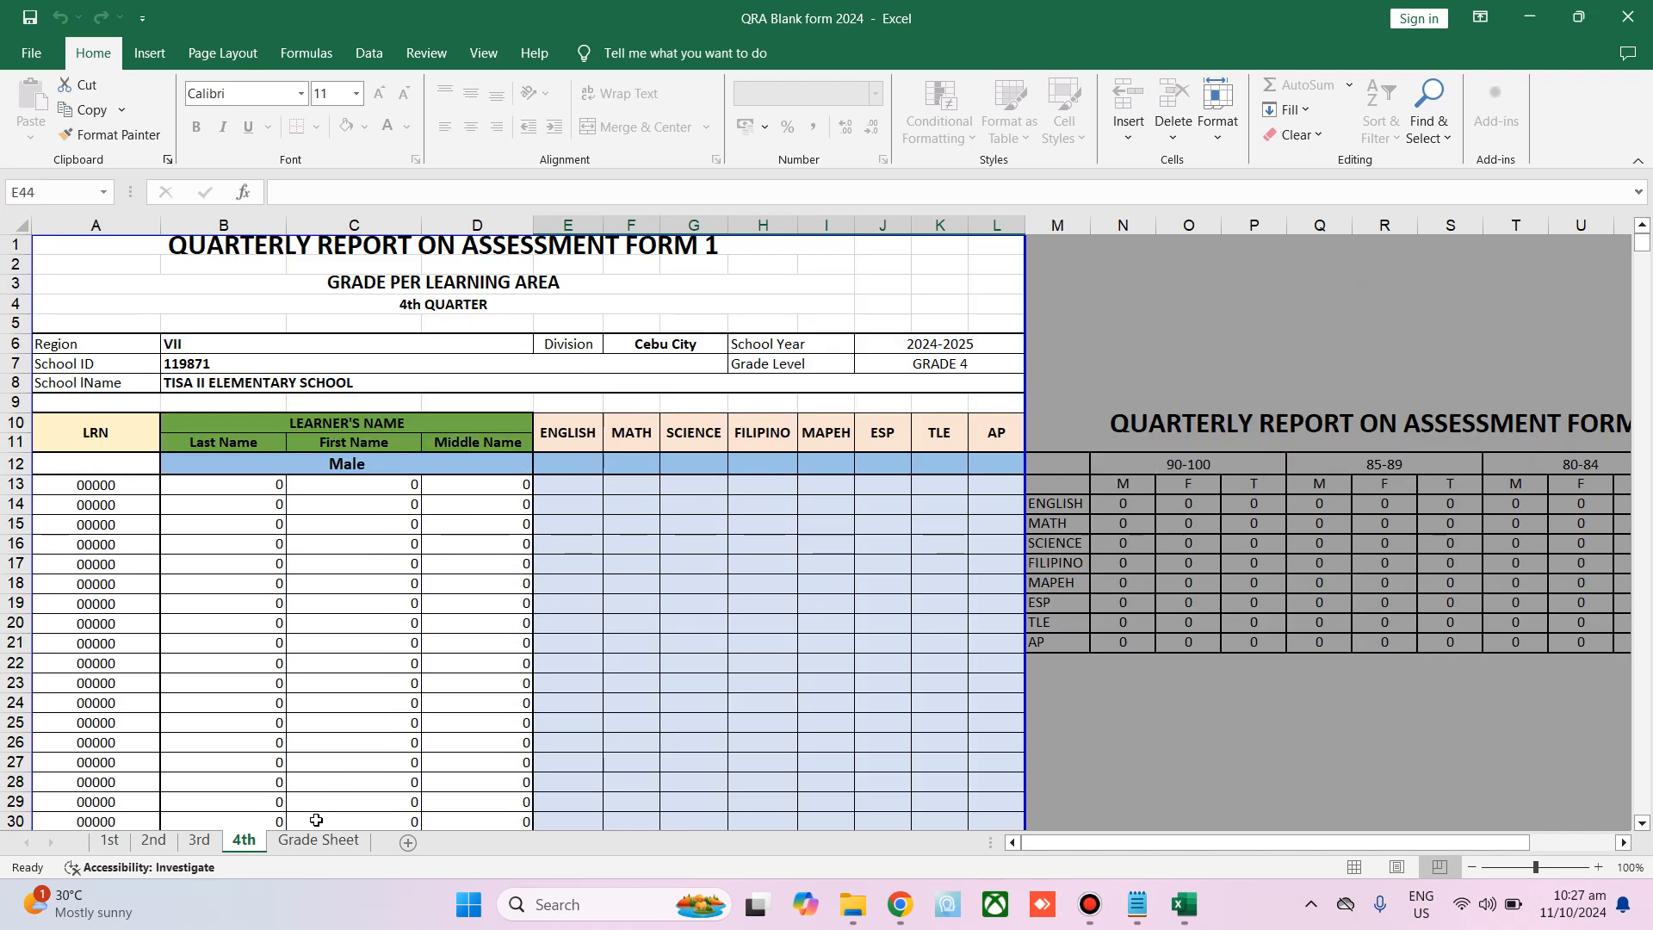
{"action": "left_click", "coordinate": [318, 841]}
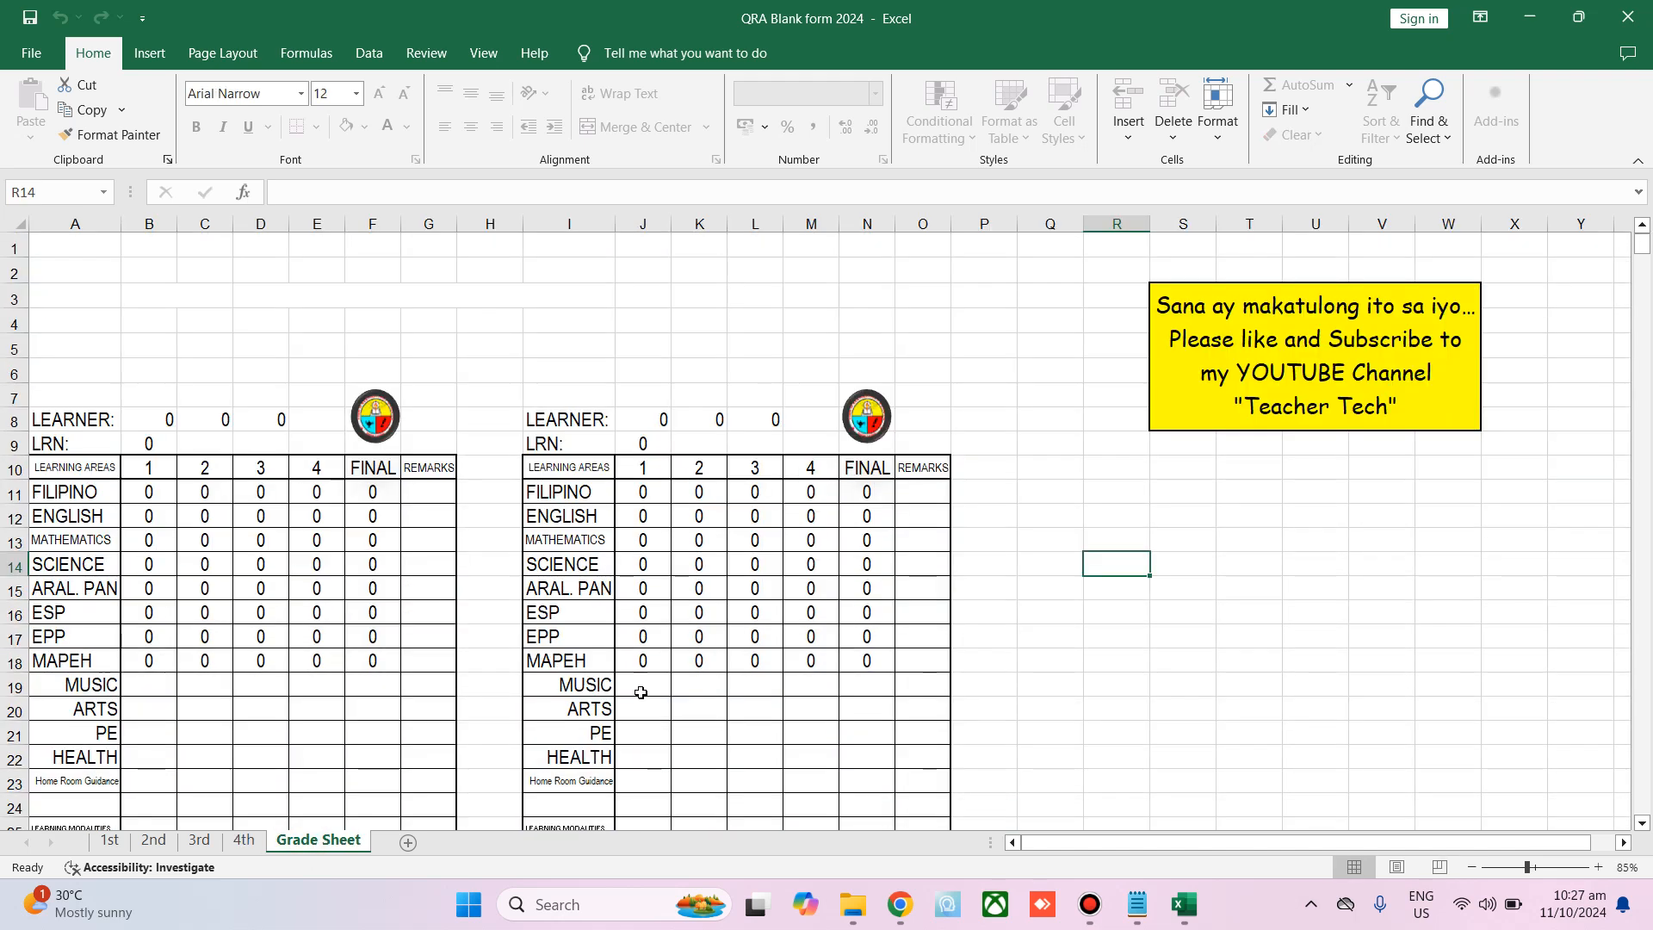
Step: Scroll down through the Grade Sheet's per-learner report cards
{"action": "scroll", "coordinate": [581, 391], "scroll_direction": "down", "scroll_amount": 2}
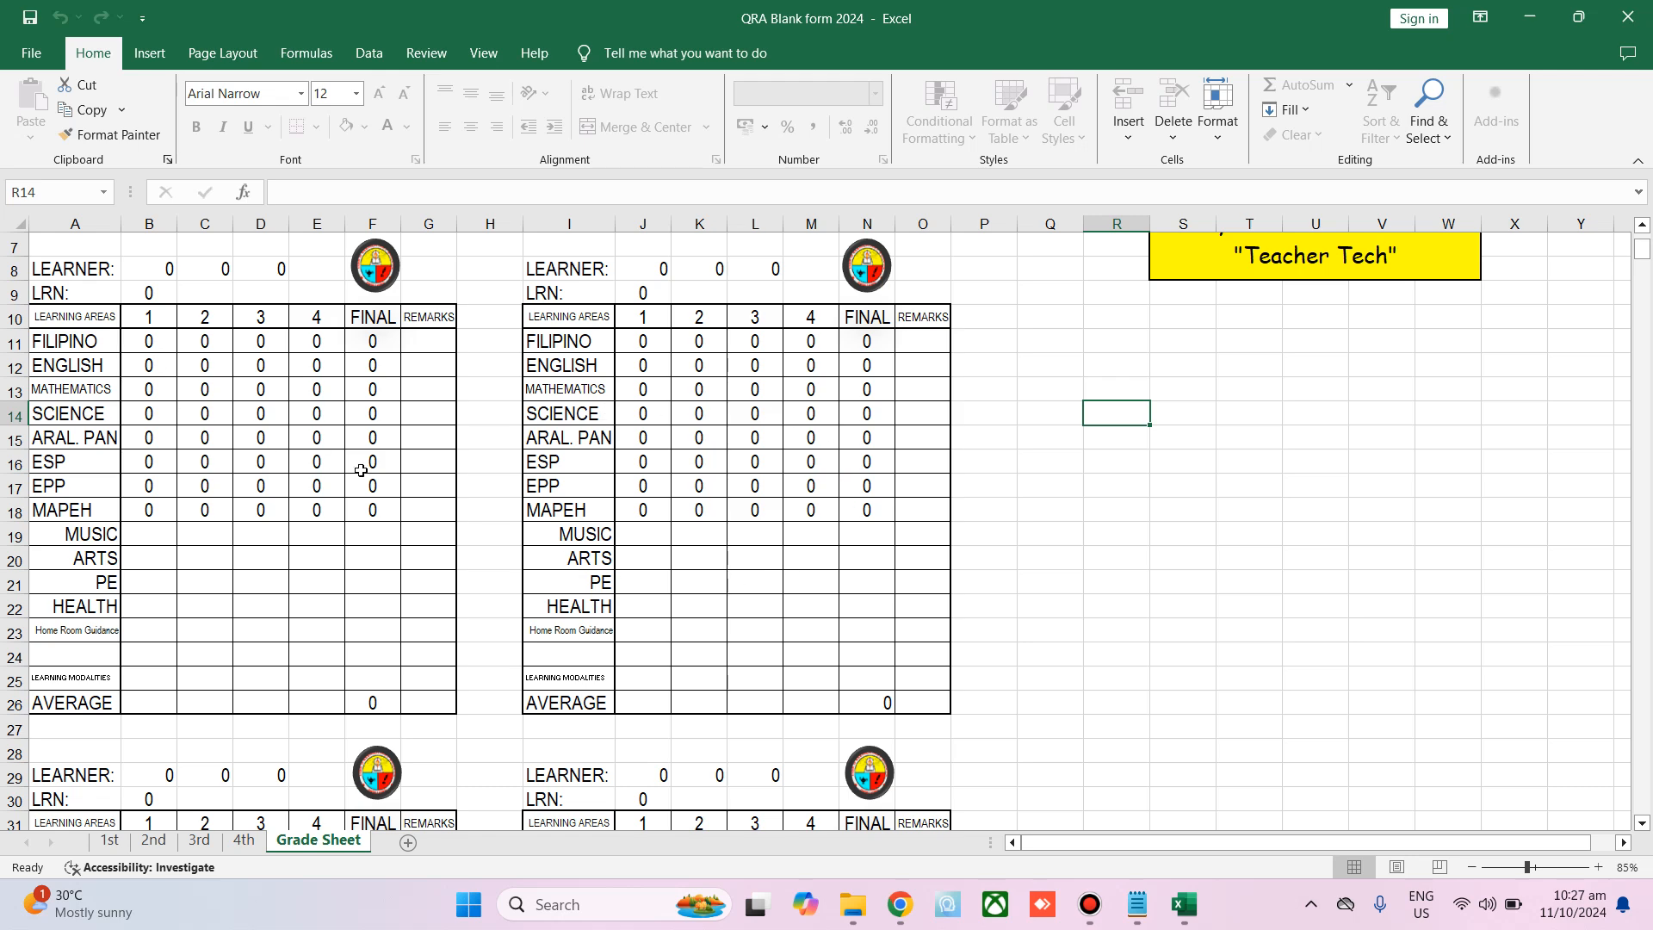
{"action": "scroll", "coordinate": [429, 535], "scroll_direction": "down", "scroll_amount": 14}
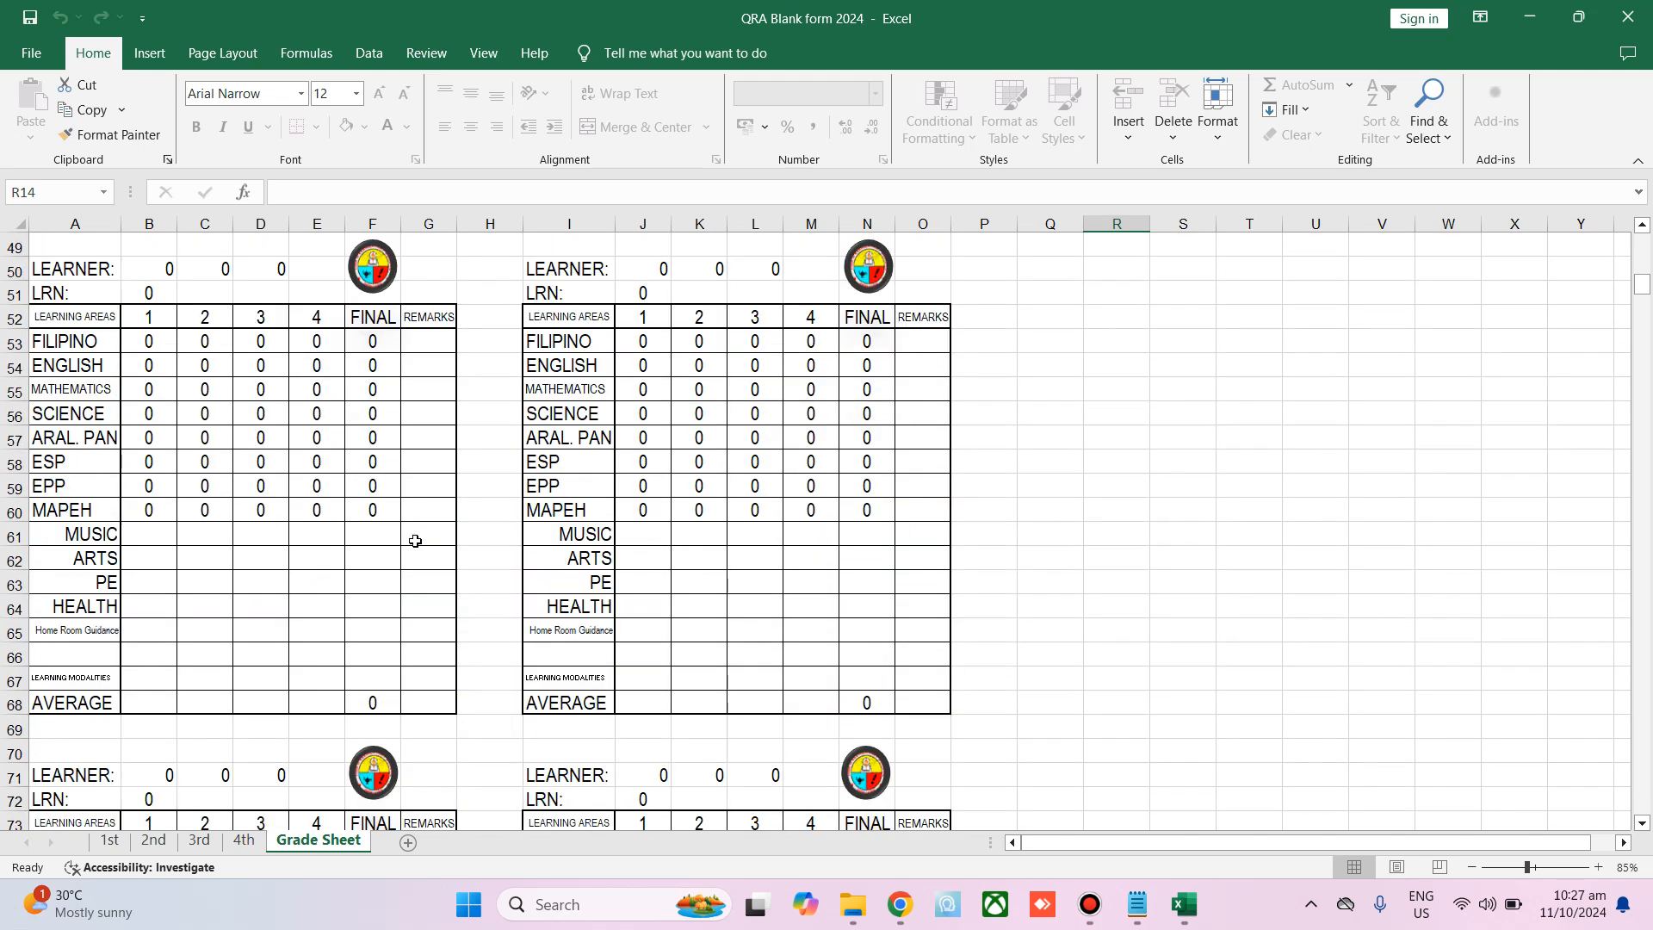
{"action": "scroll", "coordinate": [354, 555], "scroll_direction": "down", "scroll_amount": 5}
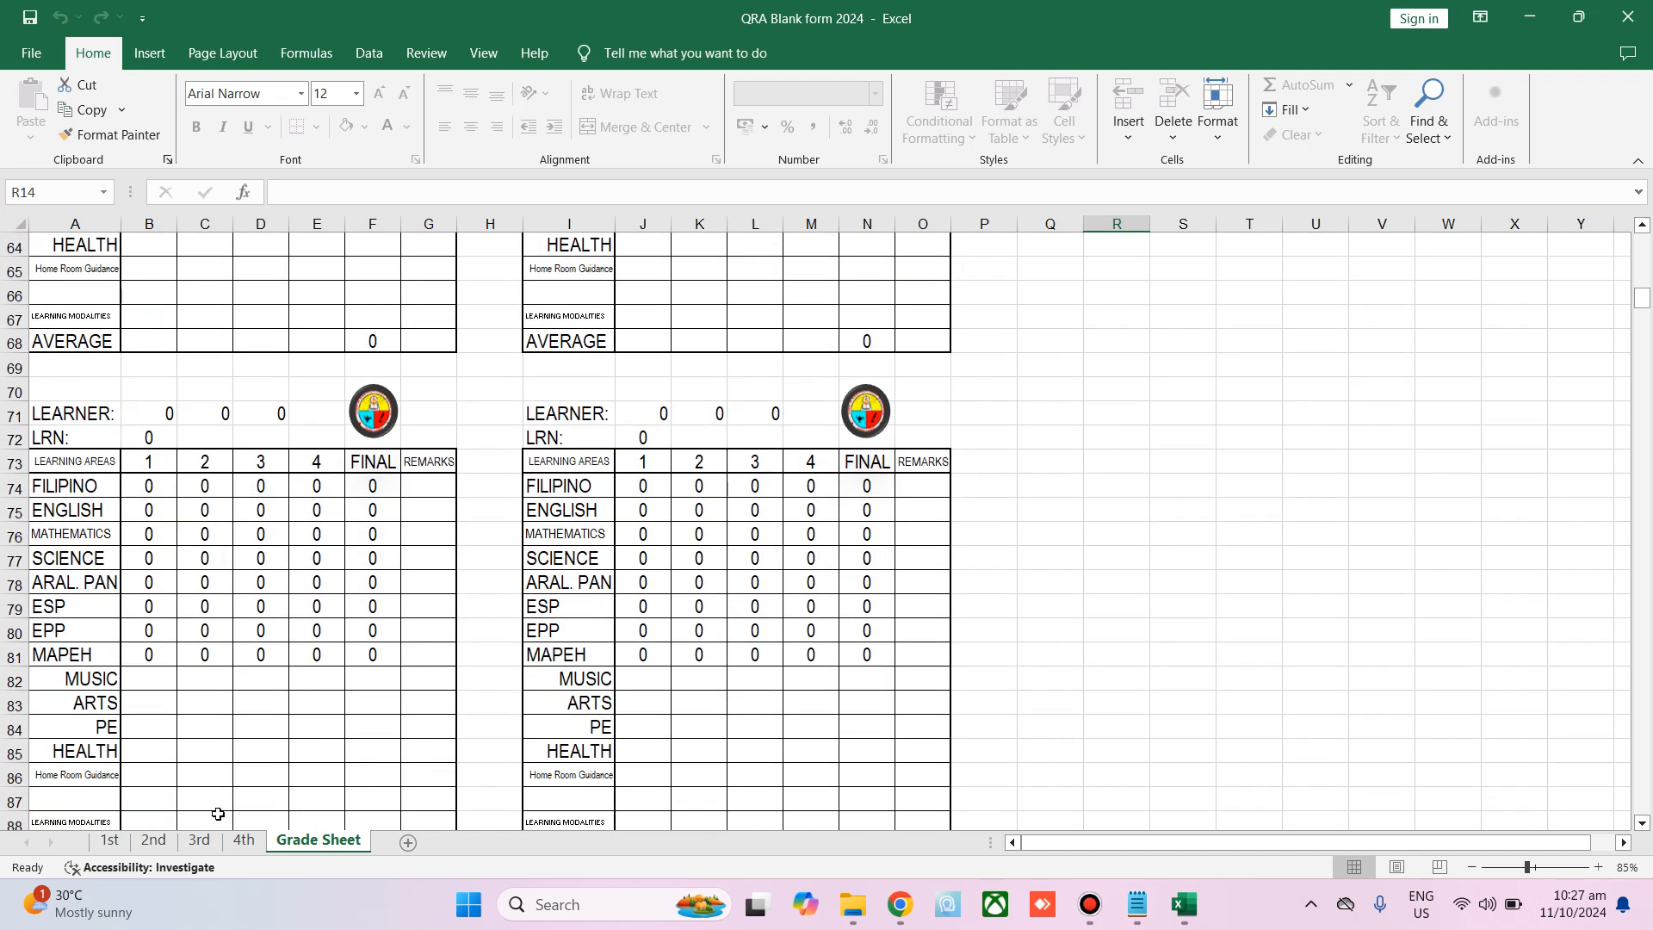
Step: On the 1st sheet, inspect the school details in rows 6–8 and the empty male LRN column at A15
{"action": "left_click", "coordinate": [110, 840]}
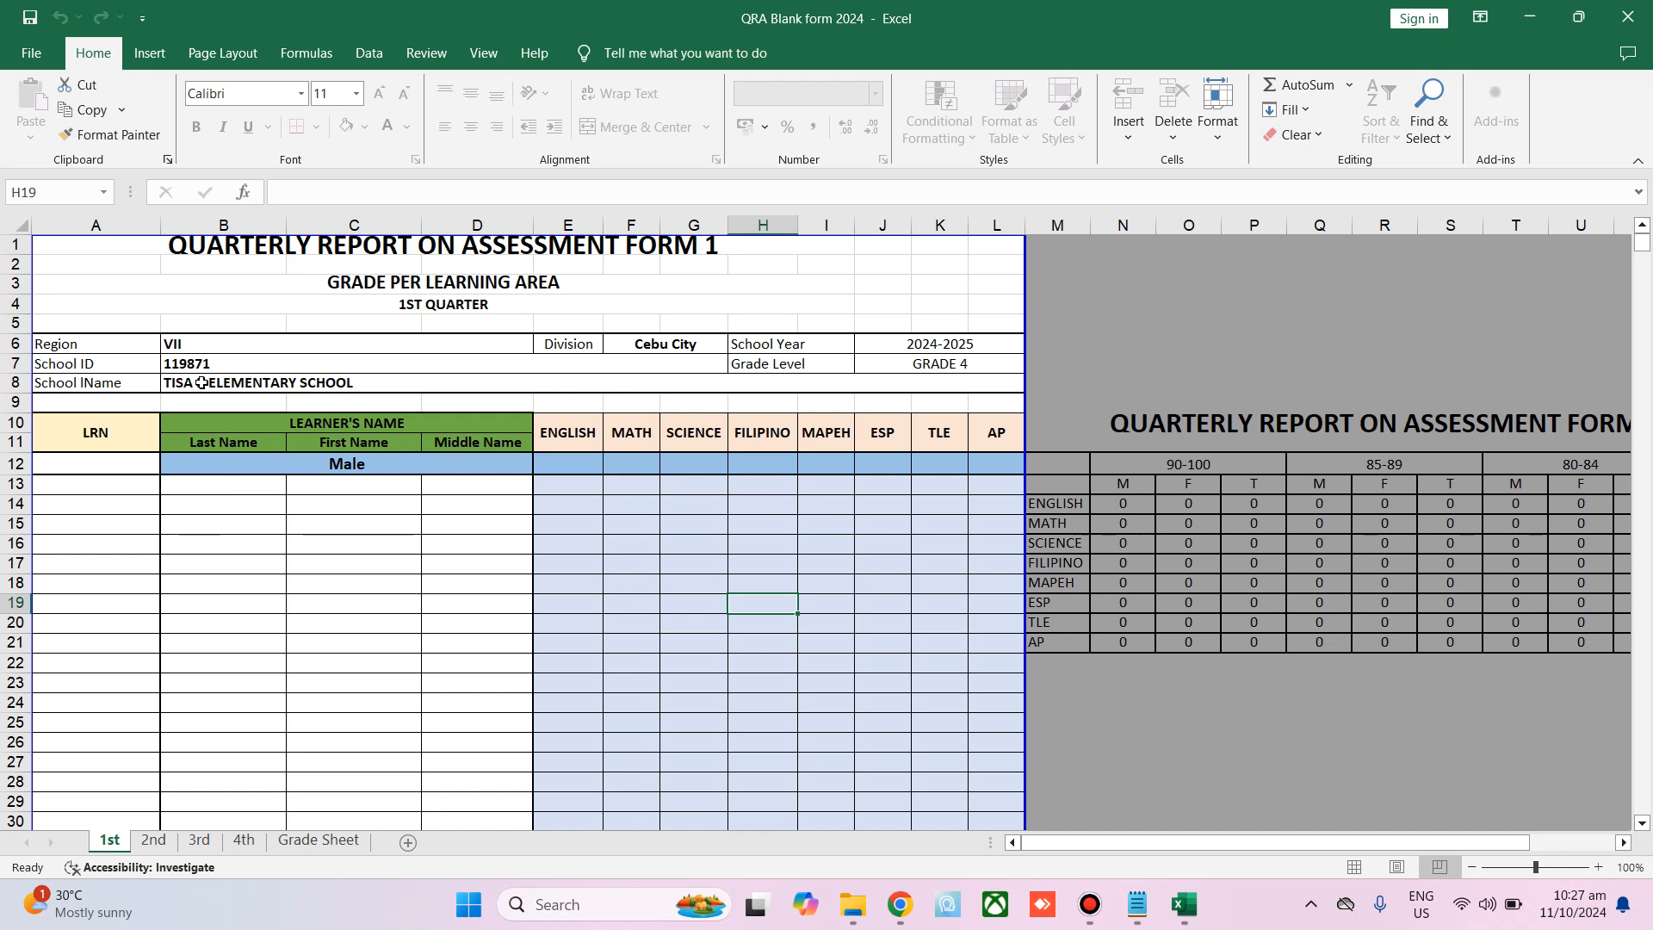
{"action": "left_click_drag", "start_coordinate": [202, 347], "coordinate": [561, 381]}
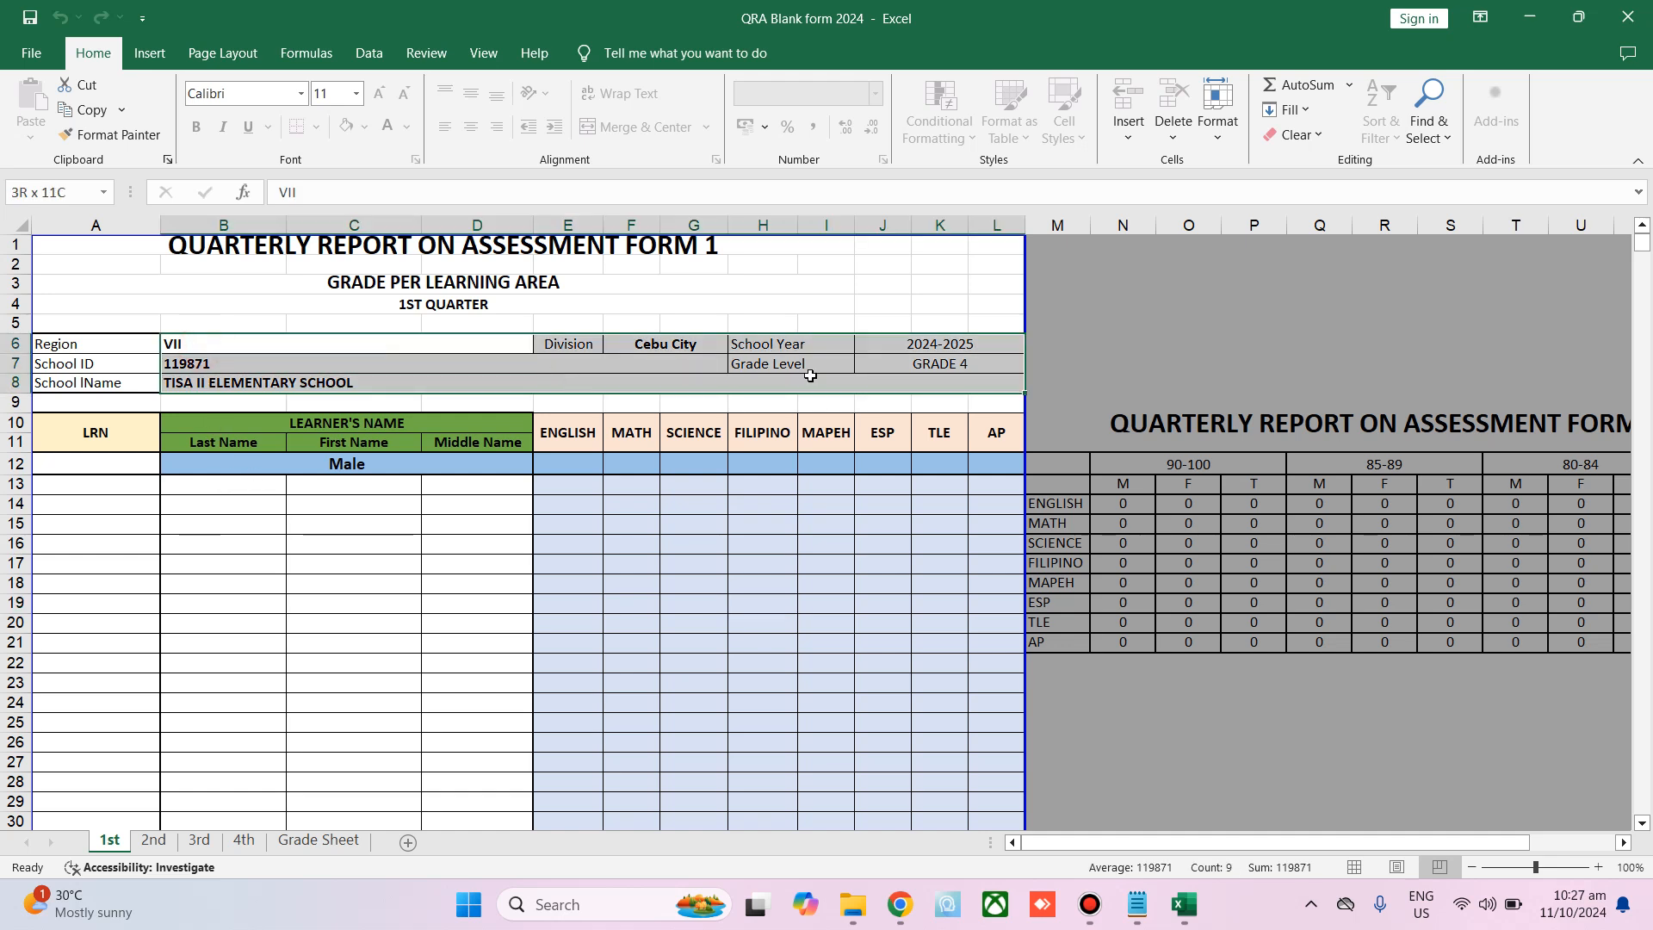
{"action": "left_click_drag", "start_coordinate": [810, 375], "coordinate": [811, 376]}
{"action": "left_click", "coordinate": [294, 562]}
{"action": "left_click", "coordinate": [168, 497]}
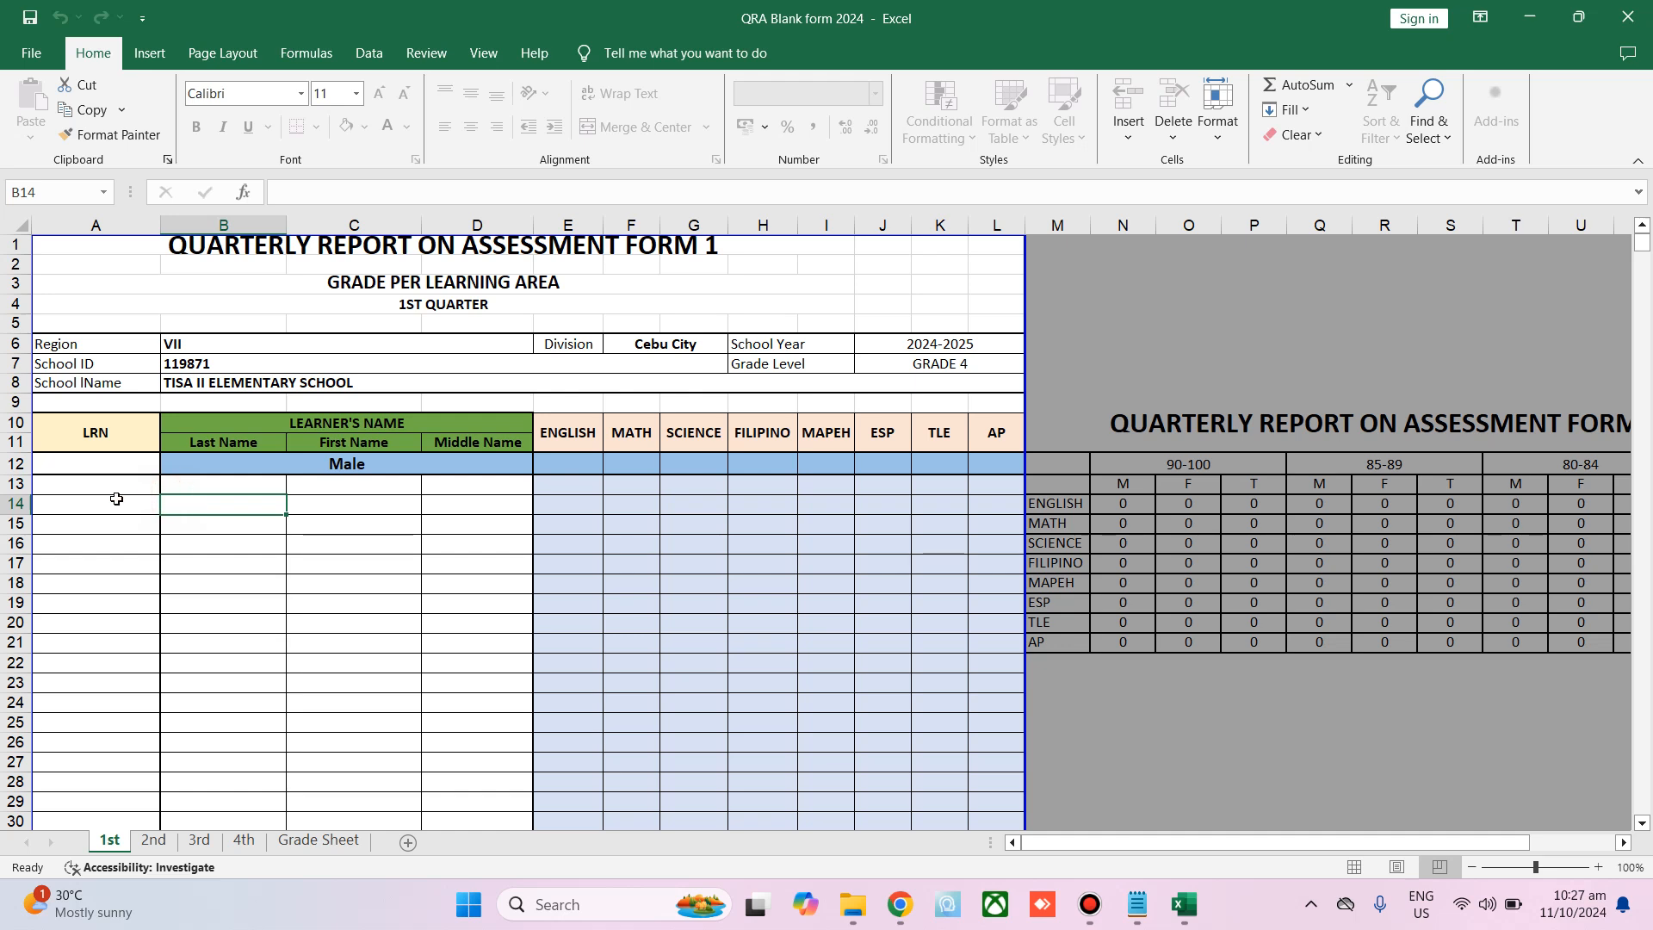
{"action": "scroll", "coordinate": [87, 516], "scroll_direction": "down", "scroll_amount": 2}
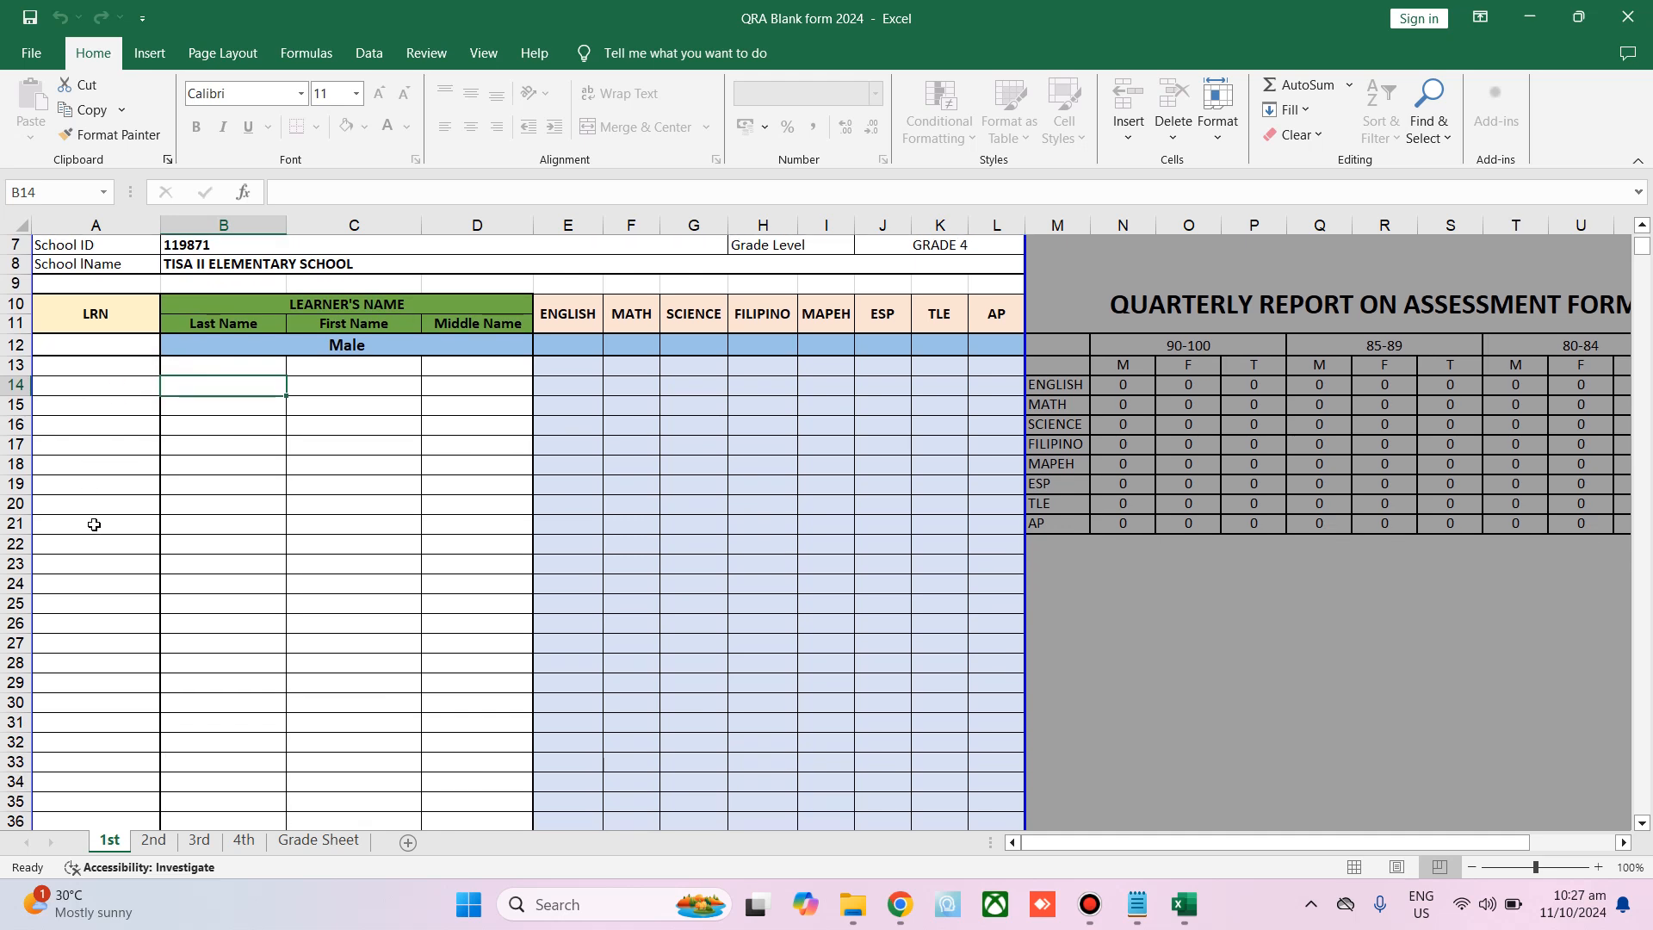
{"action": "left_click", "coordinate": [99, 402]}
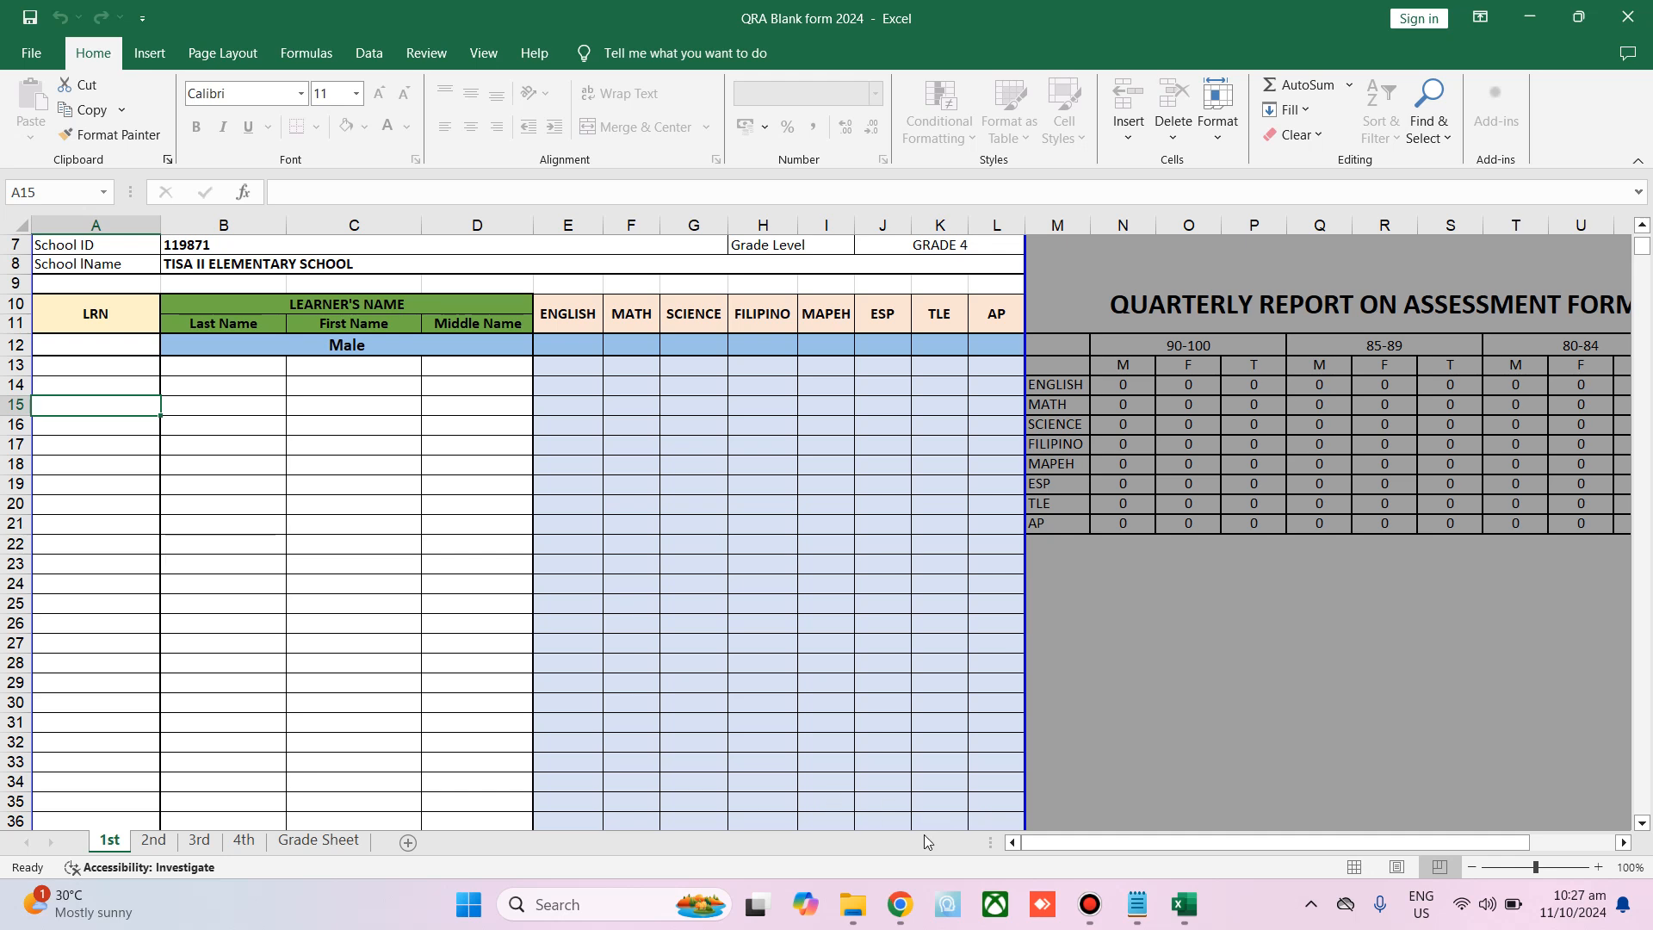
Step: Open QRA ALESNA 2024-2025 from the 2024-2025 FILES > Paperworks folder
{"action": "mouse_move", "coordinate": [853, 904]}
{"action": "left_click", "coordinate": [920, 805]}
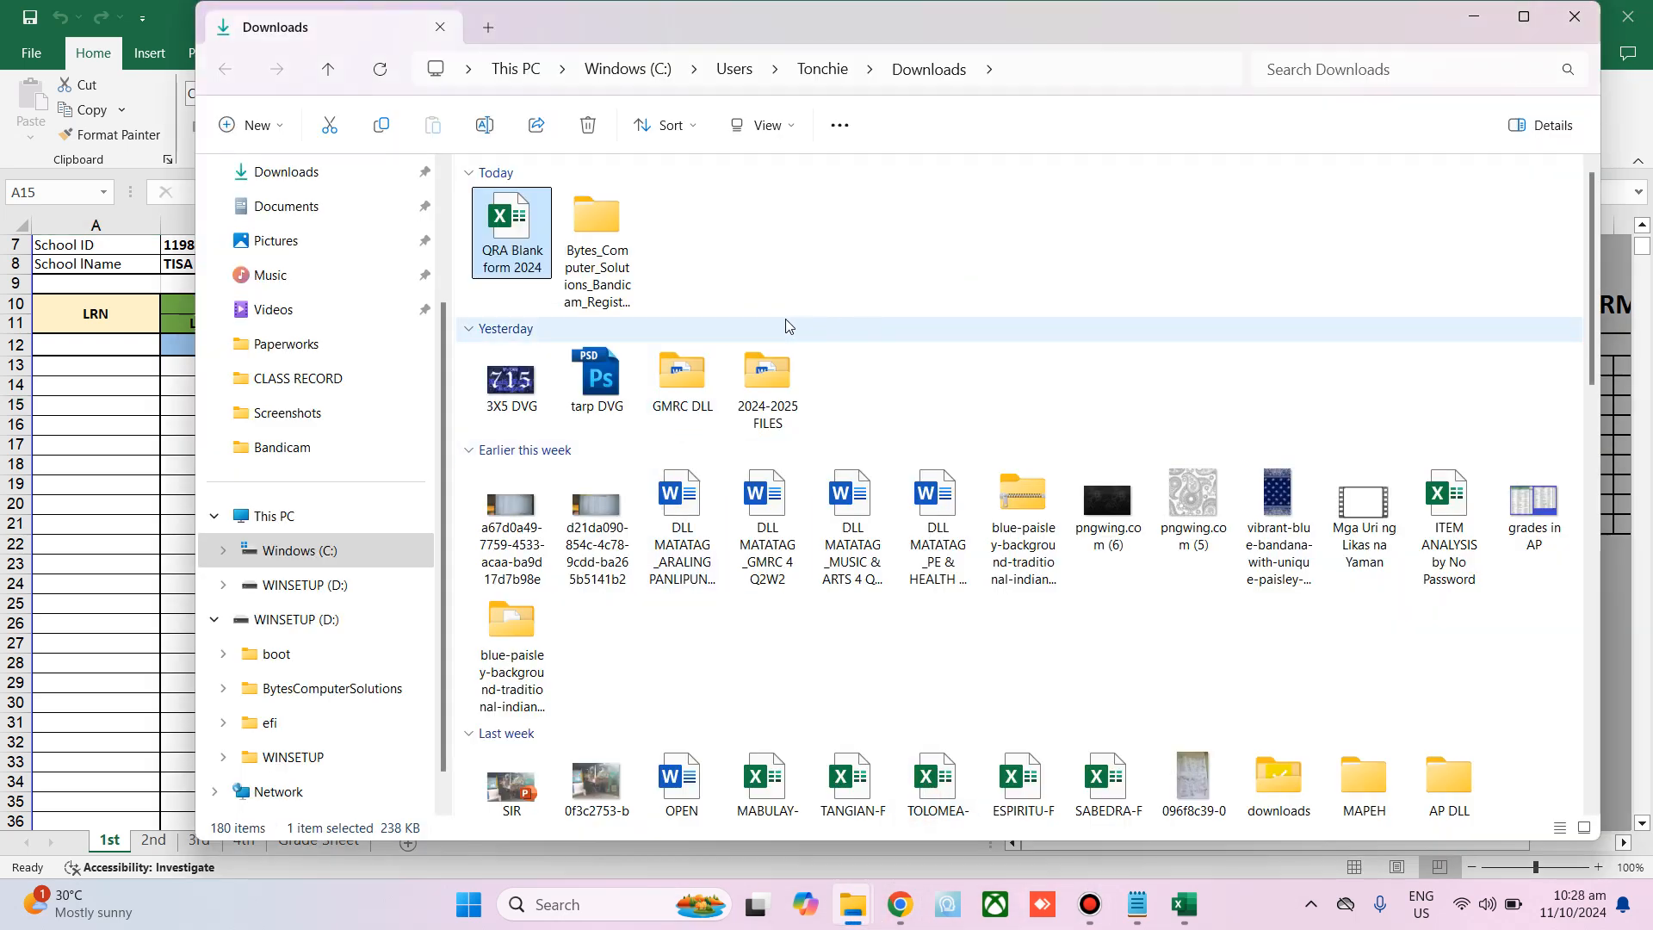
{"action": "double_click", "coordinate": [765, 379]}
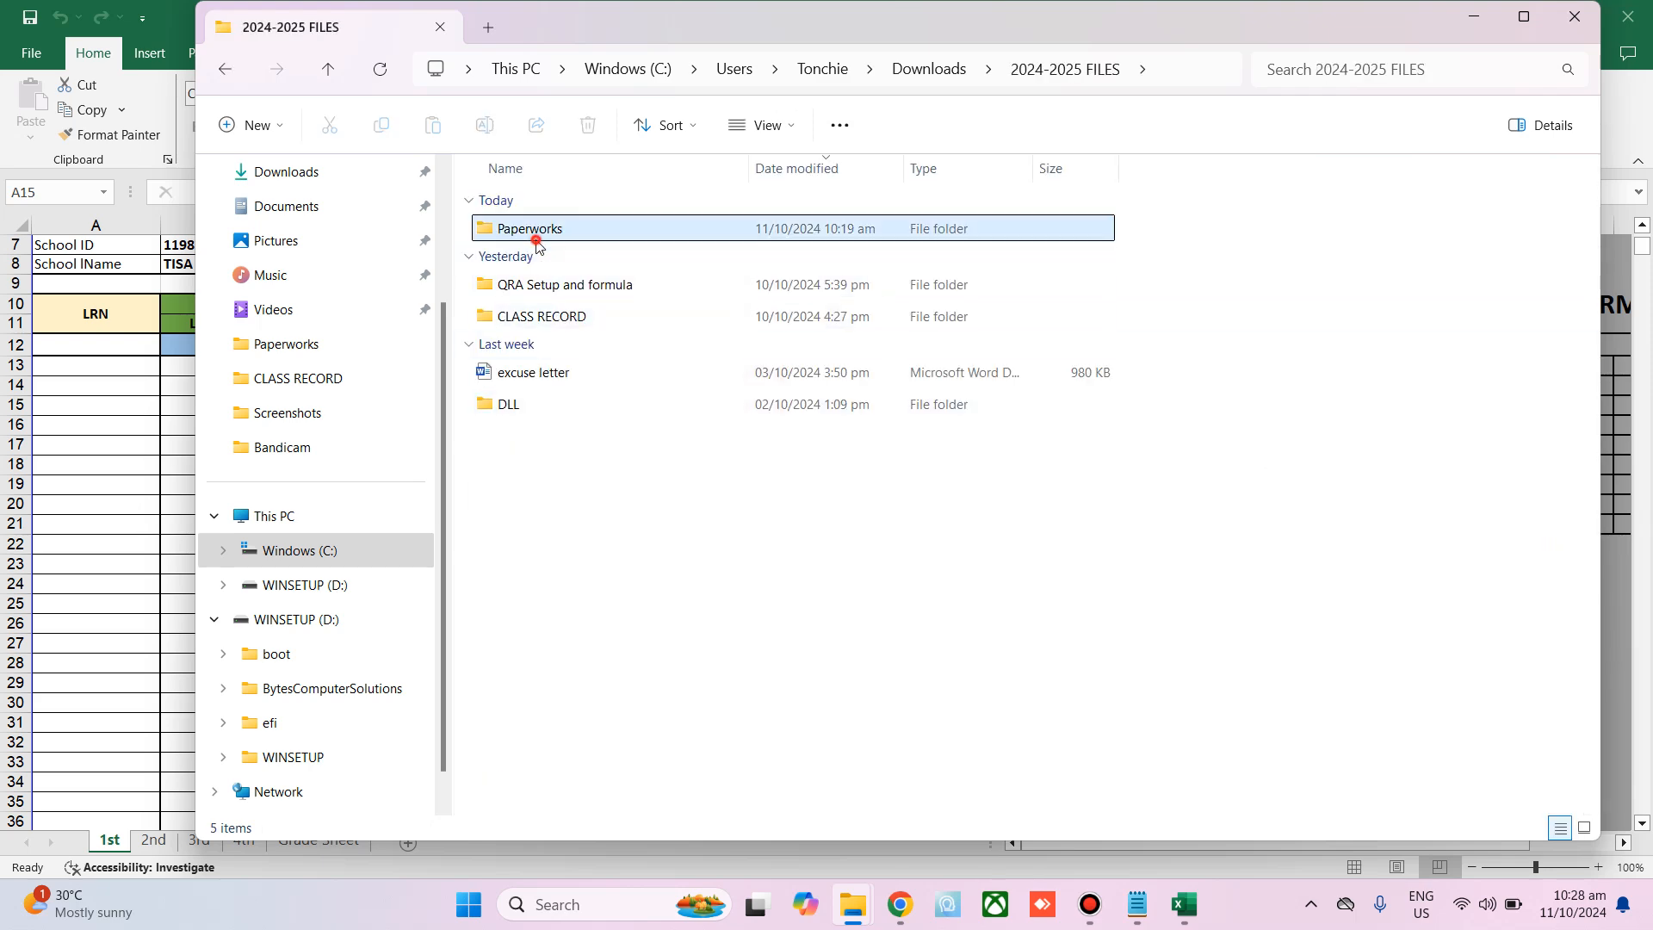
{"action": "double_click", "coordinate": [535, 237]}
{"action": "left_click", "coordinate": [571, 287]}
{"action": "double_click", "coordinate": [571, 284]}
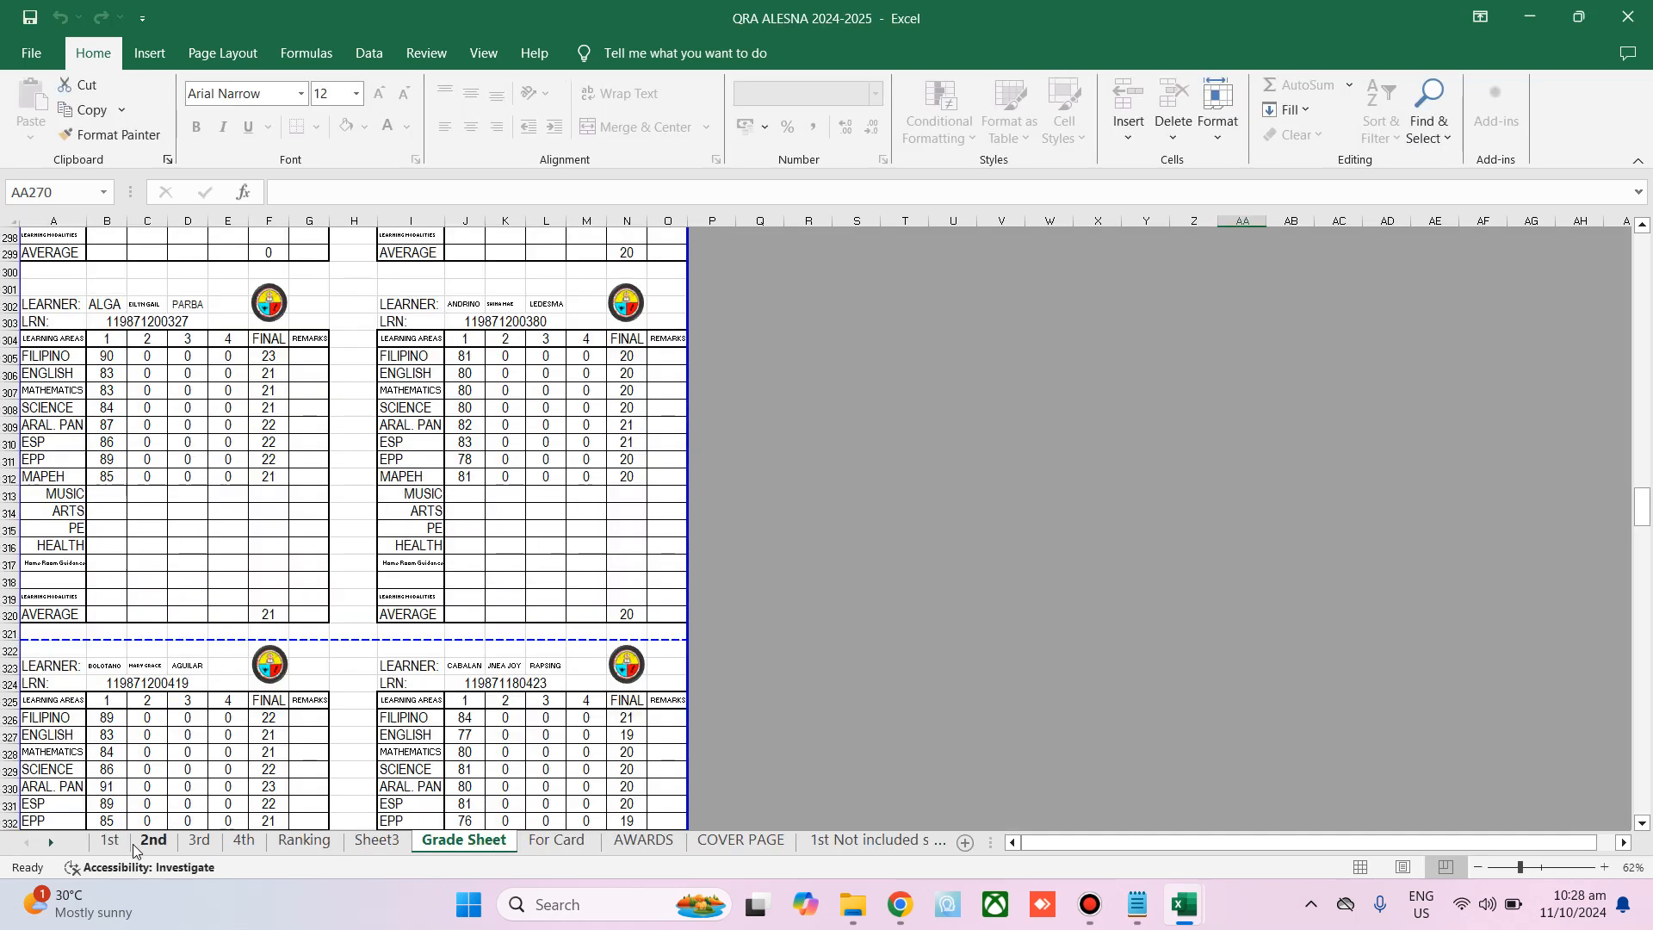
Step: Copy the male learners' LRNs and names (A13:D36) from QRA ALESNA's 1st sheet back to the blank form
{"action": "left_click", "coordinate": [107, 839]}
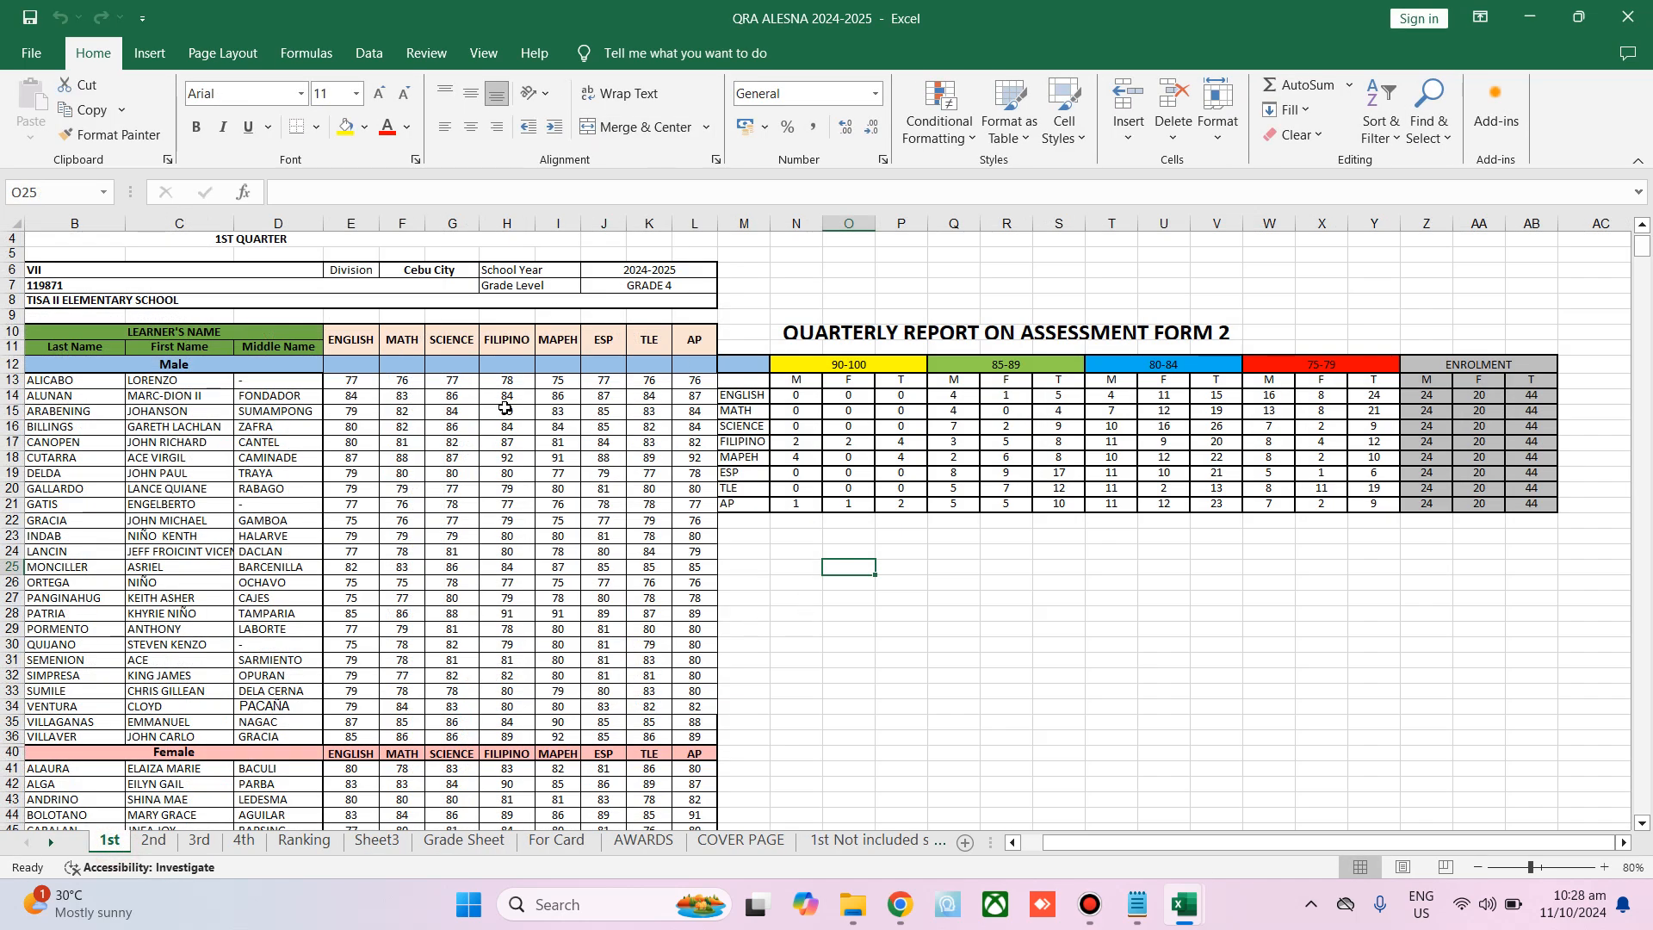
{"action": "scroll", "coordinate": [845, 608], "scroll_direction": "down", "scroll_amount": 1}
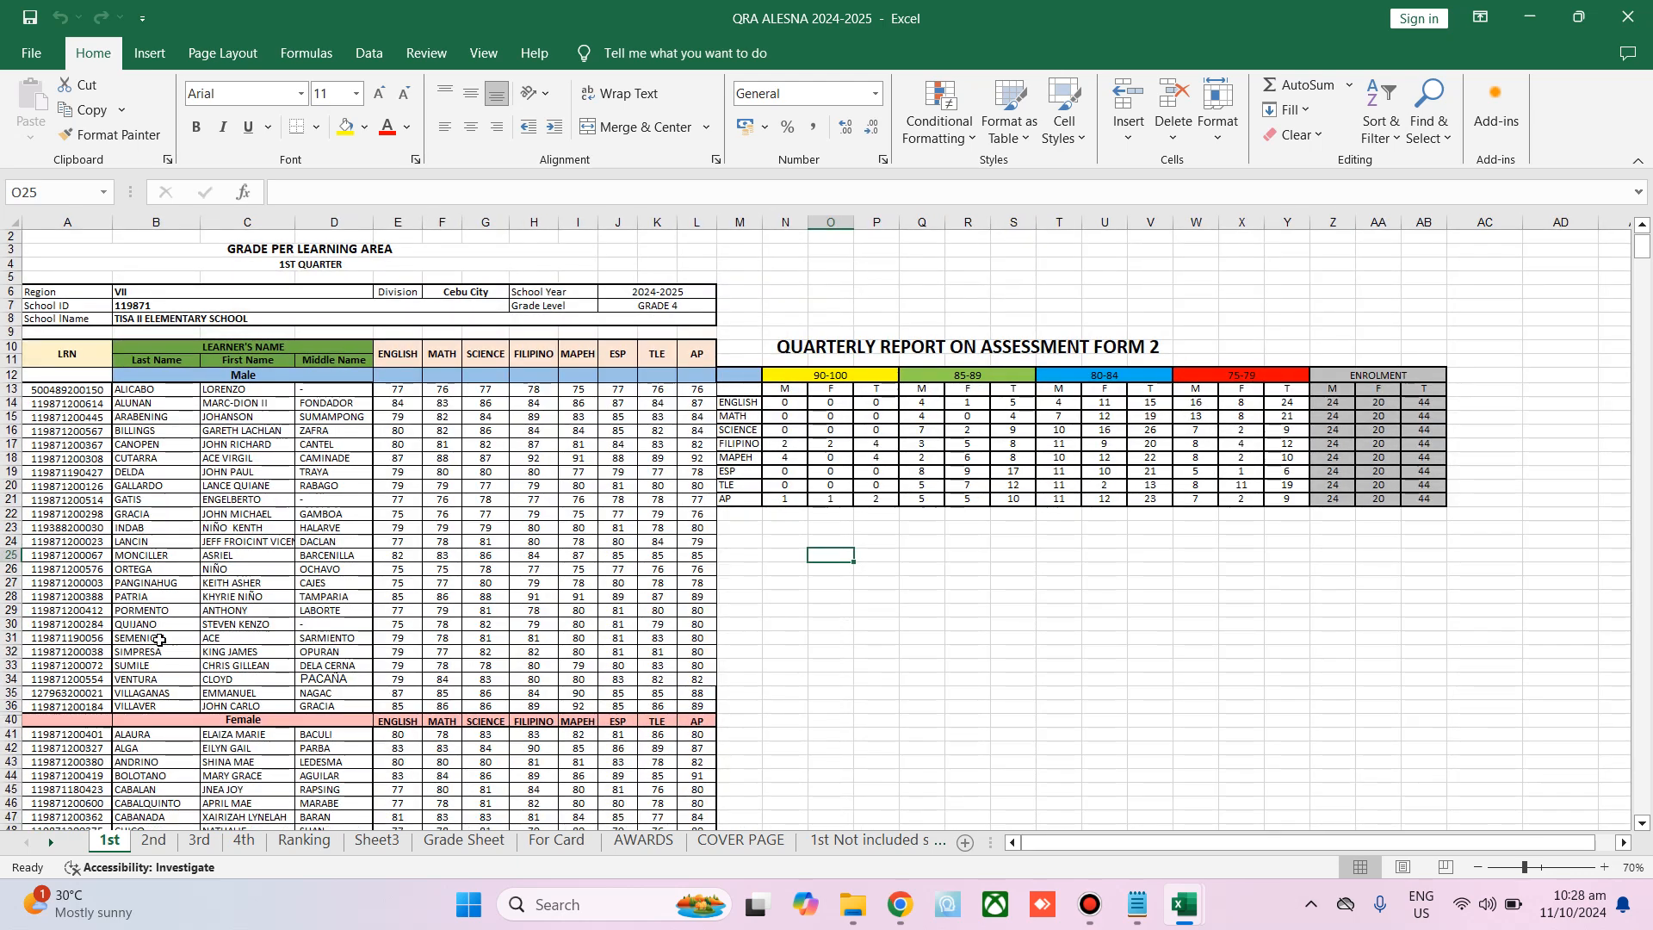
{"action": "scroll", "coordinate": [129, 595], "scroll_direction": "up", "scroll_amount": 1}
{"action": "left_click", "coordinate": [163, 540]}
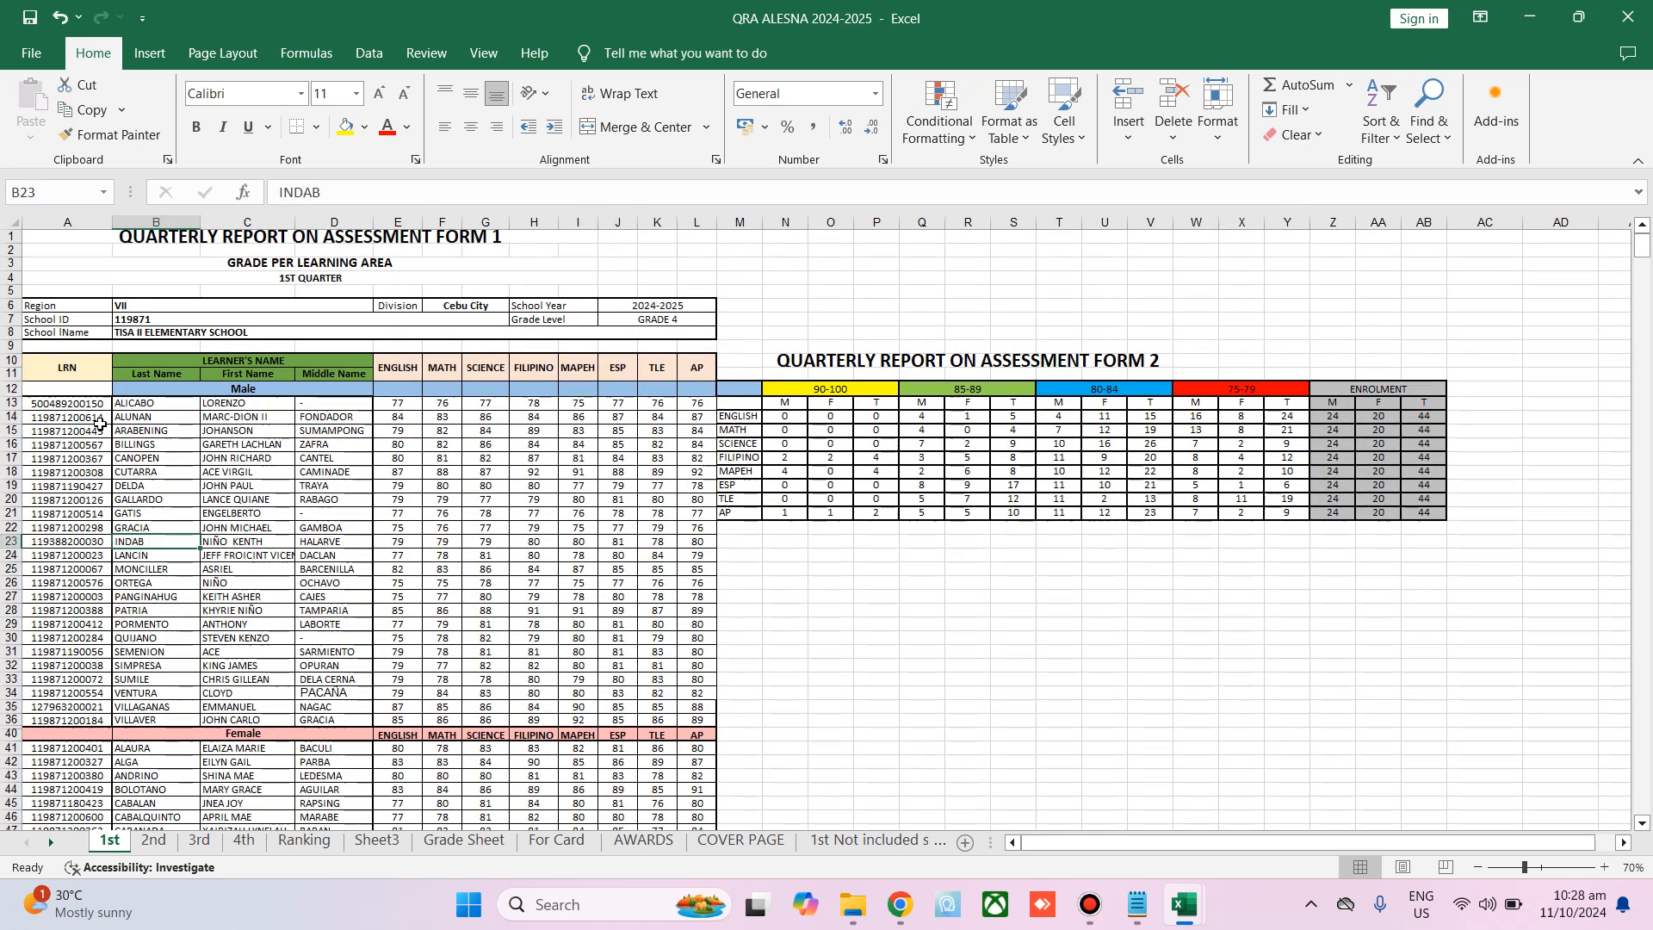
{"action": "left_click", "coordinate": [95, 403]}
{"action": "left_click_drag", "start_coordinate": [95, 403], "coordinate": [345, 721]}
{"action": "key", "text": "ctrl+c"}
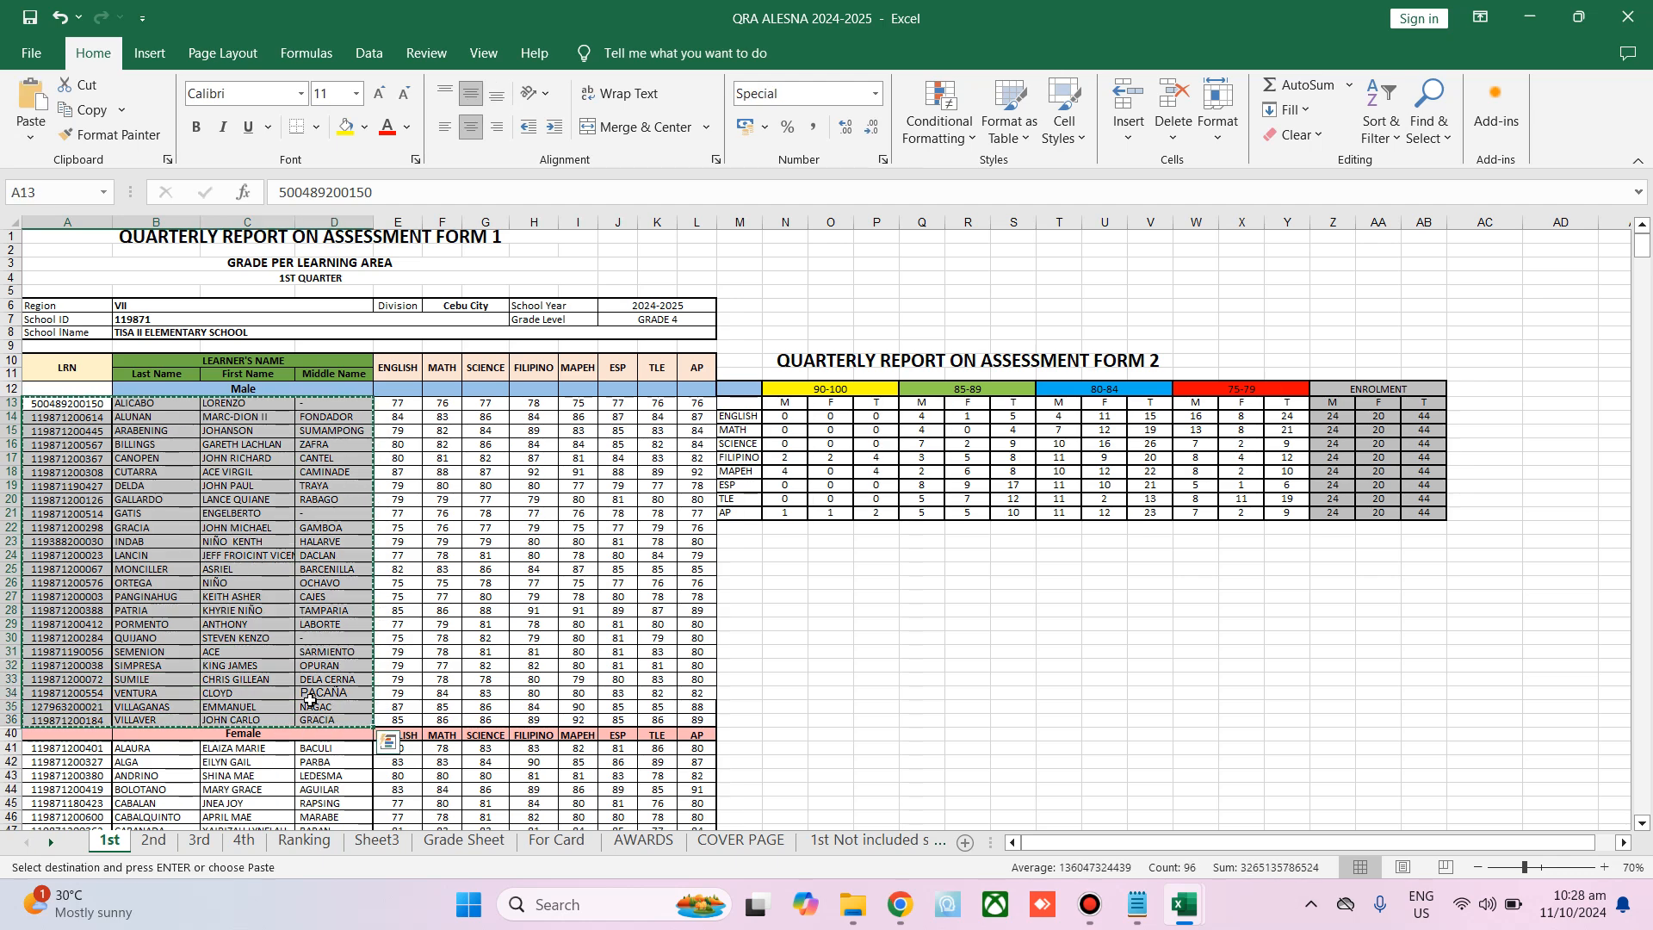
{"action": "left_click", "coordinate": [1531, 17]}
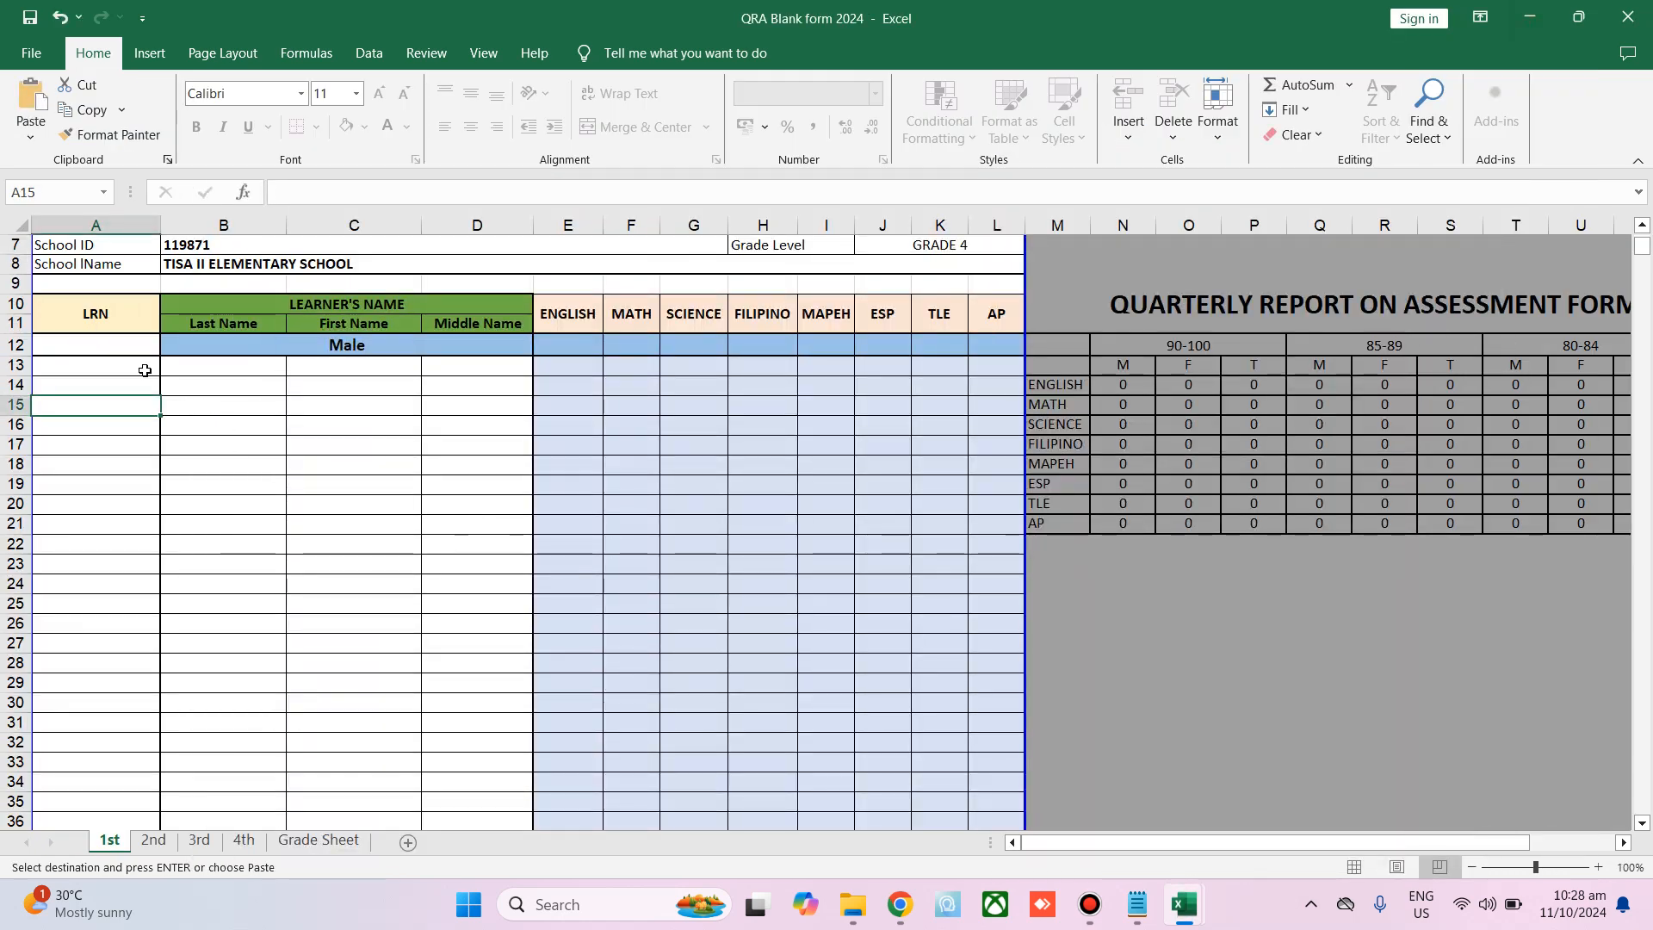
Step: Paste the male learners' LRNs and names into the blank form starting at A13
{"action": "key", "text": "ctrl+v"}
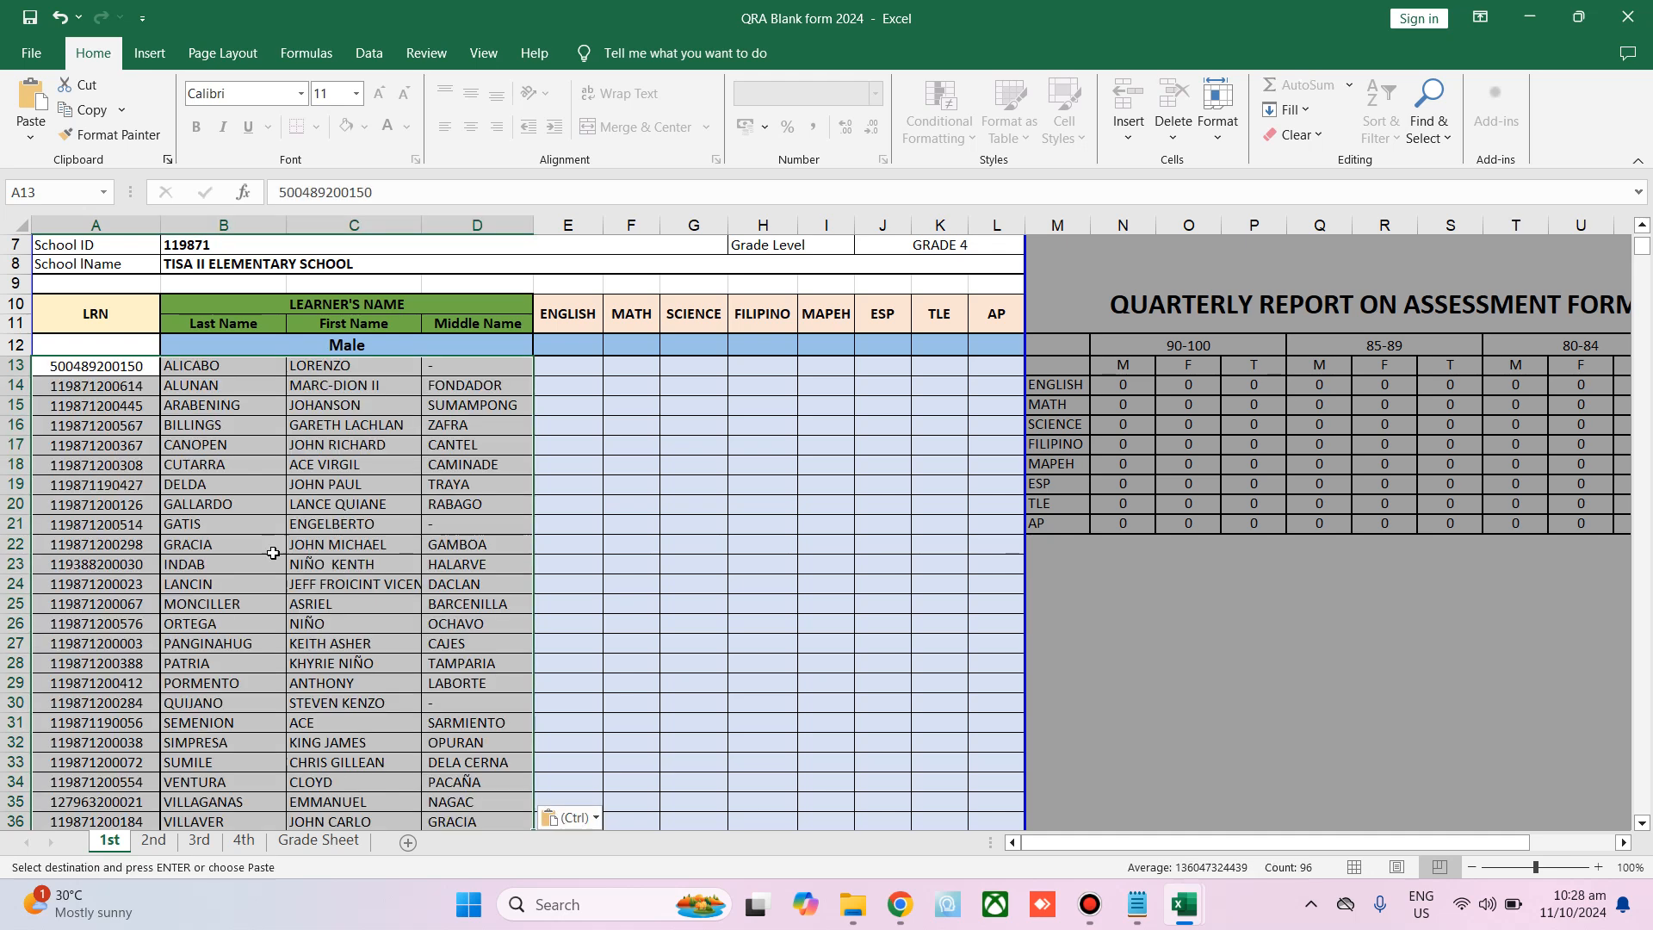
{"action": "scroll", "coordinate": [281, 644], "scroll_direction": "down", "scroll_amount": 2}
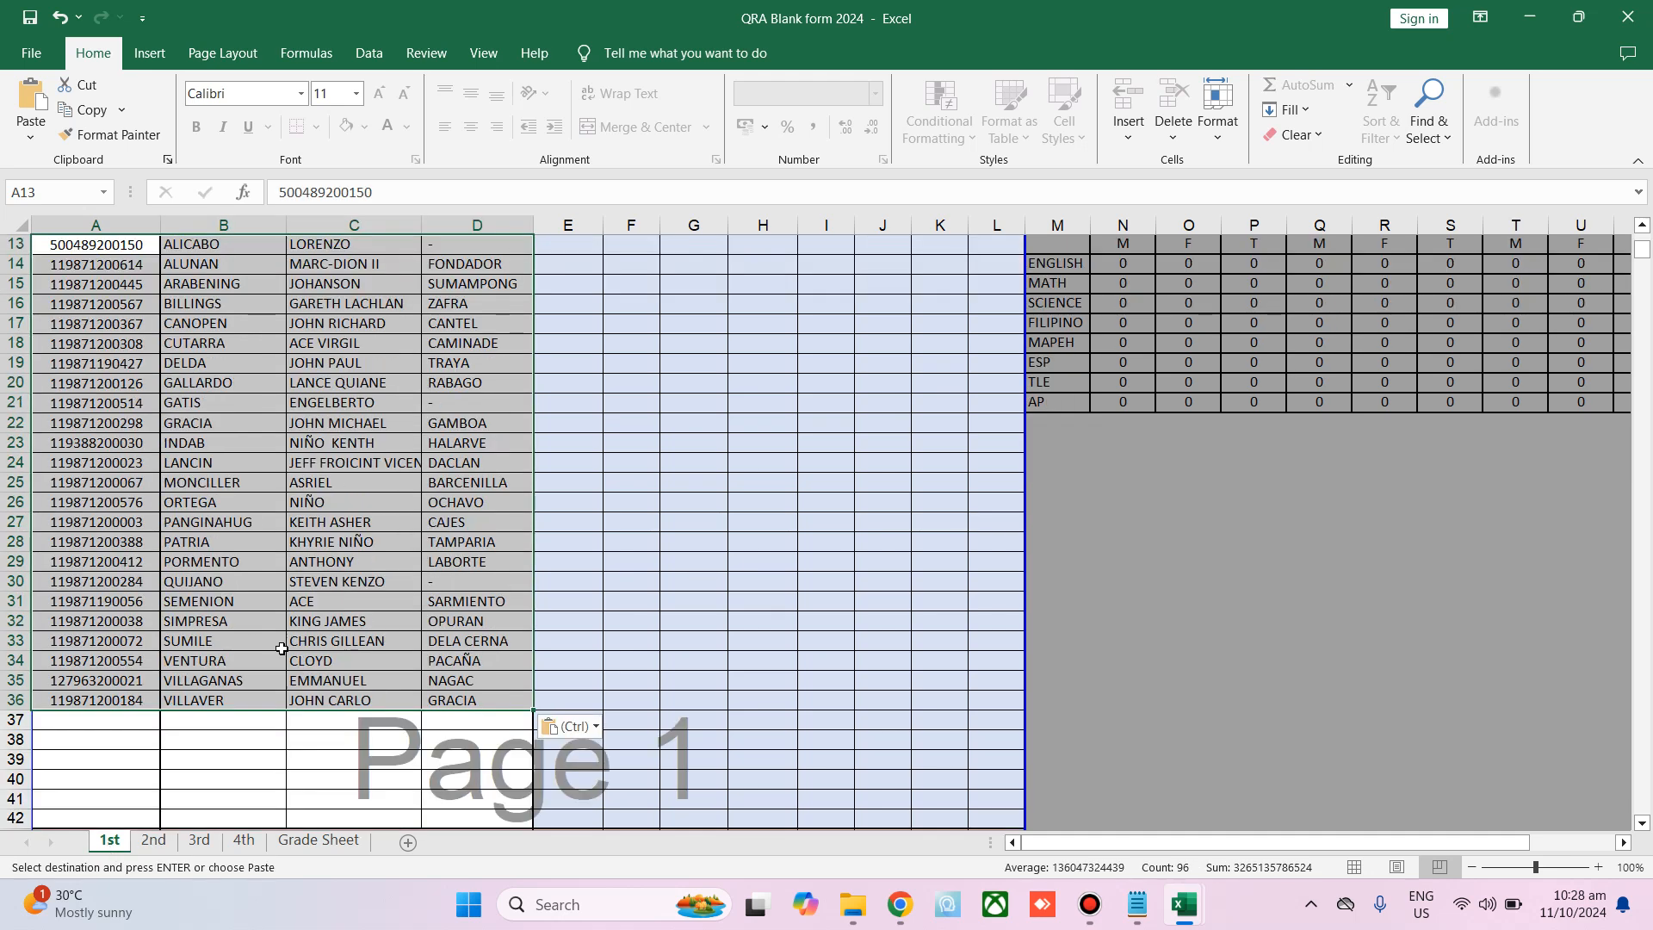
{"action": "scroll", "coordinate": [271, 655], "scroll_direction": "down", "scroll_amount": 1}
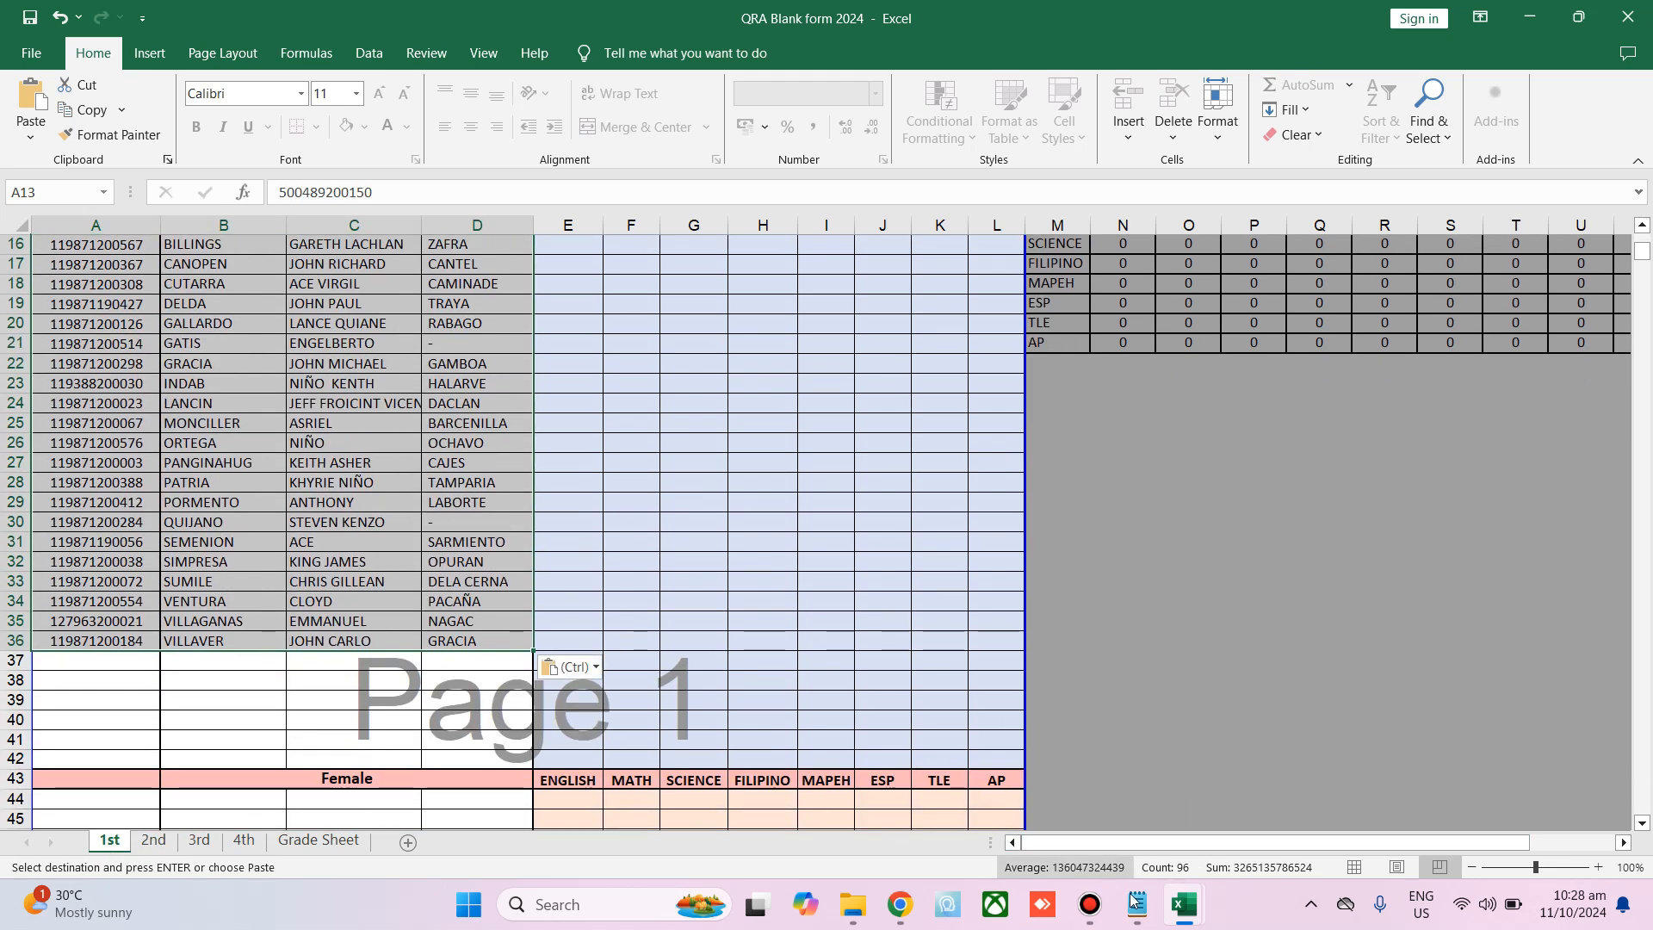
Step: Copy the female learners' LRNs and names (A41:D60) from QRA ALESNA
{"action": "mouse_move", "coordinate": [1187, 913]}
{"action": "left_click", "coordinate": [1309, 878]}
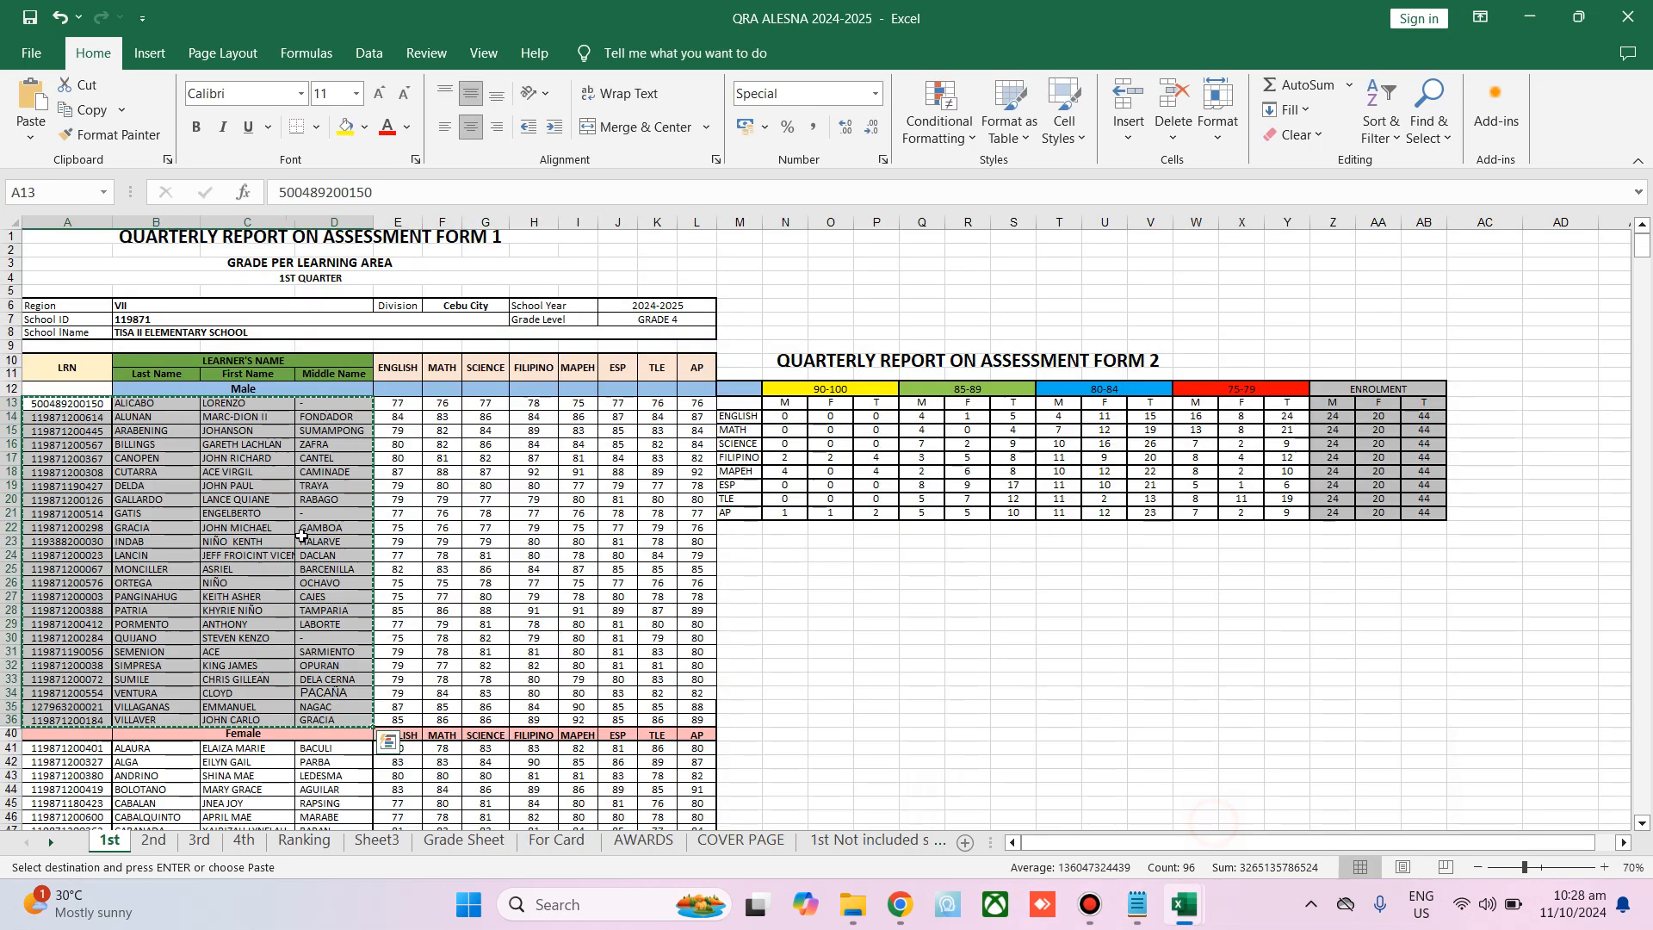
{"action": "scroll", "coordinate": [209, 569], "scroll_direction": "down", "scroll_amount": 3}
{"action": "left_click_drag", "start_coordinate": [82, 544], "coordinate": [325, 778]}
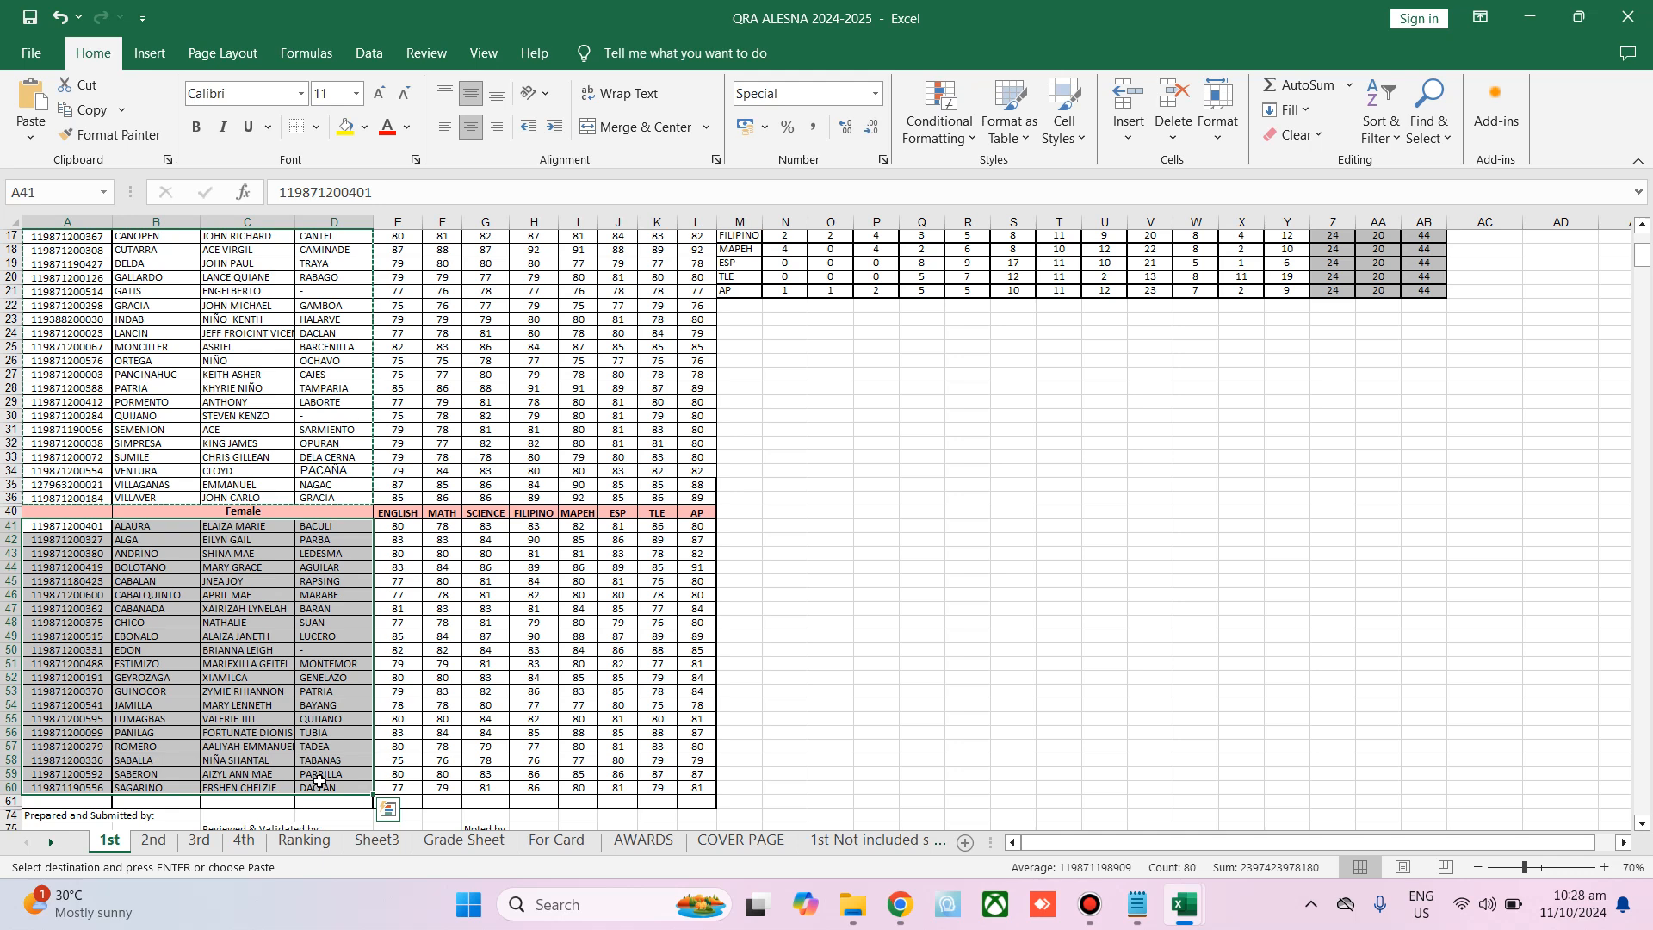
{"action": "key", "text": "ctrl+c"}
Step: Paste the female roster into the blank form starting at cell A44
{"action": "mouse_move", "coordinate": [1187, 909]}
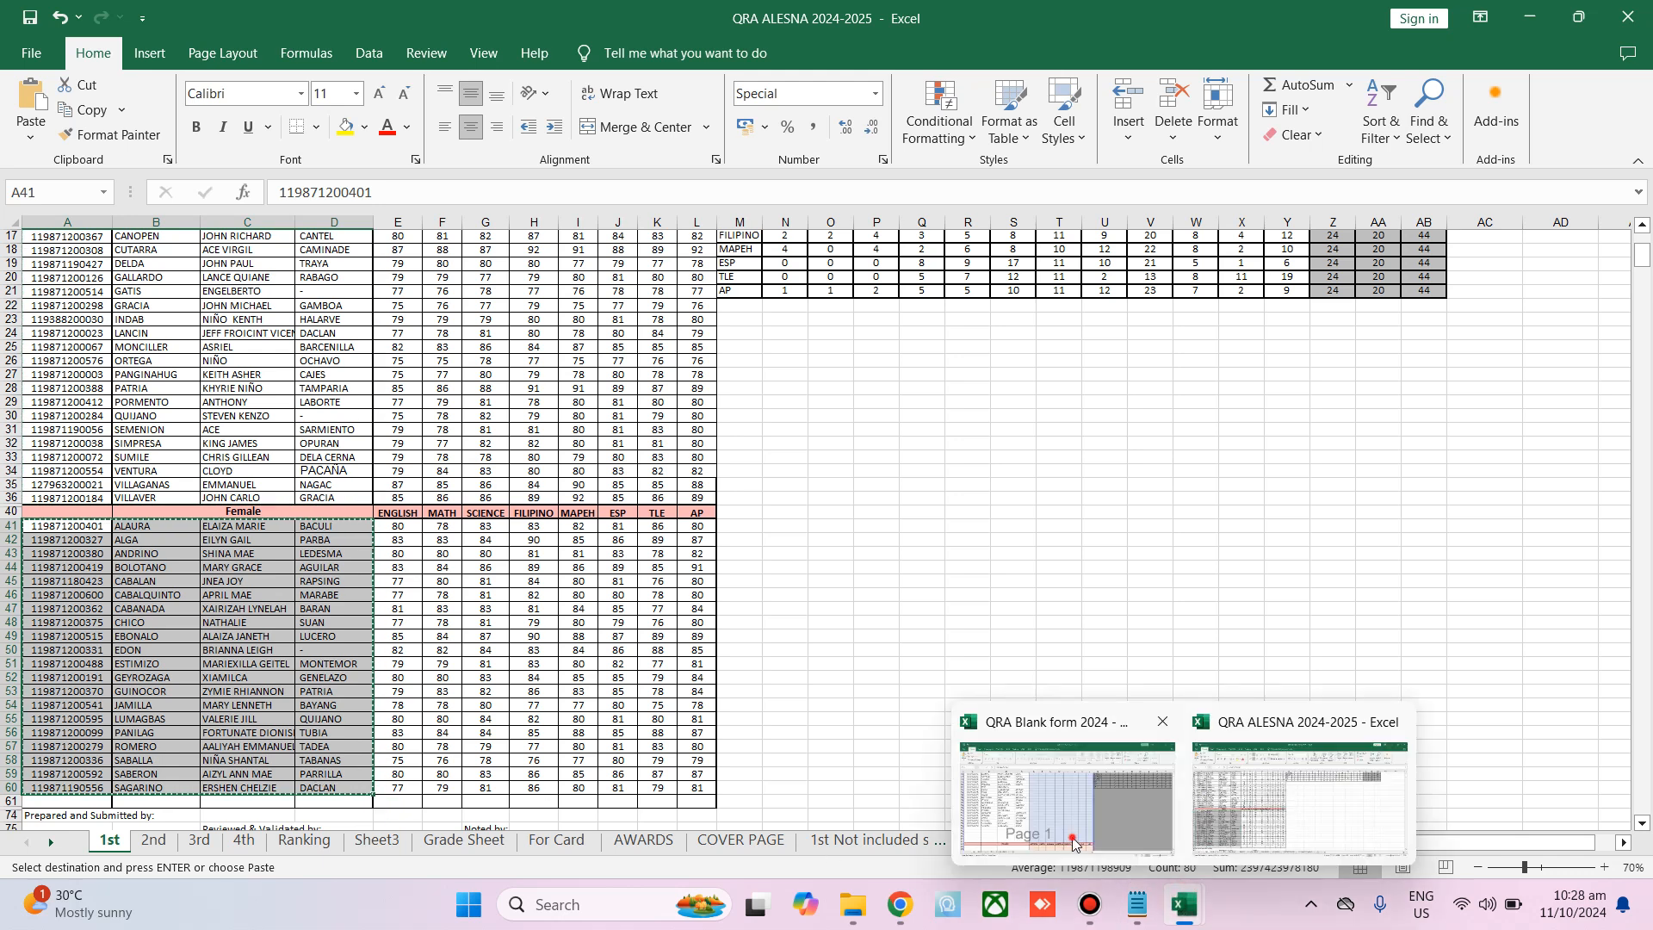
{"action": "left_click", "coordinate": [1119, 732]}
{"action": "scroll", "coordinate": [104, 613], "scroll_direction": "down", "scroll_amount": 4}
{"action": "left_click", "coordinate": [74, 560]}
{"action": "key", "text": "ctrl+v"}
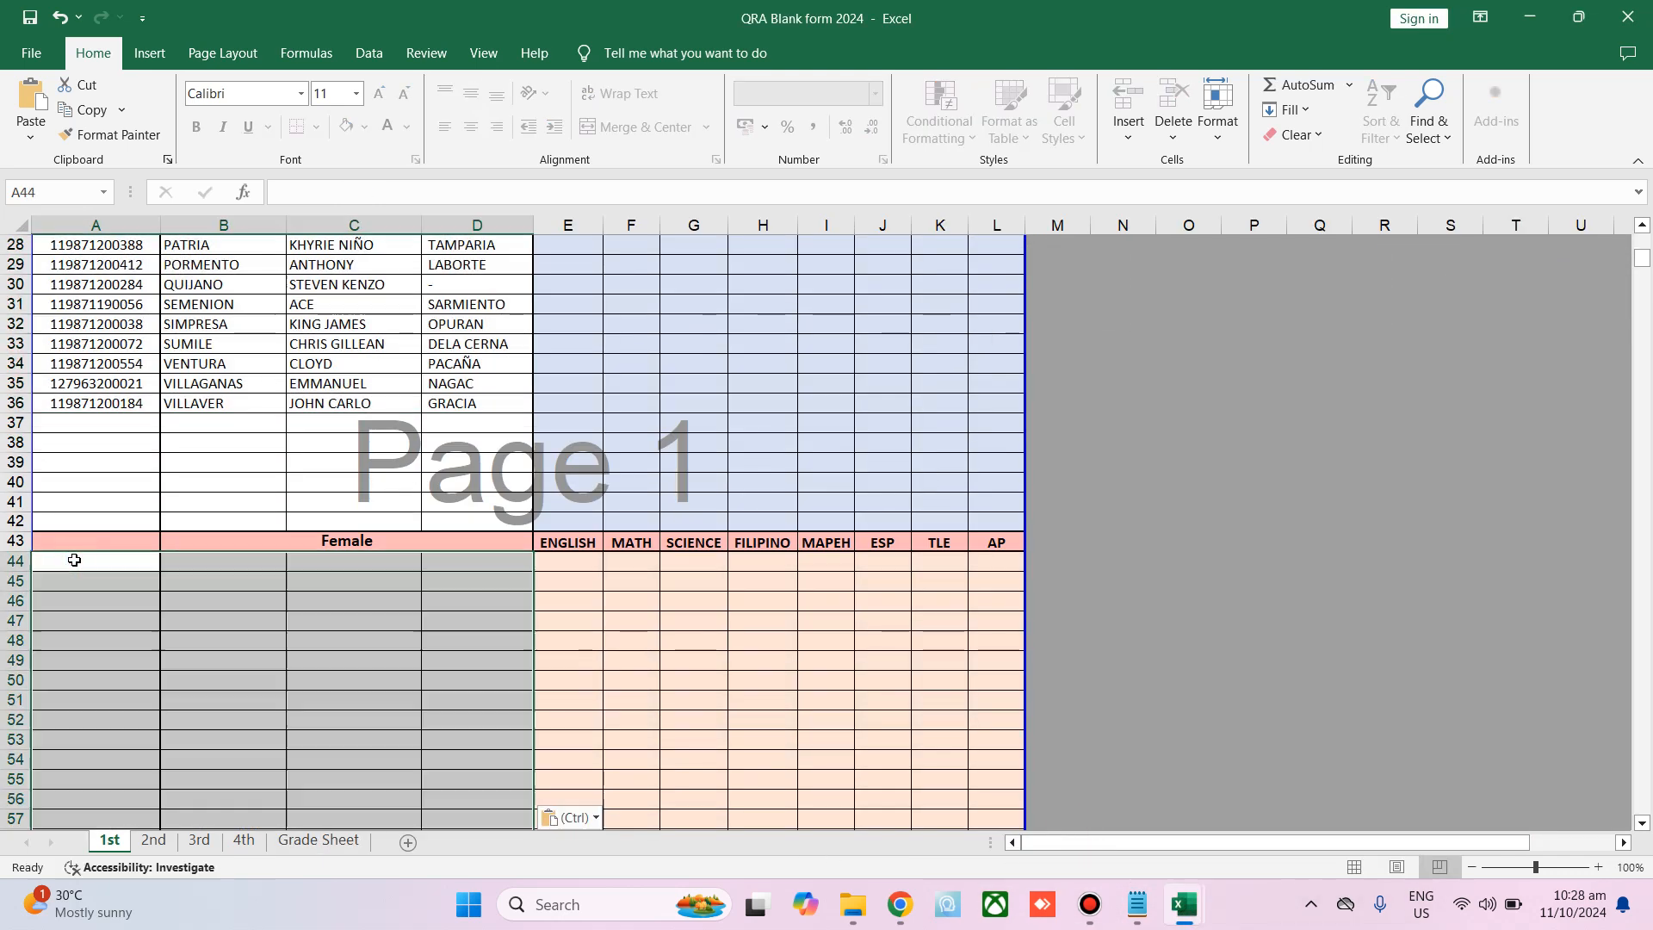
{"action": "left_click", "coordinate": [369, 485]}
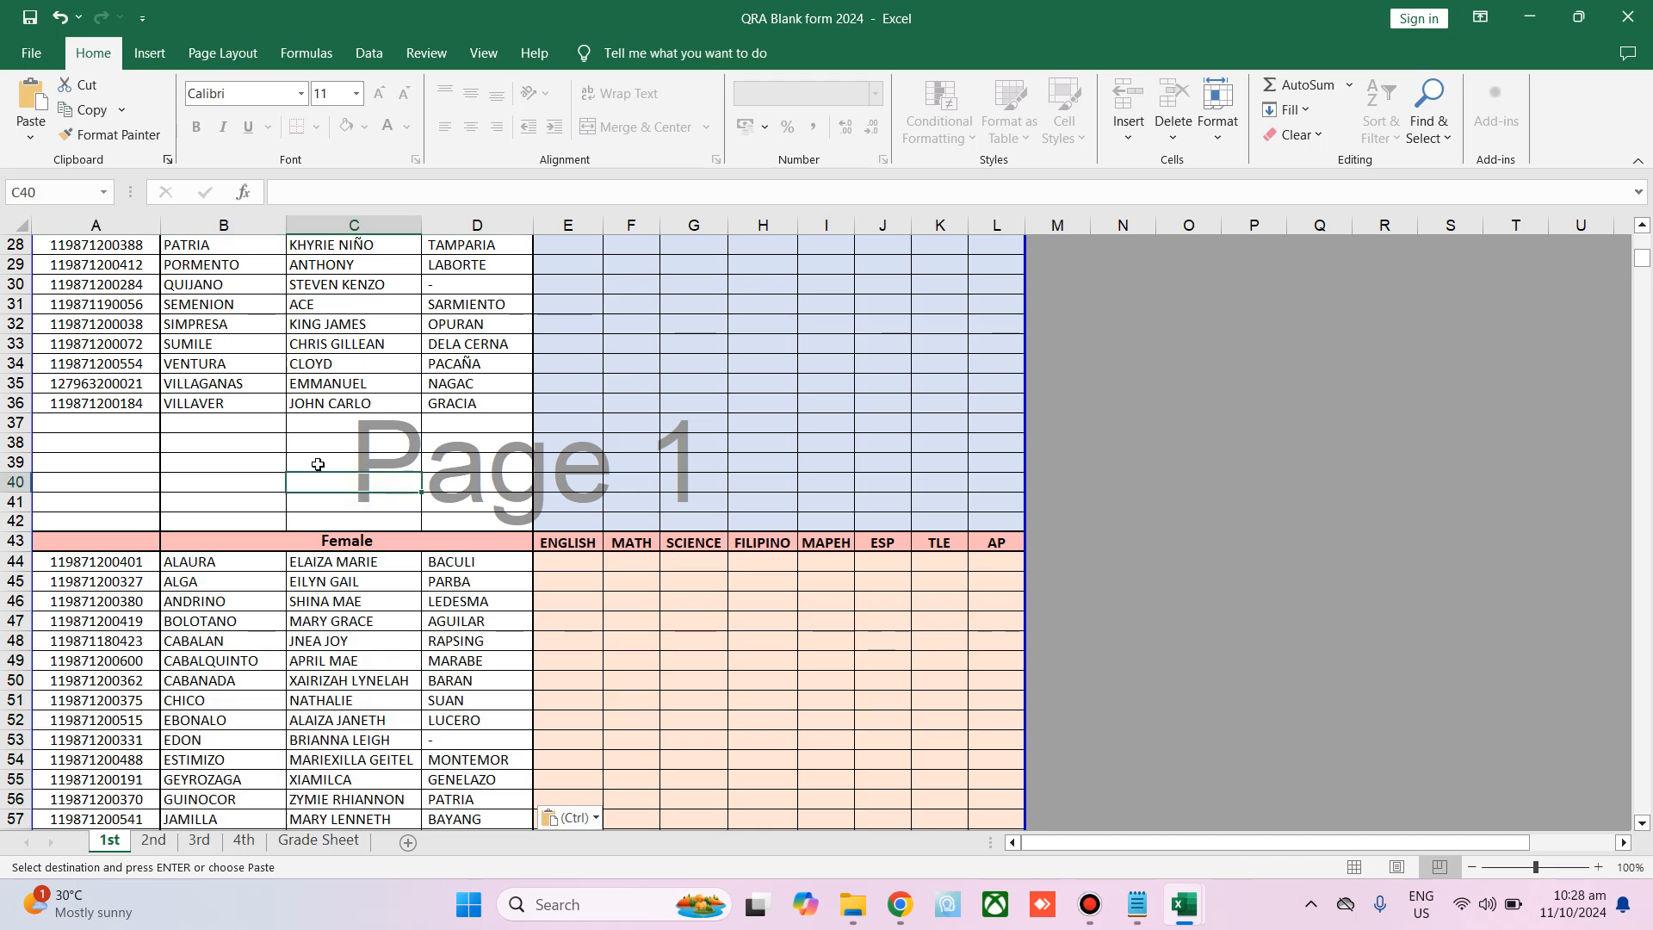
{"action": "scroll", "coordinate": [318, 465], "scroll_direction": "down", "scroll_amount": 1}
{"action": "scroll", "coordinate": [318, 464], "scroll_direction": "up", "scroll_amount": 10}
{"action": "scroll", "coordinate": [320, 548], "scroll_direction": "down", "scroll_amount": 3}
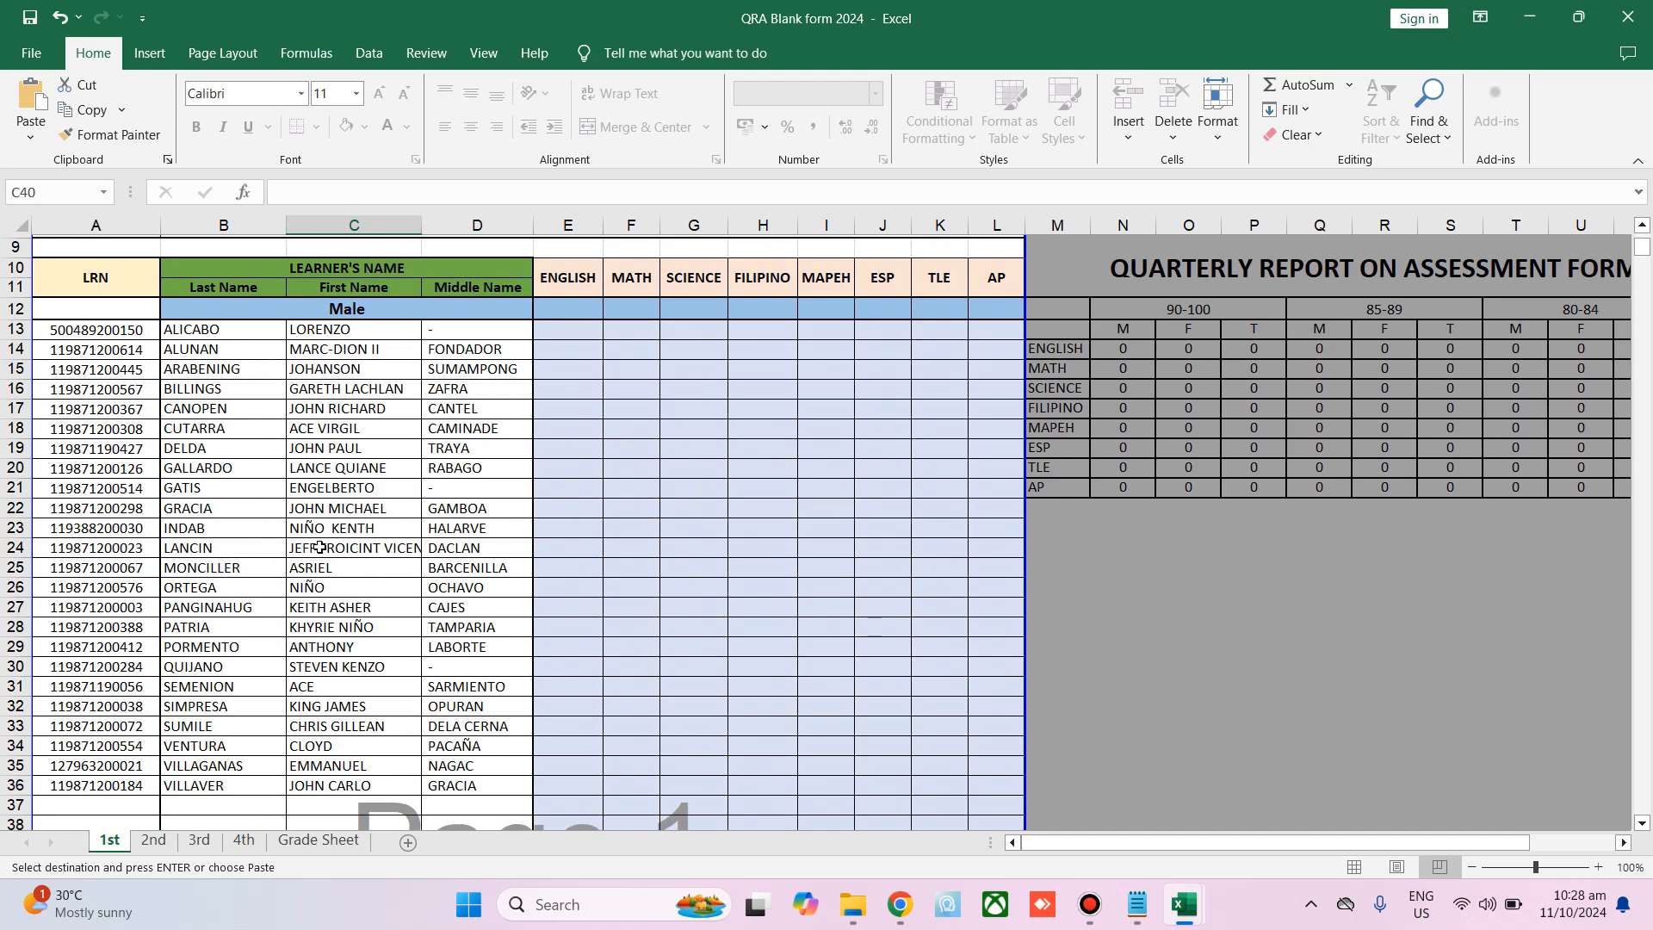
Step: Look through the blank form's 2nd, 3rd and 4th quarter sheets
{"action": "left_click", "coordinate": [163, 840]}
{"action": "scroll", "coordinate": [262, 596], "scroll_direction": "down", "scroll_amount": 11}
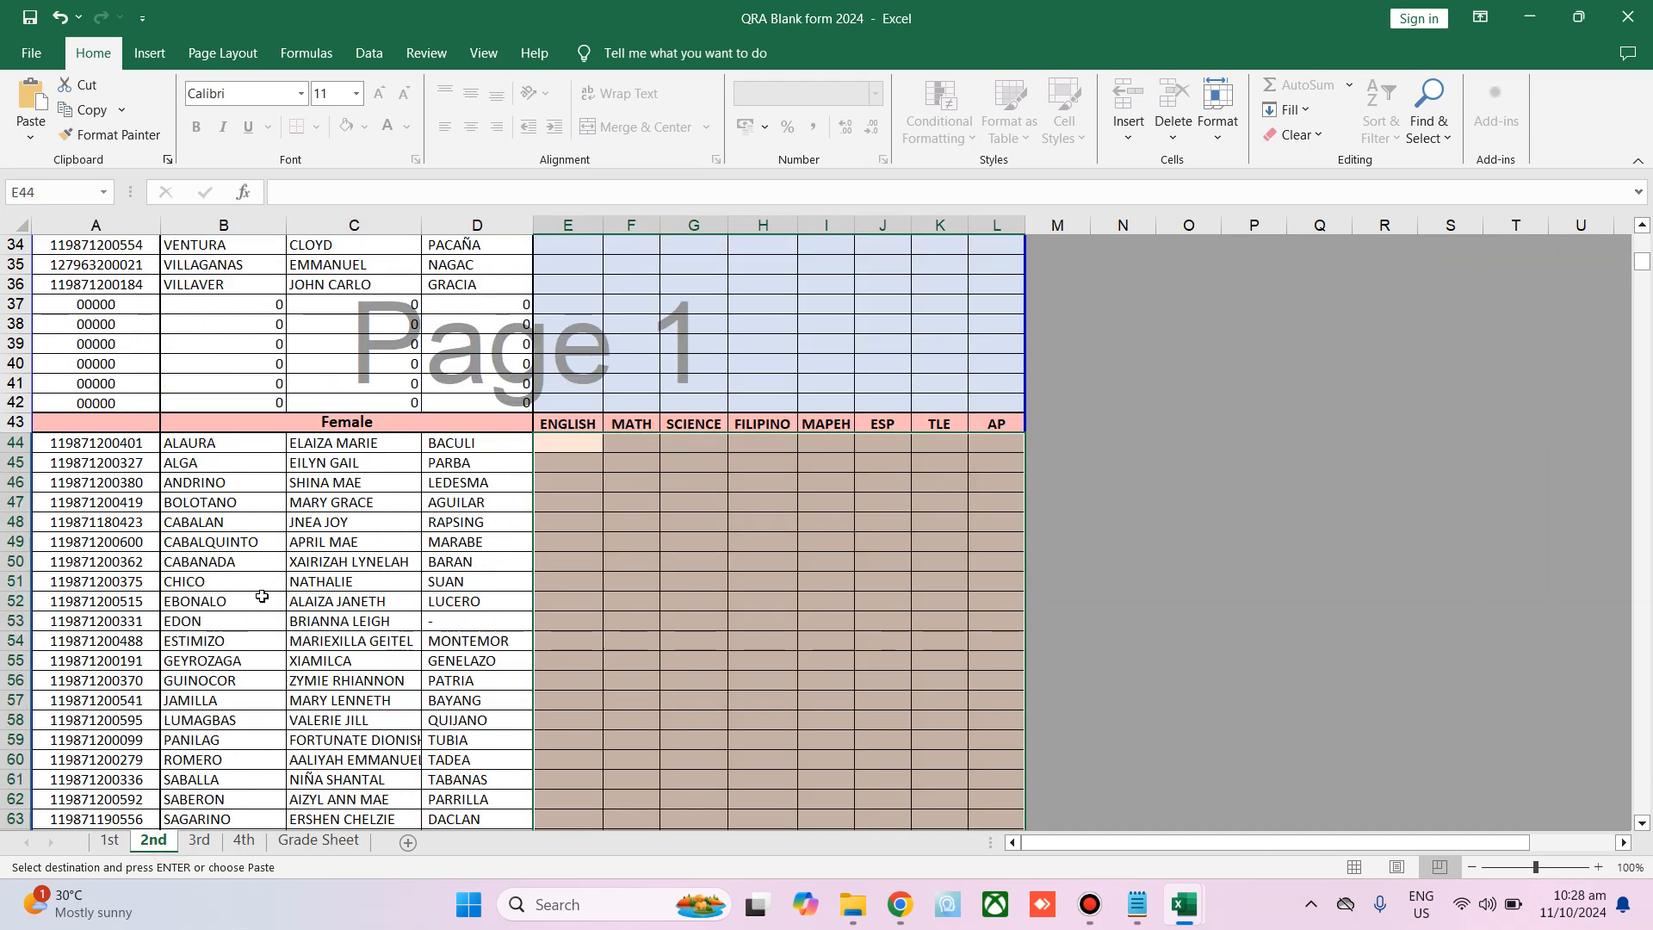
{"action": "scroll", "coordinate": [262, 596], "scroll_direction": "down", "scroll_amount": 2}
{"action": "left_click", "coordinate": [199, 841]}
{"action": "scroll", "coordinate": [295, 541], "scroll_direction": "down", "scroll_amount": 7}
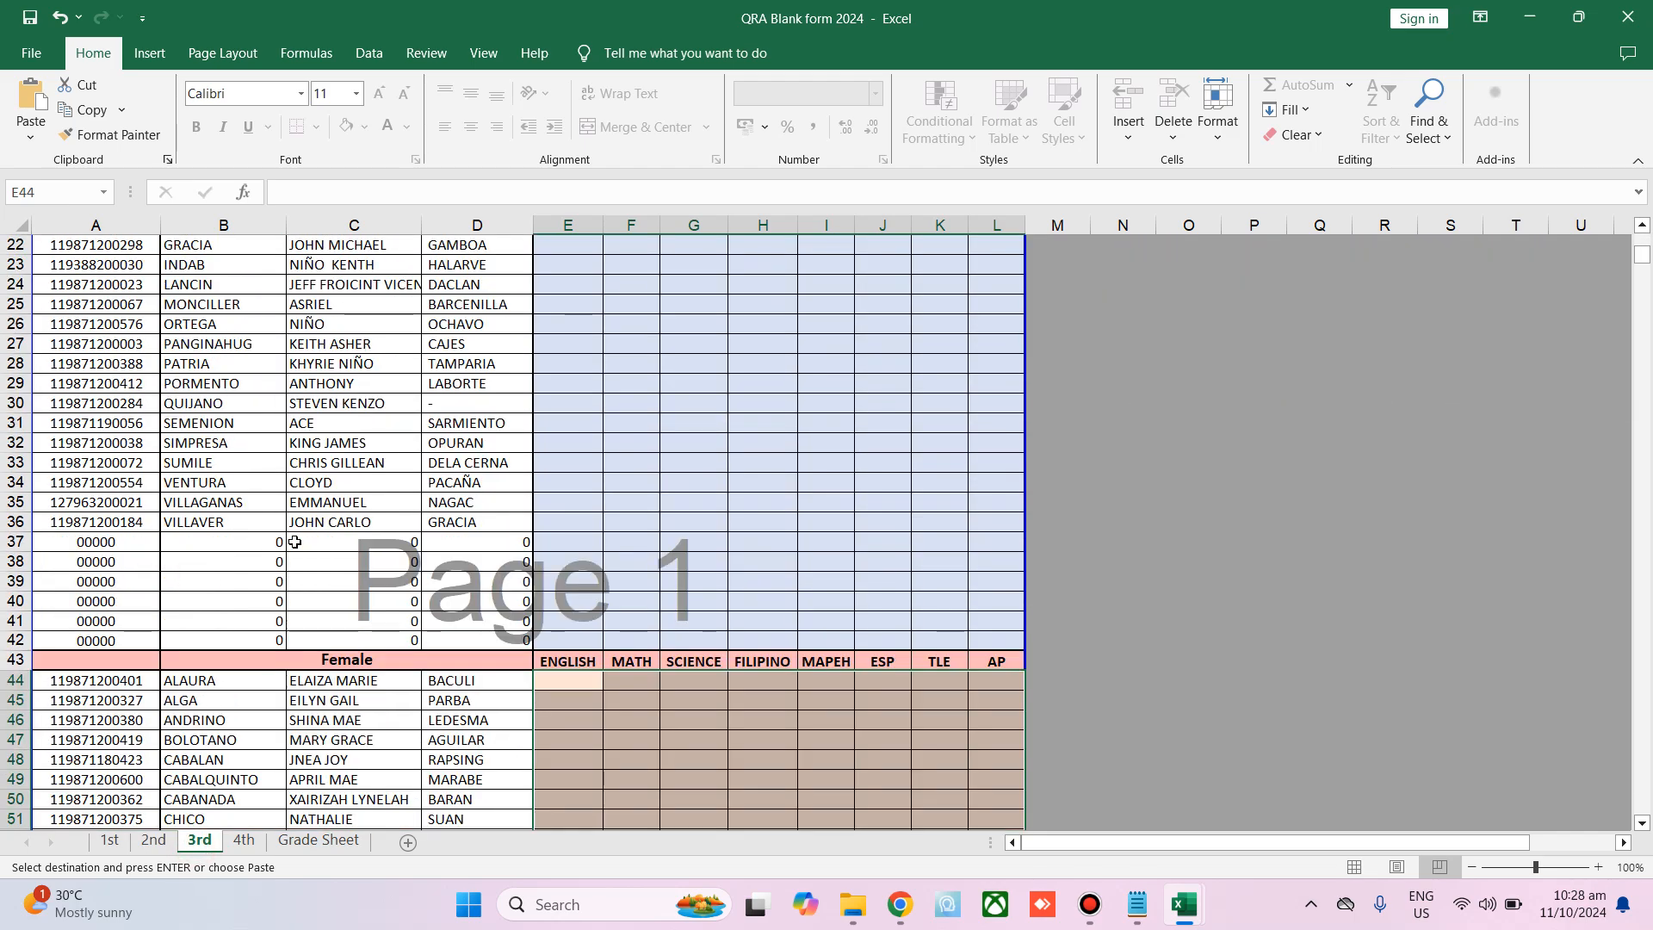
{"action": "scroll", "coordinate": [294, 541], "scroll_direction": "down", "scroll_amount": 5}
{"action": "left_click", "coordinate": [249, 840]}
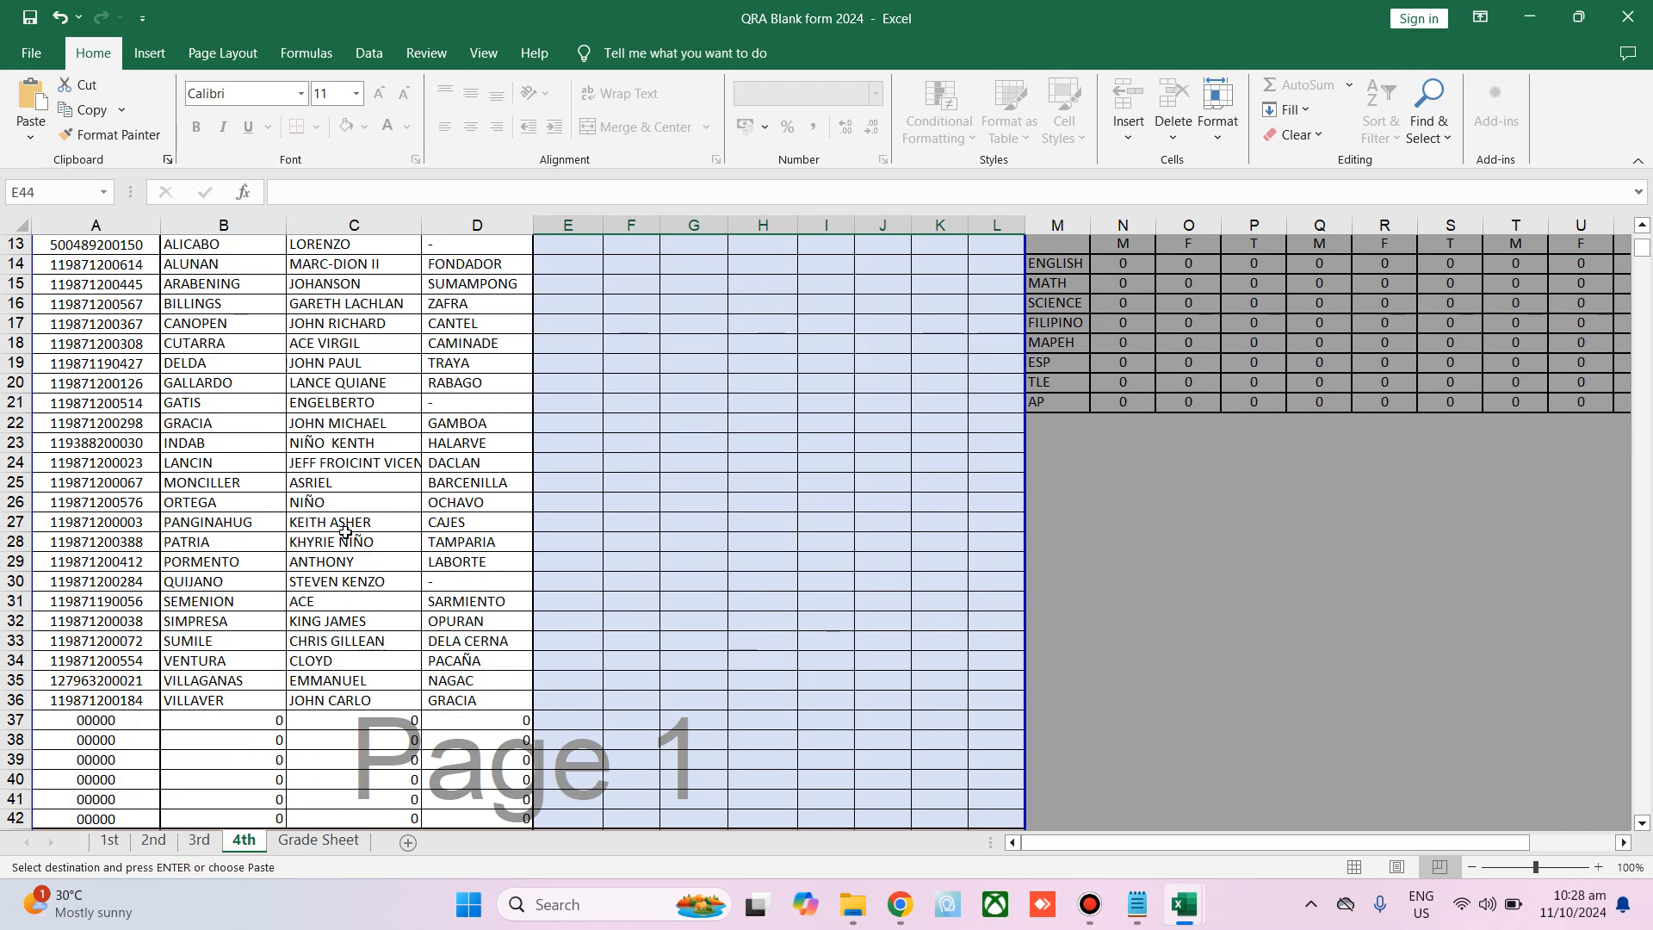
{"action": "scroll", "coordinate": [210, 837], "scroll_direction": "down", "scroll_amount": 8}
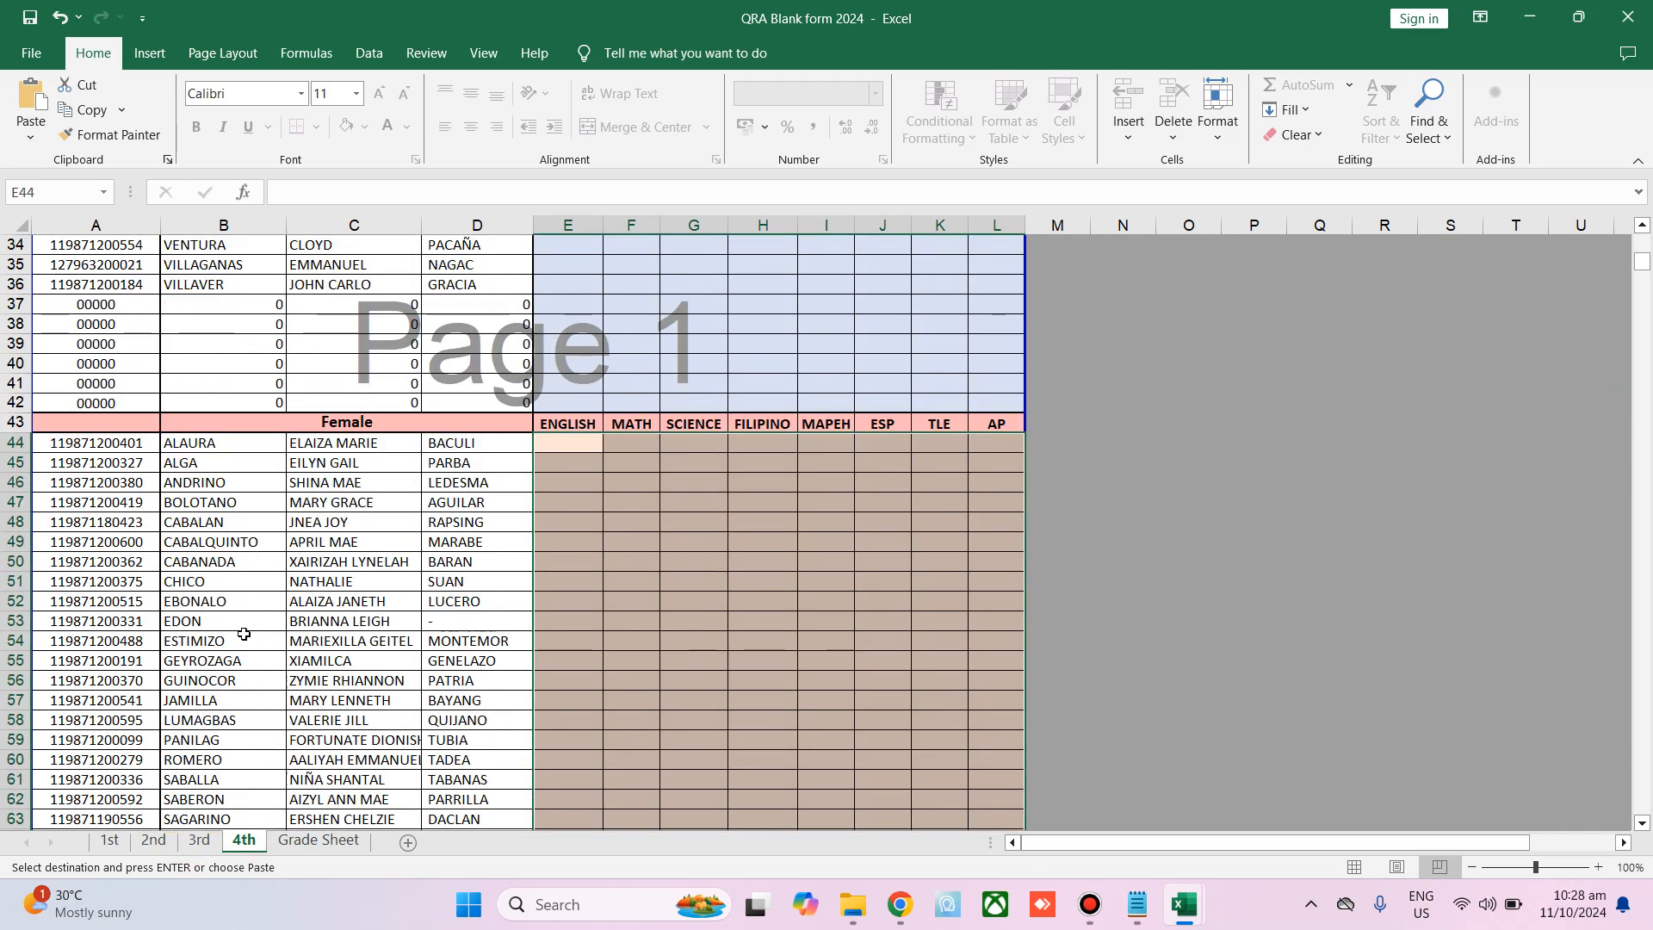
{"action": "scroll", "coordinate": [244, 634], "scroll_direction": "up", "scroll_amount": 9}
Step: Try pasting the copied data at B24 on the protected 4th sheet, dismissing the warnings
{"action": "left_click", "coordinate": [245, 585]}
{"action": "key", "text": "ctrl+v"}
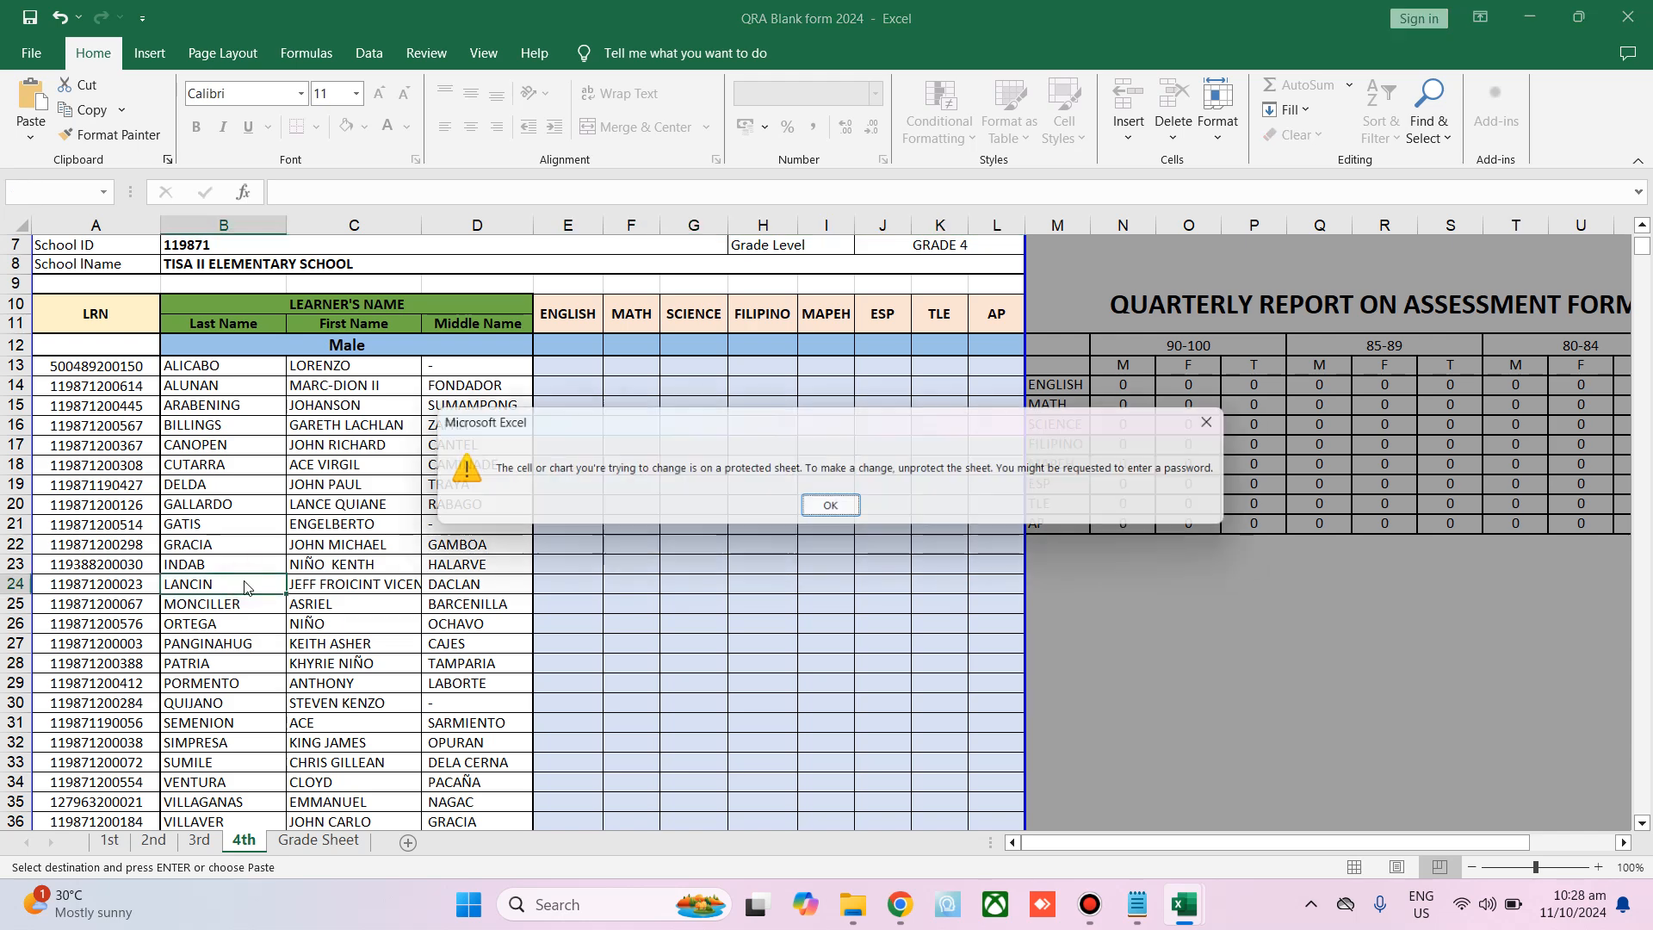
{"action": "left_click", "coordinate": [828, 507]}
{"action": "left_click", "coordinate": [356, 680]}
{"action": "key", "text": "ctrl+v"}
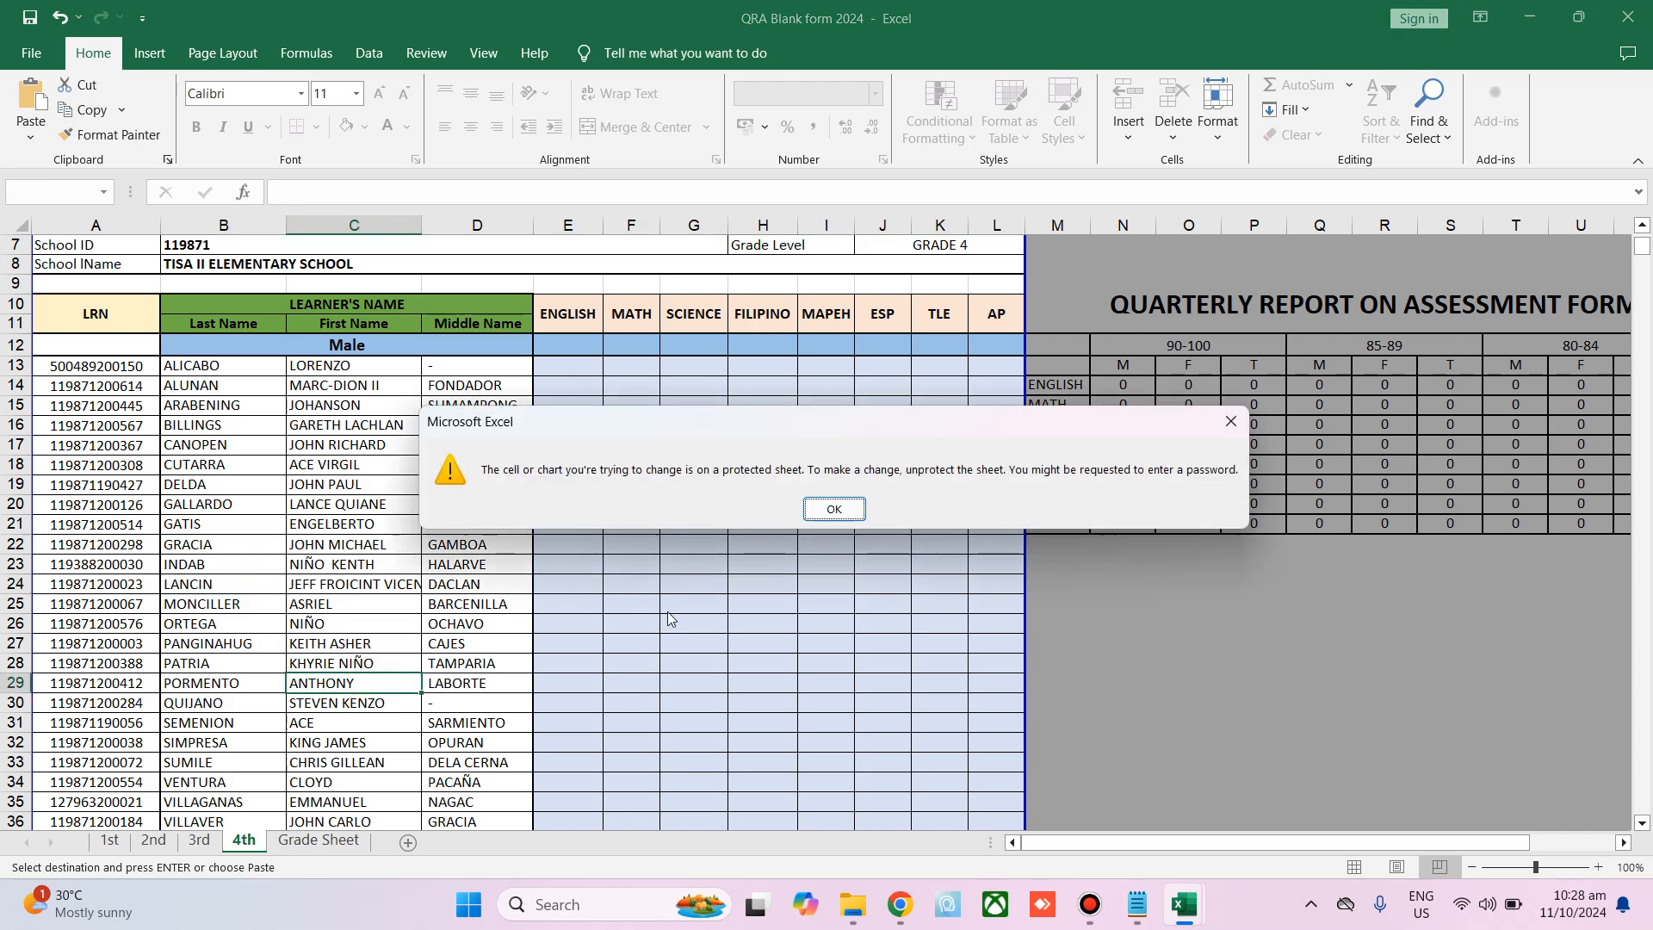
{"action": "left_click", "coordinate": [834, 514]}
Step: Attempt the same paste on the 3rd and 2nd sheets, dismissing each protected-sheet warning
{"action": "left_click", "coordinate": [200, 840]}
{"action": "left_click", "coordinate": [226, 680]}
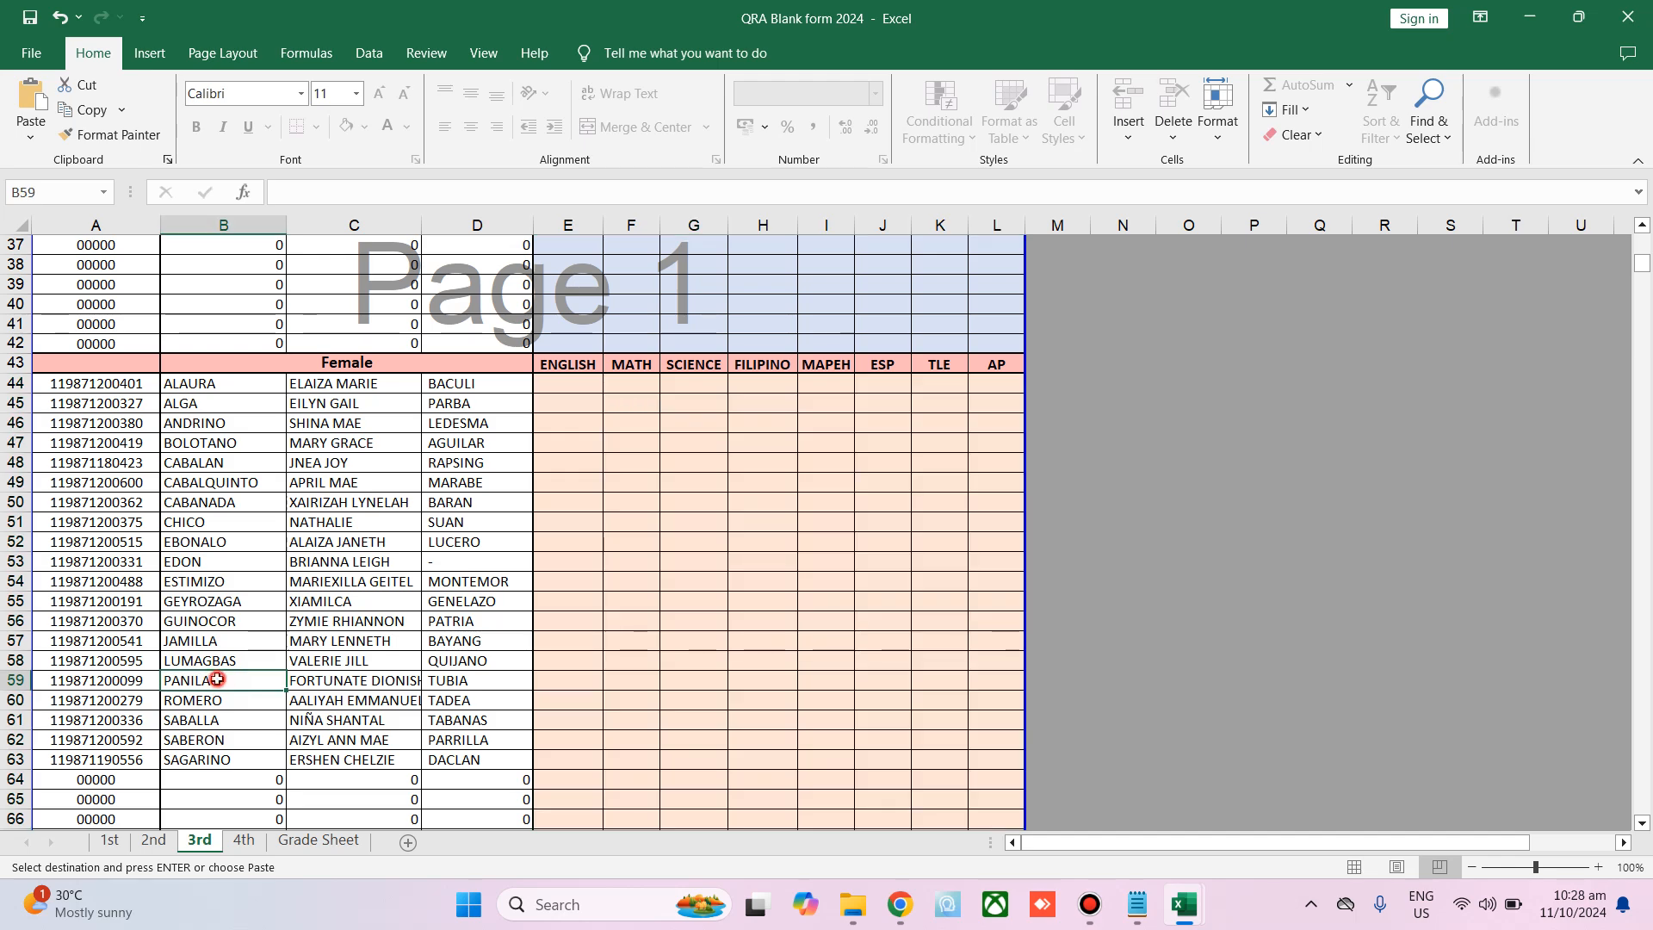
{"action": "key", "text": "ctrl+v"}
{"action": "left_click", "coordinate": [835, 510]}
{"action": "left_click", "coordinate": [153, 840]}
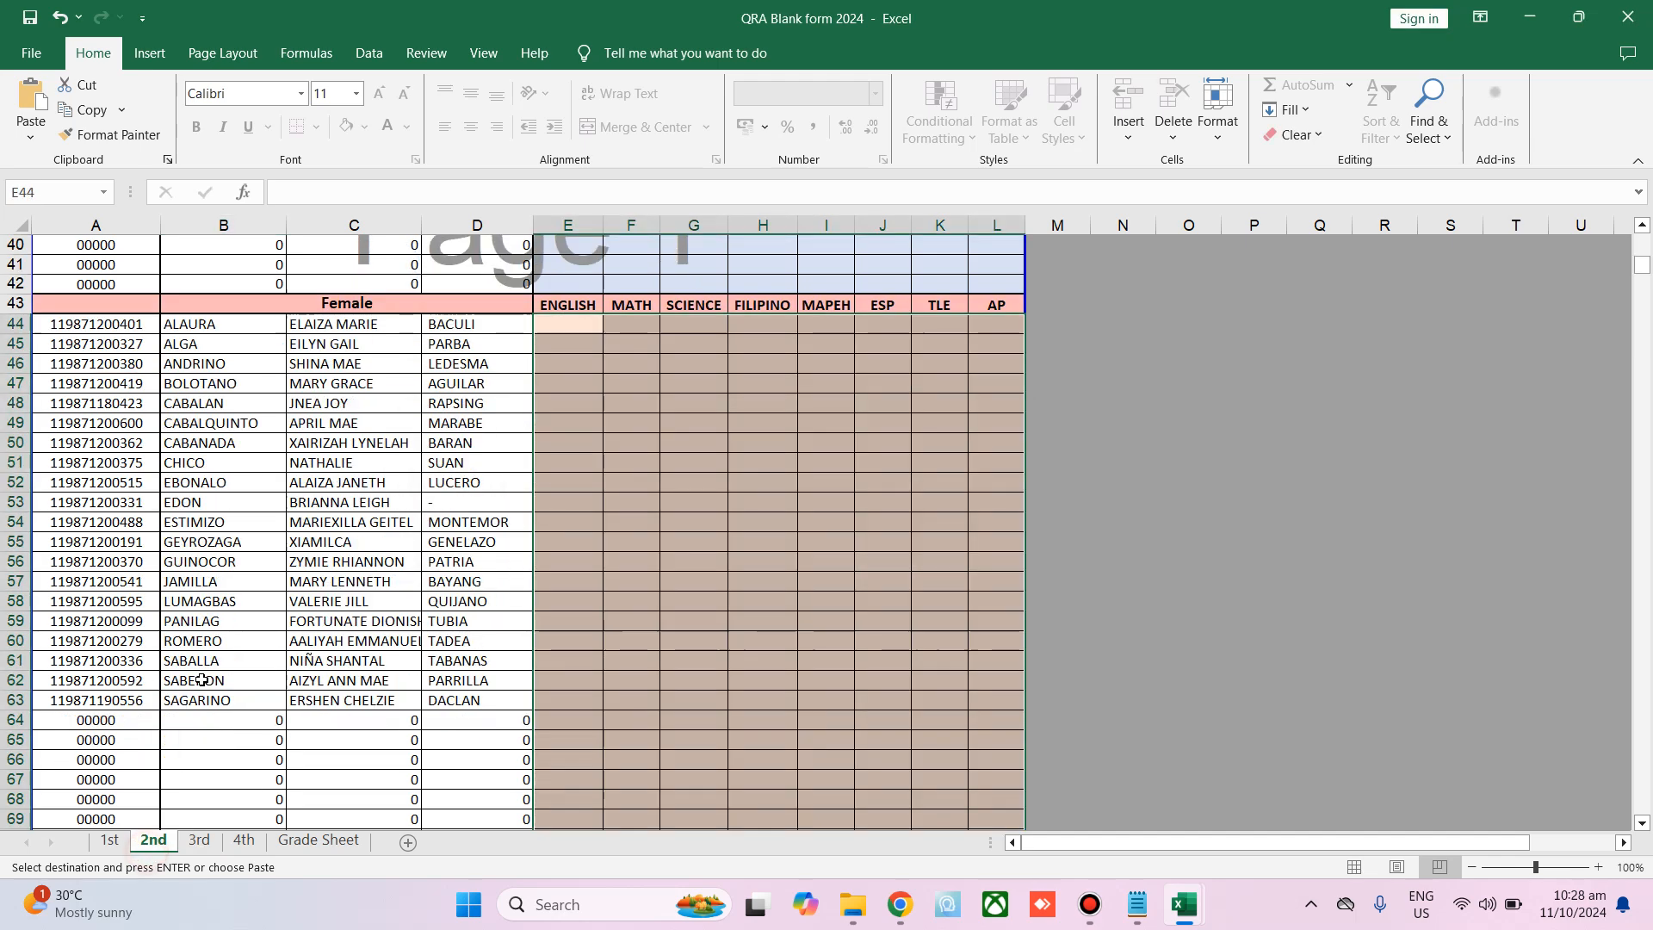
{"action": "left_click", "coordinate": [204, 660]}
{"action": "key", "text": "ctrl+v"}
{"action": "left_click", "coordinate": [835, 508]}
Step: Check the 1st sheet's male list down to the last learner, VILLAVER
{"action": "scroll", "coordinate": [345, 749], "scroll_direction": "up", "scroll_amount": 5}
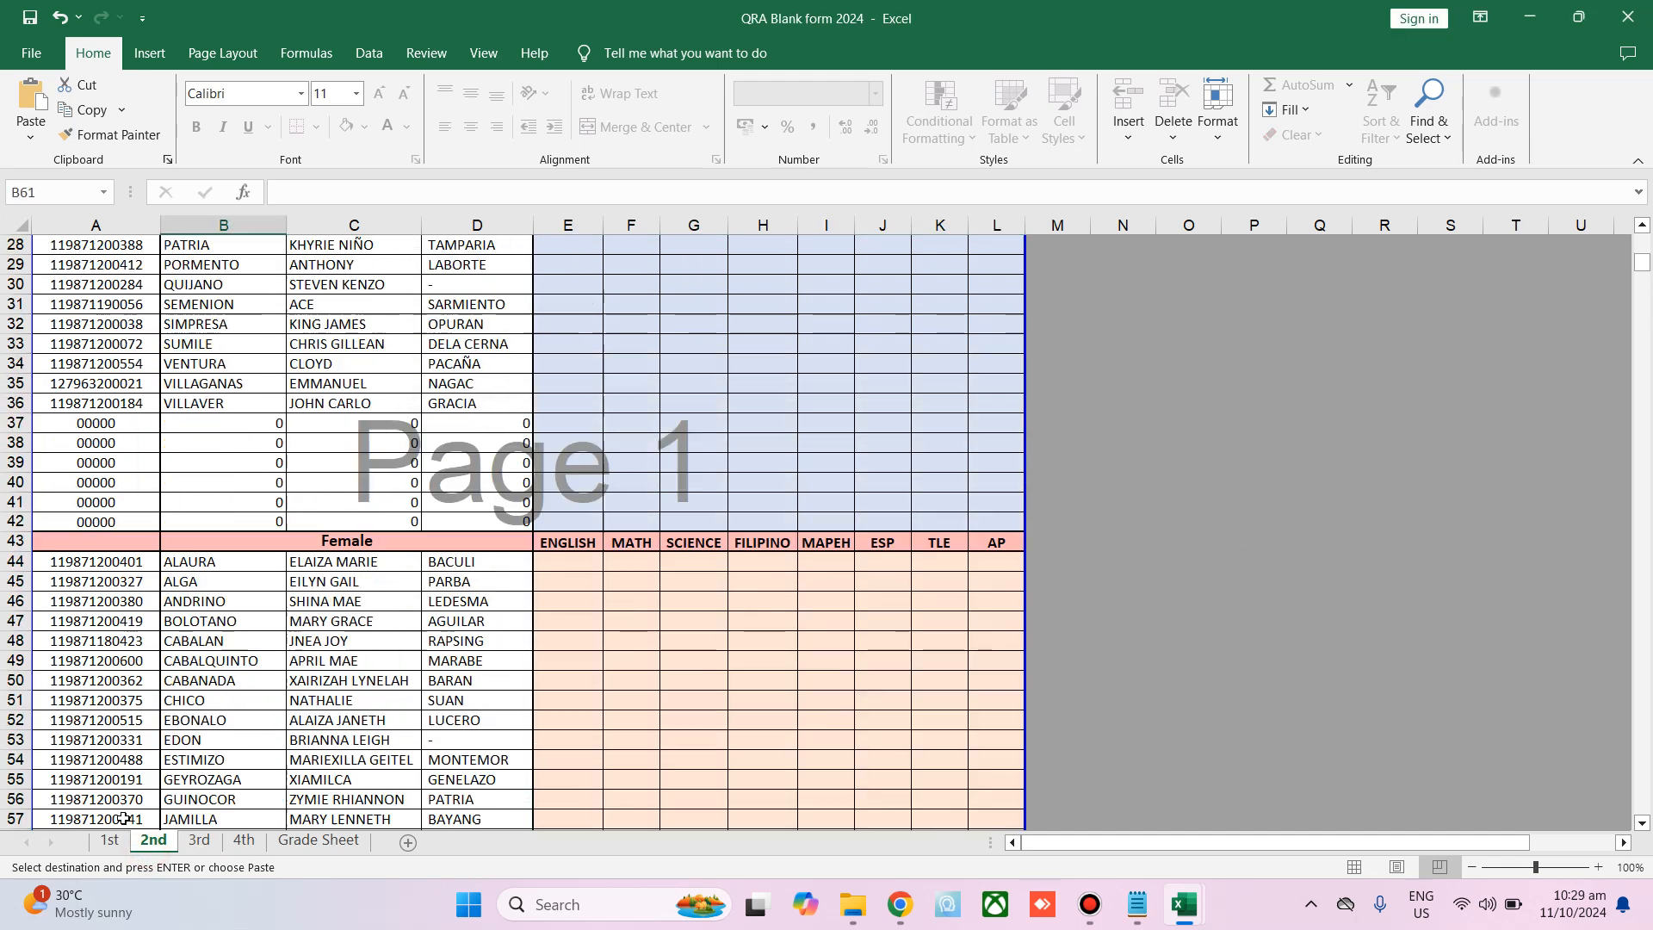
{"action": "left_click", "coordinate": [112, 839]}
{"action": "scroll", "coordinate": [231, 722], "scroll_direction": "up", "scroll_amount": 3}
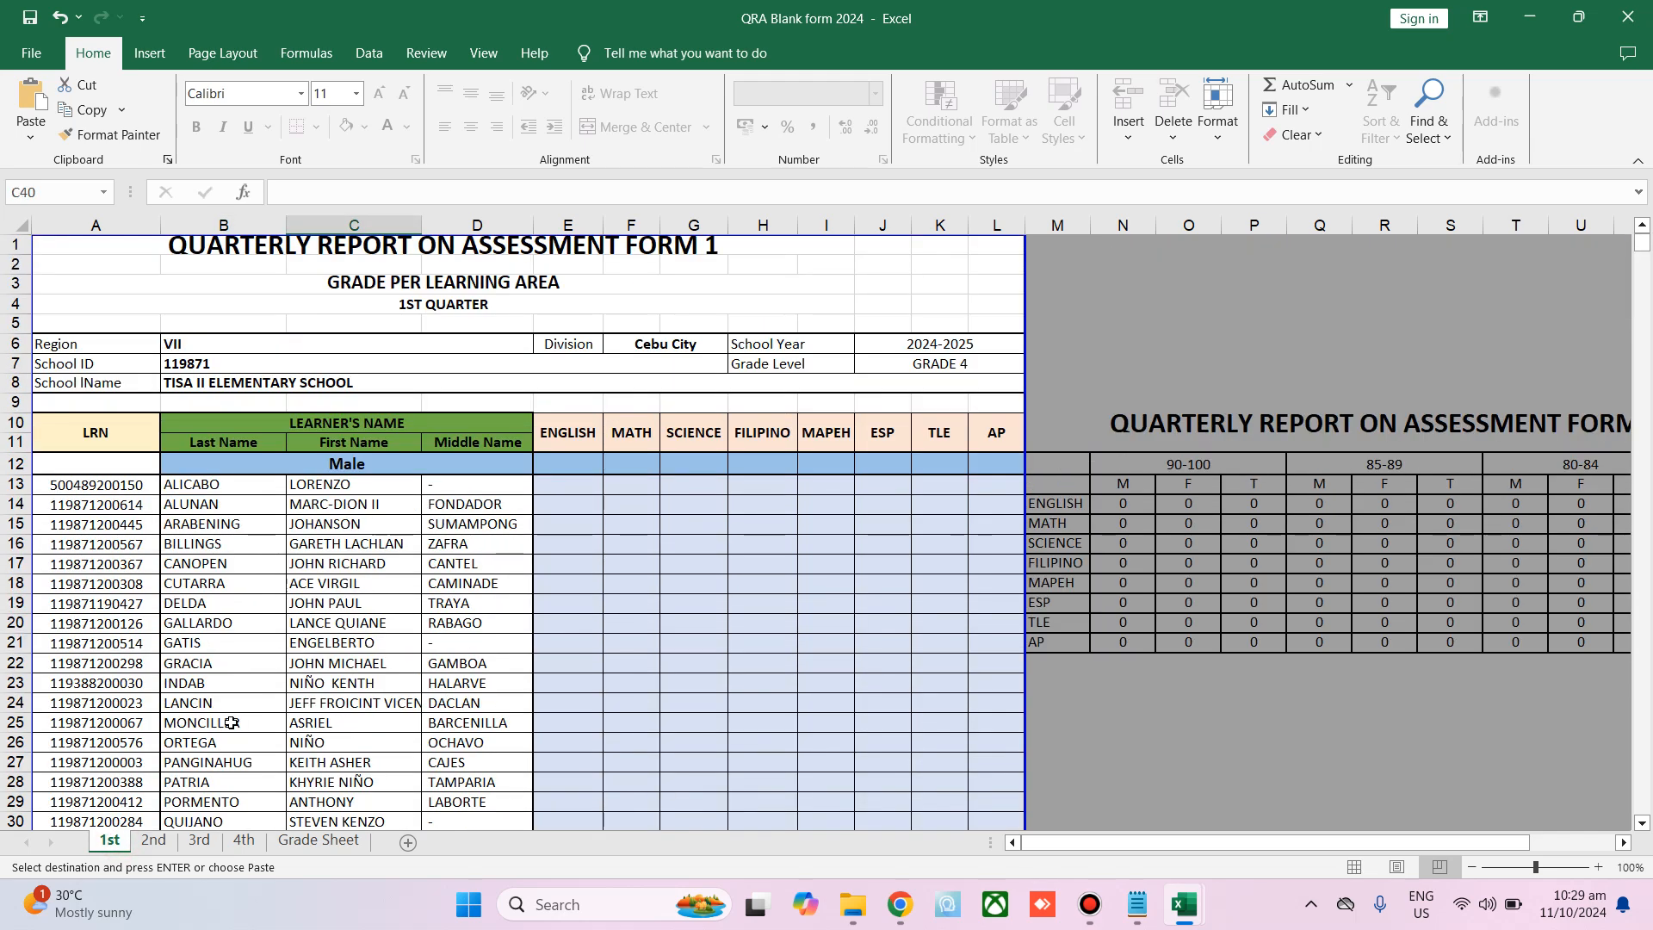
{"action": "scroll", "coordinate": [231, 723], "scroll_direction": "down", "scroll_amount": 2}
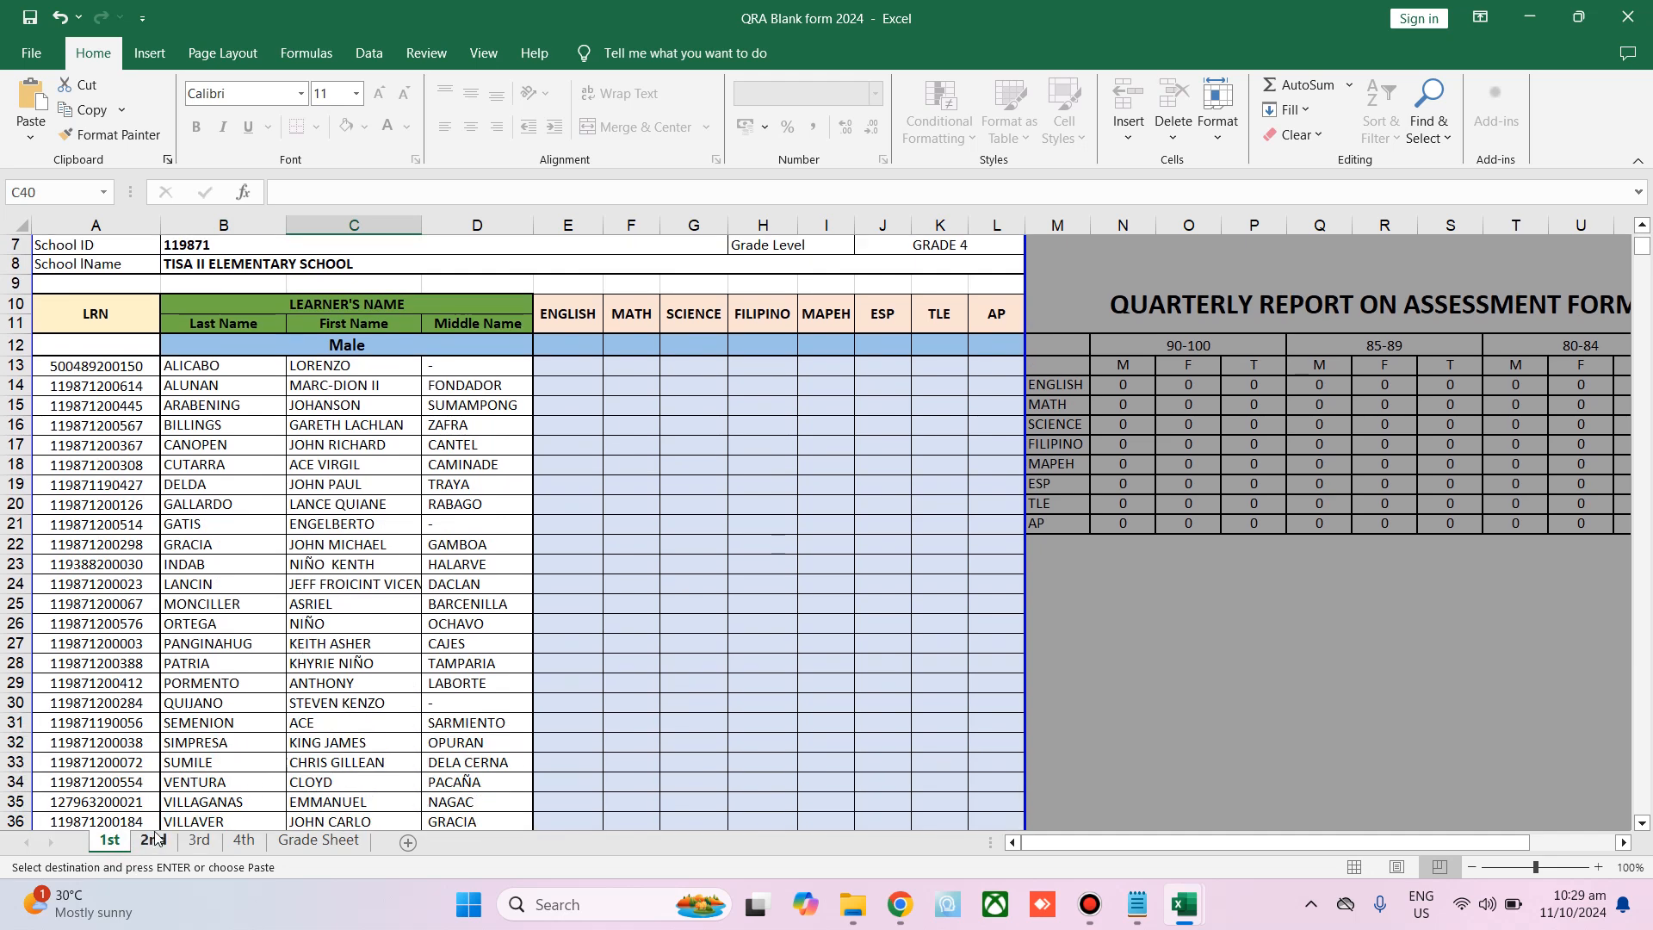
{"action": "left_click", "coordinate": [249, 817]}
{"action": "scroll", "coordinate": [314, 673], "scroll_direction": "down", "scroll_amount": 6}
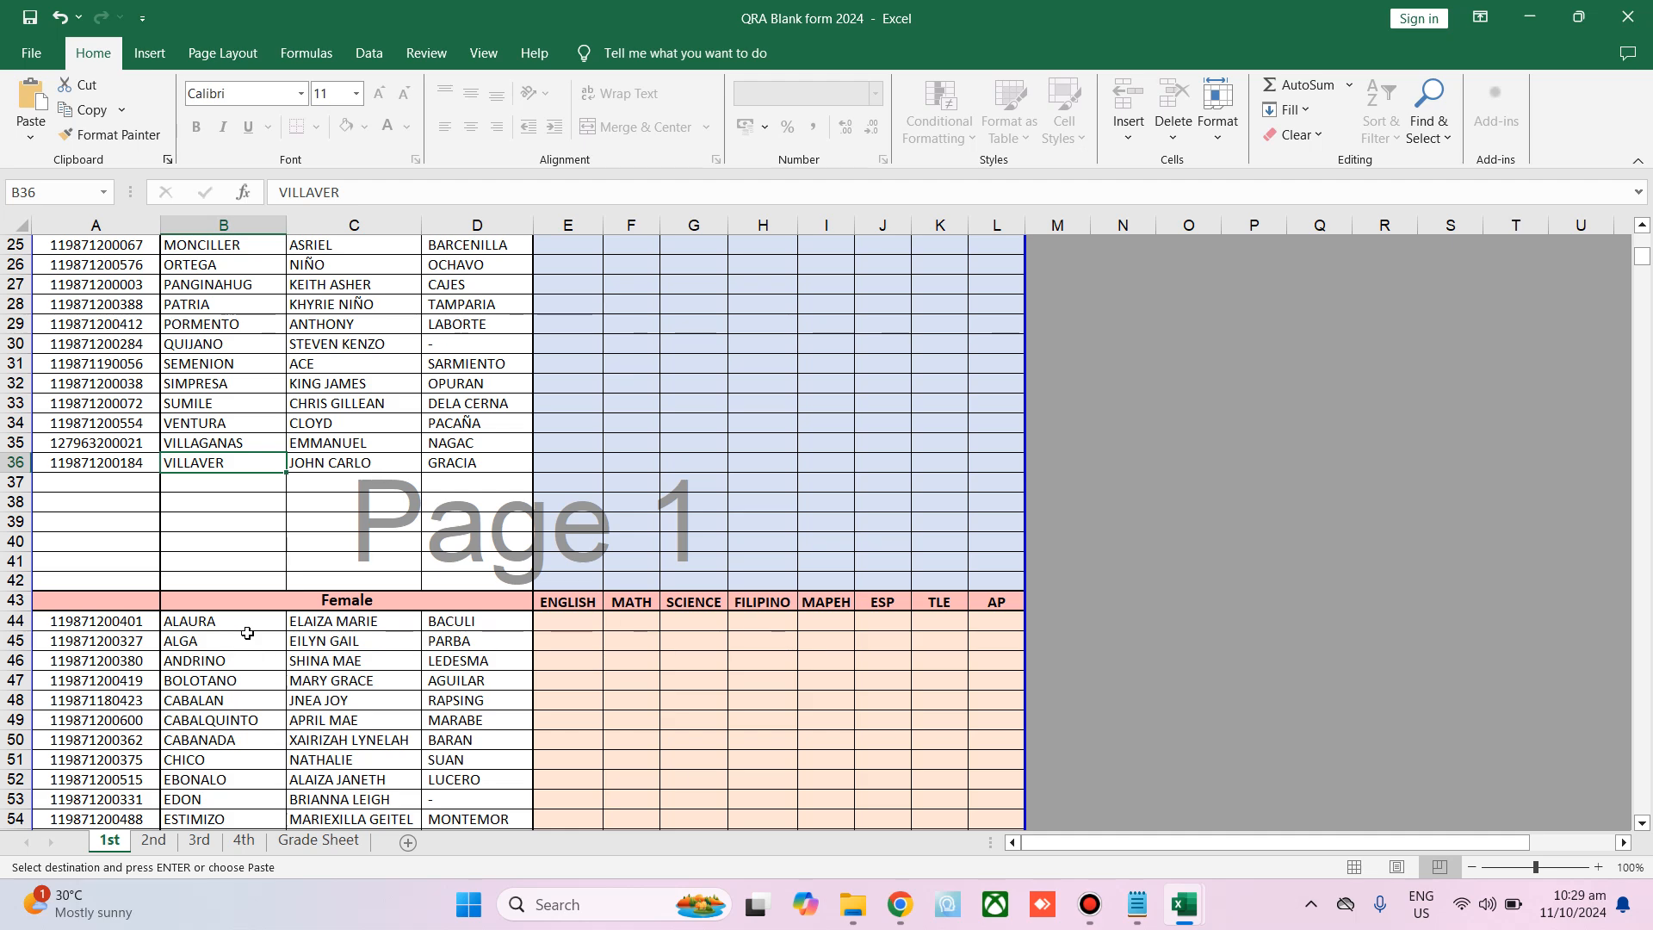
{"action": "scroll", "coordinate": [254, 706], "scroll_direction": "up", "scroll_amount": 8}
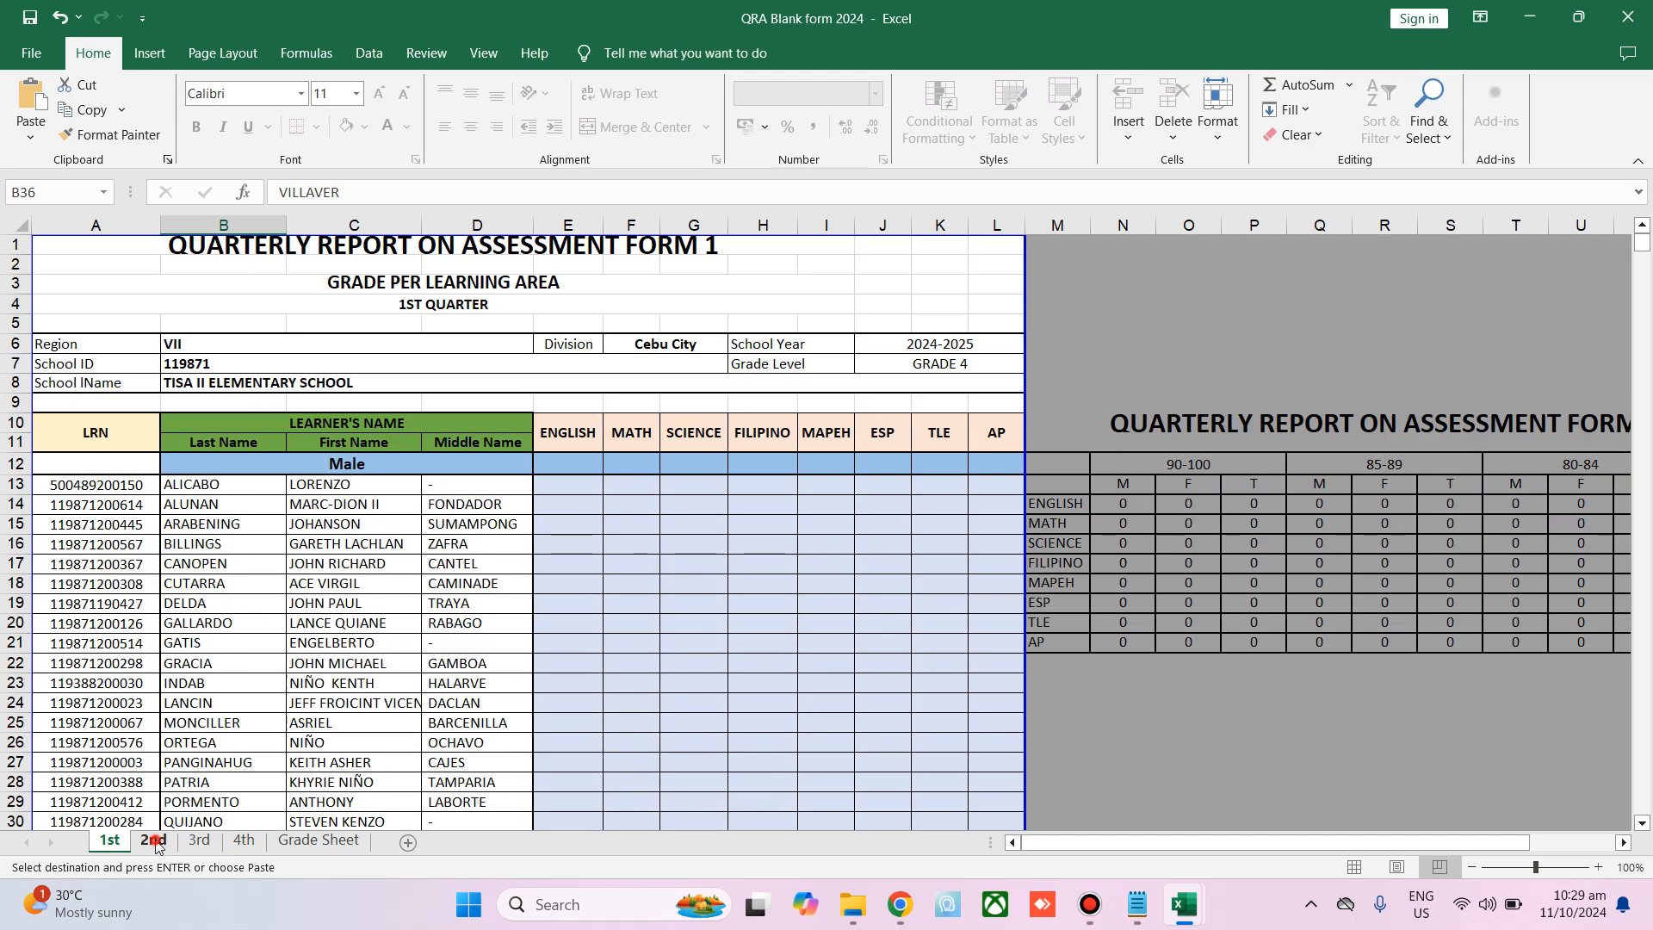
Step: Flip through the 2nd, 3rd and 4th sheets to the Grade Sheet report cards
{"action": "left_click", "coordinate": [153, 840]}
{"action": "left_click", "coordinate": [200, 843]}
{"action": "left_click", "coordinate": [245, 842]}
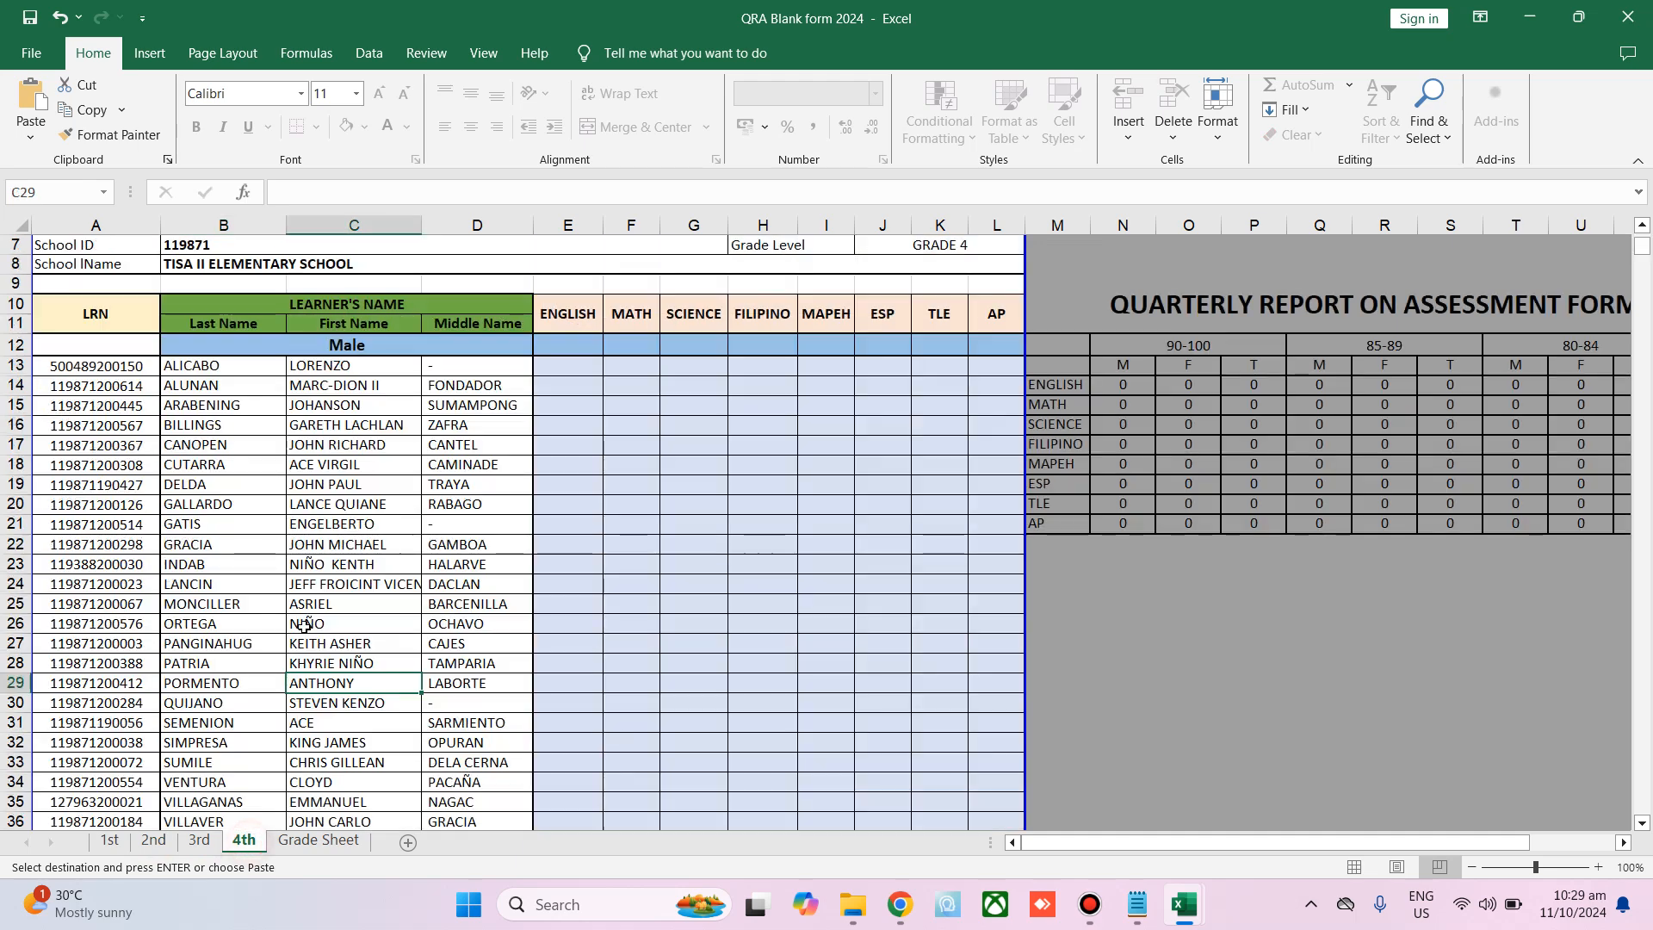
{"action": "left_click", "coordinate": [311, 843]}
Step: Check the learner names and LRN on the first two report cards
{"action": "scroll", "coordinate": [482, 569], "scroll_direction": "up", "scroll_amount": 20}
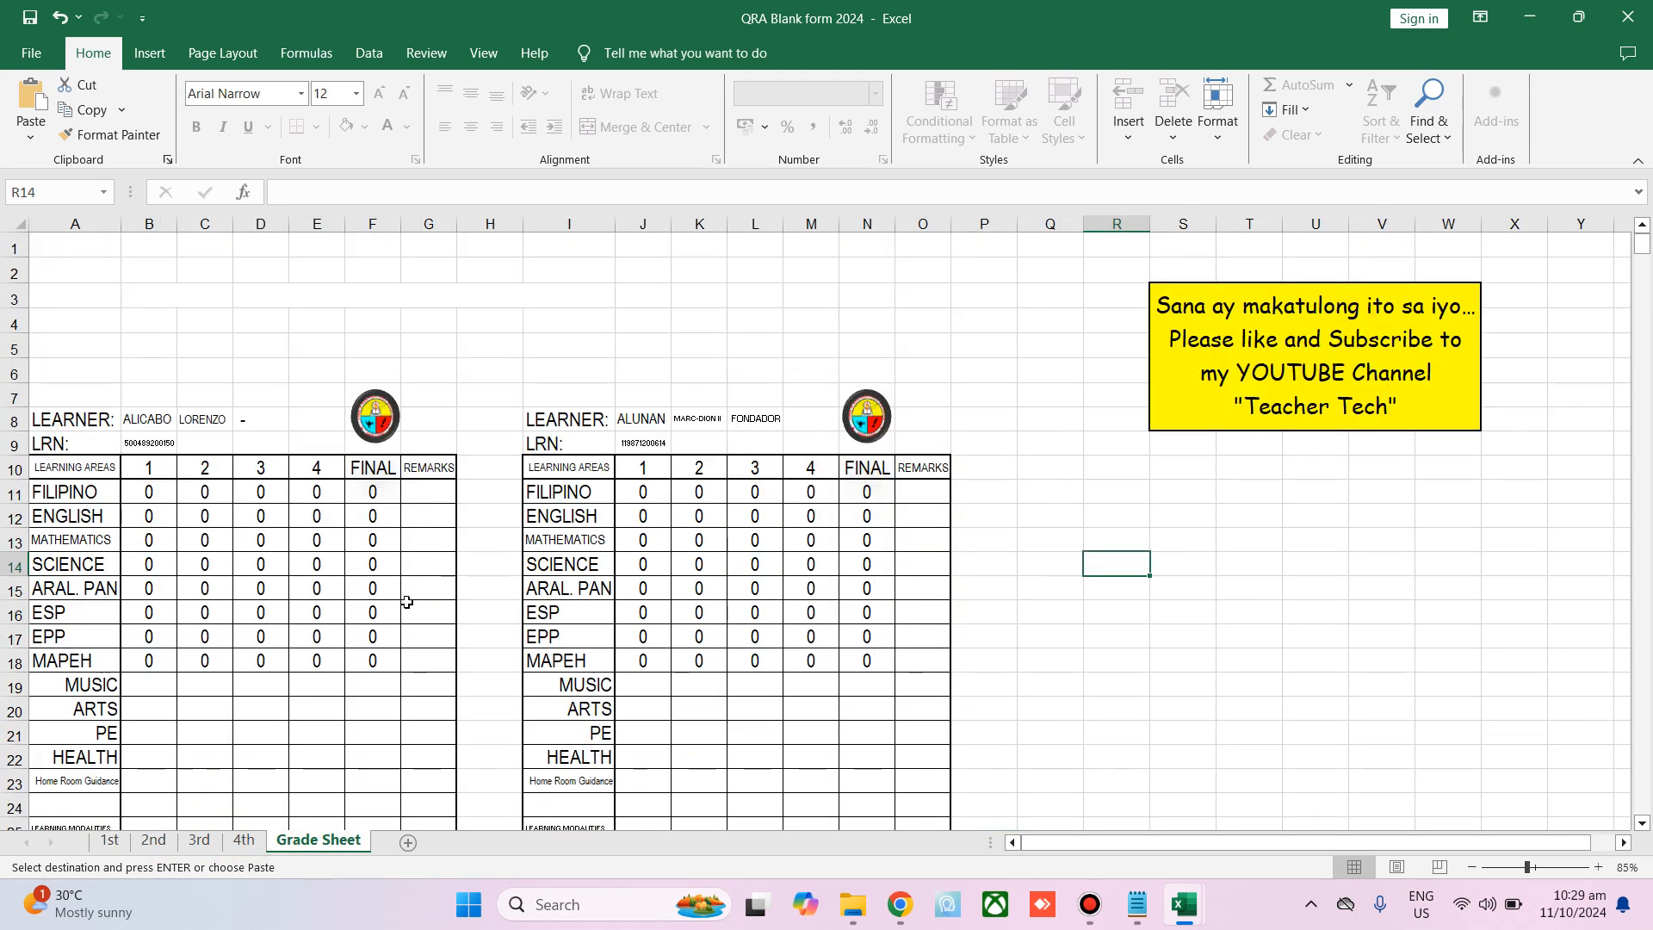
{"action": "left_click", "coordinate": [147, 413]}
{"action": "left_click", "coordinate": [631, 418]}
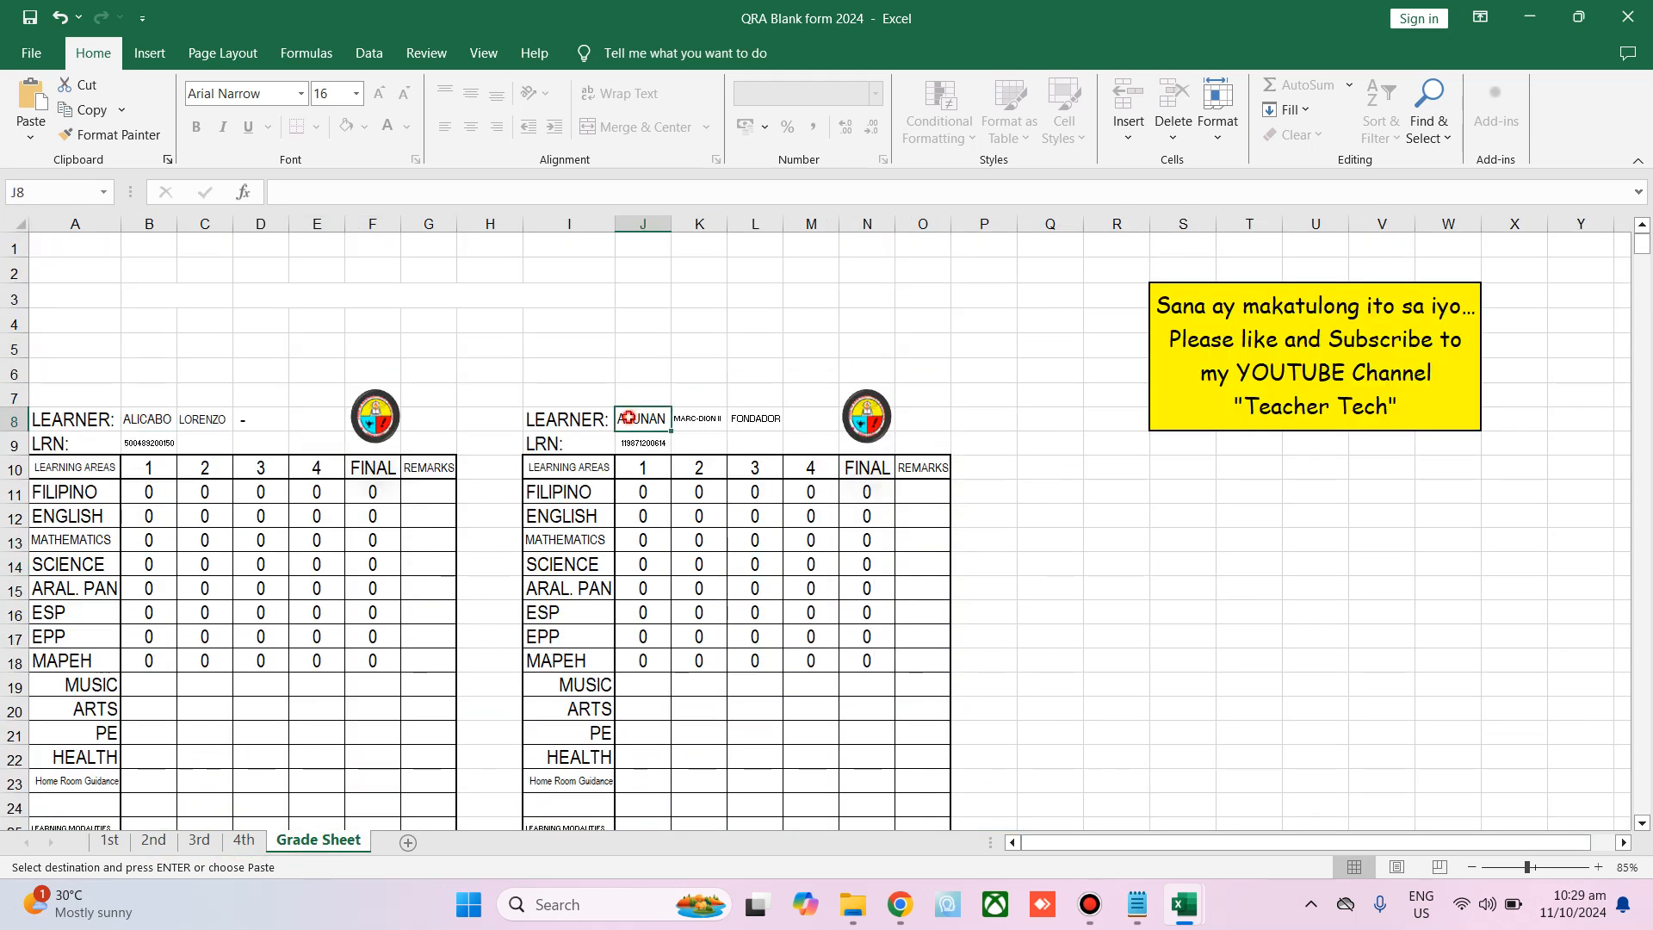
{"action": "left_click", "coordinate": [668, 442]}
Step: Scroll through the remaining report cards, check the GATIS card's LRN, and return to the 1st sheet
{"action": "scroll", "coordinate": [365, 490], "scroll_direction": "down", "scroll_amount": 1}
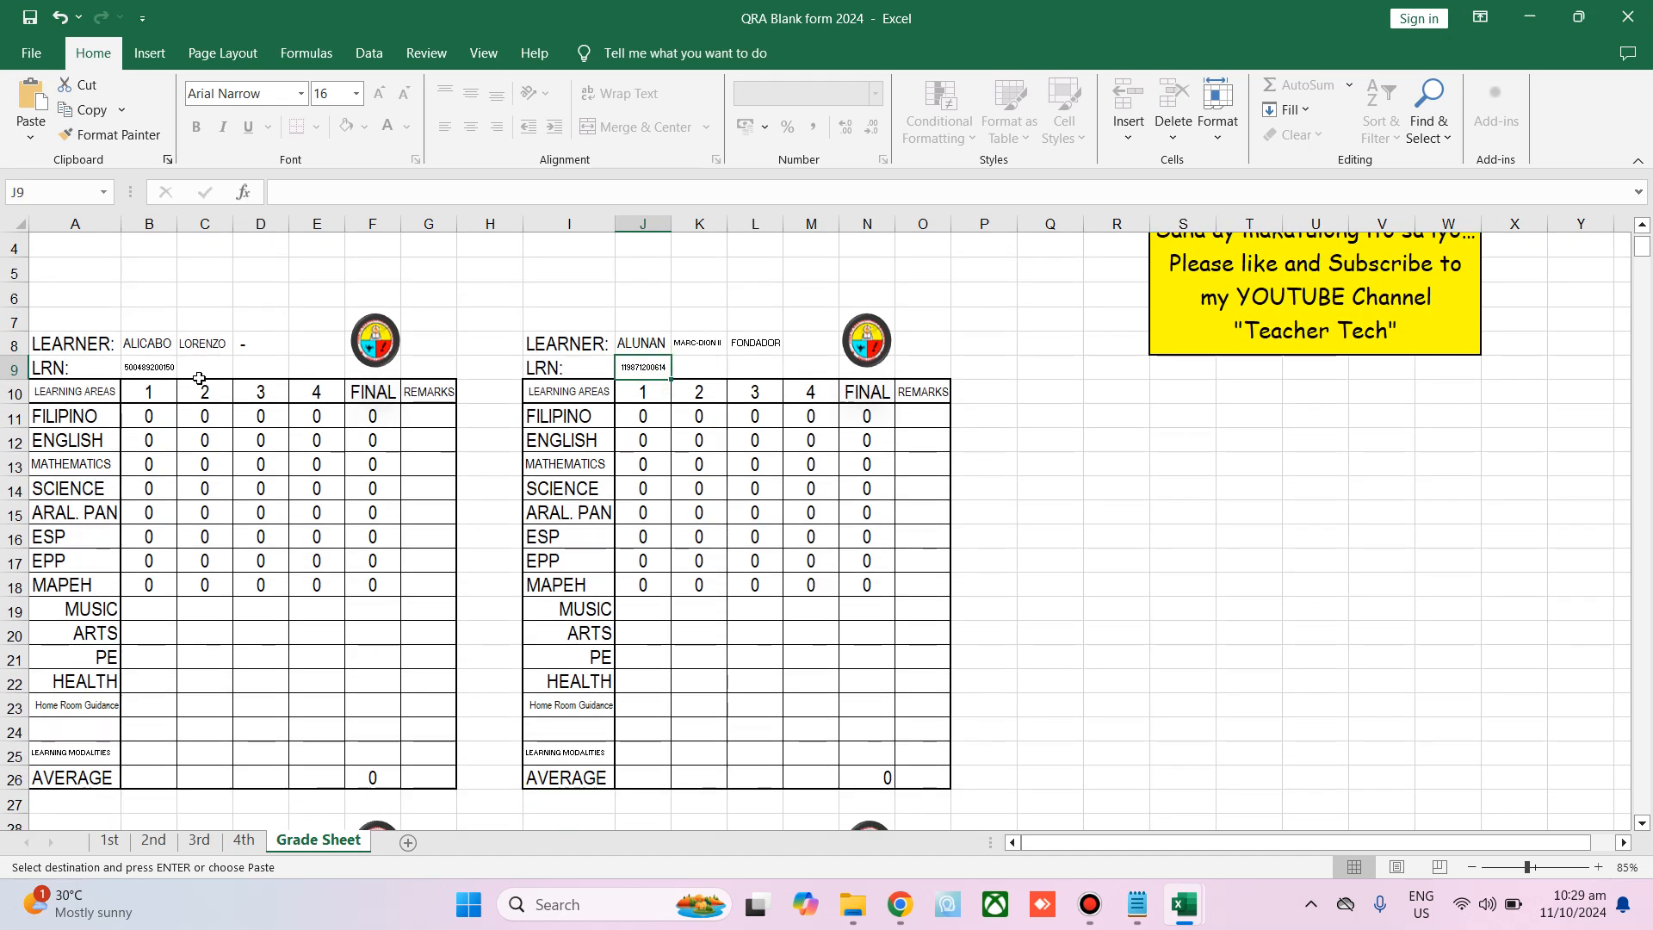
{"action": "scroll", "coordinate": [537, 379], "scroll_direction": "down", "scroll_amount": 5}
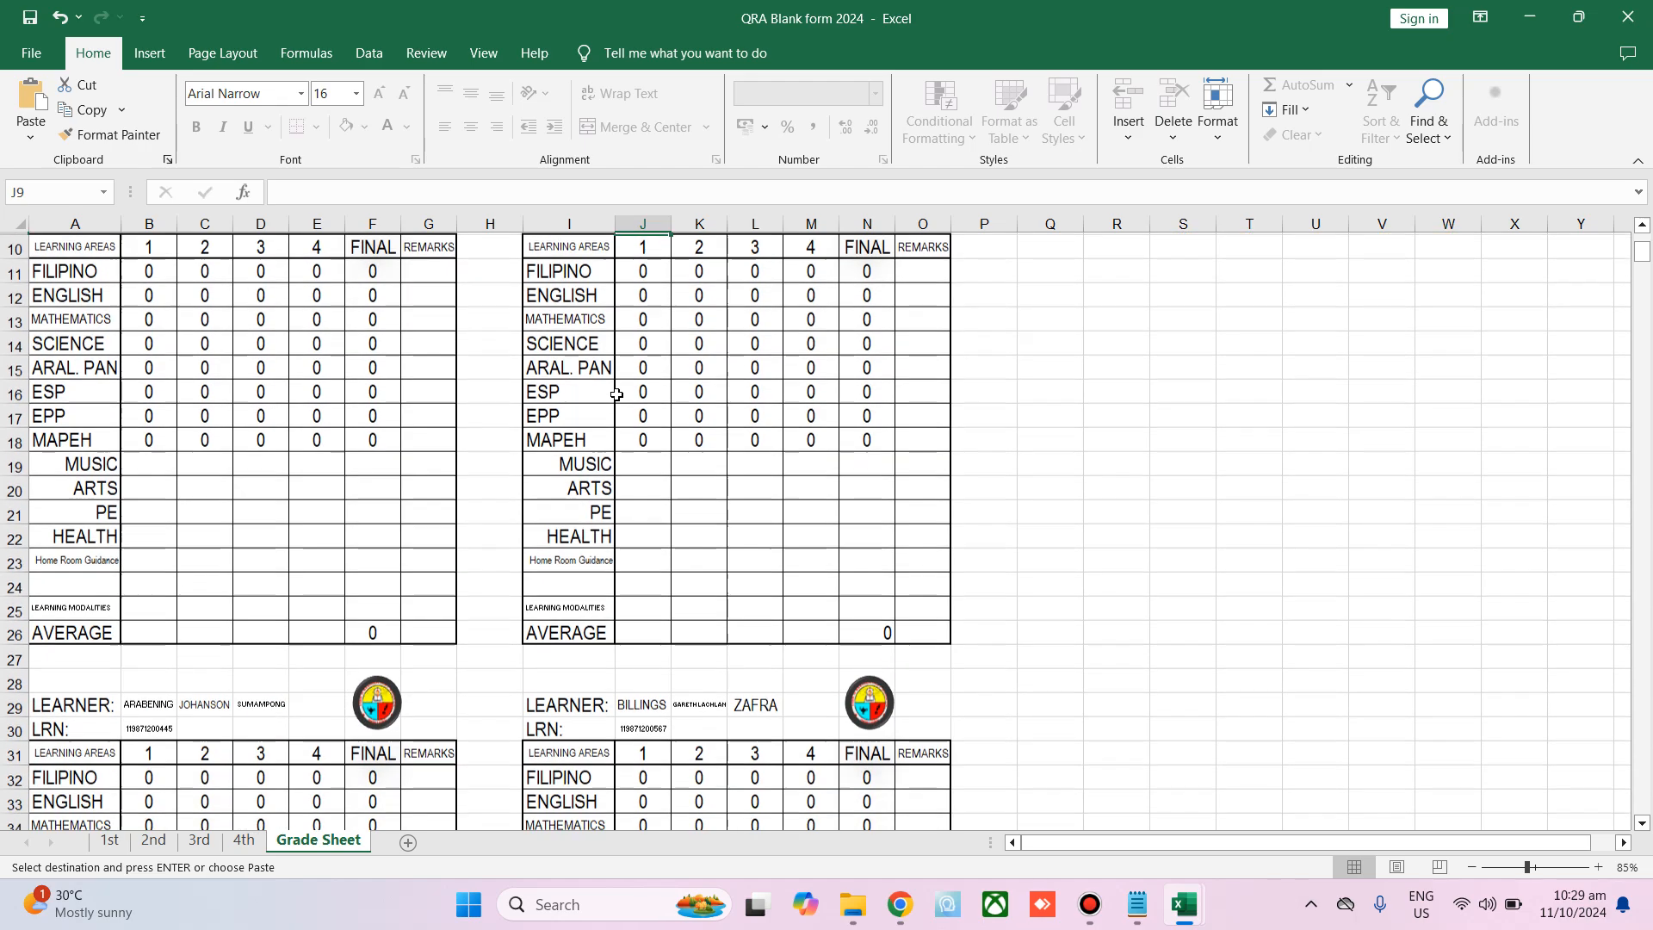
{"action": "scroll", "coordinate": [561, 413], "scroll_direction": "down", "scroll_amount": 8}
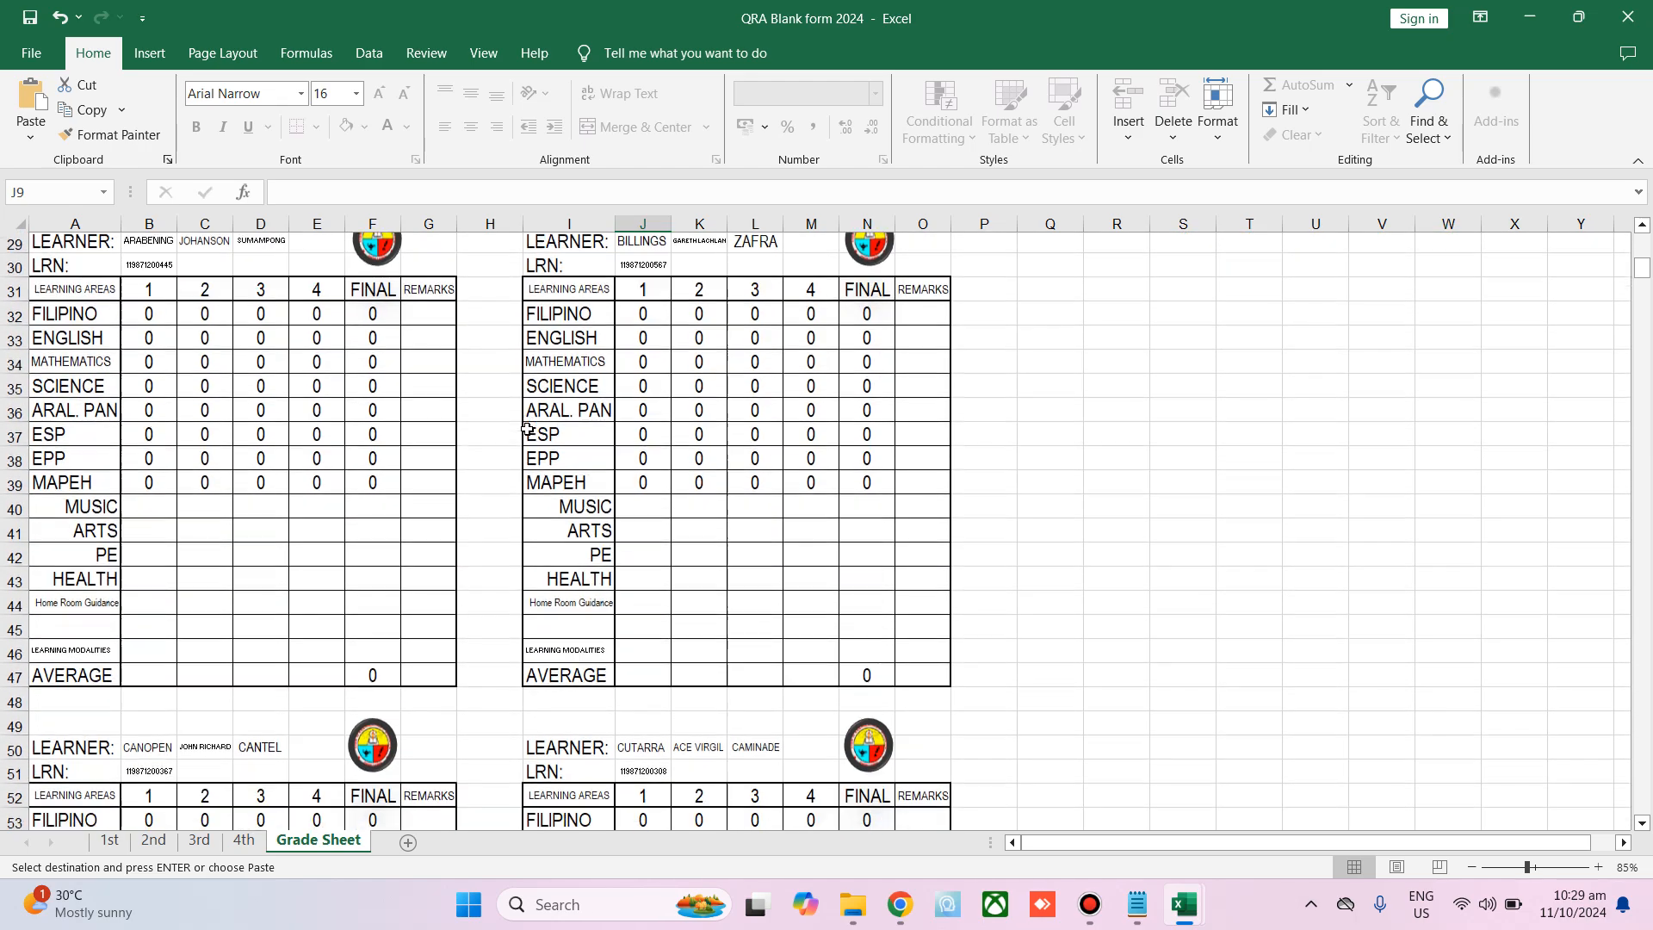
{"action": "scroll", "coordinate": [325, 492], "scroll_direction": "down", "scroll_amount": 3}
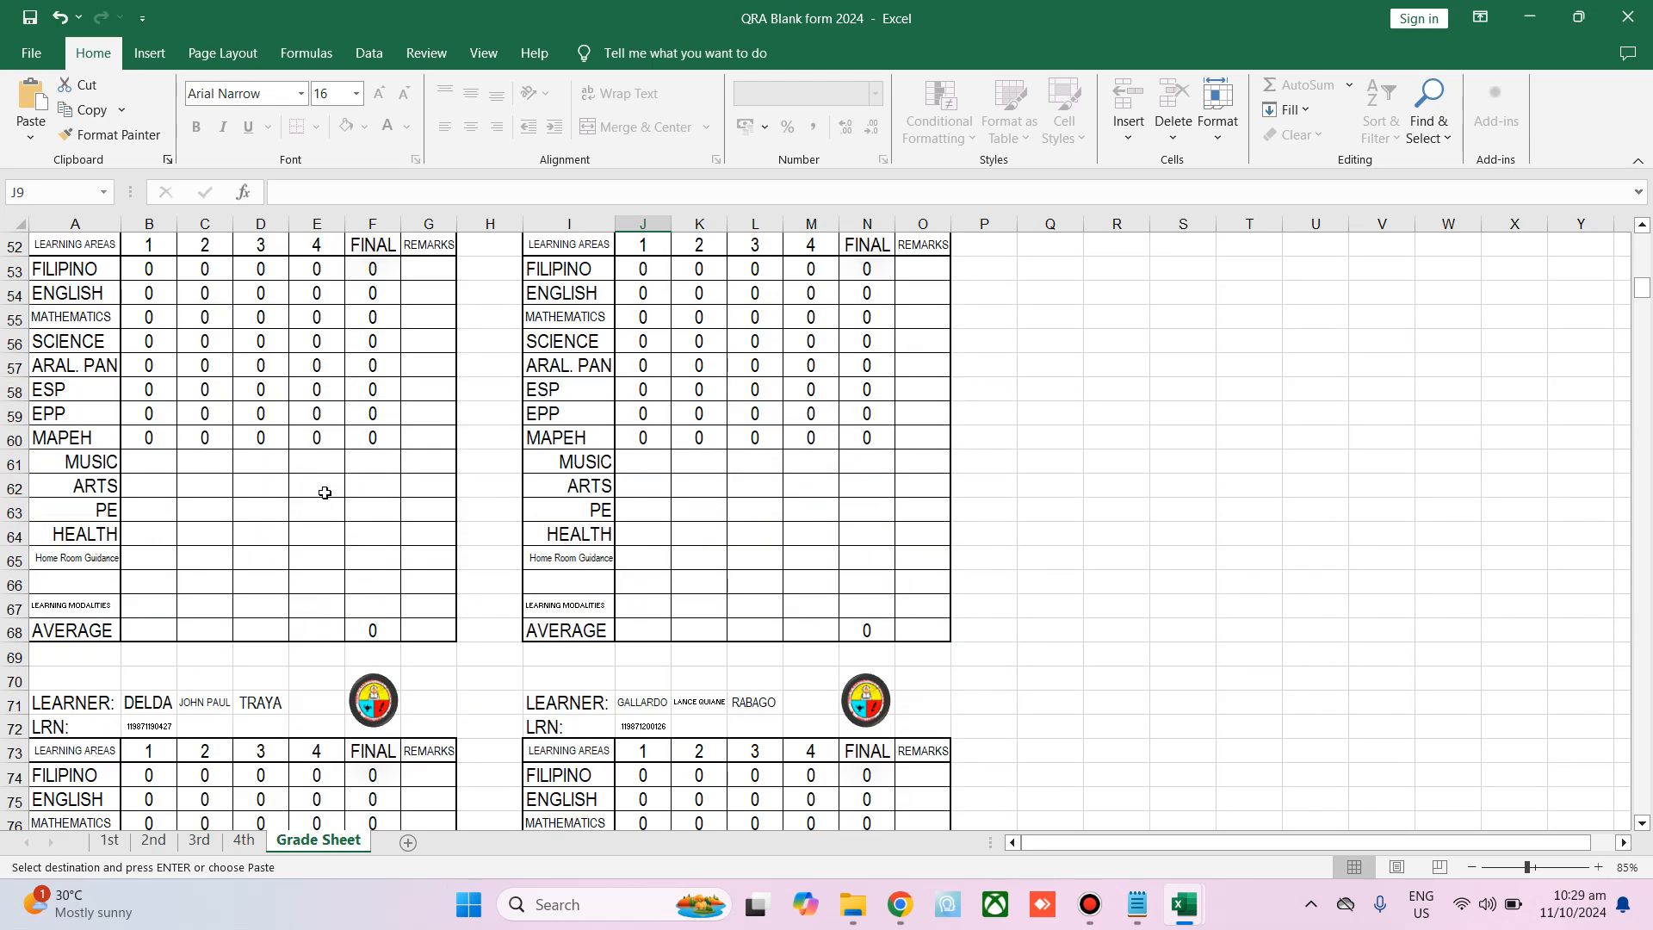
{"action": "scroll", "coordinate": [325, 492], "scroll_direction": "down", "scroll_amount": 3}
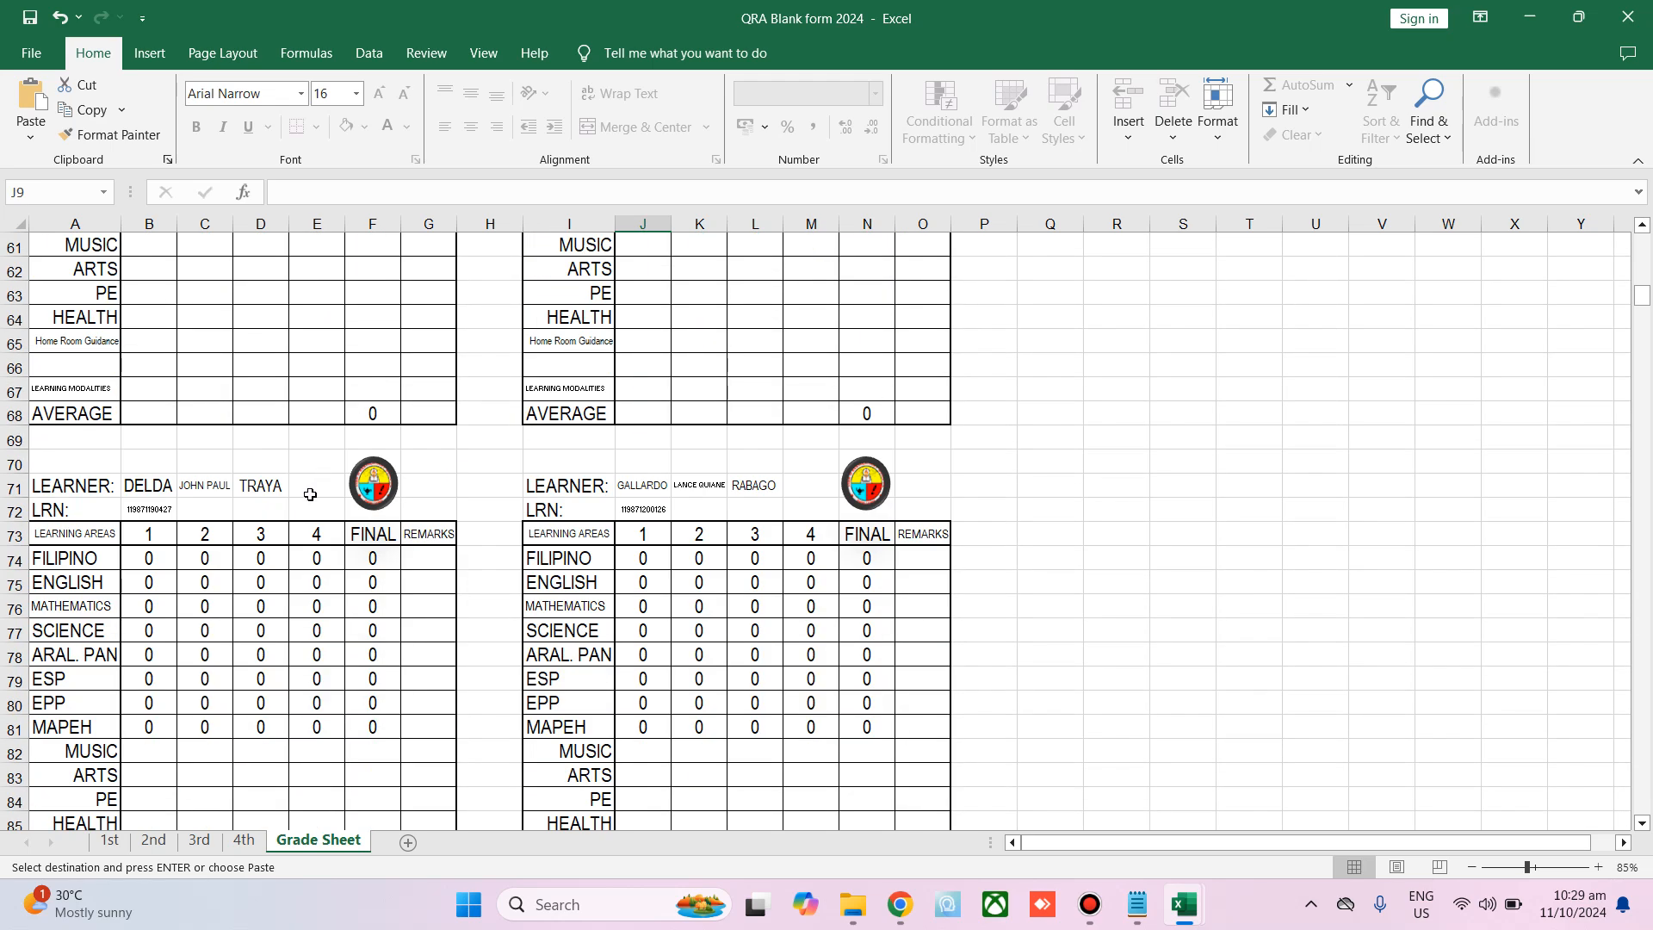
{"action": "scroll", "coordinate": [310, 494], "scroll_direction": "down", "scroll_amount": 7}
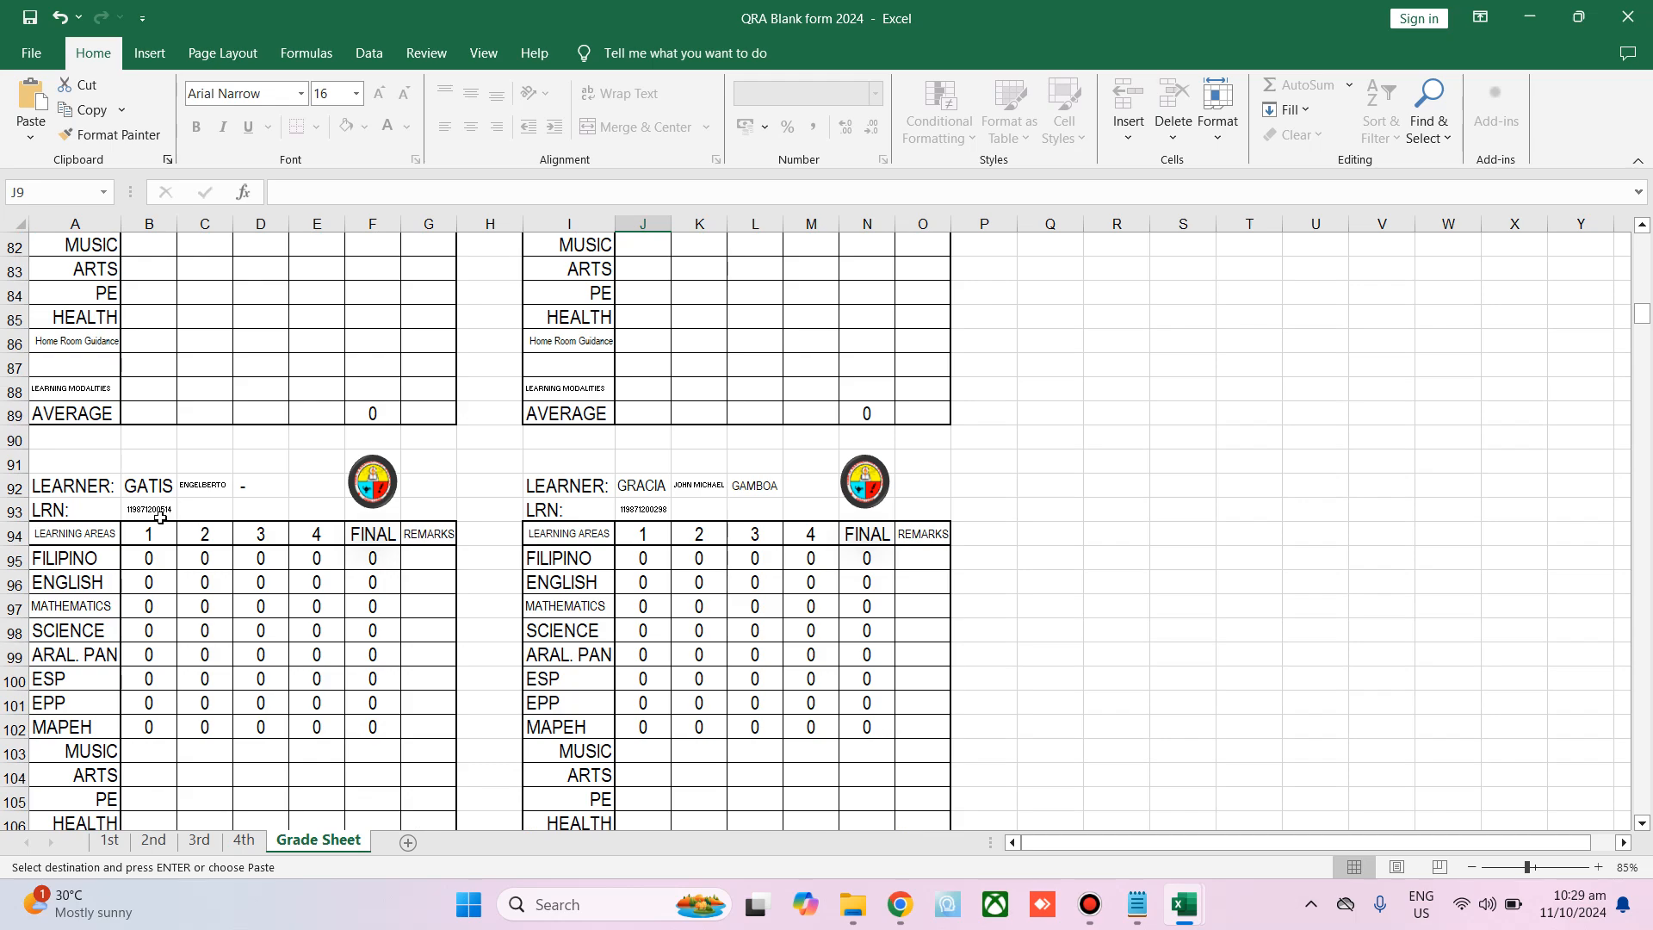
{"action": "left_click_drag", "start_coordinate": [160, 510], "coordinate": [301, 514]}
{"action": "scroll", "coordinate": [787, 527], "scroll_direction": "down", "scroll_amount": 20}
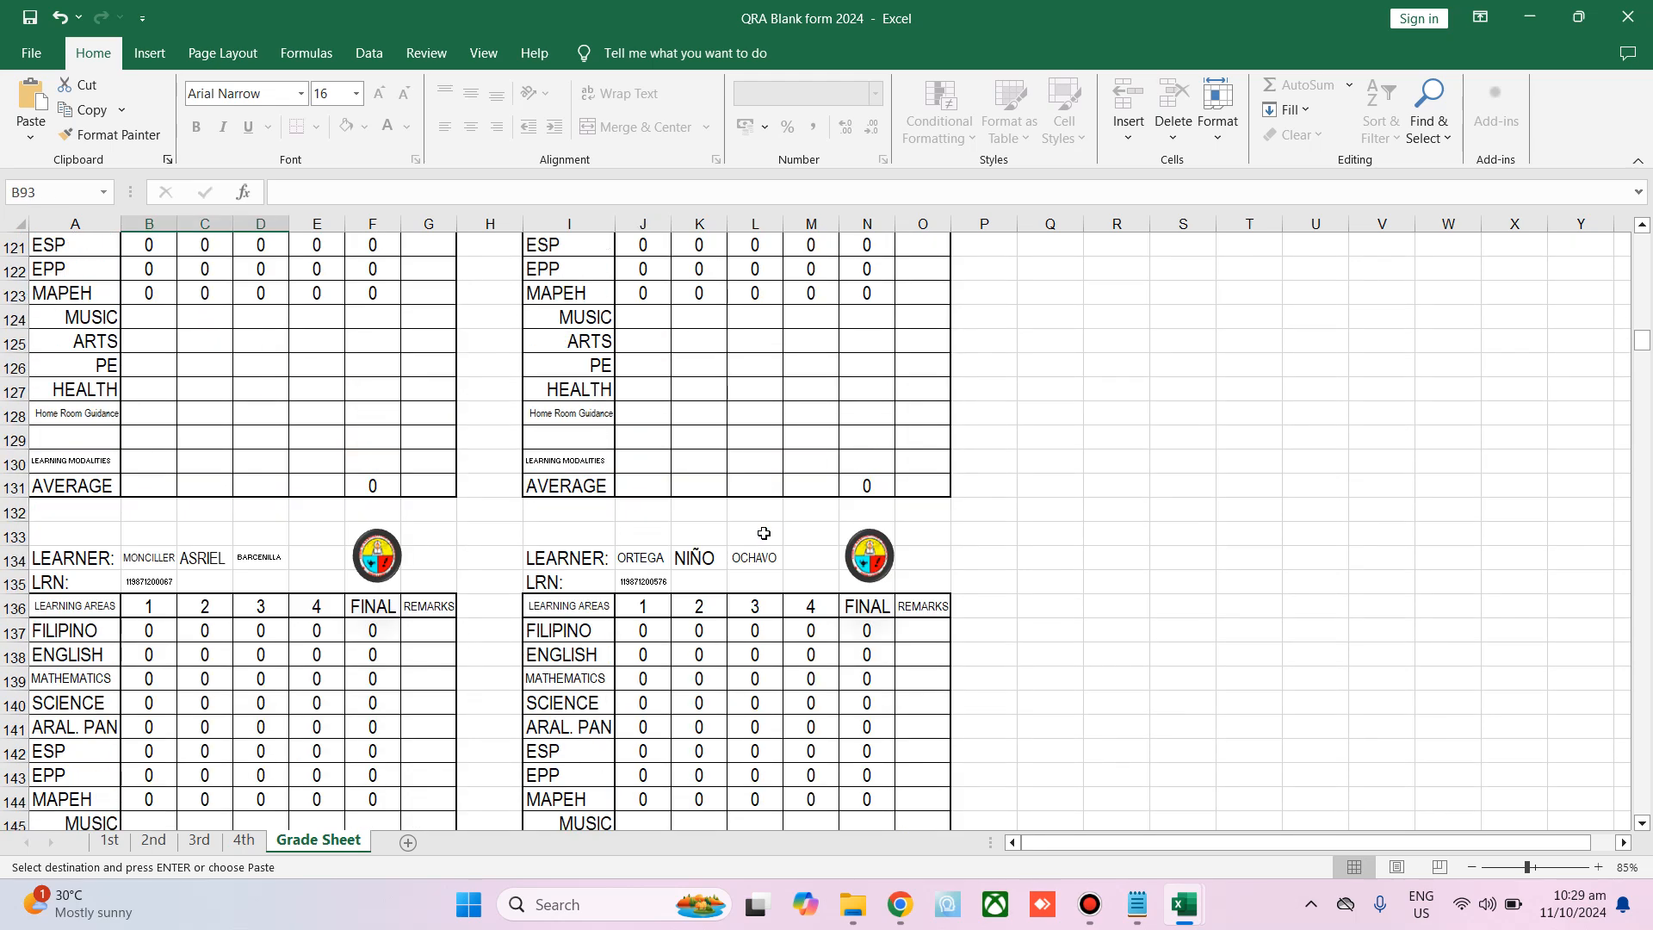
{"action": "scroll", "coordinate": [567, 575], "scroll_direction": "down", "scroll_amount": 4}
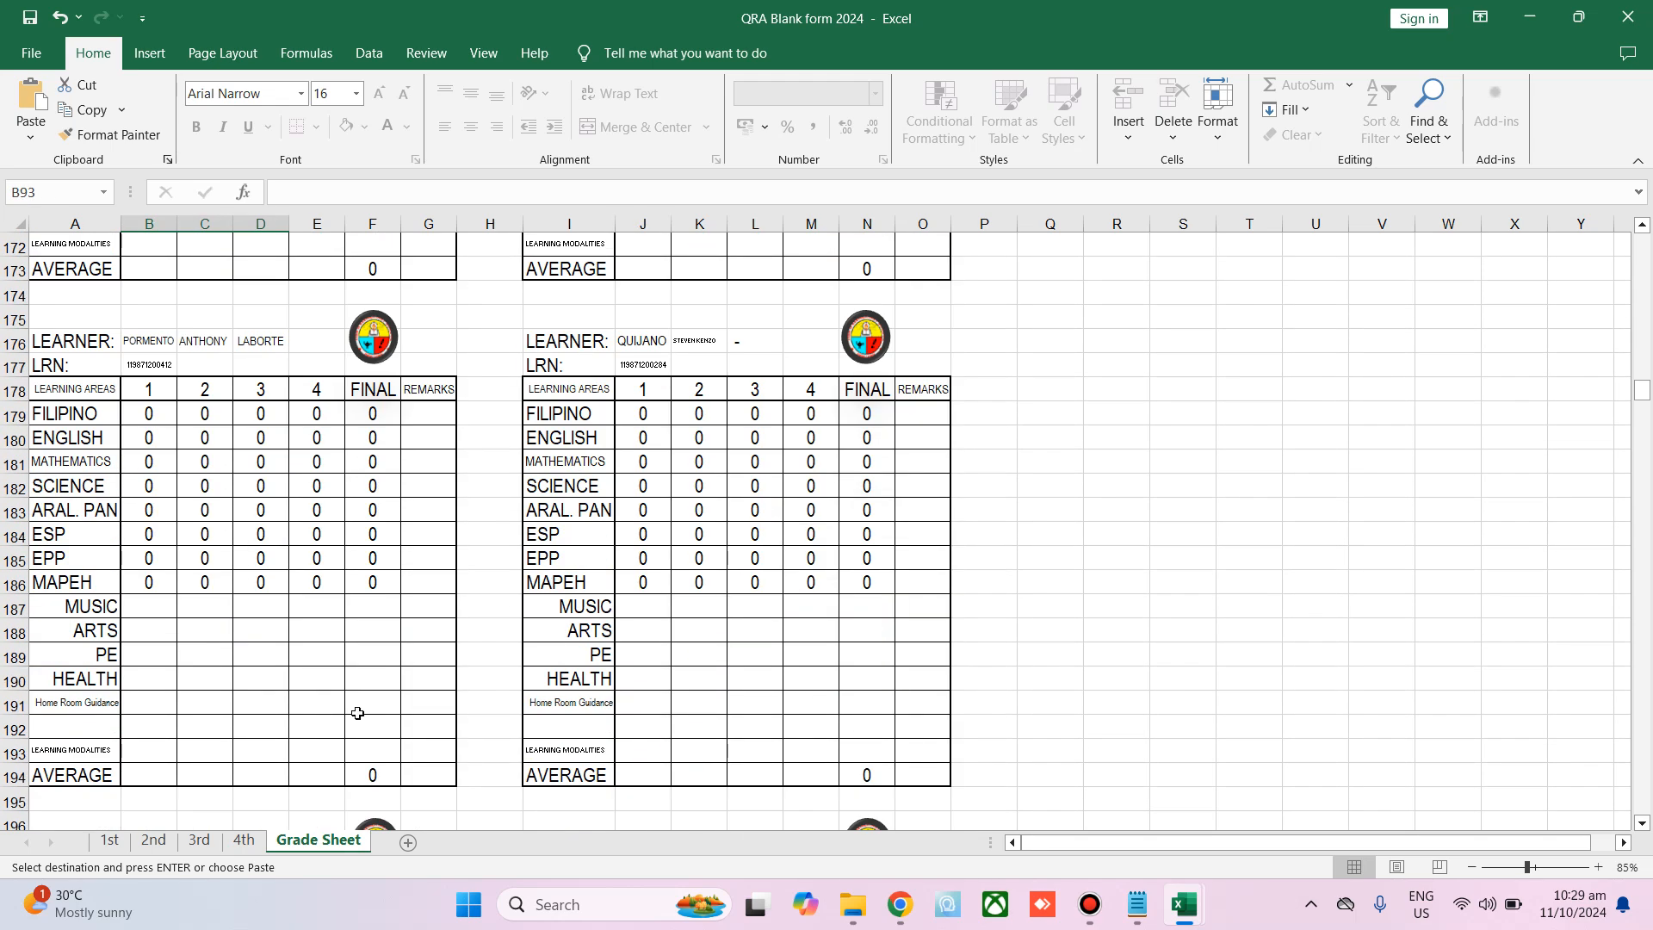
{"action": "left_click", "coordinate": [109, 840]}
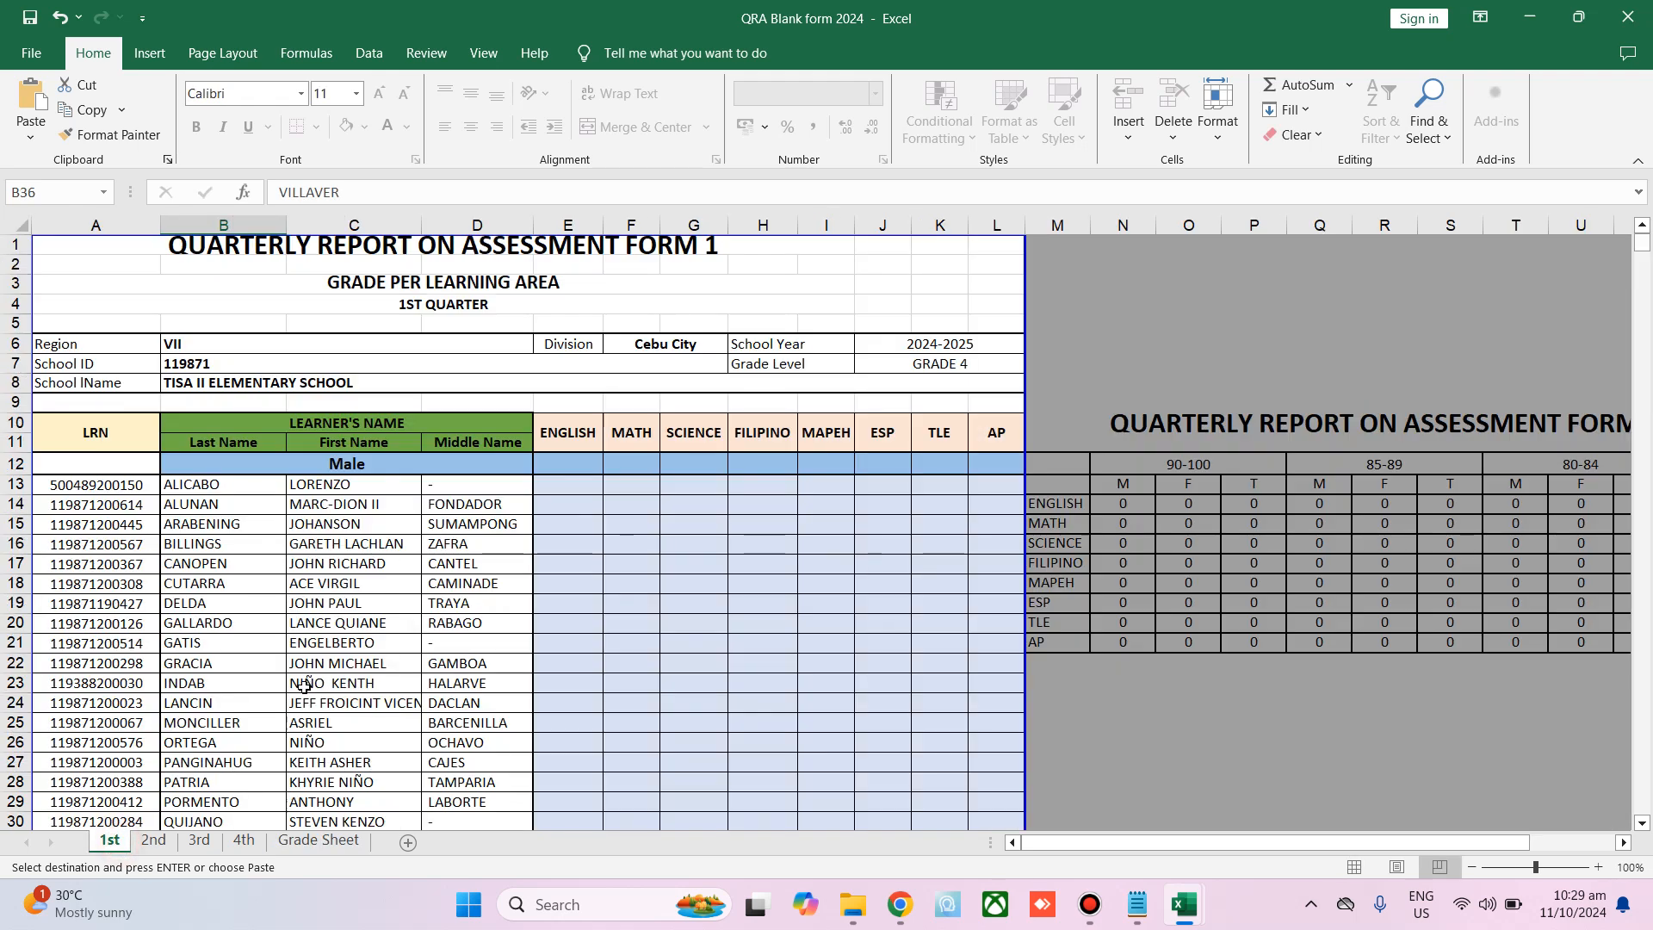
Step: Select the empty male grade area in the QRA Blank form, then clear the selection
{"action": "scroll", "coordinate": [410, 625], "scroll_direction": "down", "scroll_amount": 3}
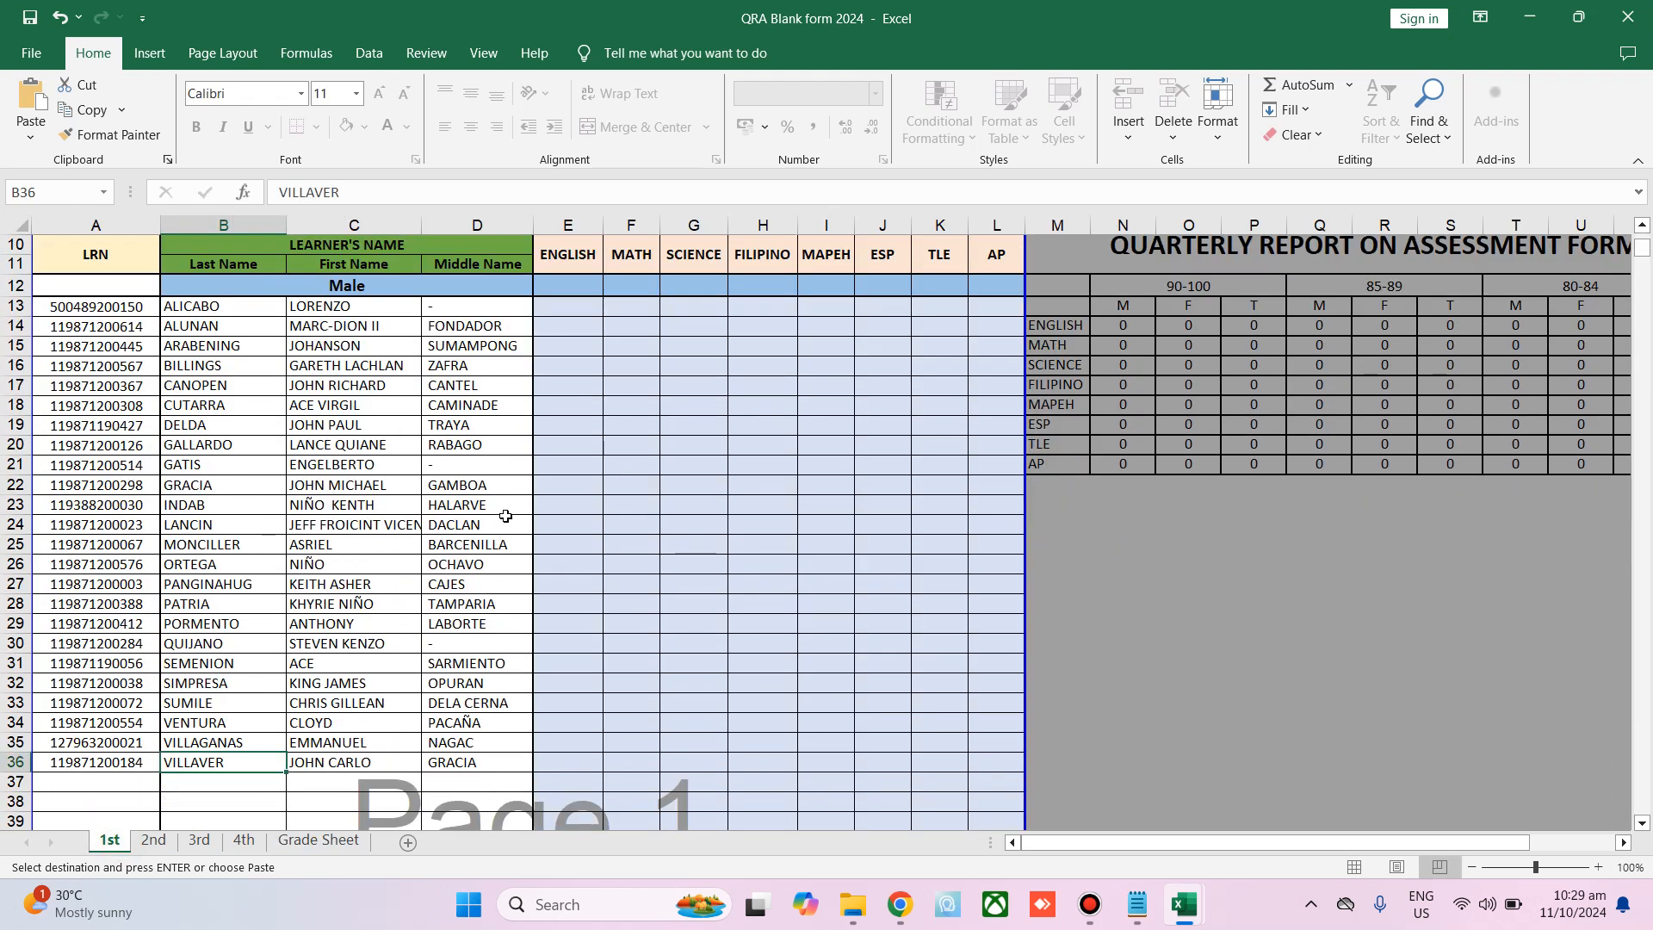
{"action": "mouse_move", "coordinate": [580, 310]}
{"action": "left_mouse_down"}
{"action": "mouse_move", "coordinate": [783, 527]}
{"action": "mouse_move", "coordinate": [967, 683]}
{"action": "mouse_move", "coordinate": [924, 680]}
{"action": "mouse_move", "coordinate": [553, 439]}
{"action": "mouse_move", "coordinate": [1016, 418]}
{"action": "mouse_move", "coordinate": [944, 403]}
{"action": "mouse_move", "coordinate": [985, 386]}
{"action": "mouse_move", "coordinate": [1015, 742]}
{"action": "left_mouse_up"}
{"action": "scroll", "coordinate": [921, 683], "scroll_direction": "down", "scroll_amount": 1}
{"action": "scroll", "coordinate": [921, 683], "scroll_direction": "down", "scroll_amount": 2}
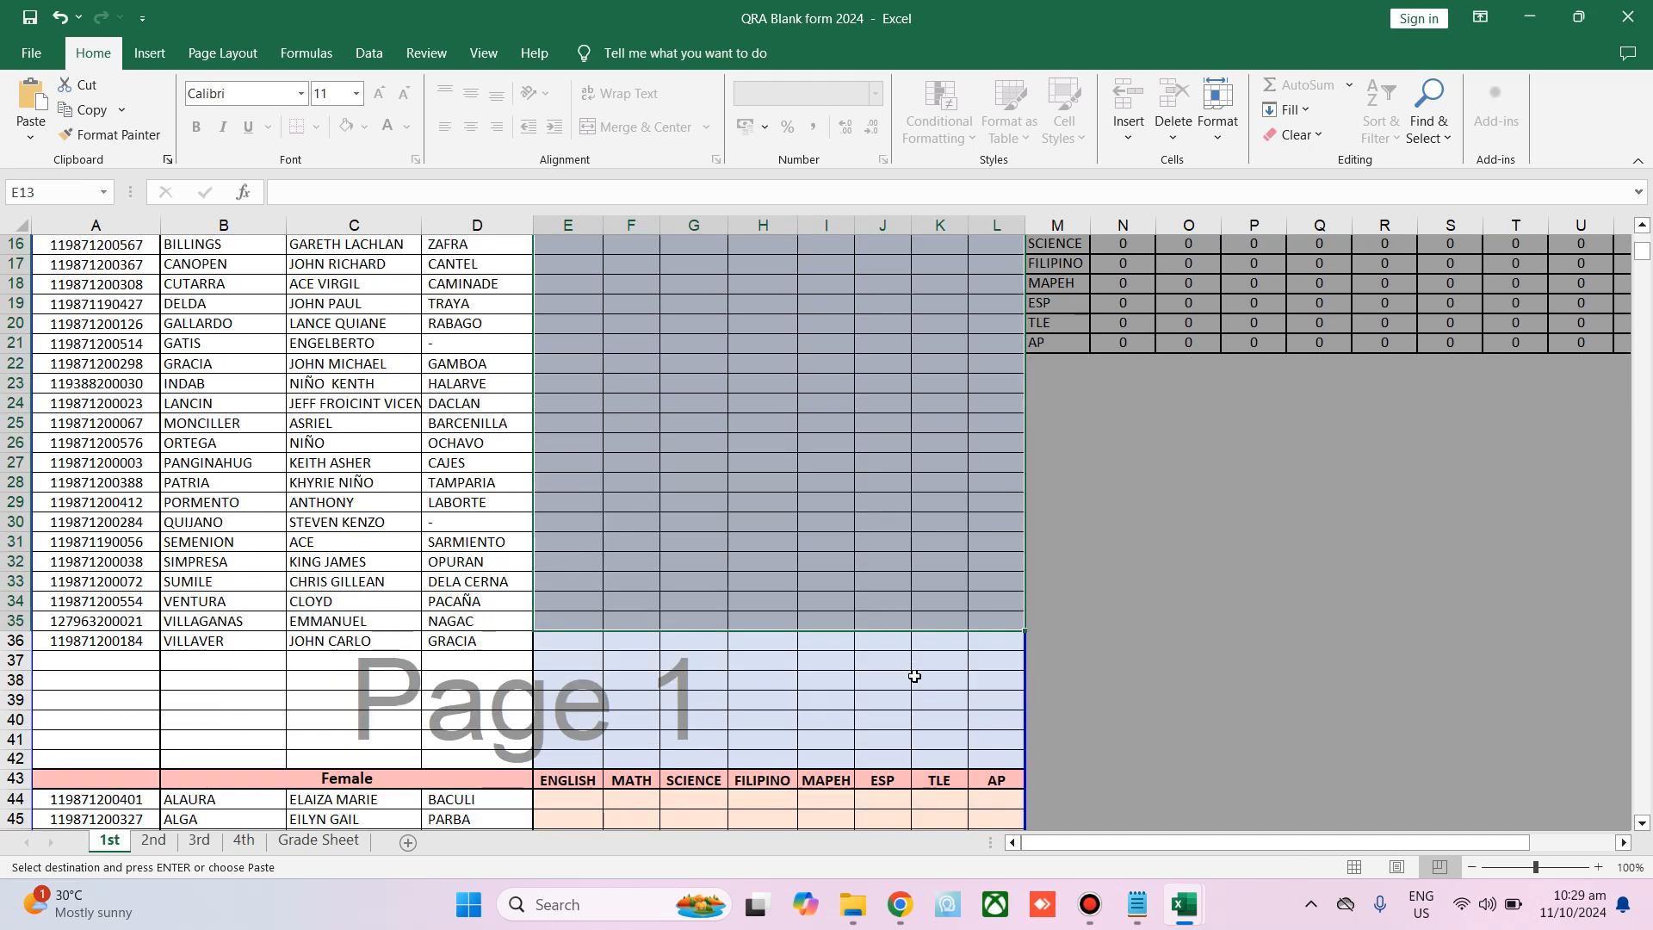
{"action": "left_click", "coordinate": [914, 677]}
{"action": "scroll", "coordinate": [665, 713], "scroll_direction": "down", "scroll_amount": 9}
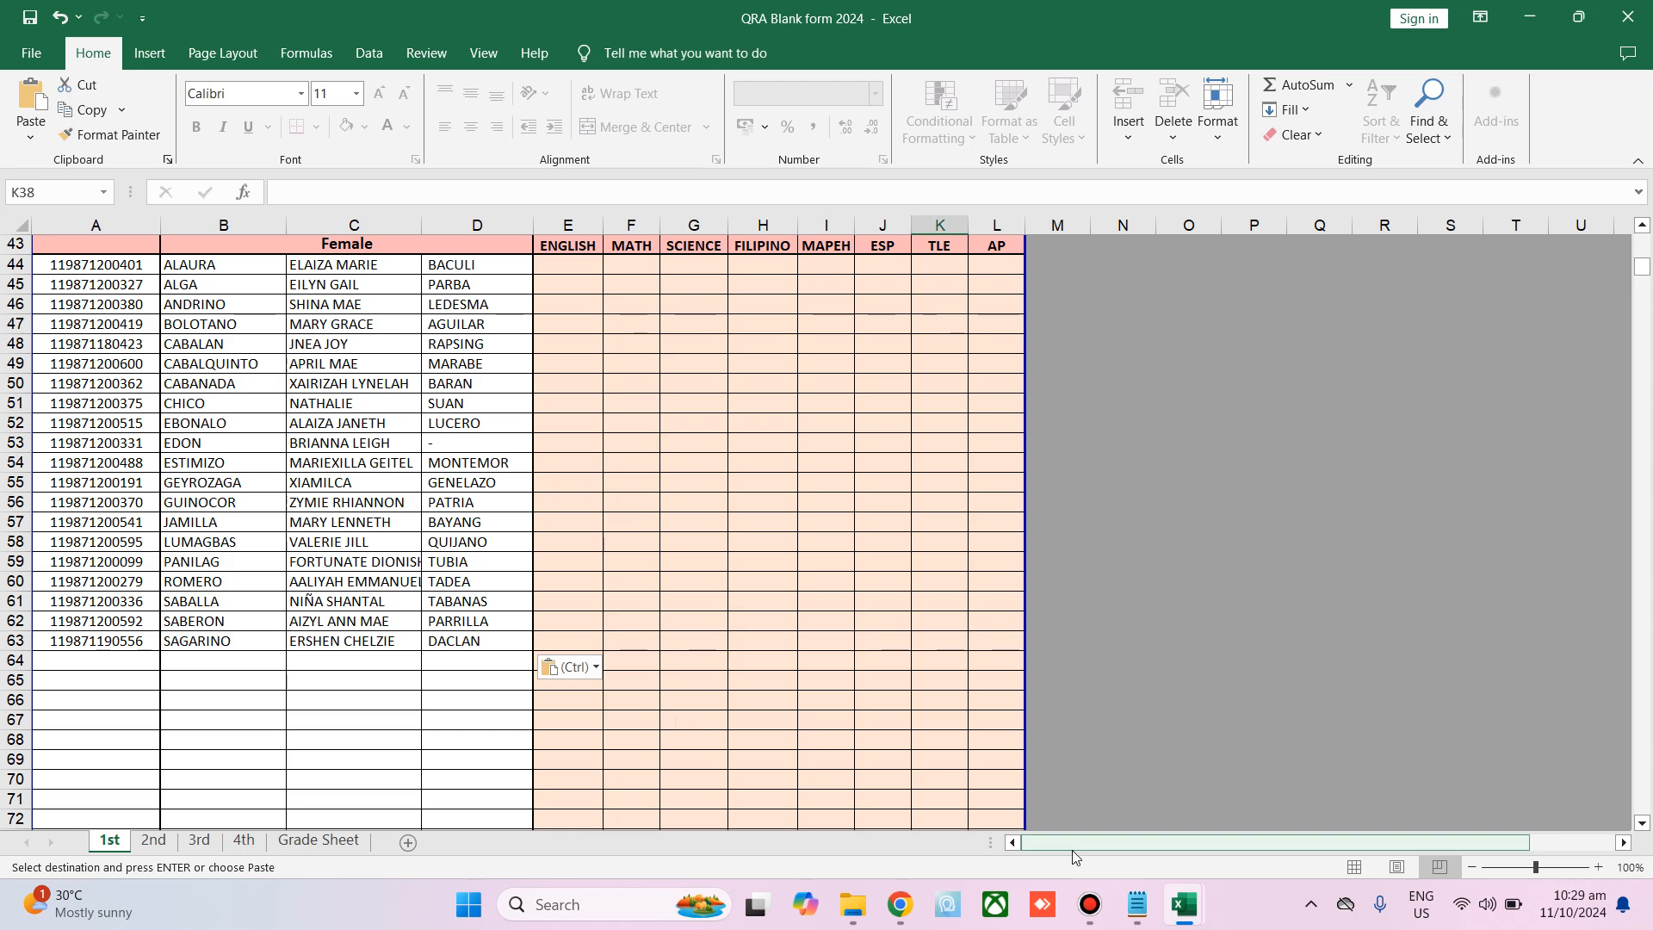
Step: Copy the male grades E13:L36 from QRA ALESNA and paste them at E13 in the blank form
{"action": "mouse_move", "coordinate": [1185, 906]}
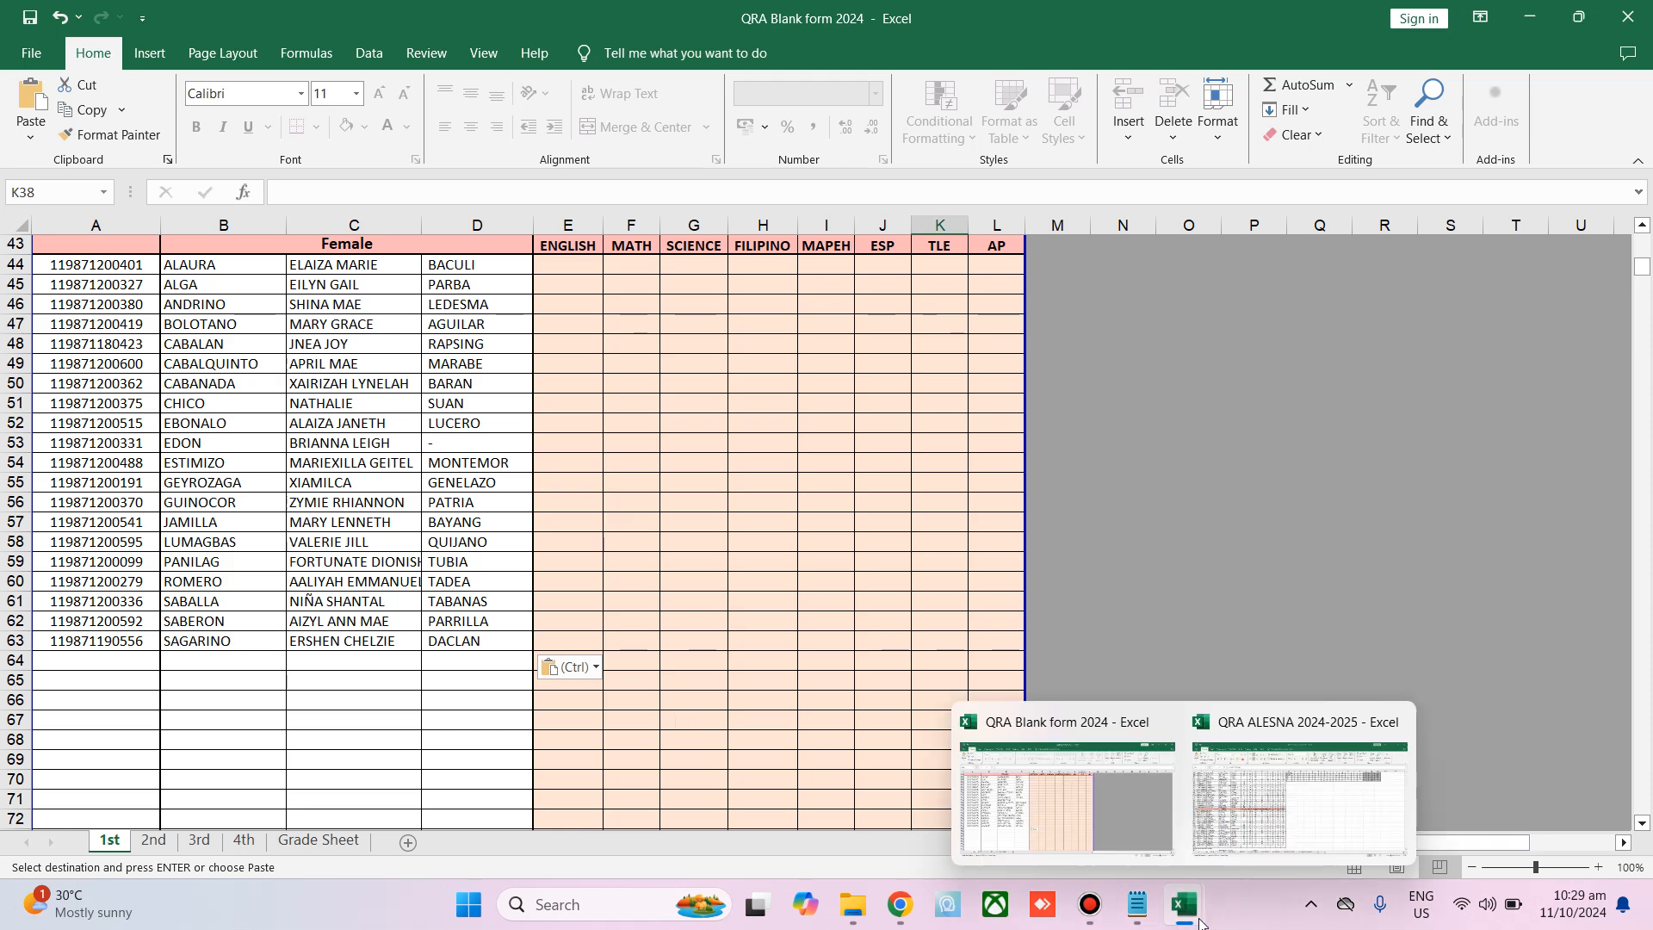
{"action": "left_click", "coordinate": [1229, 842]}
{"action": "scroll", "coordinate": [551, 482], "scroll_direction": "up", "scroll_amount": 3}
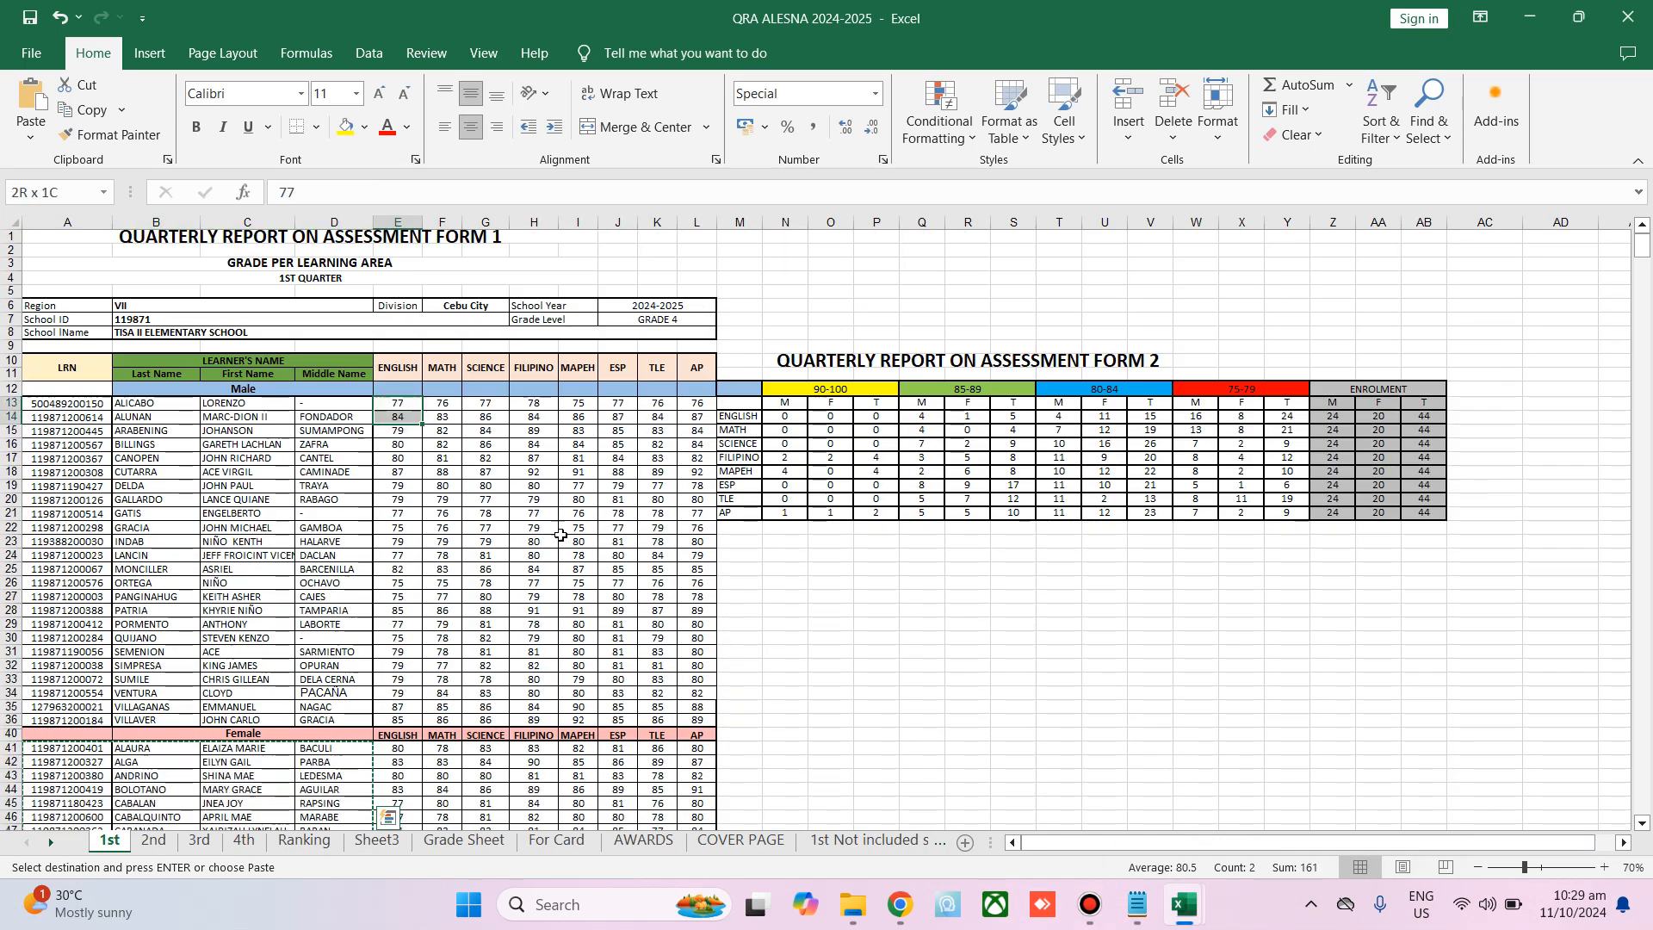
{"action": "left_click_drag", "start_coordinate": [560, 534], "coordinate": [695, 716]}
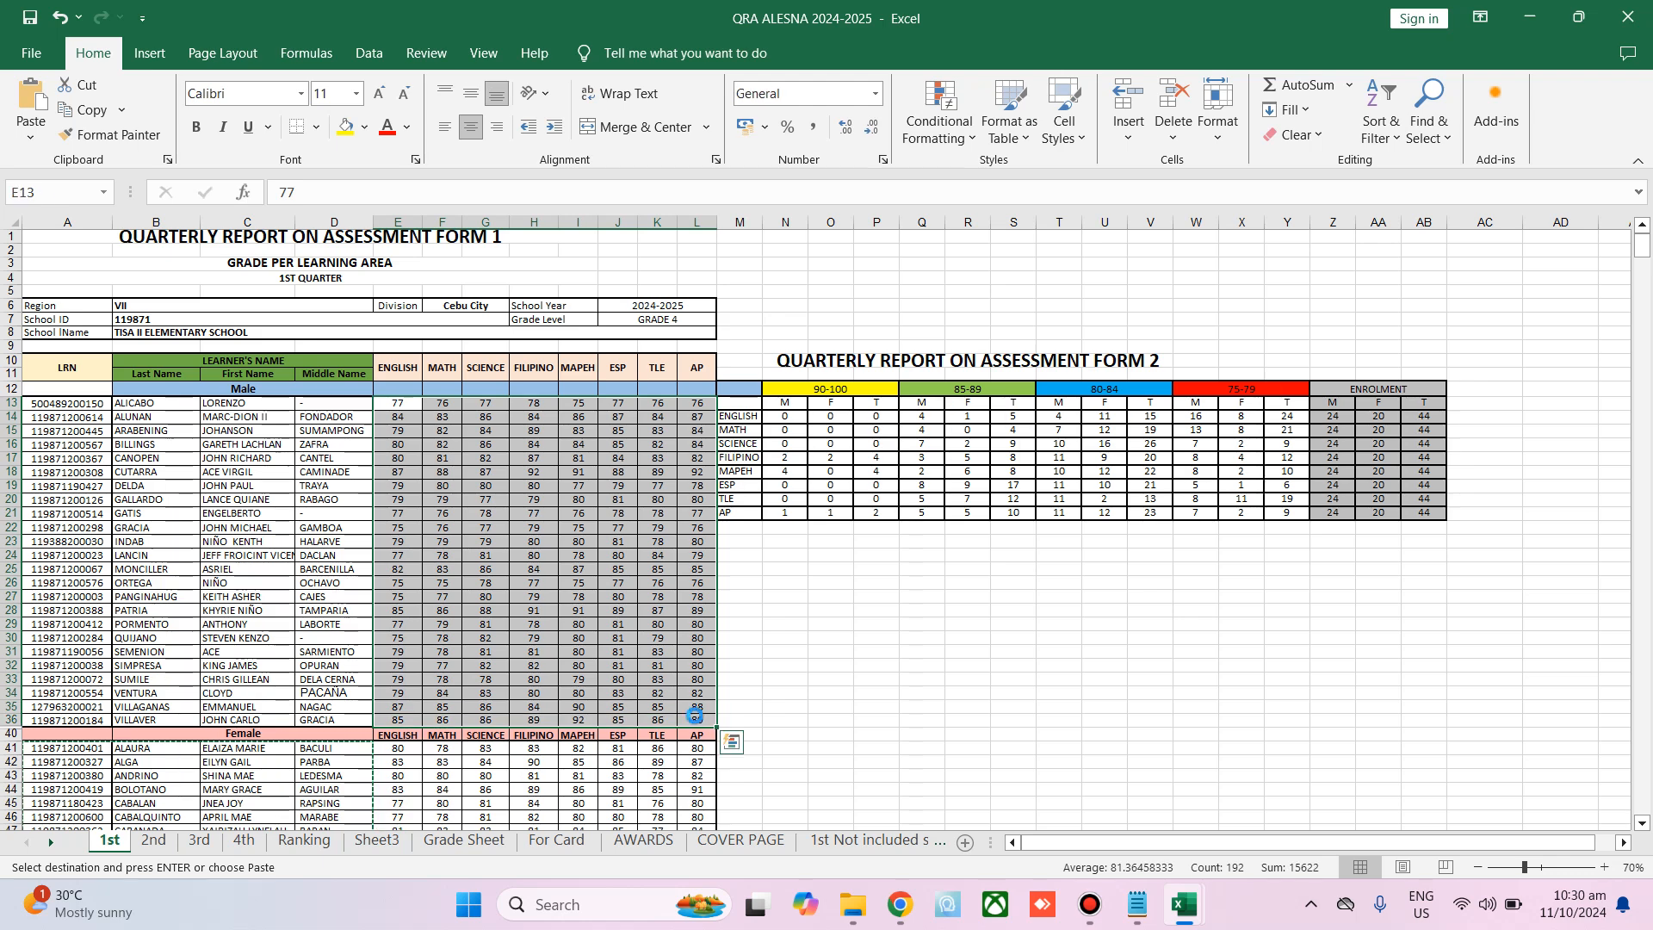
{"action": "key", "text": "ctrl+c"}
{"action": "mouse_move", "coordinate": [1185, 906]}
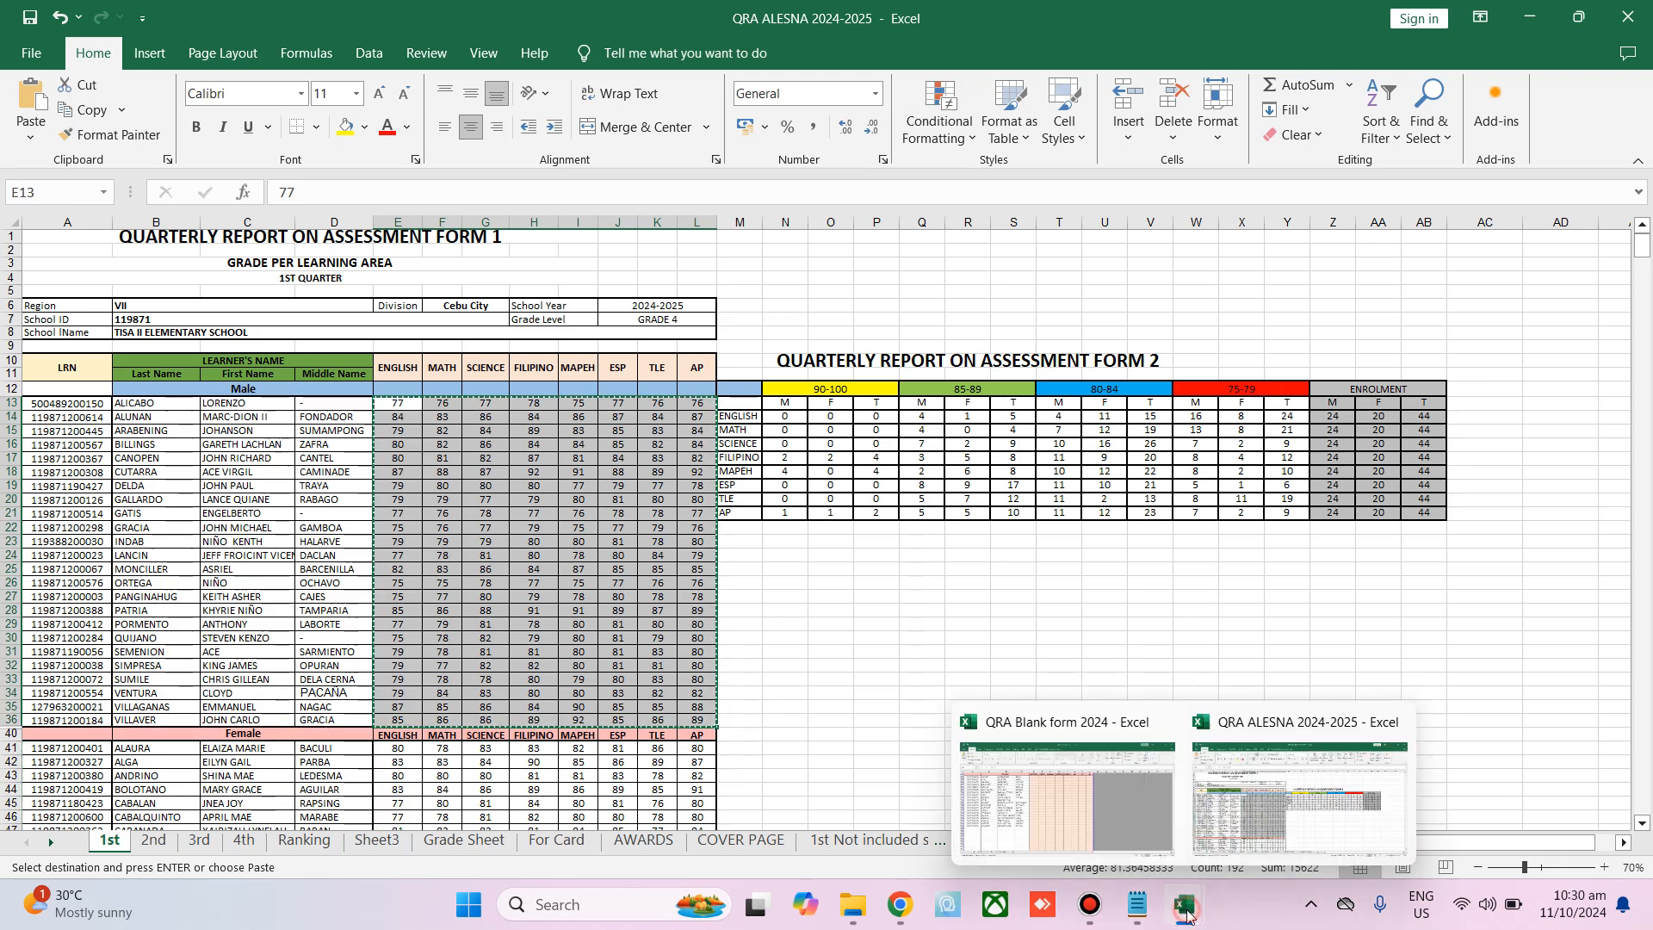
{"action": "left_click", "coordinate": [1084, 846]}
{"action": "scroll", "coordinate": [667, 550], "scroll_direction": "up", "scroll_amount": 14}
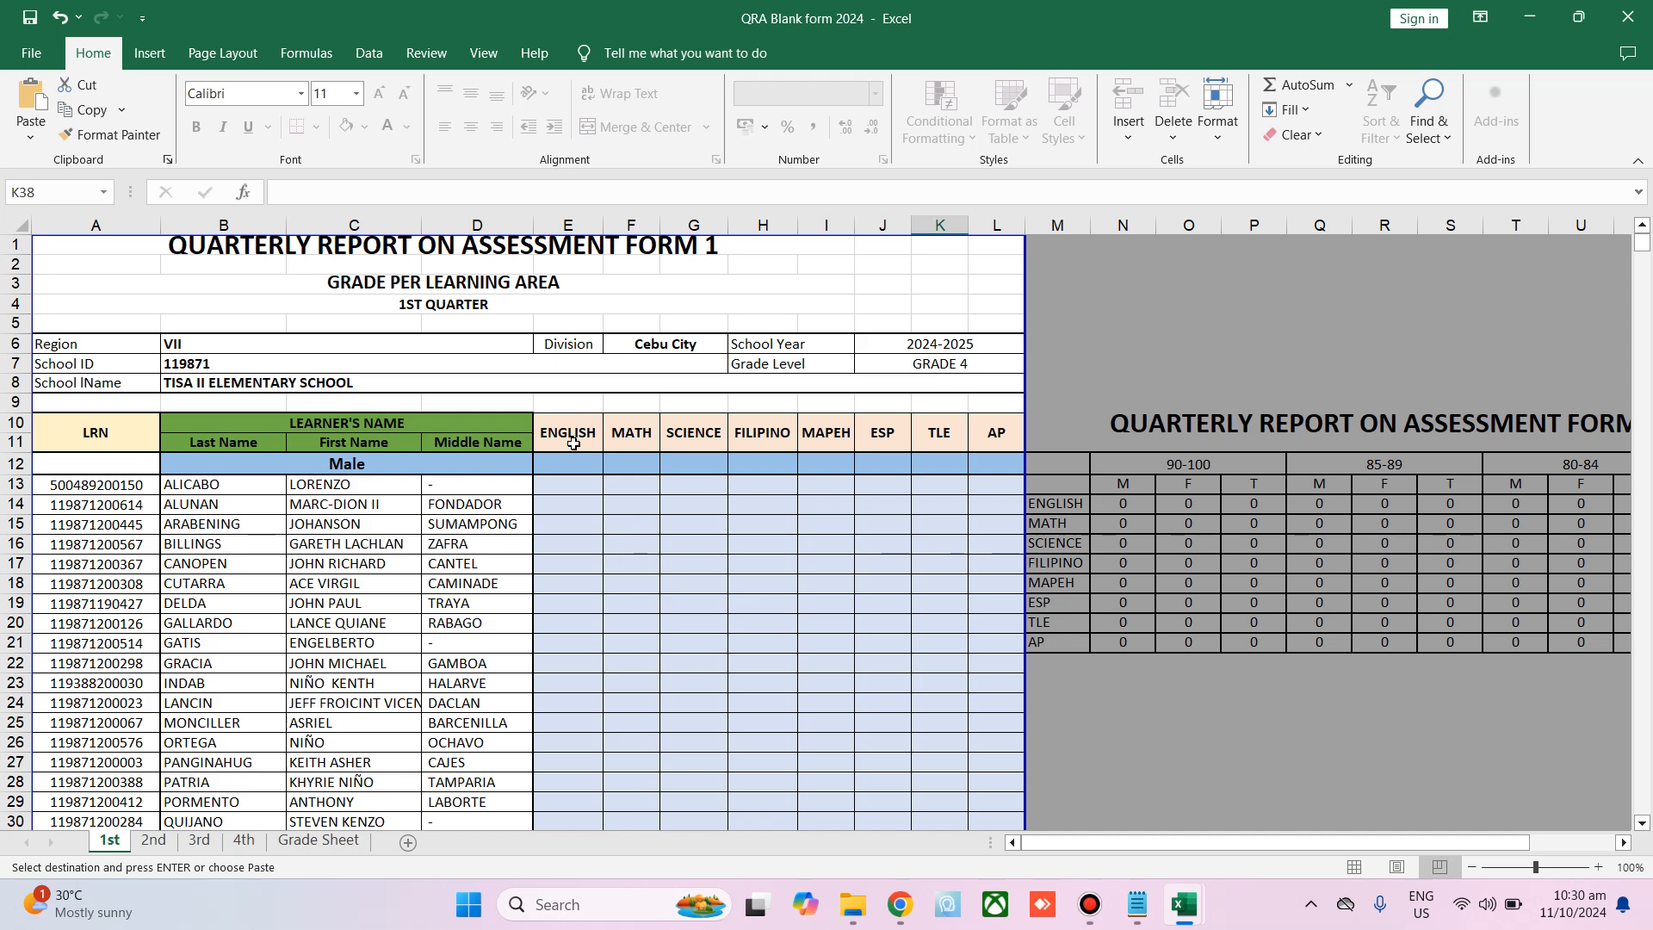
{"action": "left_click", "coordinate": [555, 483]}
{"action": "key", "text": "ctrl+v"}
{"action": "scroll", "coordinate": [593, 529], "scroll_direction": "down", "scroll_amount": 1}
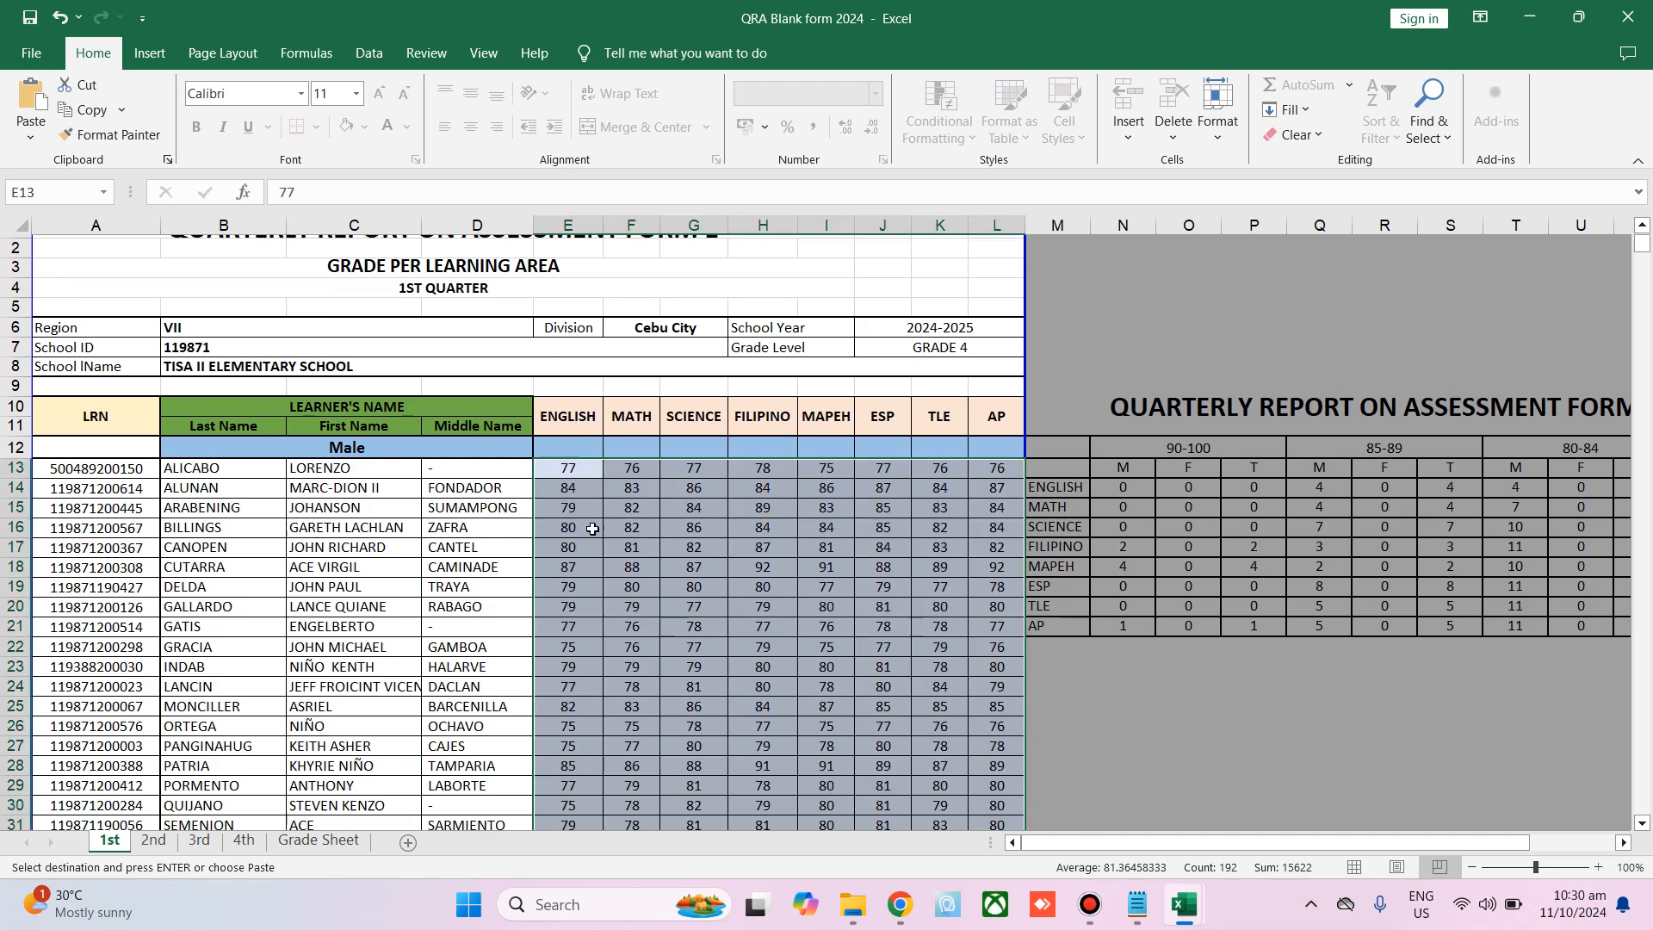
{"action": "scroll", "coordinate": [638, 549], "scroll_direction": "down", "scroll_amount": 6}
Step: Copy the female grades E41:L60 from QRA ALESNA and paste them at E44 in the blank form
{"action": "mouse_move", "coordinate": [1184, 904]}
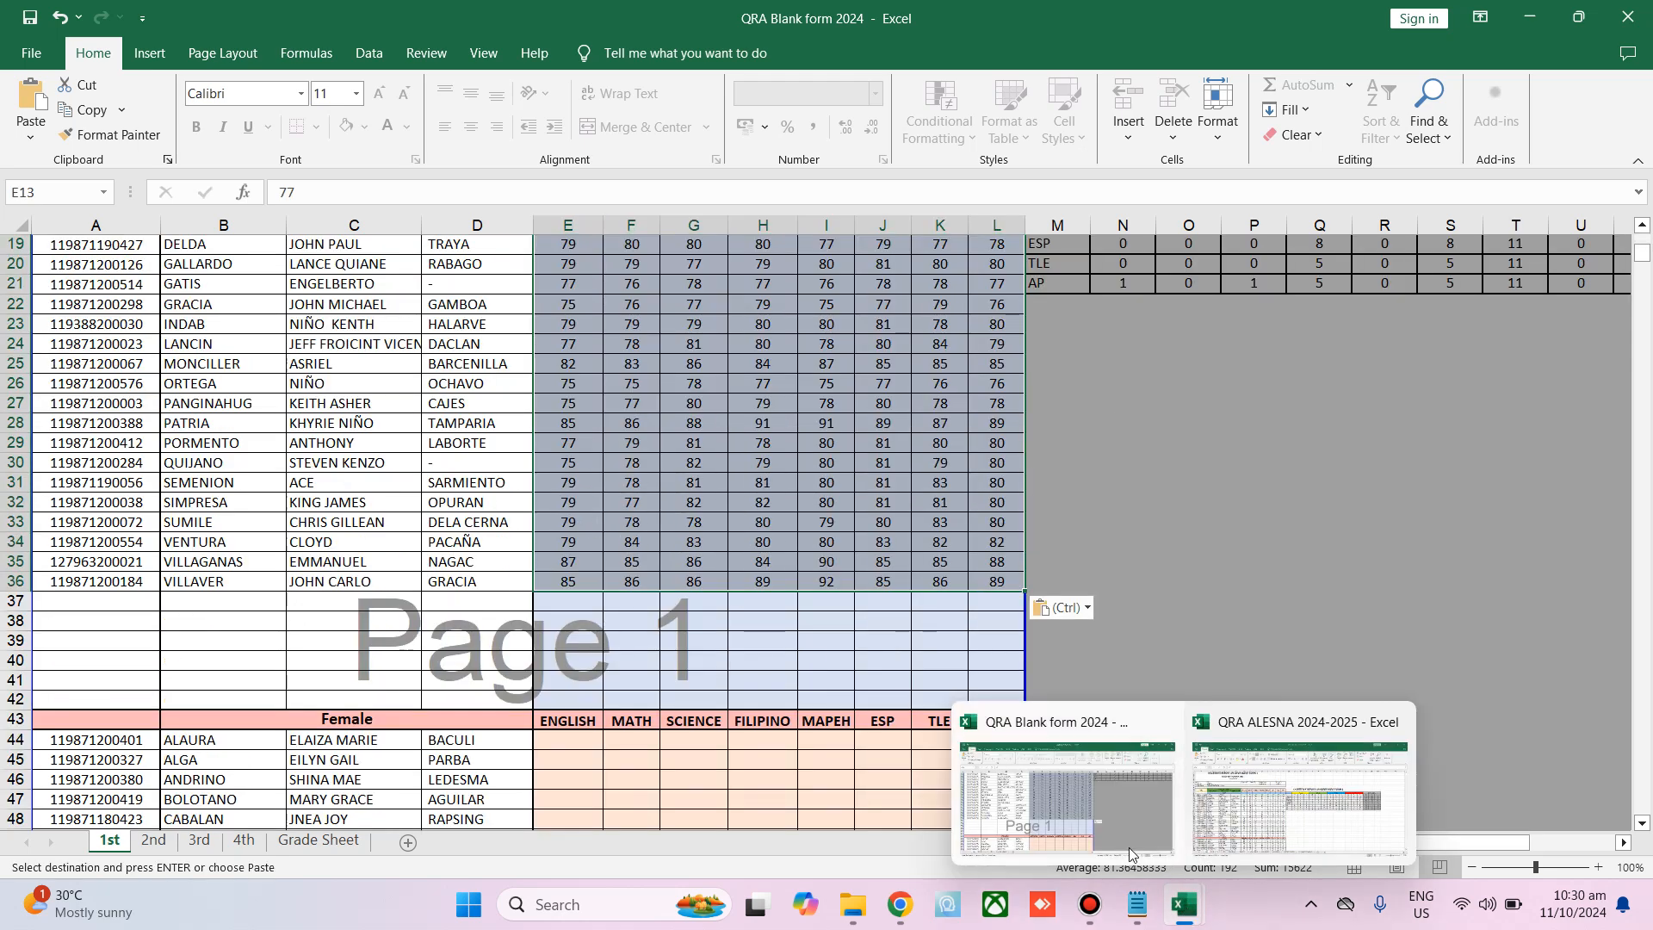
{"action": "left_click", "coordinate": [1378, 722]}
{"action": "left_click", "coordinate": [409, 583]}
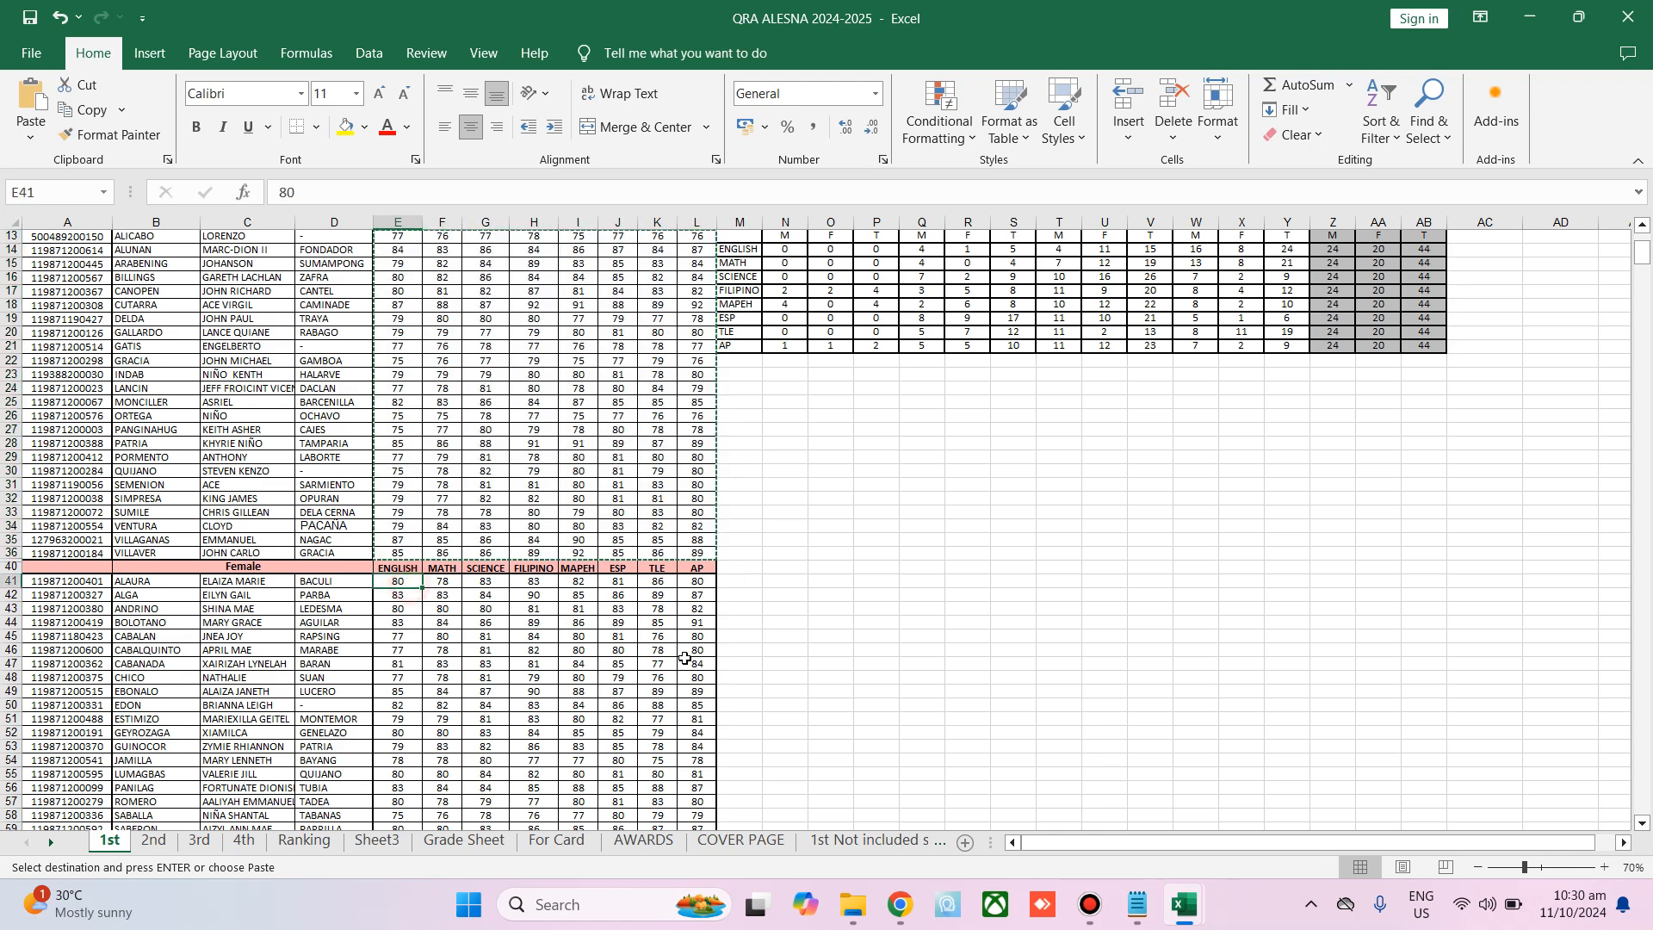
{"action": "scroll", "coordinate": [685, 658], "scroll_direction": "down", "scroll_amount": 4}
{"action": "left_click", "coordinate": [699, 675], "text": "shift"}
{"action": "key", "text": "ctrl+c"}
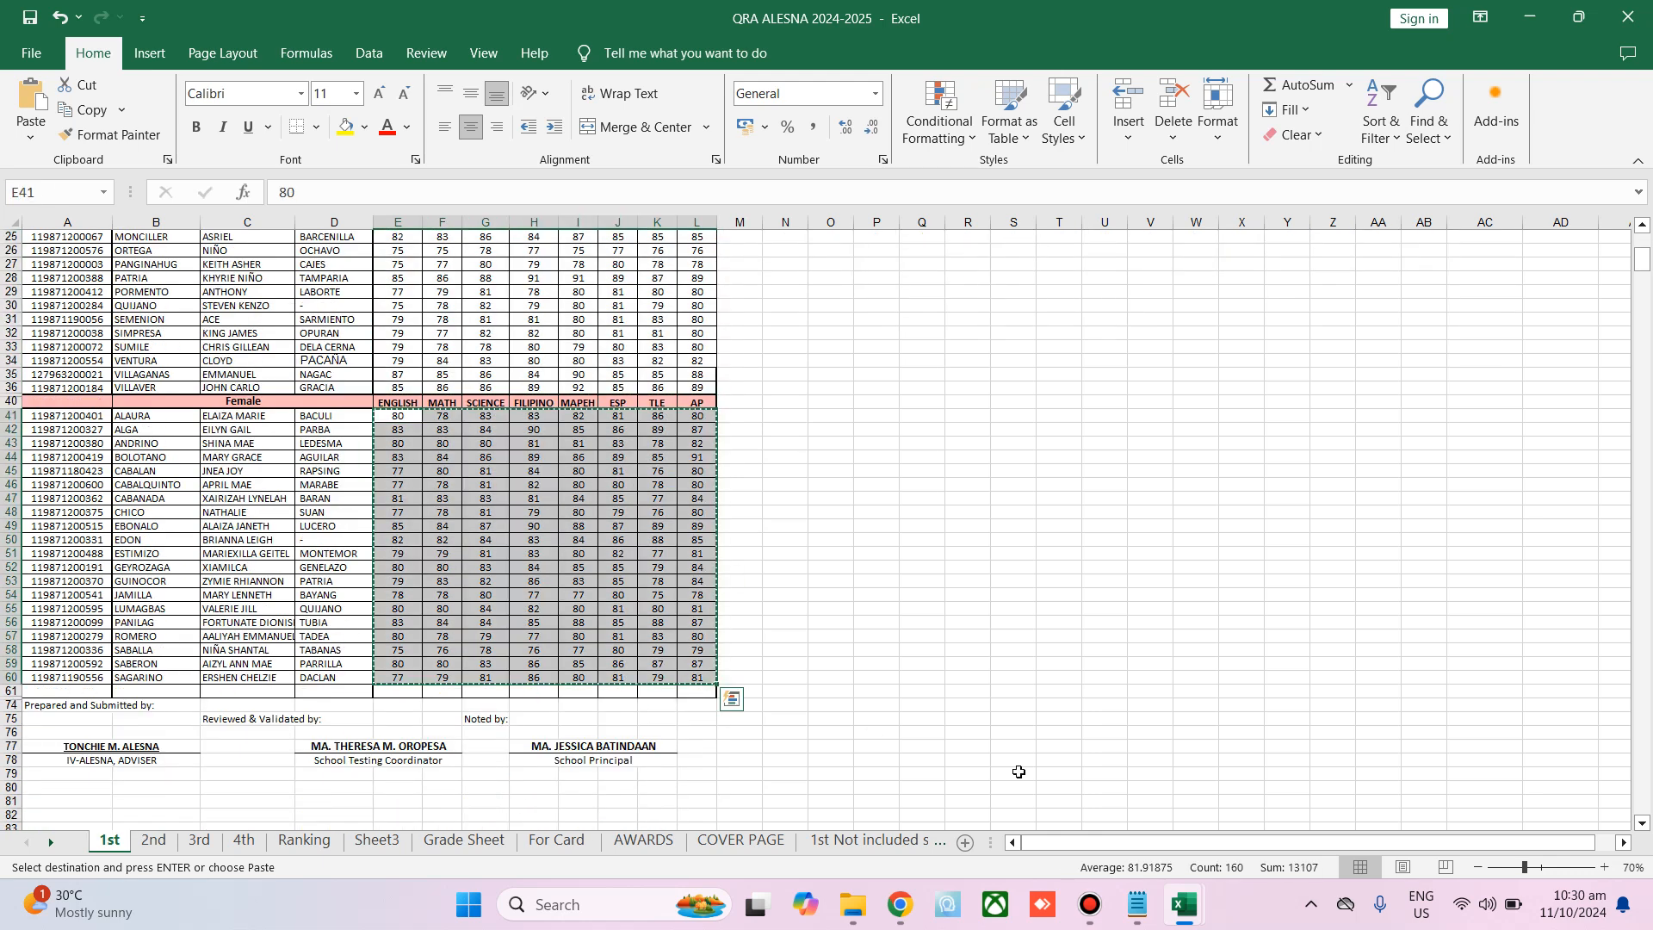
{"action": "mouse_move", "coordinate": [1184, 904]}
{"action": "left_click", "coordinate": [1117, 862]}
{"action": "scroll", "coordinate": [672, 689], "scroll_direction": "down", "scroll_amount": 4}
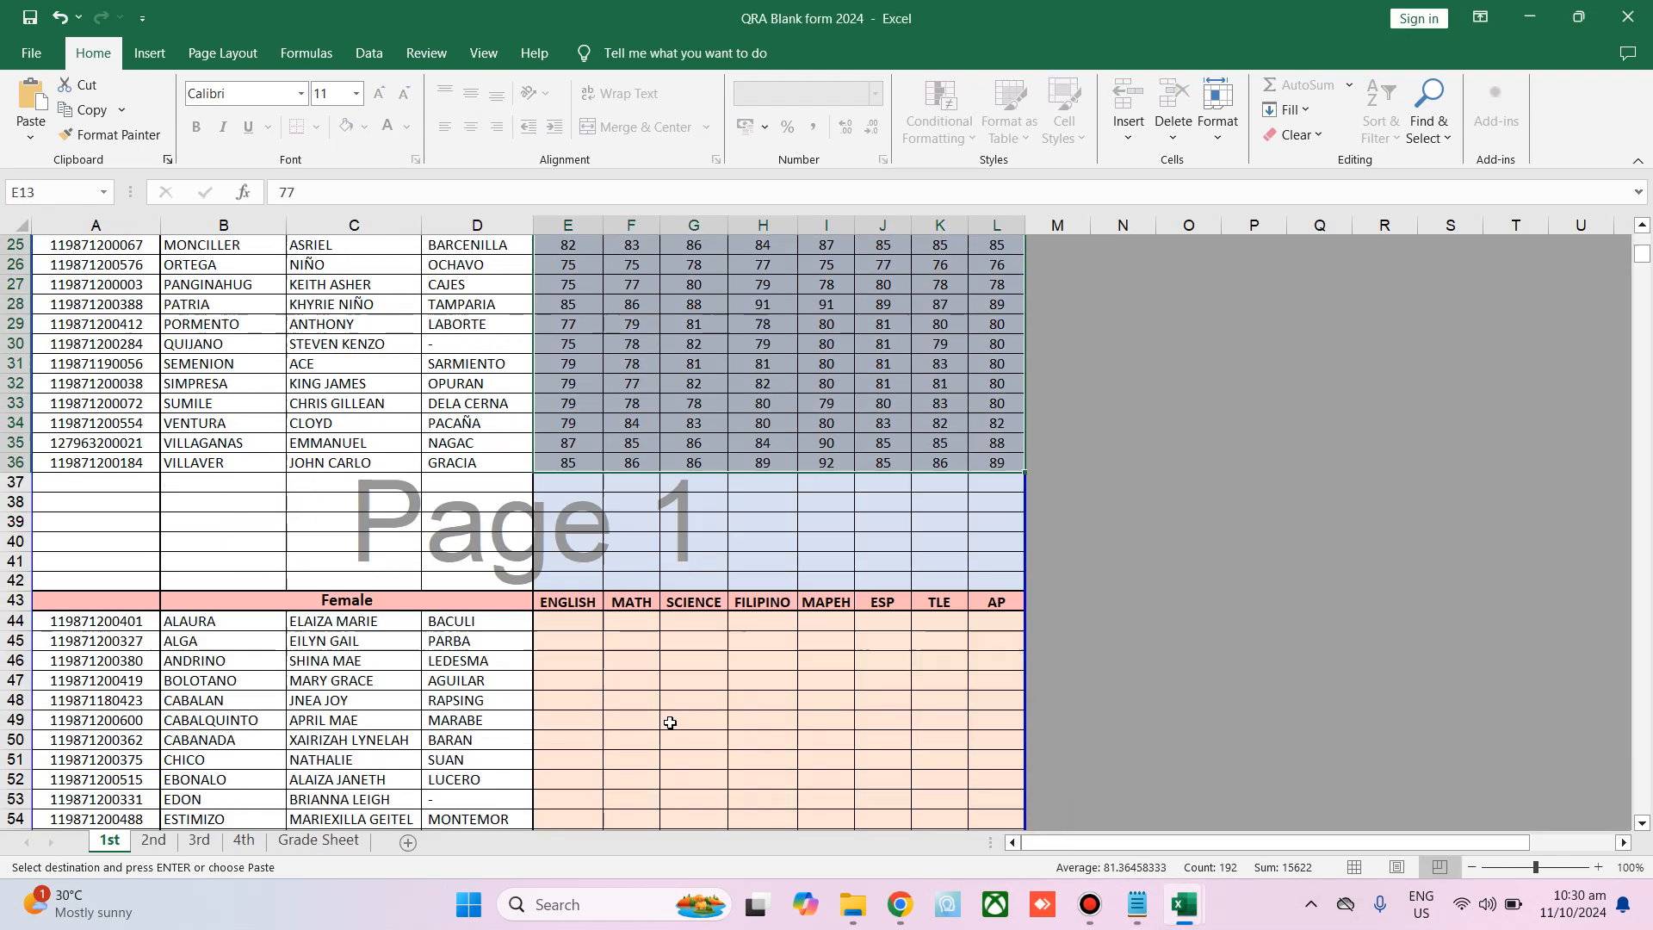
{"action": "left_click", "coordinate": [580, 503]}
{"action": "key", "text": "ctrl+v"}
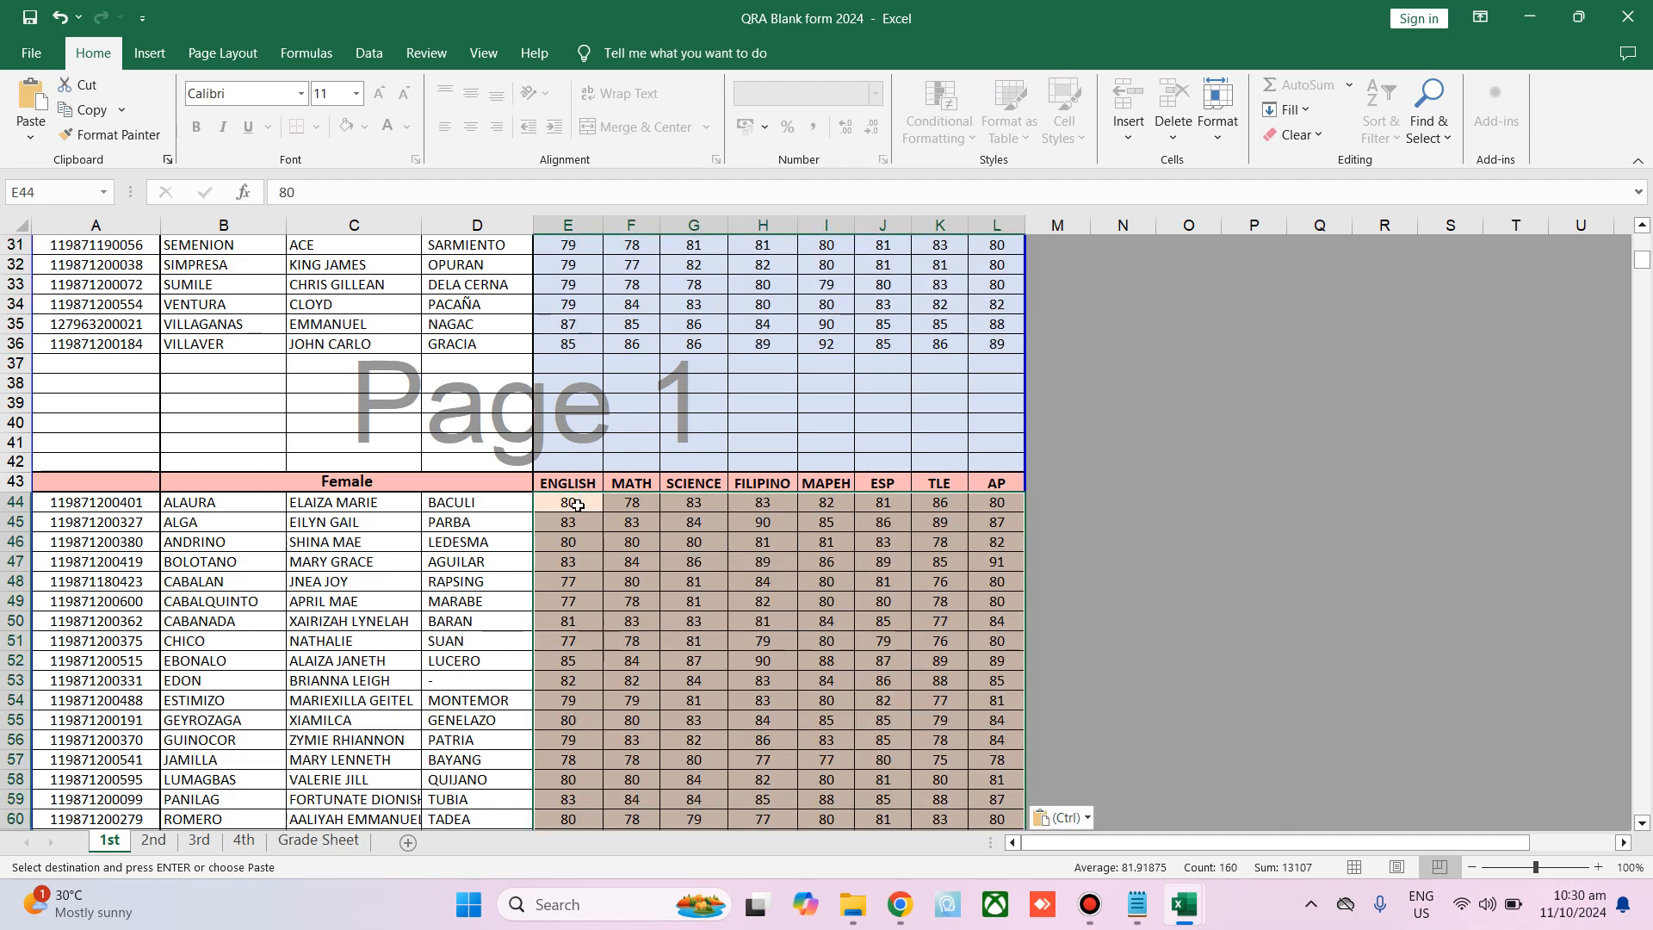
{"action": "scroll", "coordinate": [720, 542], "scroll_direction": "up", "scroll_amount": 5}
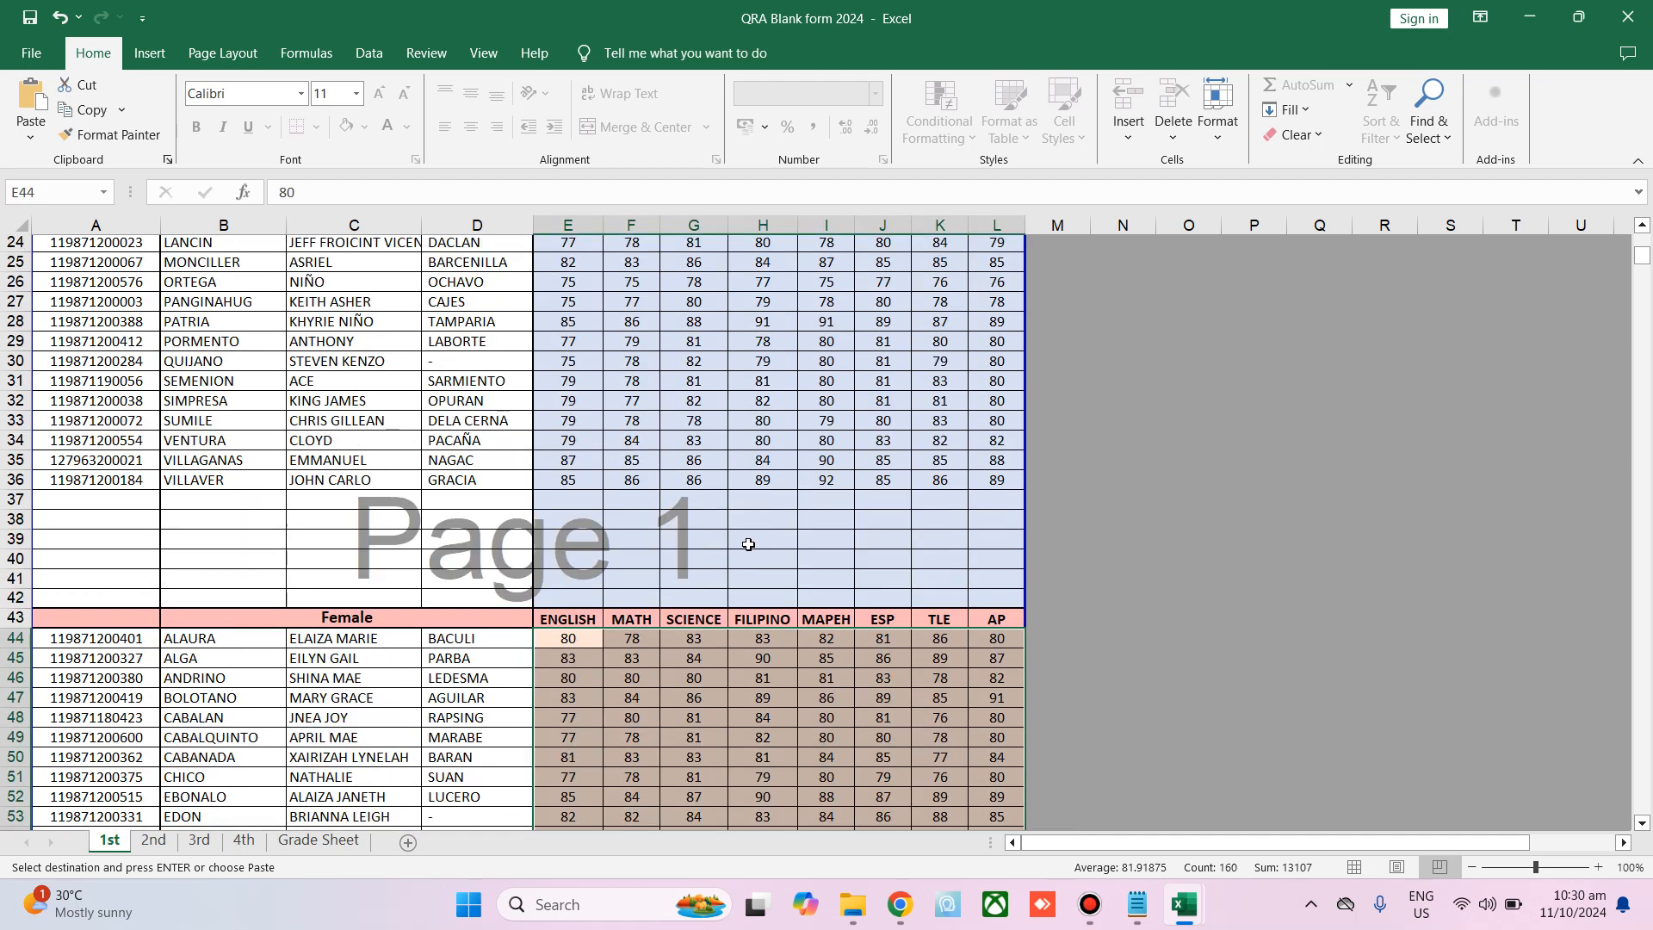
{"action": "scroll", "coordinate": [792, 568], "scroll_direction": "up", "scroll_amount": 2}
Step: Highlight the ENGLISH counts and the 90-100 grade band header in the Form 2 summary
{"action": "left_click", "coordinate": [1107, 576]}
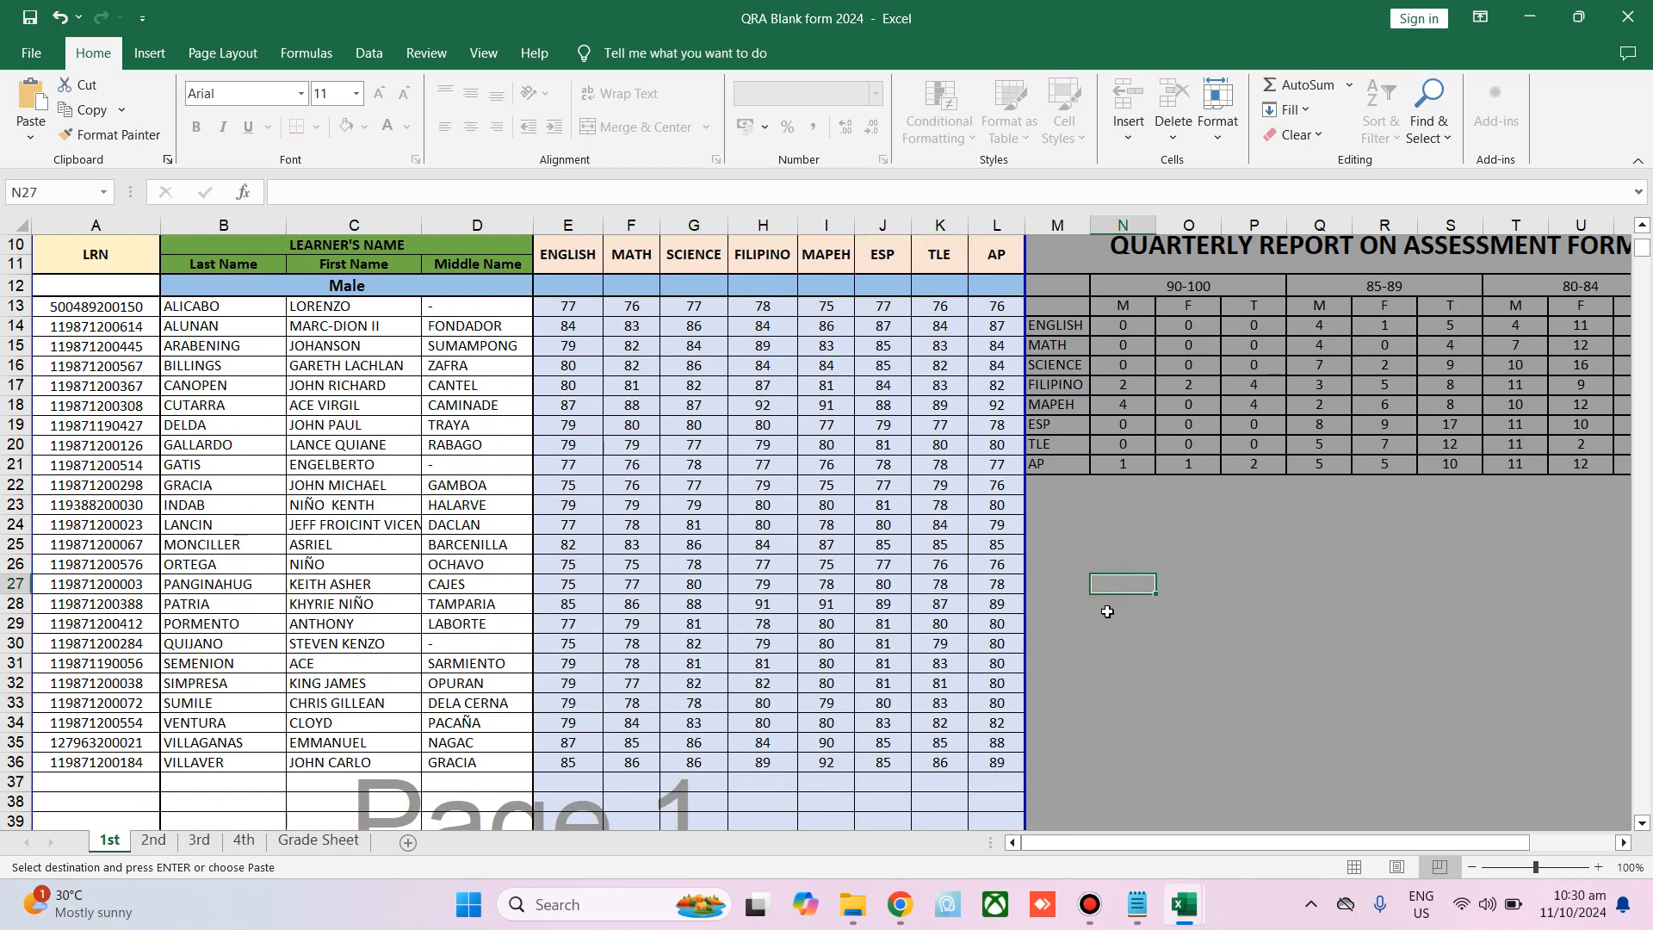
{"action": "scroll", "coordinate": [1111, 609], "scroll_direction": "up", "scroll_amount": 3}
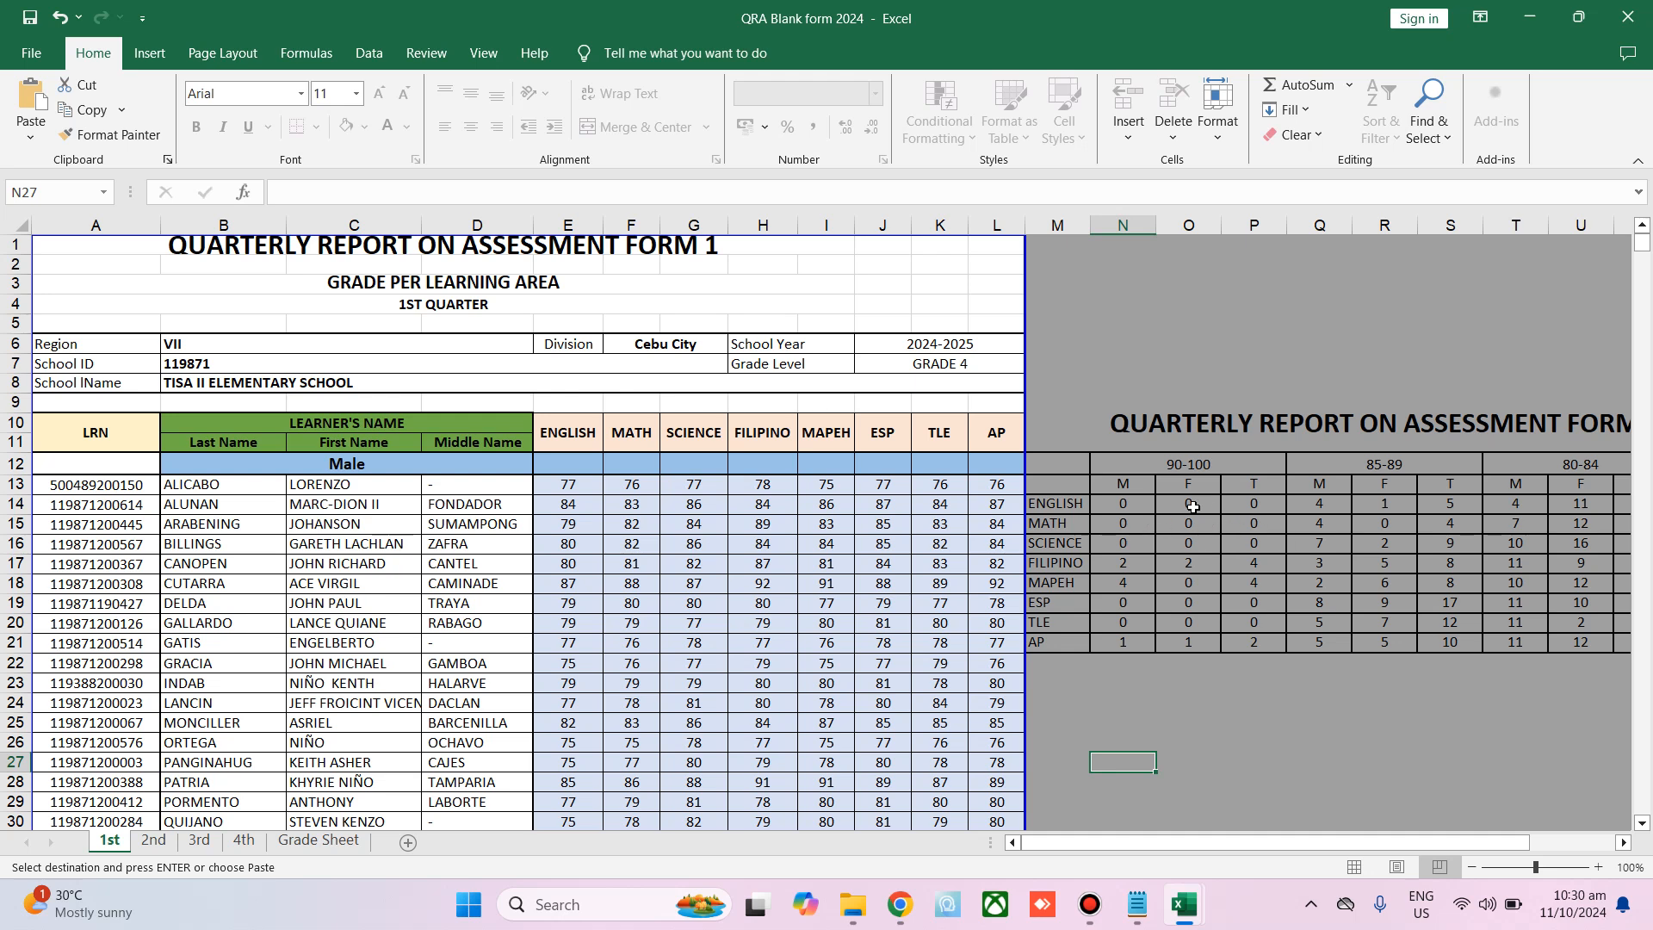
{"action": "left_click_drag", "start_coordinate": [1192, 507], "coordinate": [1273, 512]}
{"action": "left_click", "coordinate": [1171, 684]}
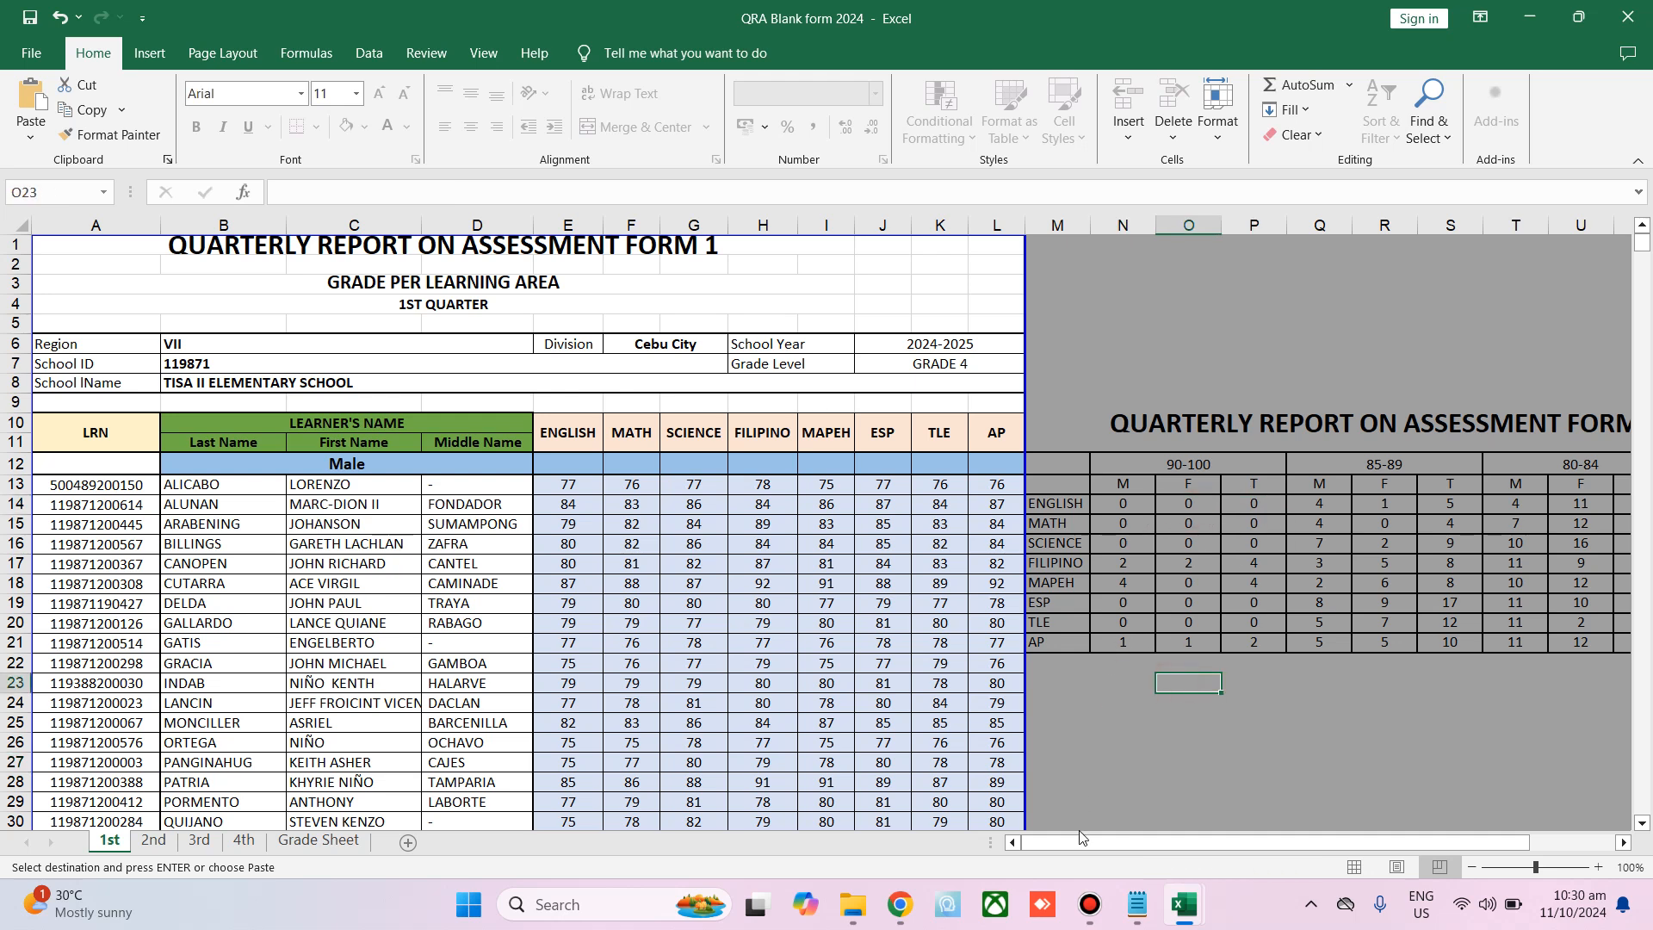
{"action": "left_click_drag", "start_coordinate": [1082, 837], "coordinate": [1136, 848]}
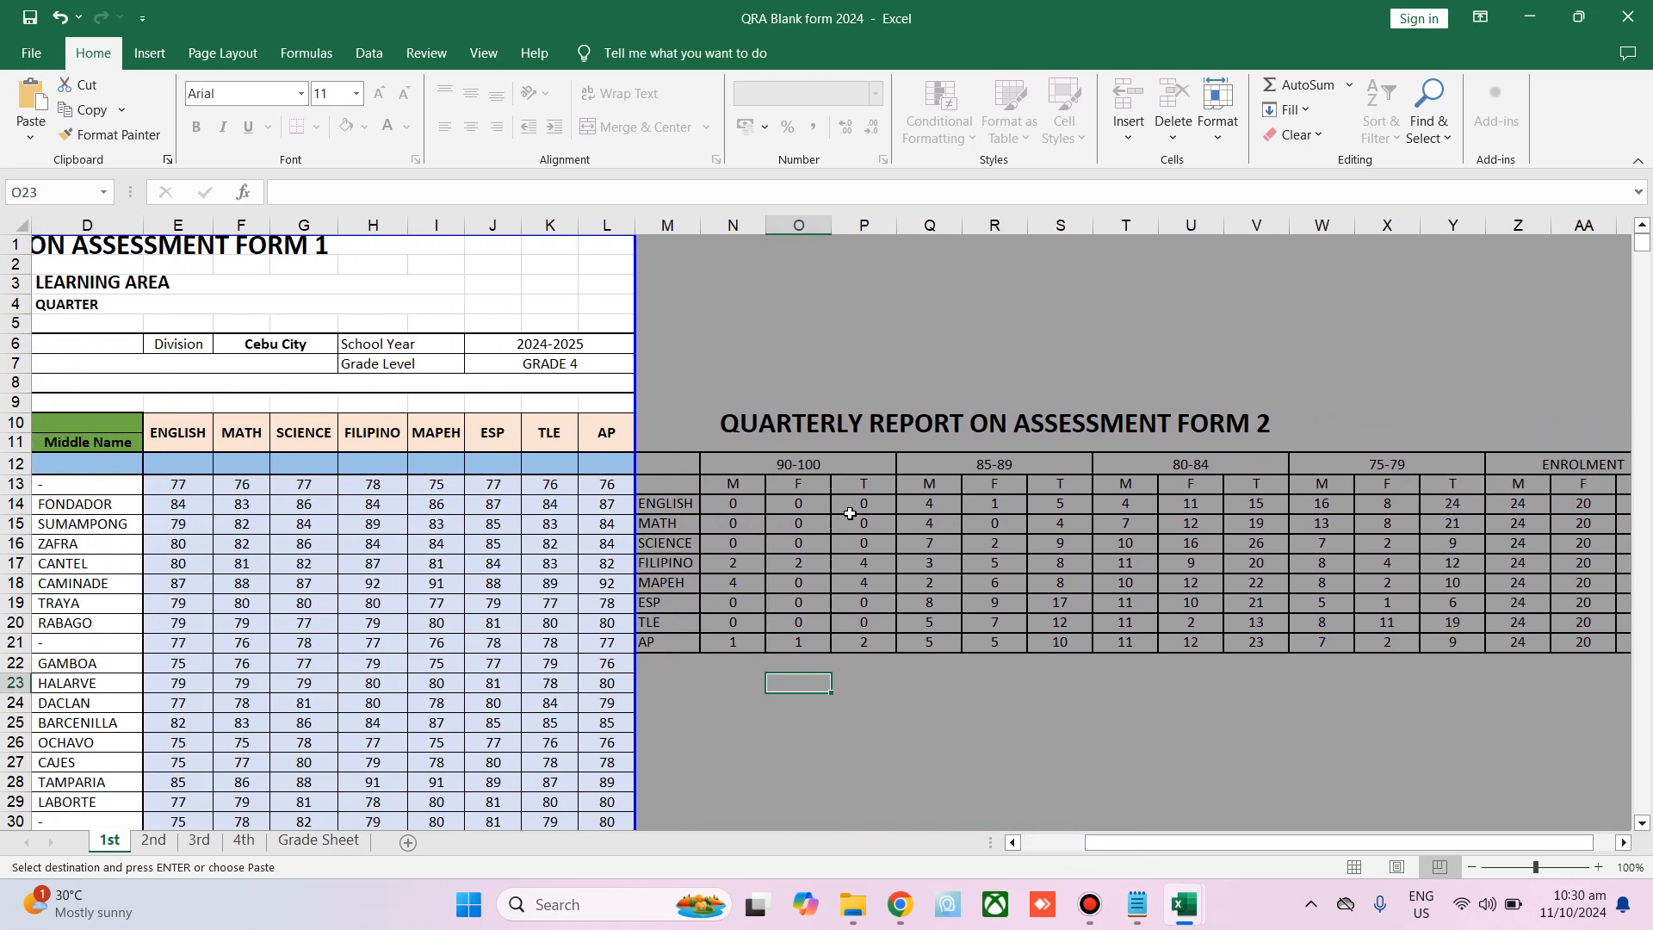
{"action": "left_click", "coordinate": [838, 466]}
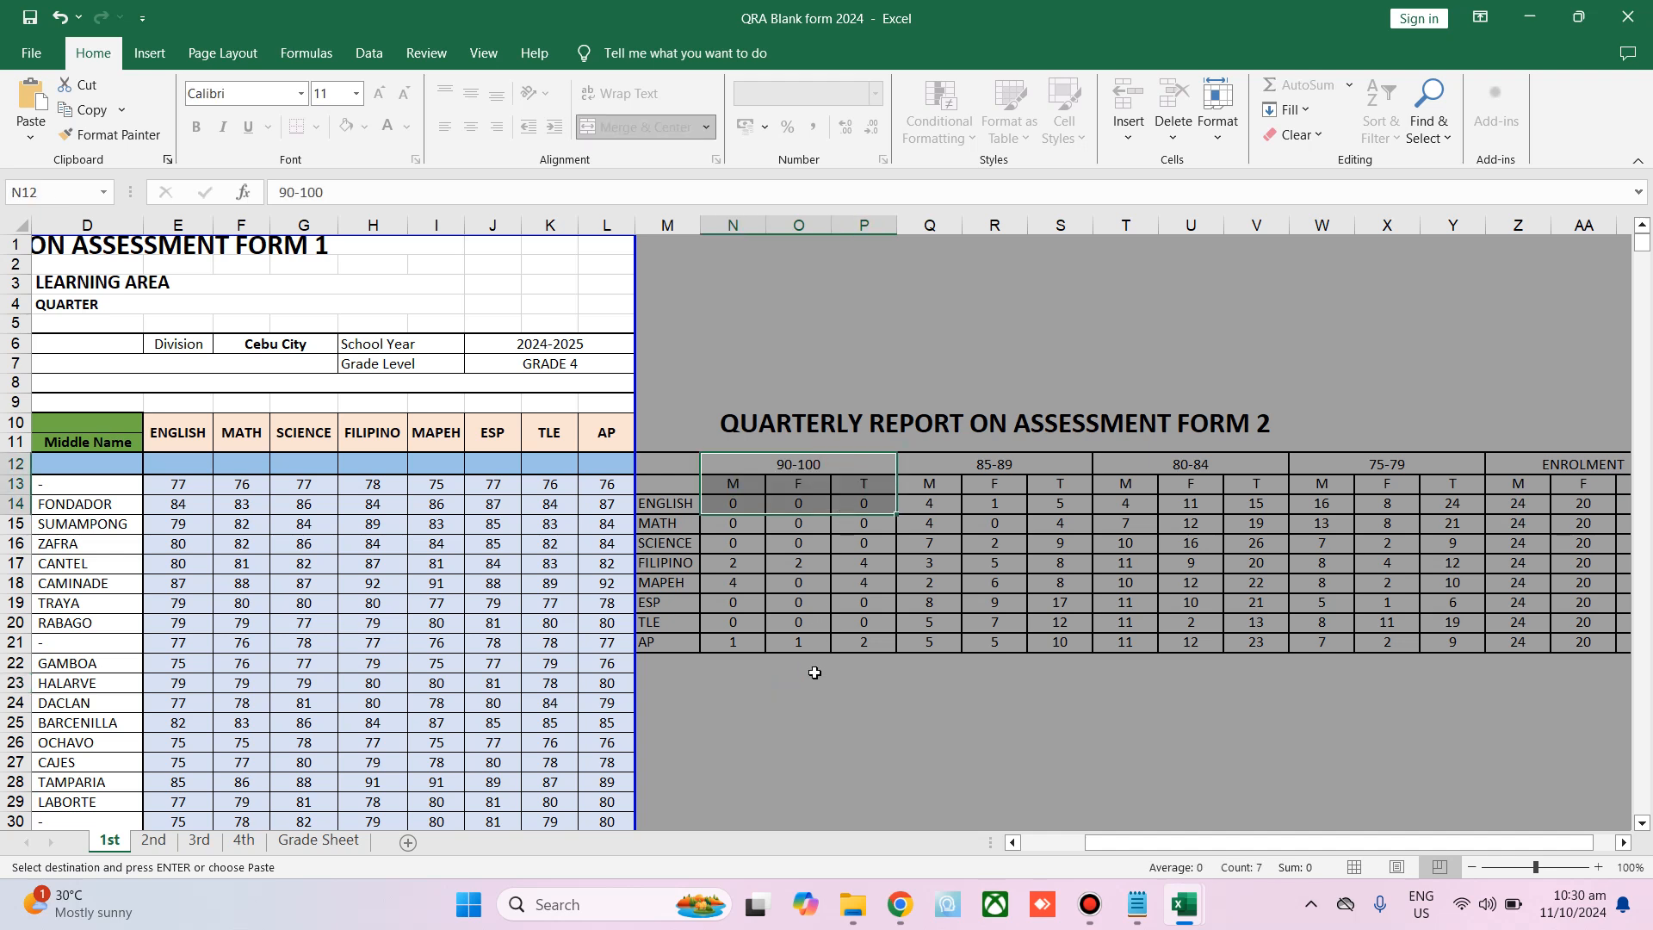
{"action": "left_click", "coordinate": [814, 677]}
Step: Inspect the ENGLISH, MATH, SCIENCE and FILIPINO rows and the male and female FILIPINO 90-100 COUNTIF formulas
{"action": "left_click_drag", "start_coordinate": [688, 504], "coordinate": [866, 515]}
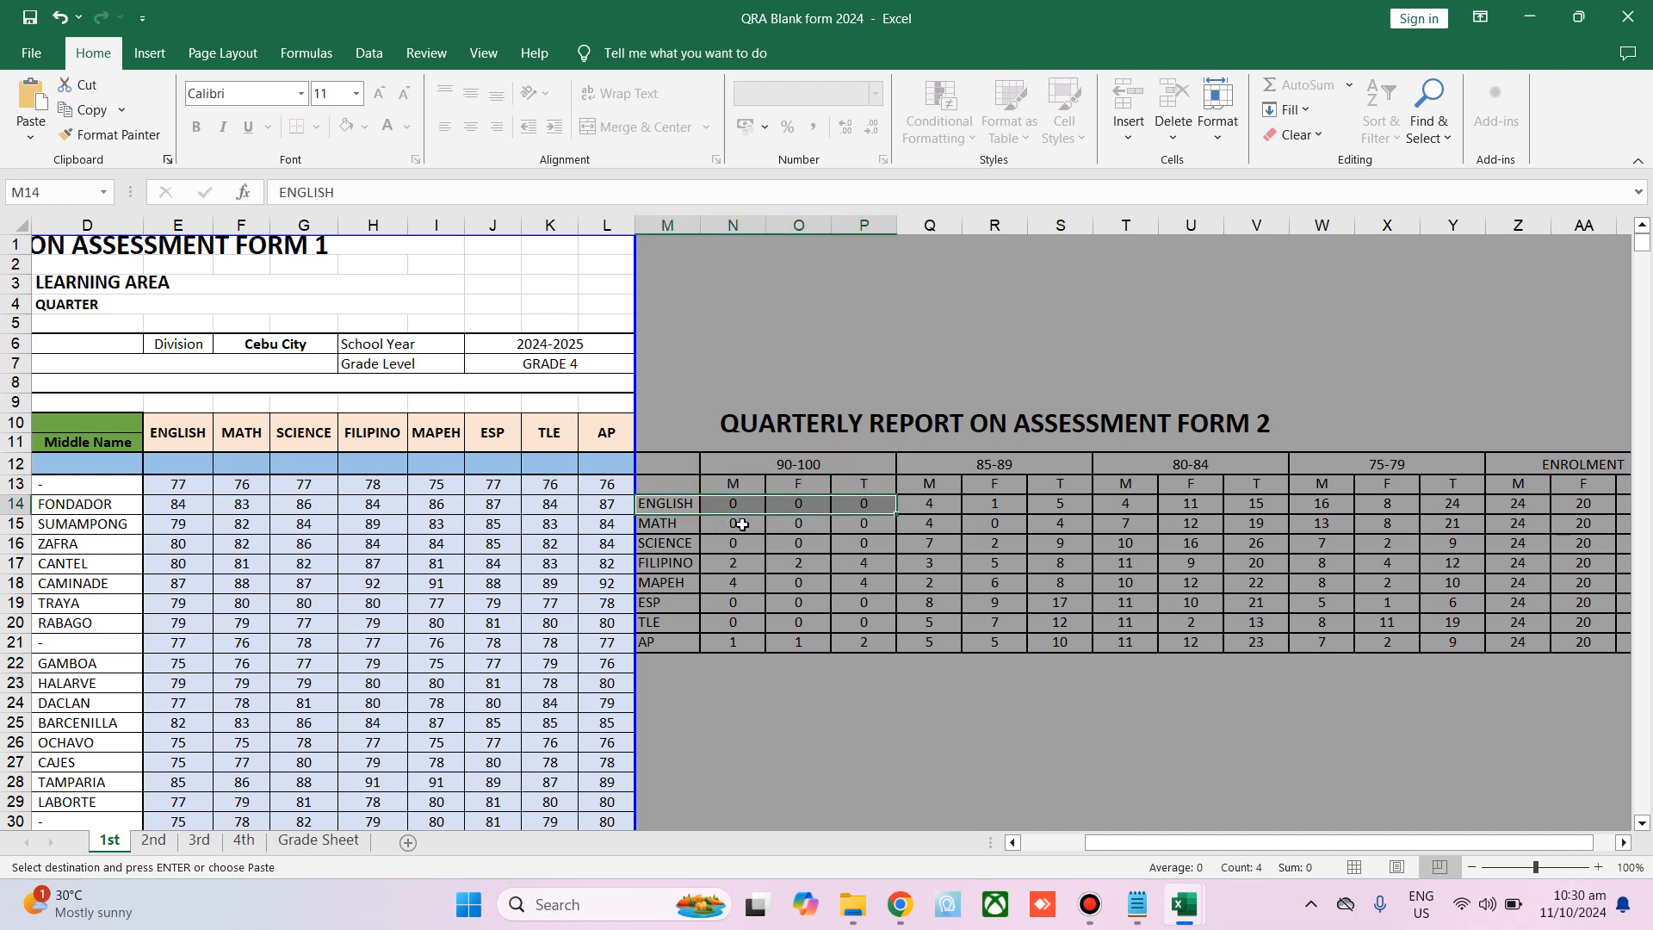
{"action": "left_click_drag", "start_coordinate": [685, 528], "coordinate": [869, 536]}
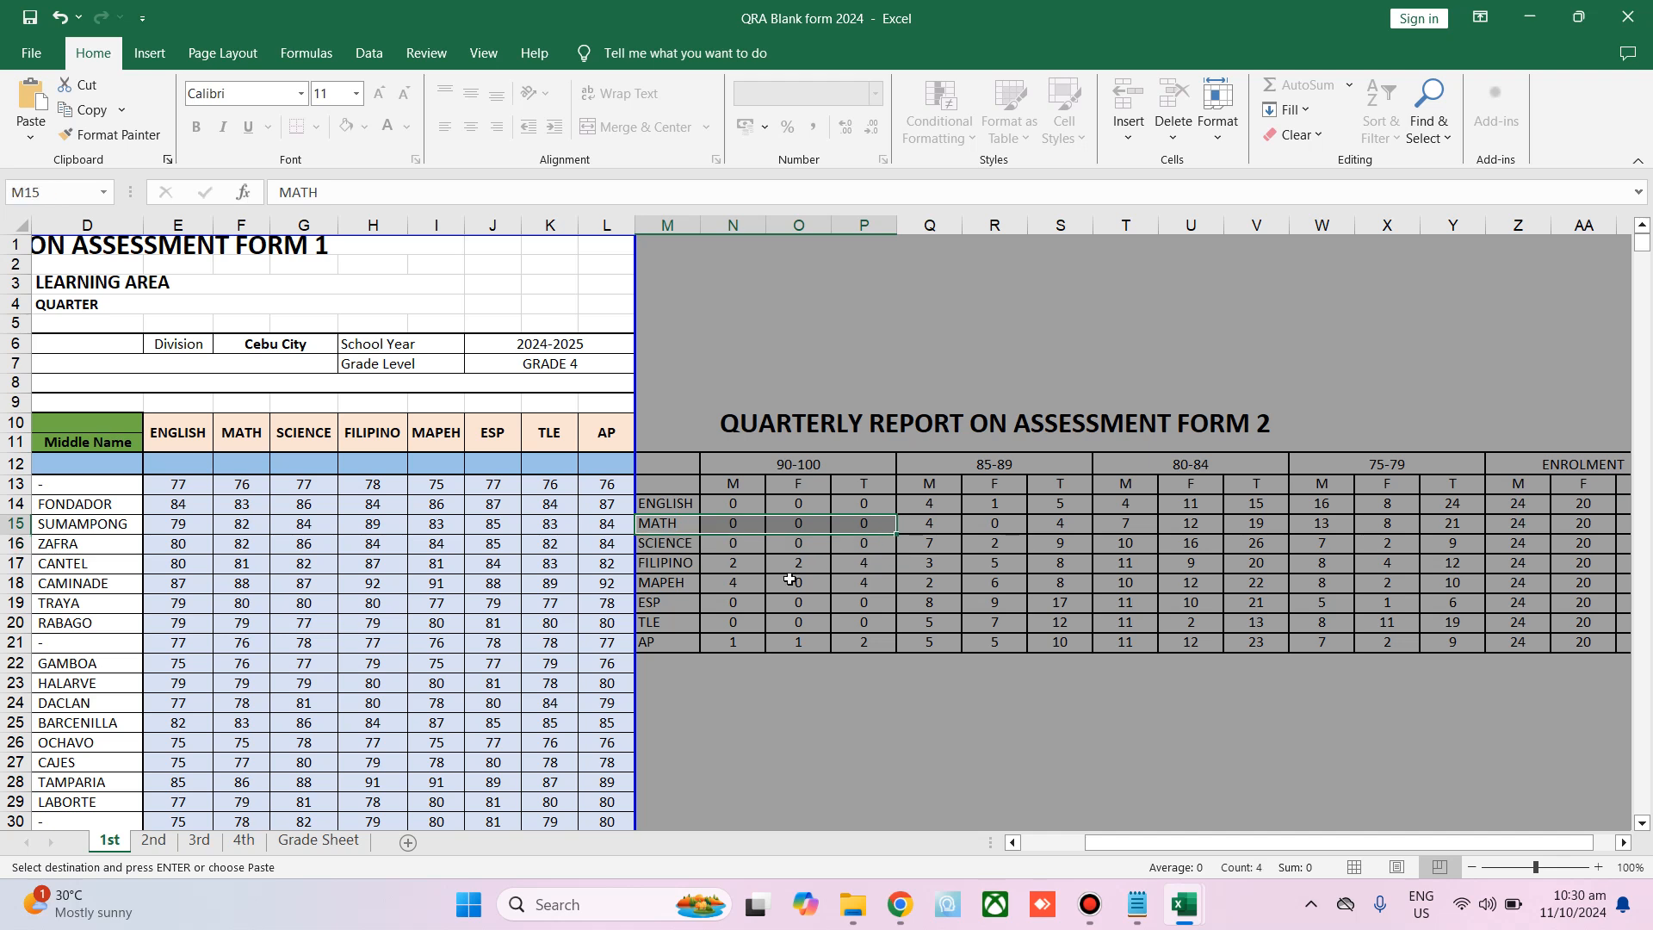
{"action": "left_click_drag", "start_coordinate": [694, 552], "coordinate": [742, 576]}
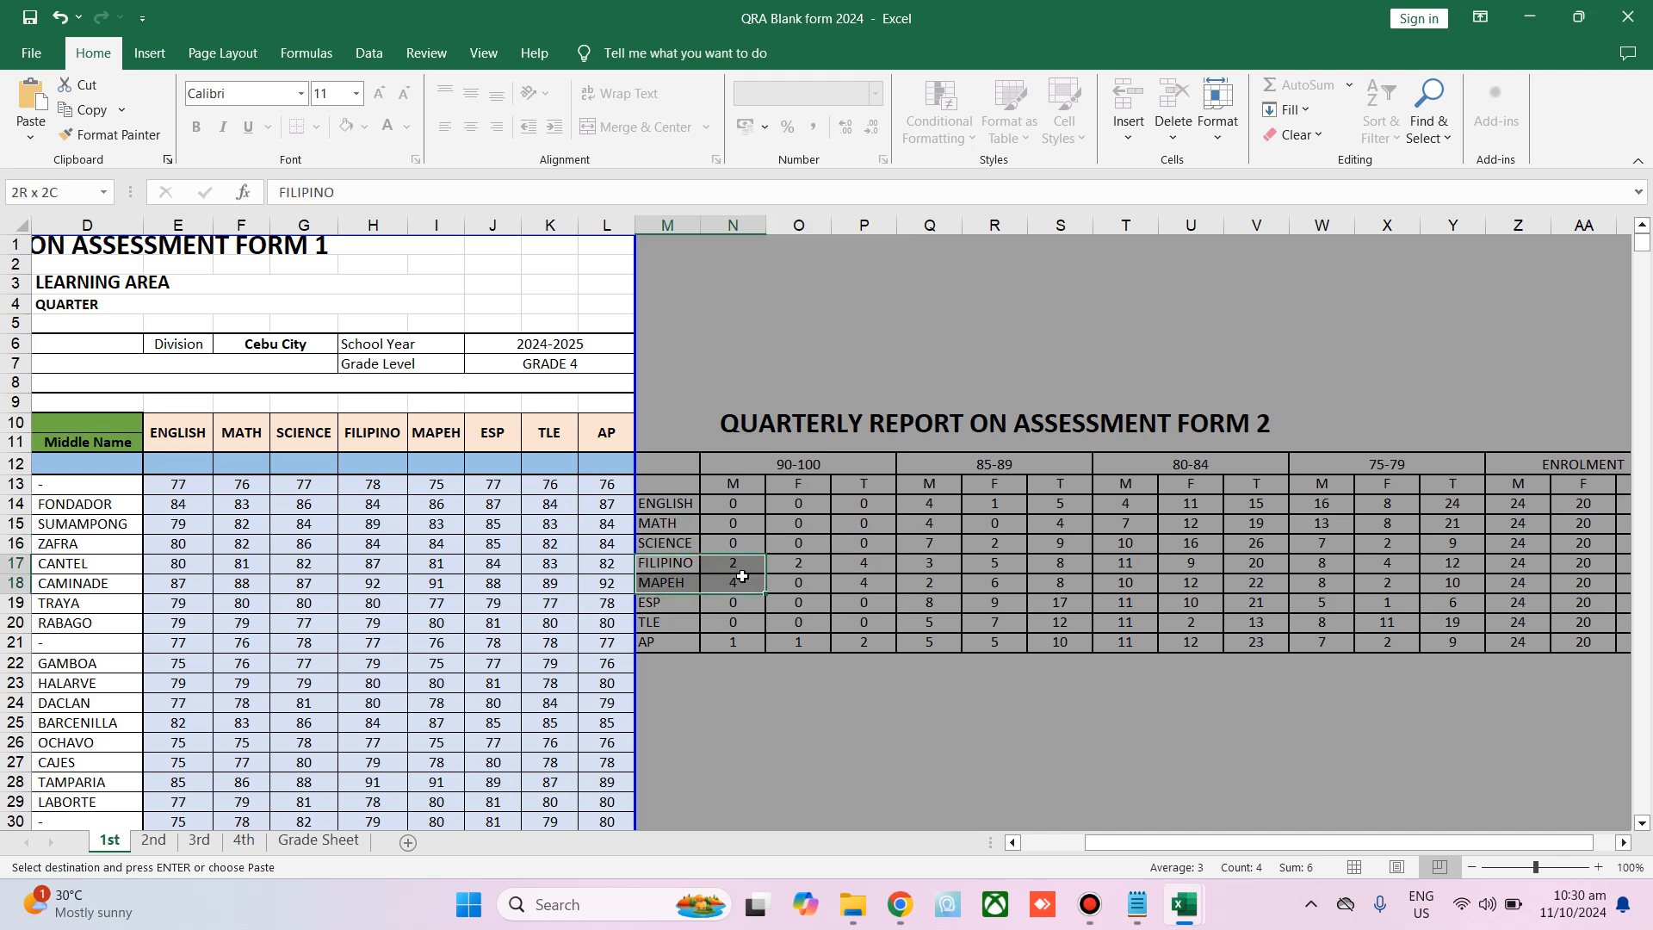
{"action": "left_click", "coordinate": [751, 679]}
{"action": "left_click", "coordinate": [745, 574]}
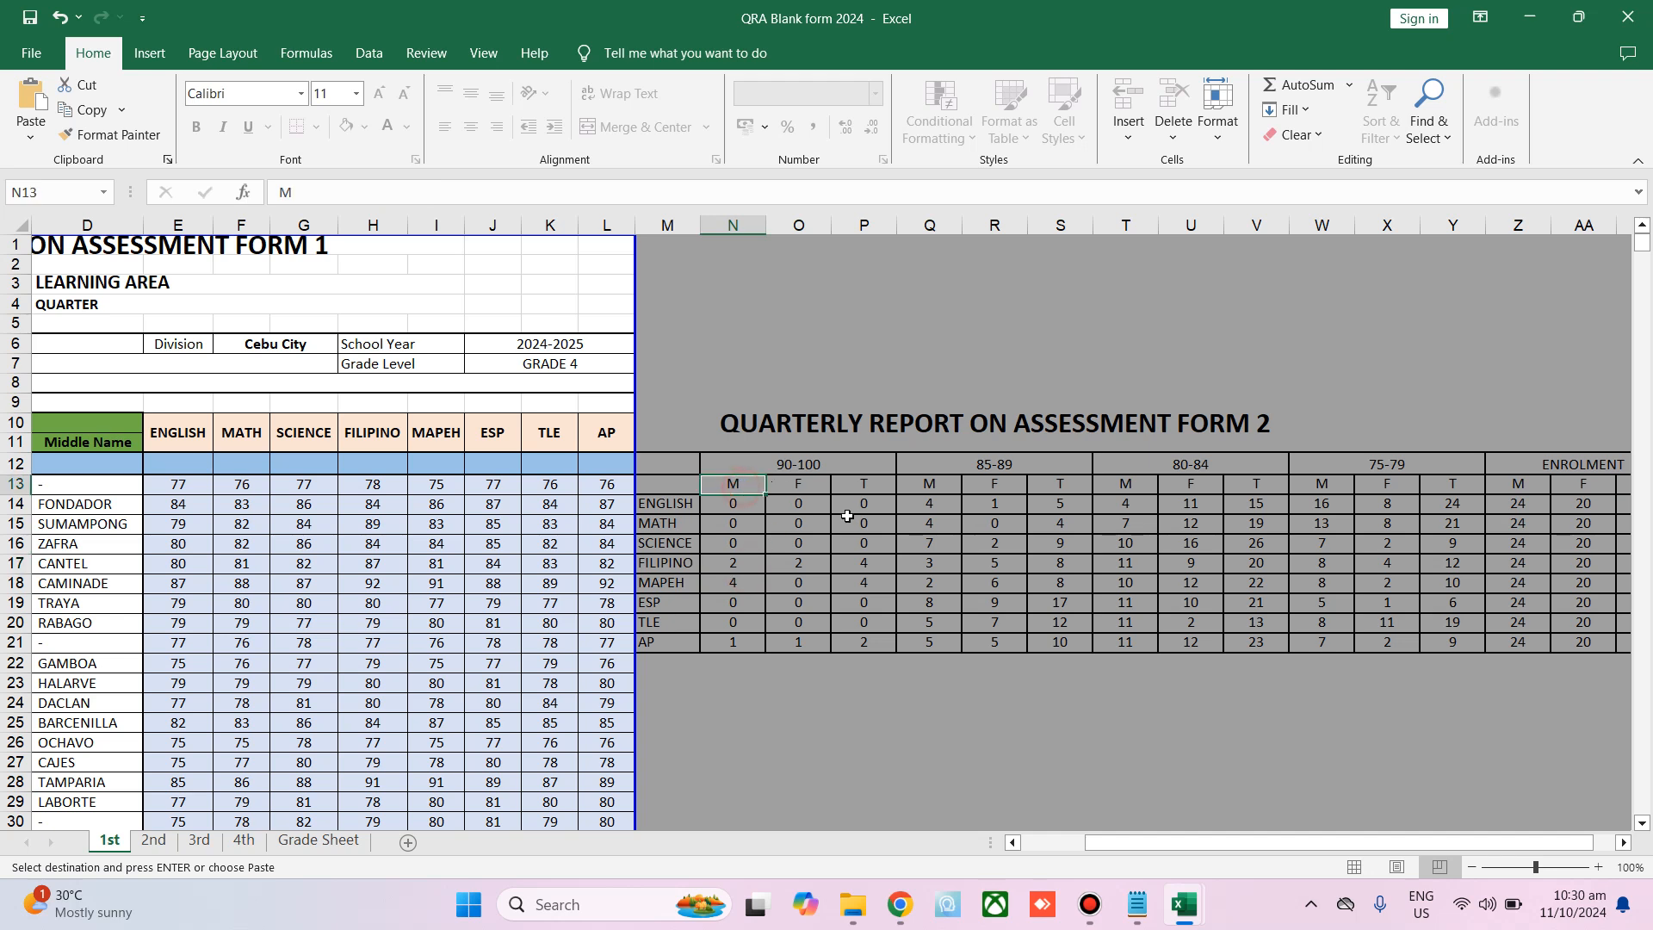
{"action": "left_click", "coordinate": [798, 564]}
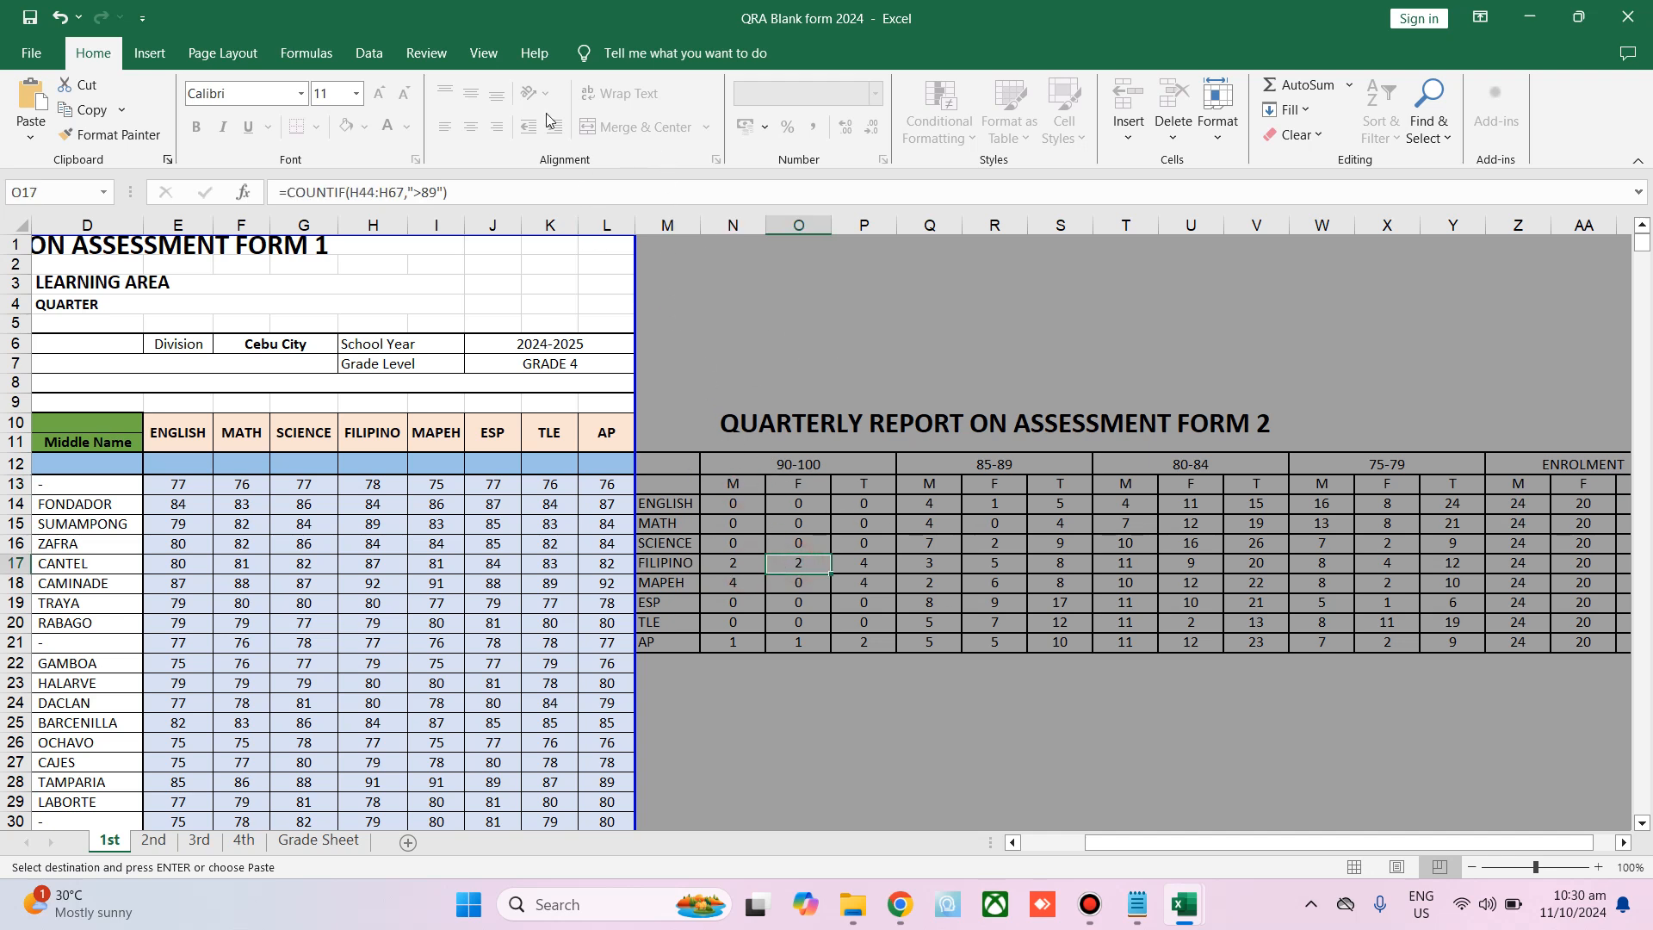
{"action": "left_click", "coordinate": [484, 53]}
Step: Switch the sheet to Normal view and review the SCIENCE and FILIPINO 90-100 counts
{"action": "left_click", "coordinate": [31, 110]}
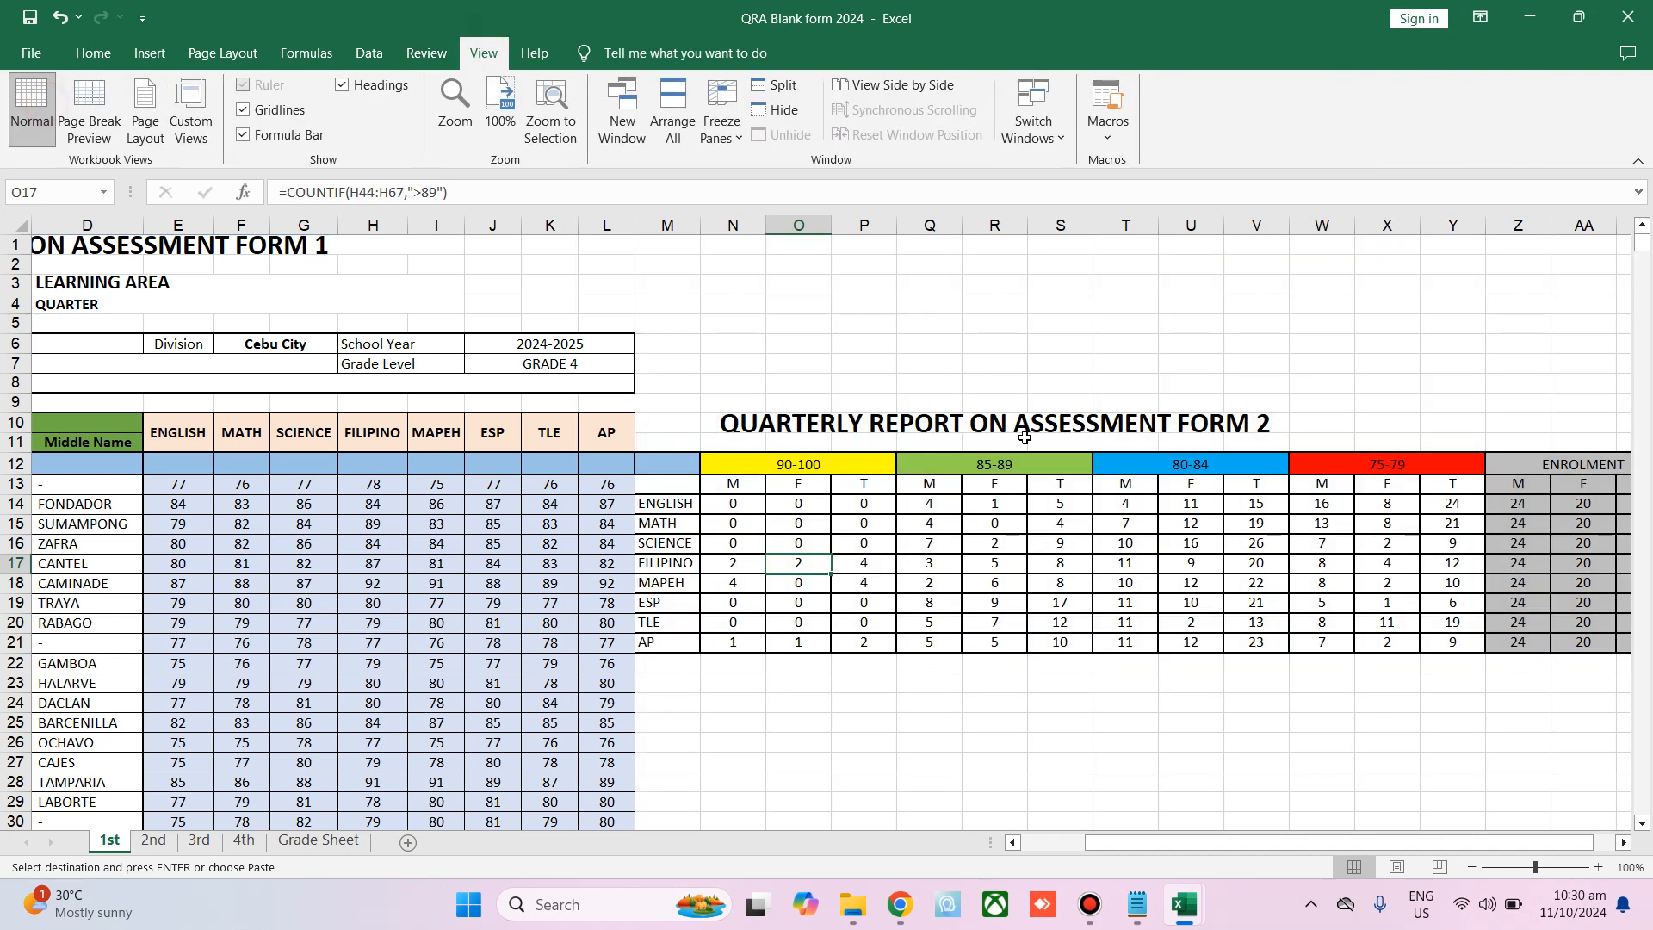
{"action": "left_click", "coordinate": [868, 745]}
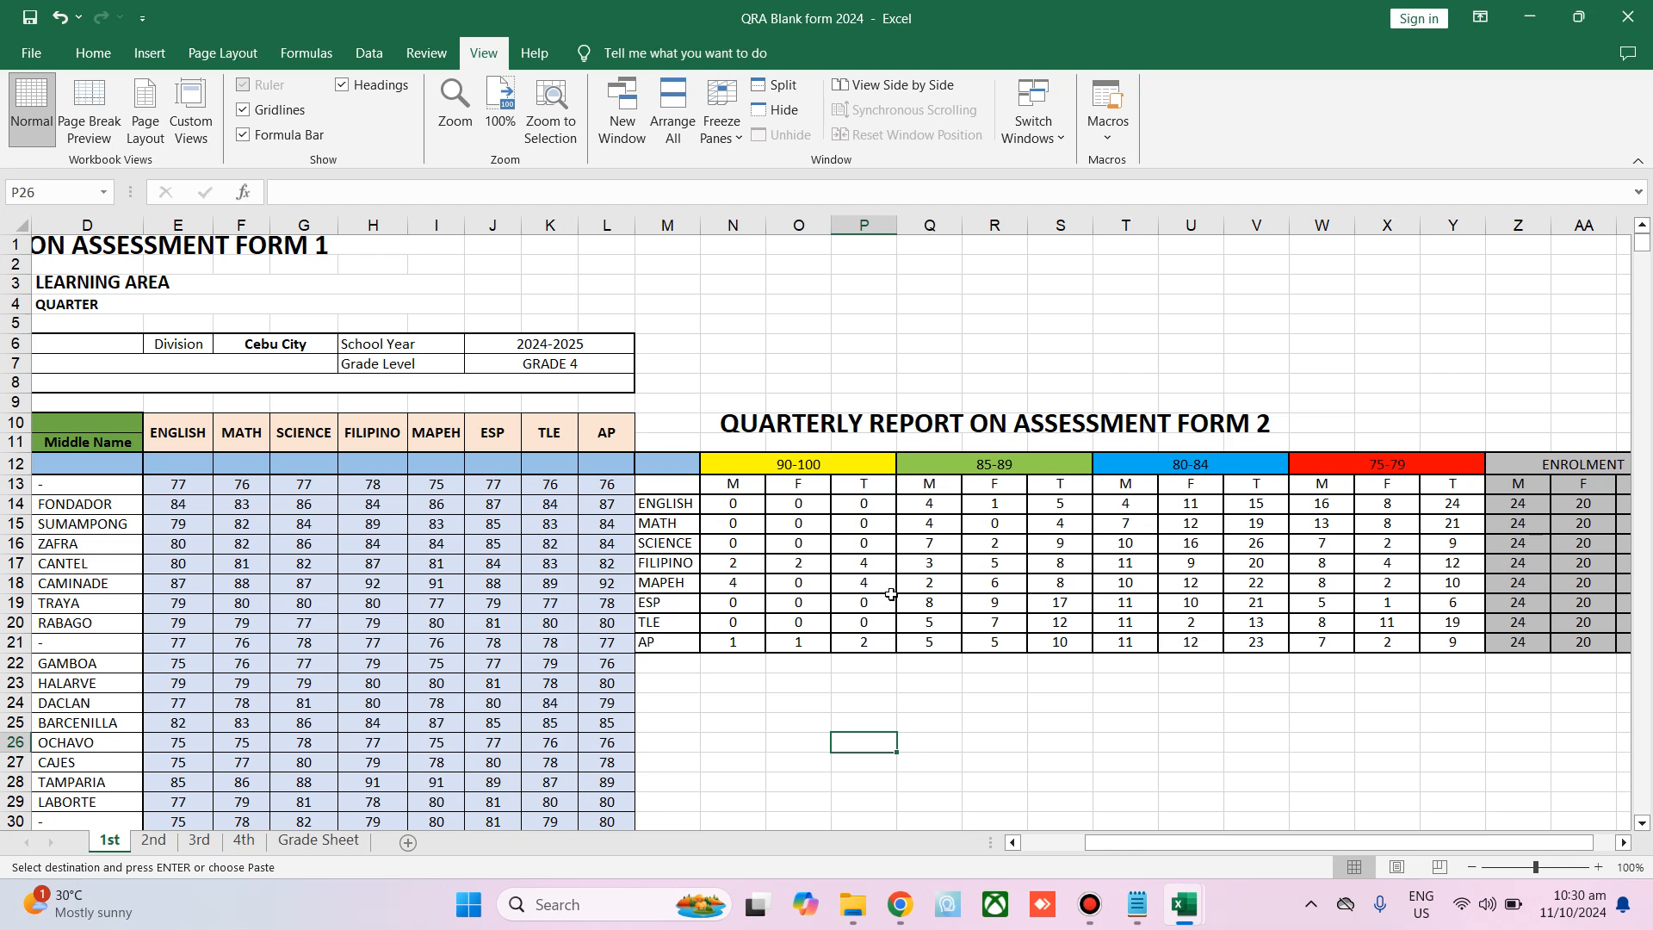
{"action": "left_click_drag", "start_coordinate": [728, 566], "coordinate": [861, 549]}
{"action": "left_click_drag", "start_coordinate": [1028, 718], "coordinate": [1006, 684]}
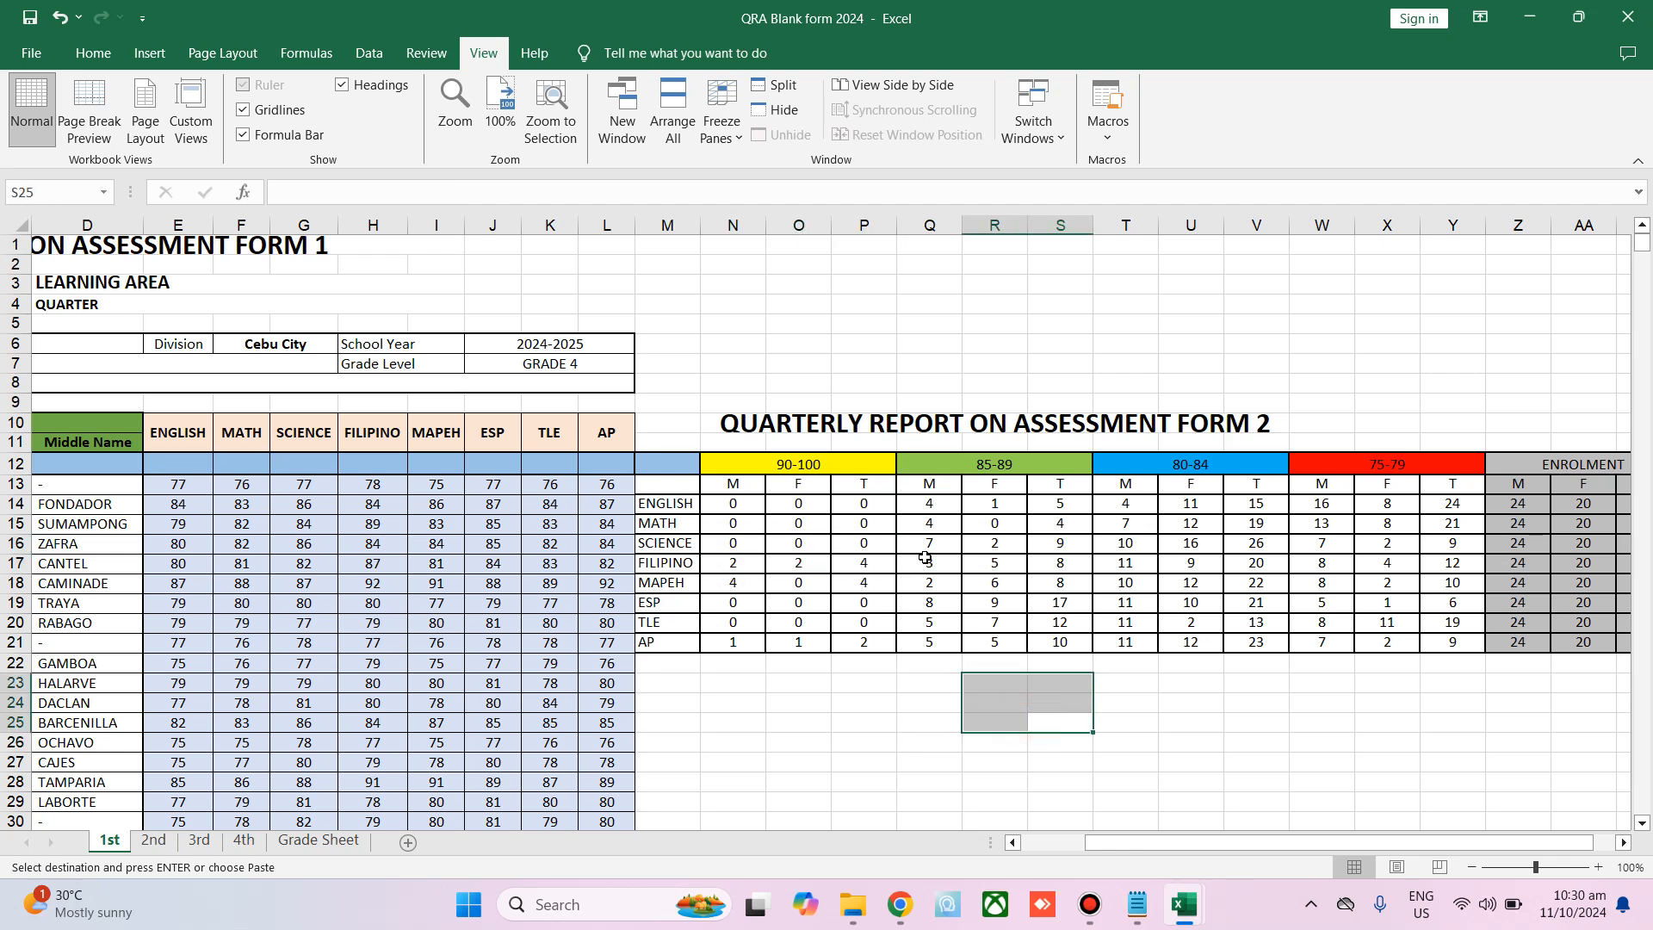
{"action": "left_click", "coordinate": [1248, 728]}
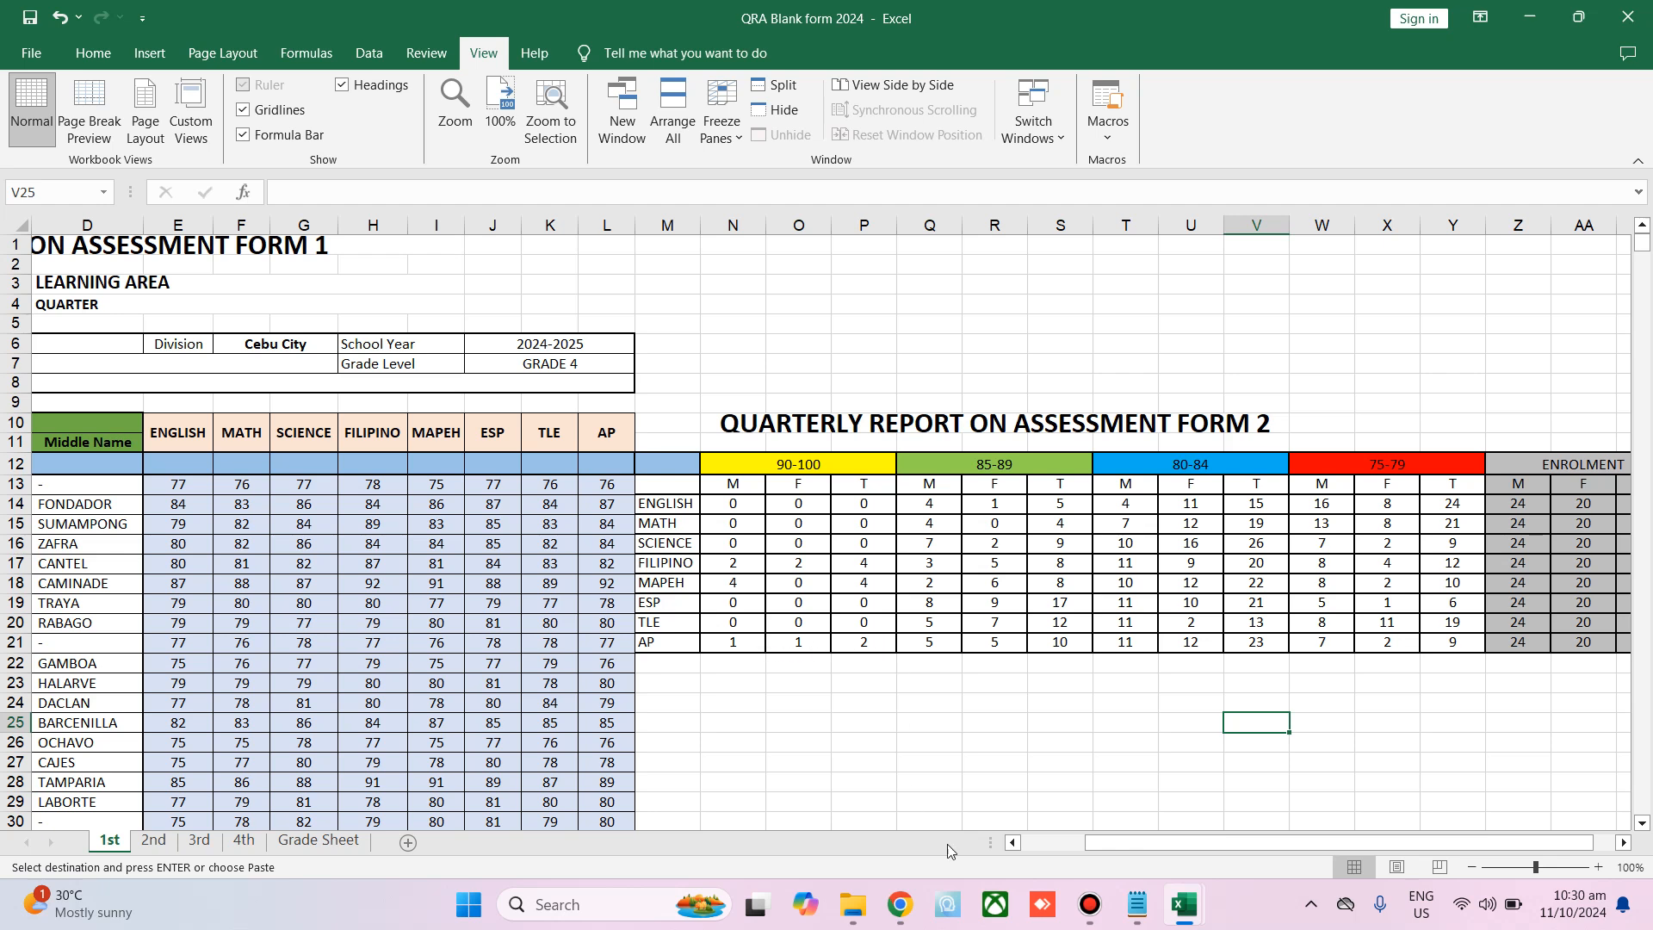
{"action": "left_click_drag", "start_coordinate": [1088, 852], "coordinate": [1155, 843]}
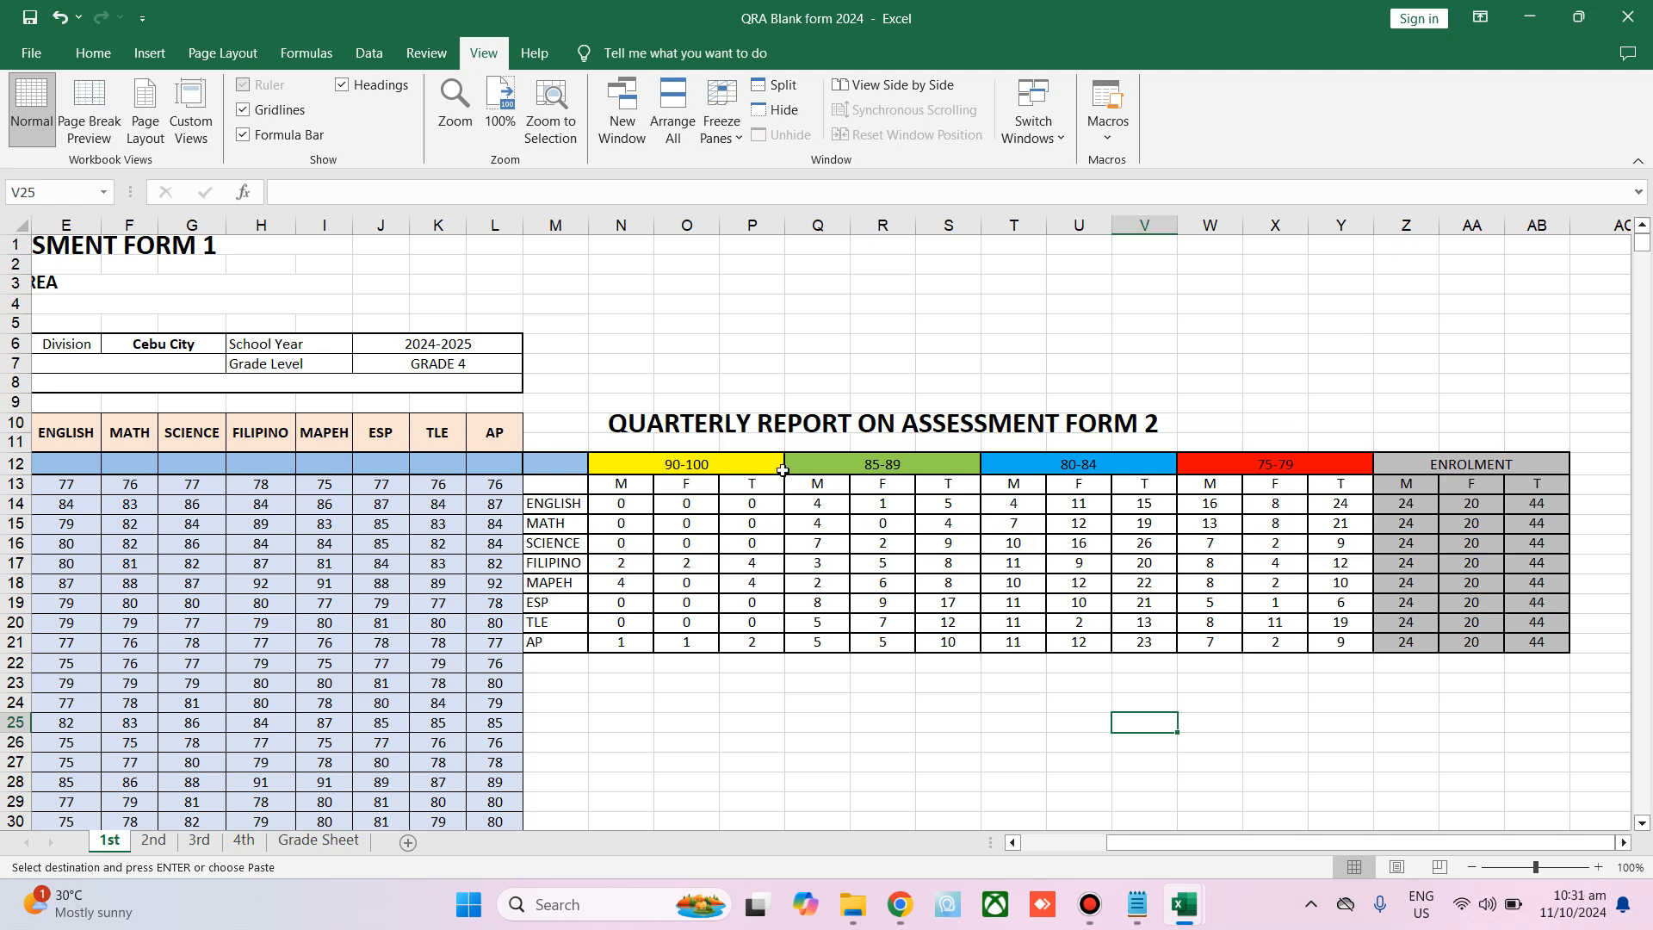
Step: Check the 85-89 band and the enrolment totals of 24 male, 20 female, 44 learners
{"action": "left_click", "coordinate": [887, 473]}
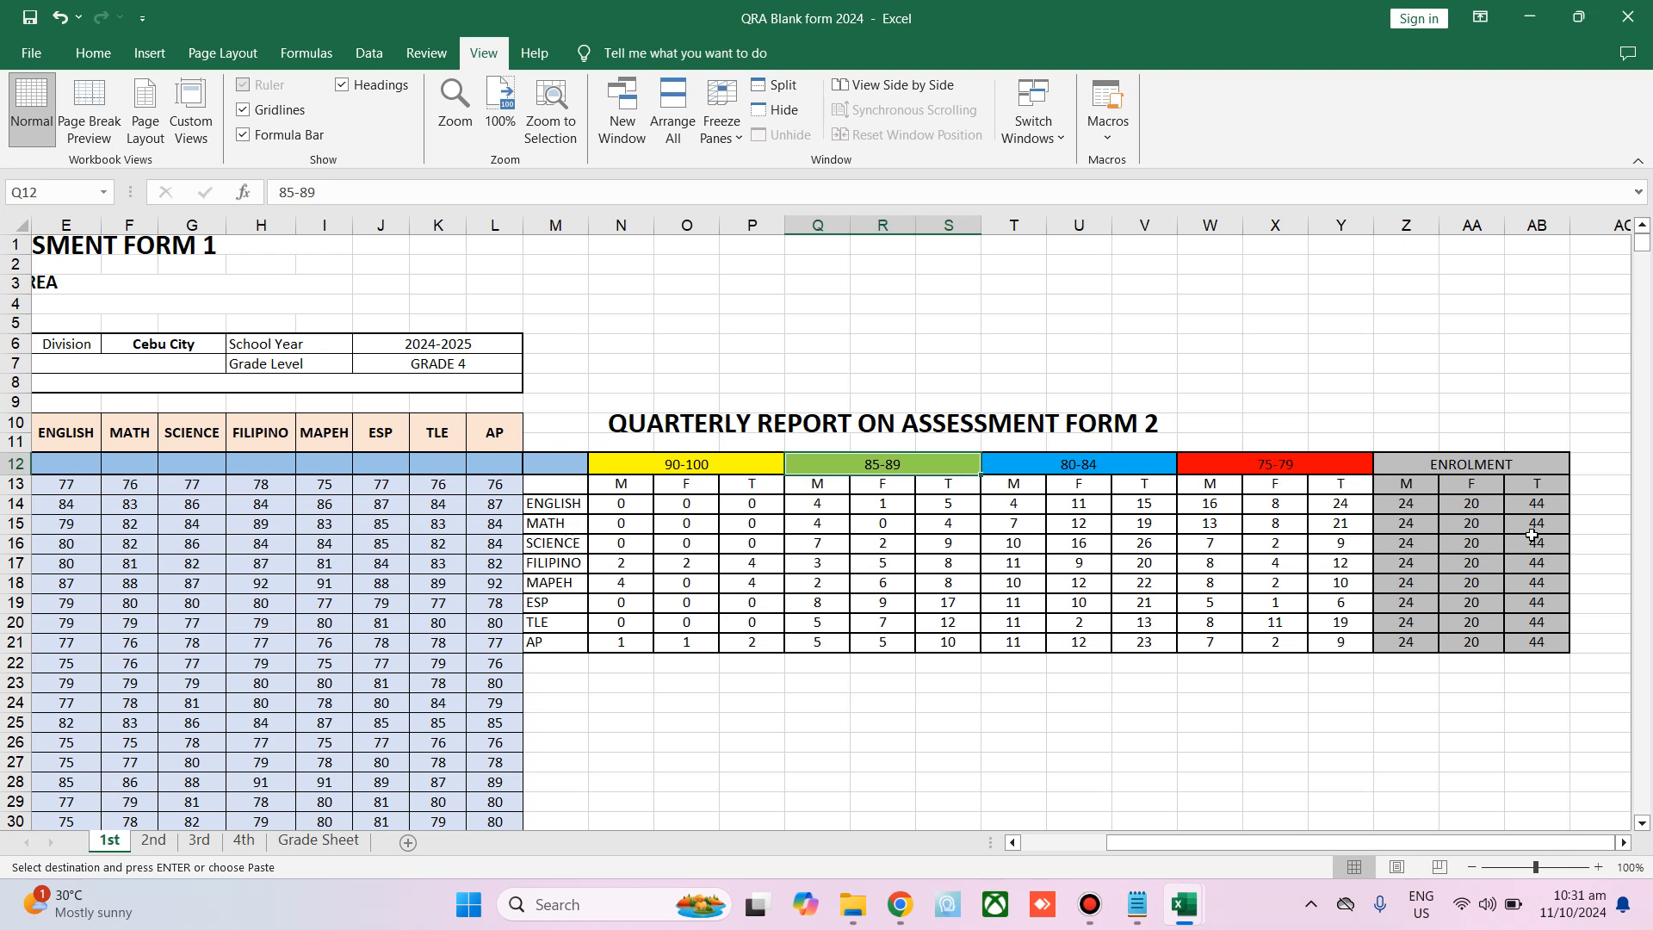
{"action": "left_click_drag", "start_coordinate": [1528, 506], "coordinate": [1522, 638]}
{"action": "scroll", "coordinate": [1129, 757], "scroll_direction": "left", "scroll_amount": 10}
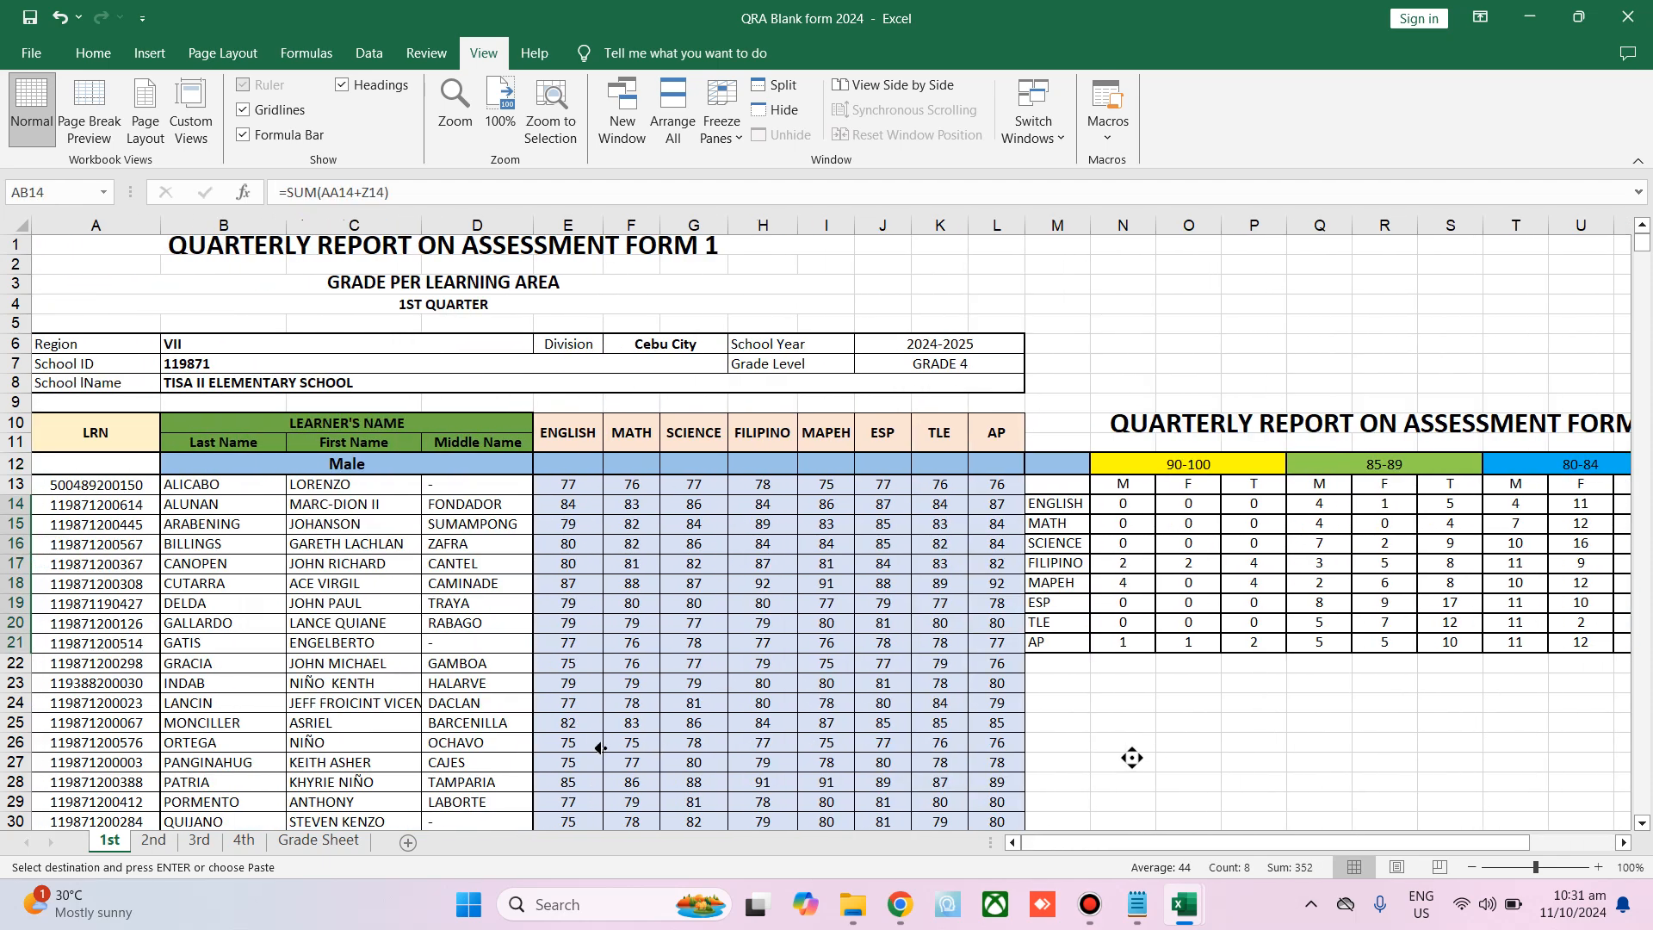
{"action": "scroll", "coordinate": [522, 746], "scroll_direction": "down", "scroll_amount": 4}
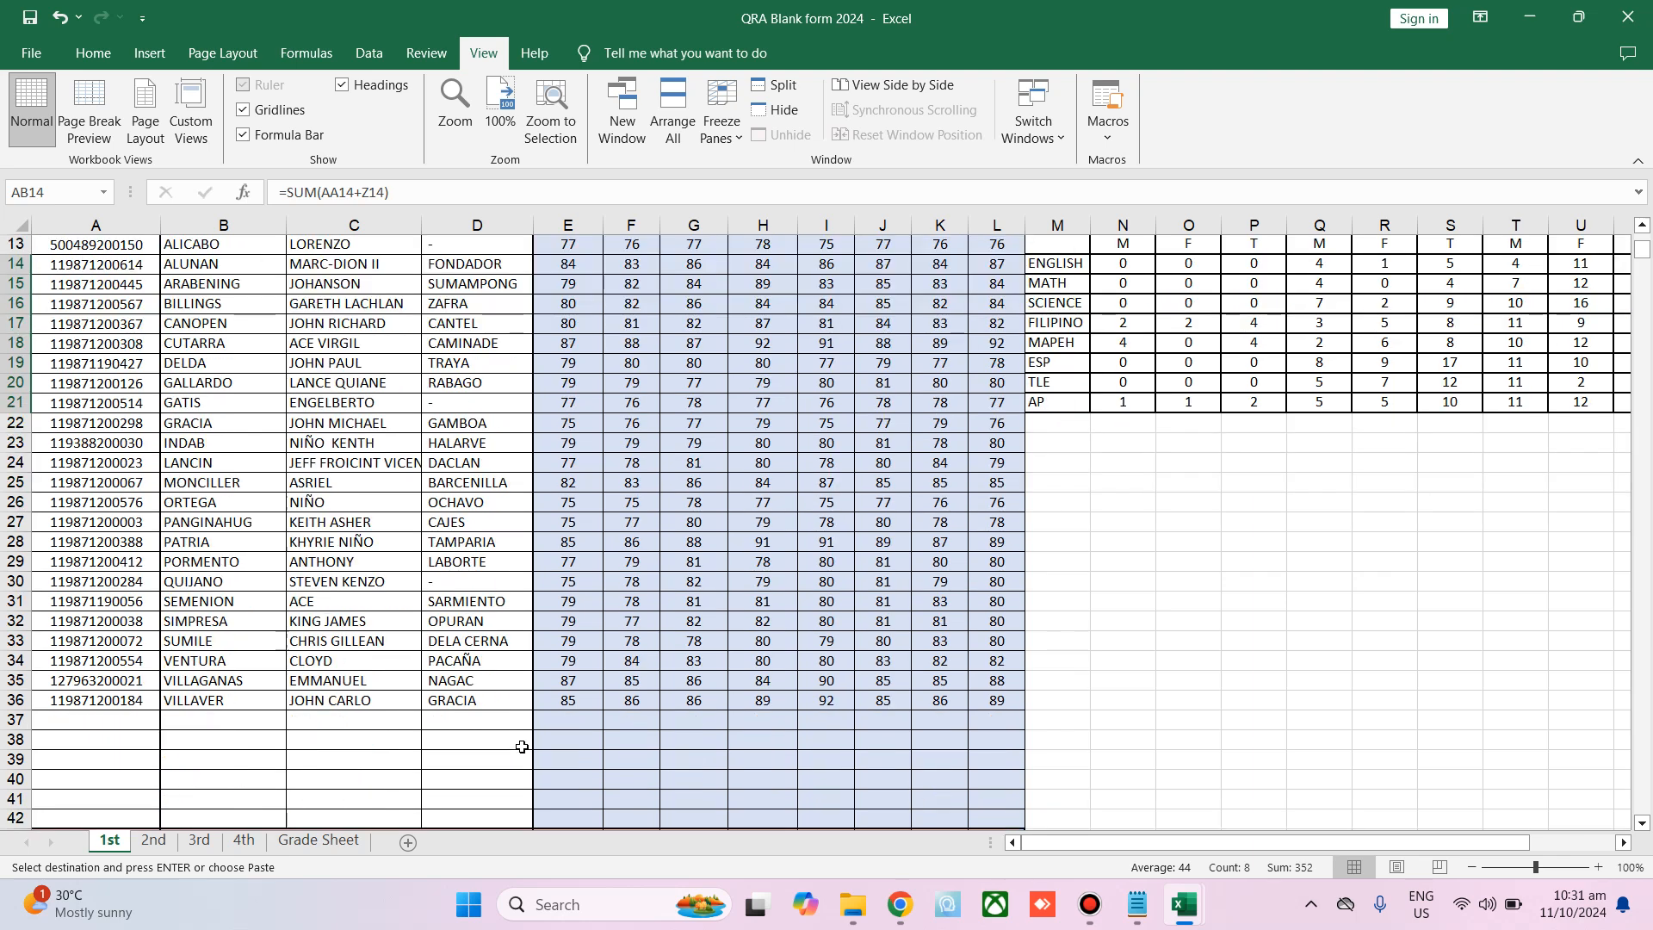
{"action": "scroll", "coordinate": [522, 747], "scroll_direction": "up", "scroll_amount": 4}
{"action": "scroll", "coordinate": [508, 576], "scroll_direction": "down", "scroll_amount": 3}
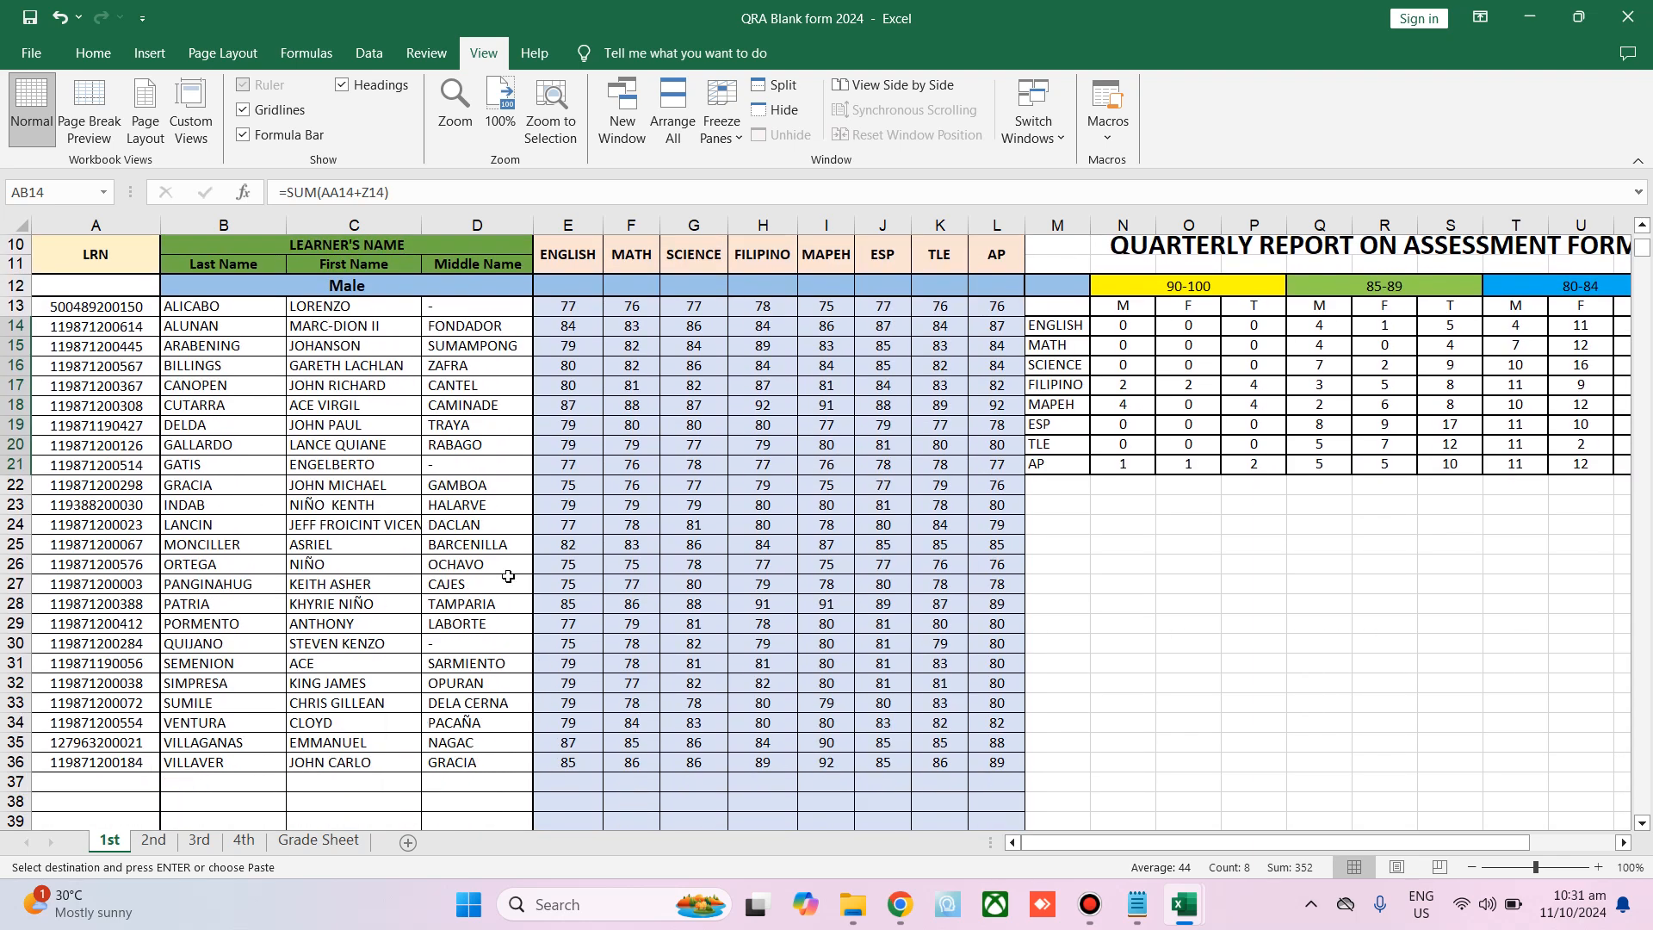
{"action": "scroll", "coordinate": [574, 519], "scroll_direction": "up", "scroll_amount": 3}
{"action": "scroll", "coordinate": [606, 581], "scroll_direction": "down", "scroll_amount": 4}
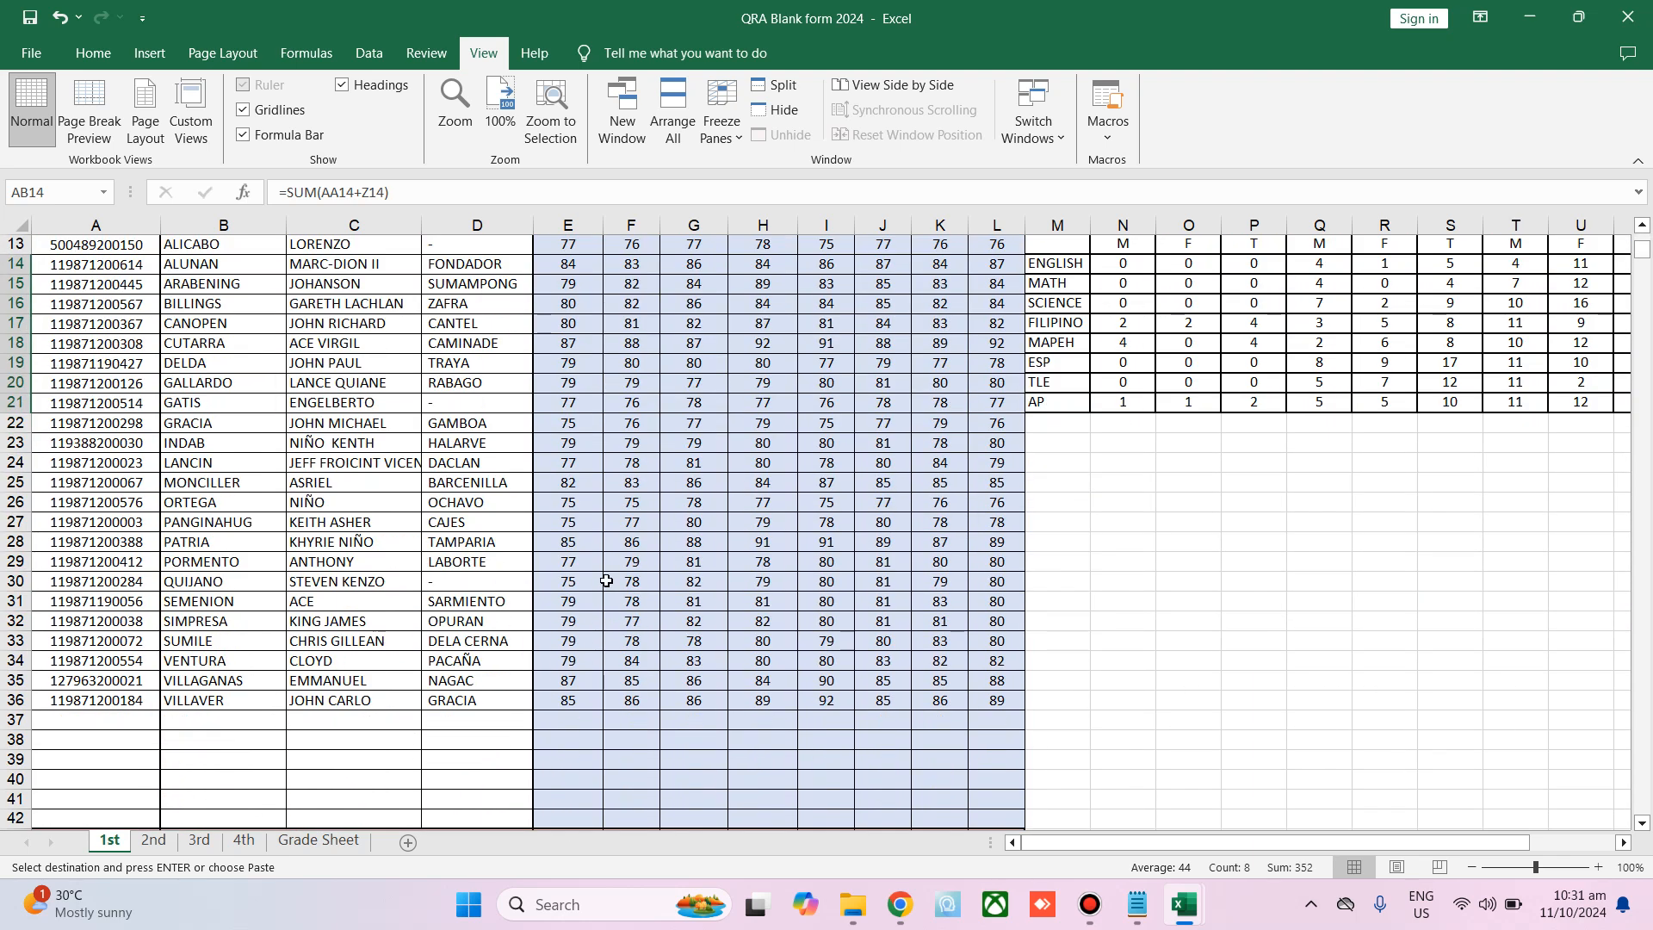
{"action": "scroll", "coordinate": [606, 582], "scroll_direction": "down", "scroll_amount": 6}
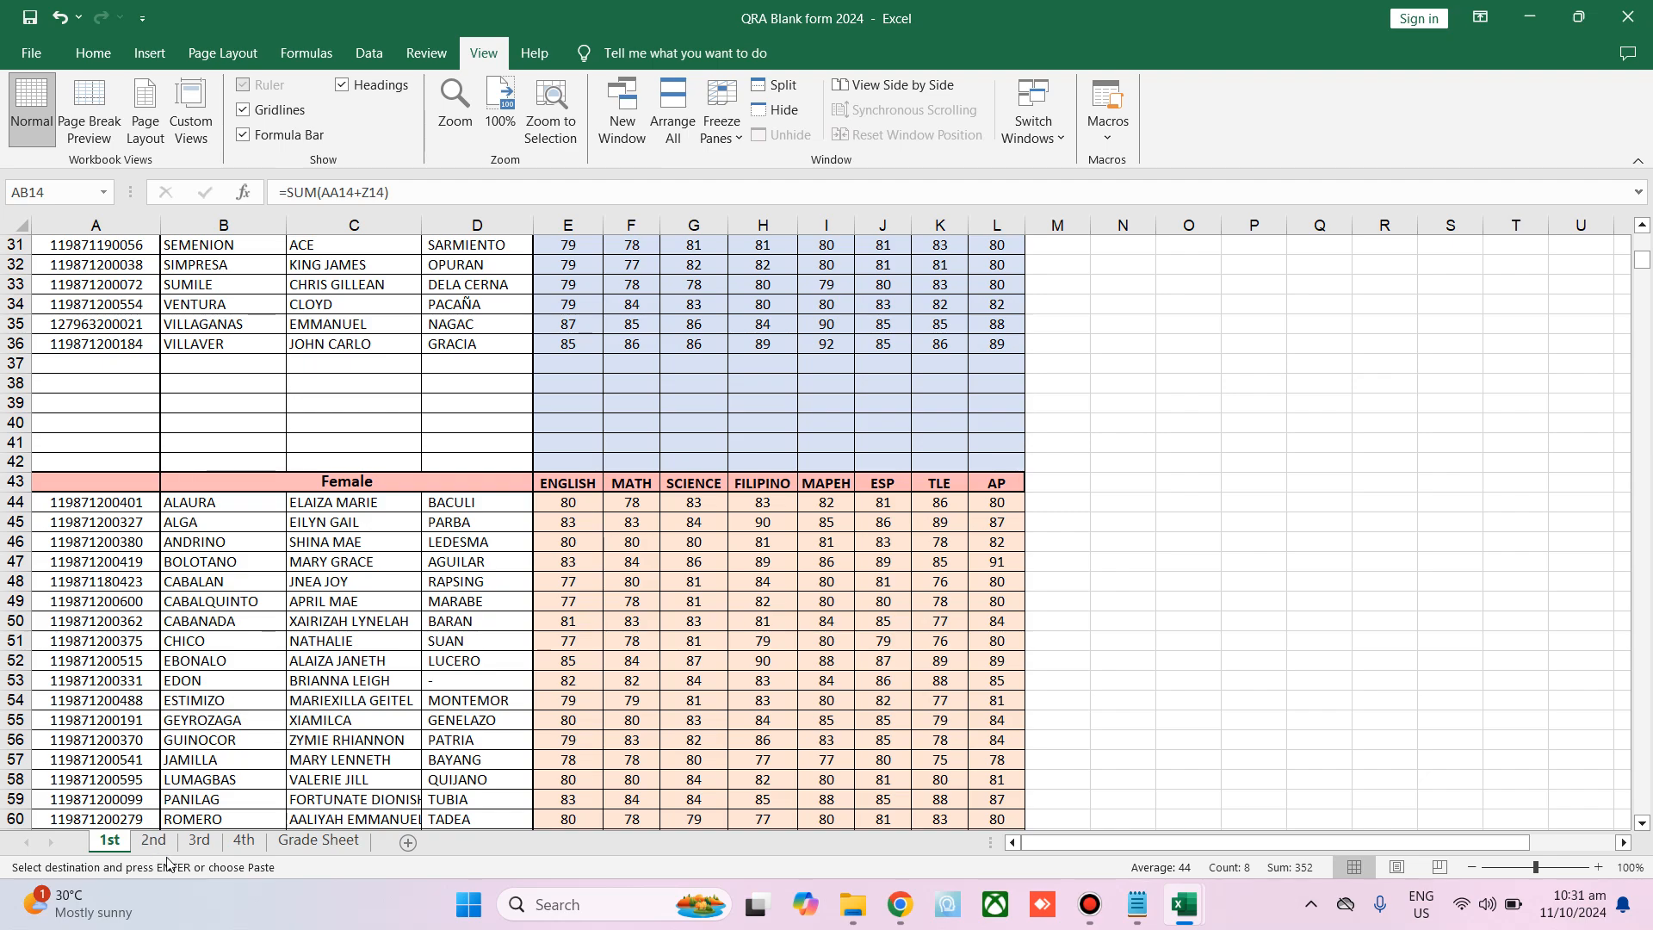
Step: On the Grade Sheet, check the first learner's FILIPINO grade and first-quarter grades
{"action": "left_click", "coordinate": [303, 842]}
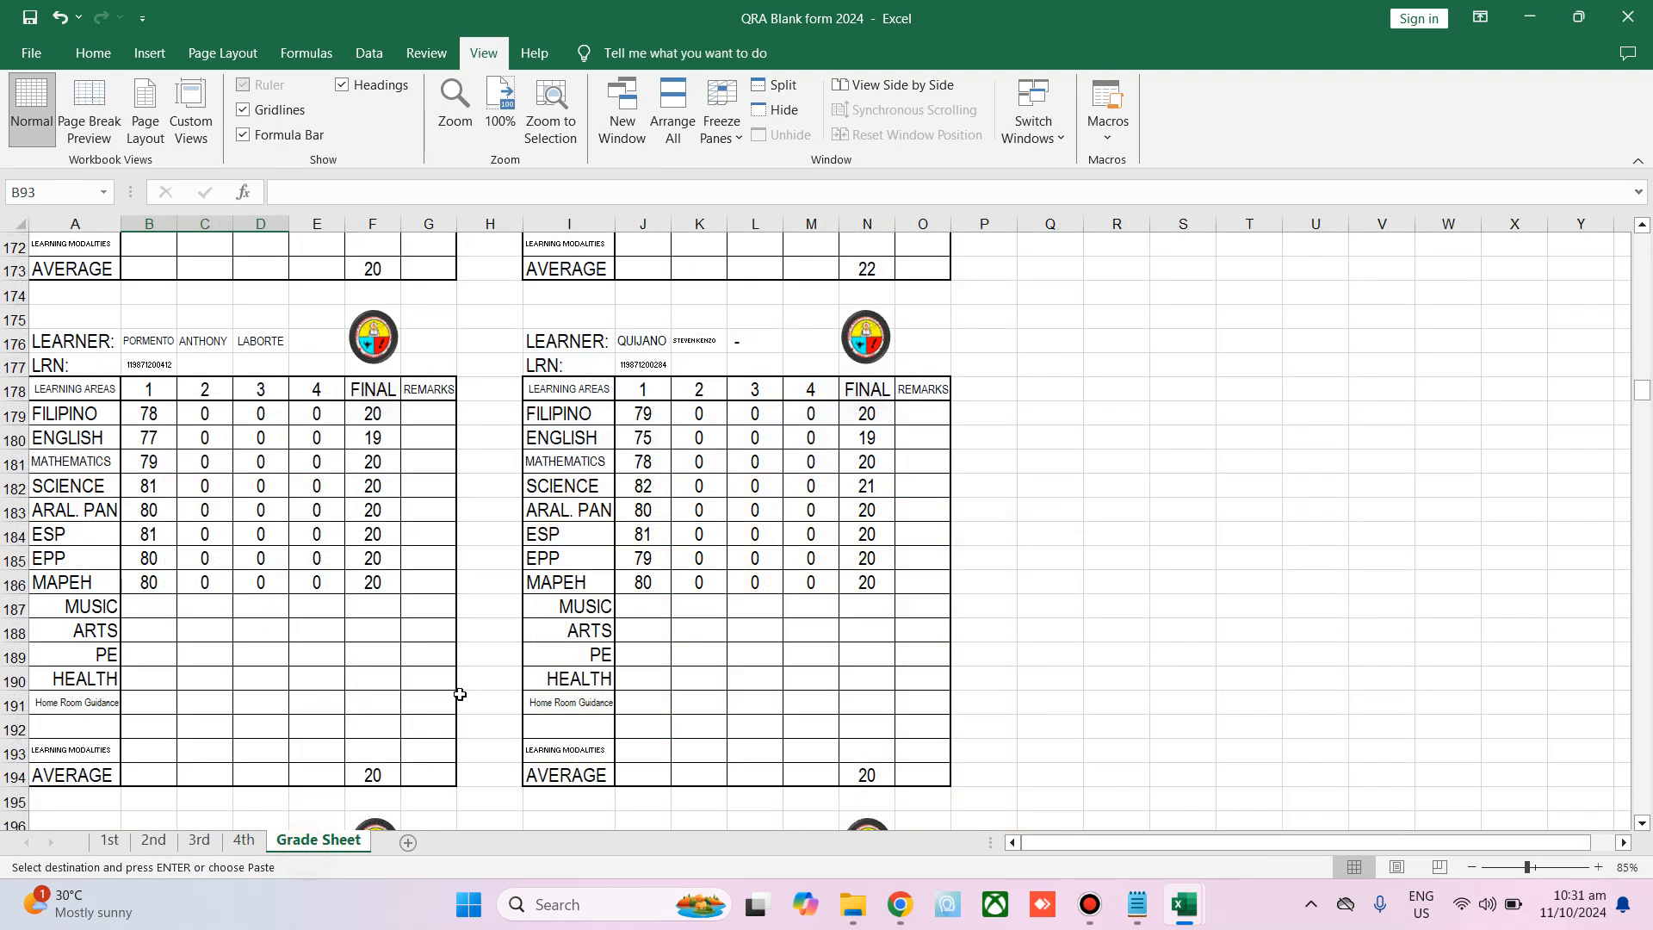
{"action": "scroll", "coordinate": [422, 717], "scroll_direction": "up", "scroll_amount": 20}
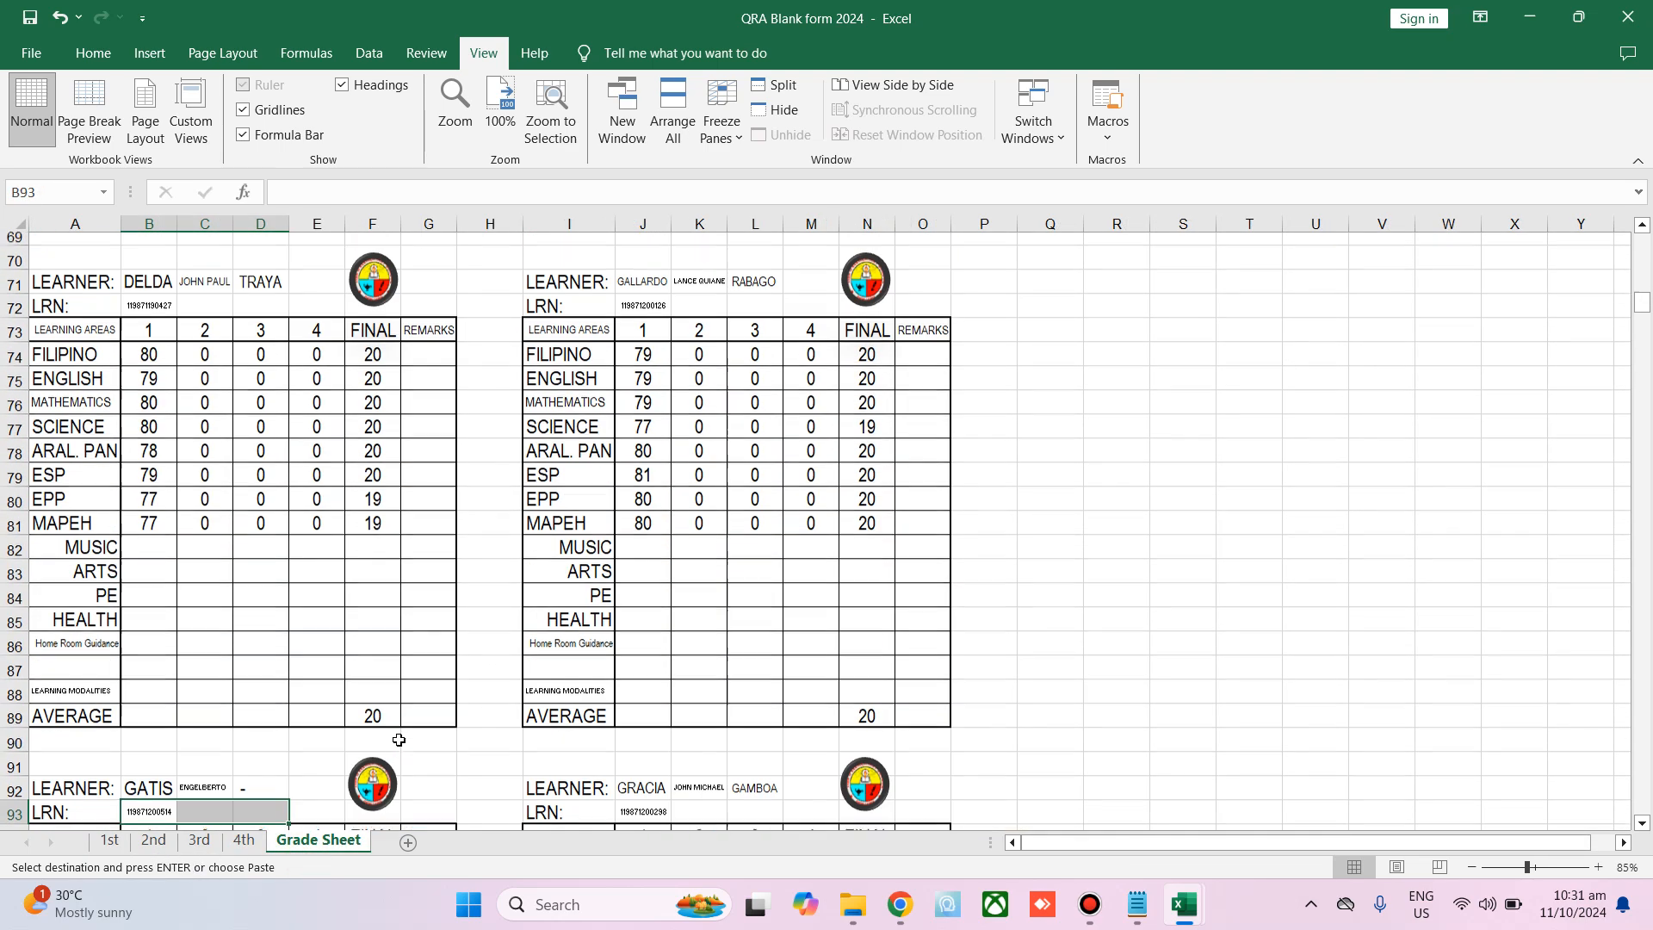
{"action": "scroll", "coordinate": [399, 741], "scroll_direction": "up", "scroll_amount": 9}
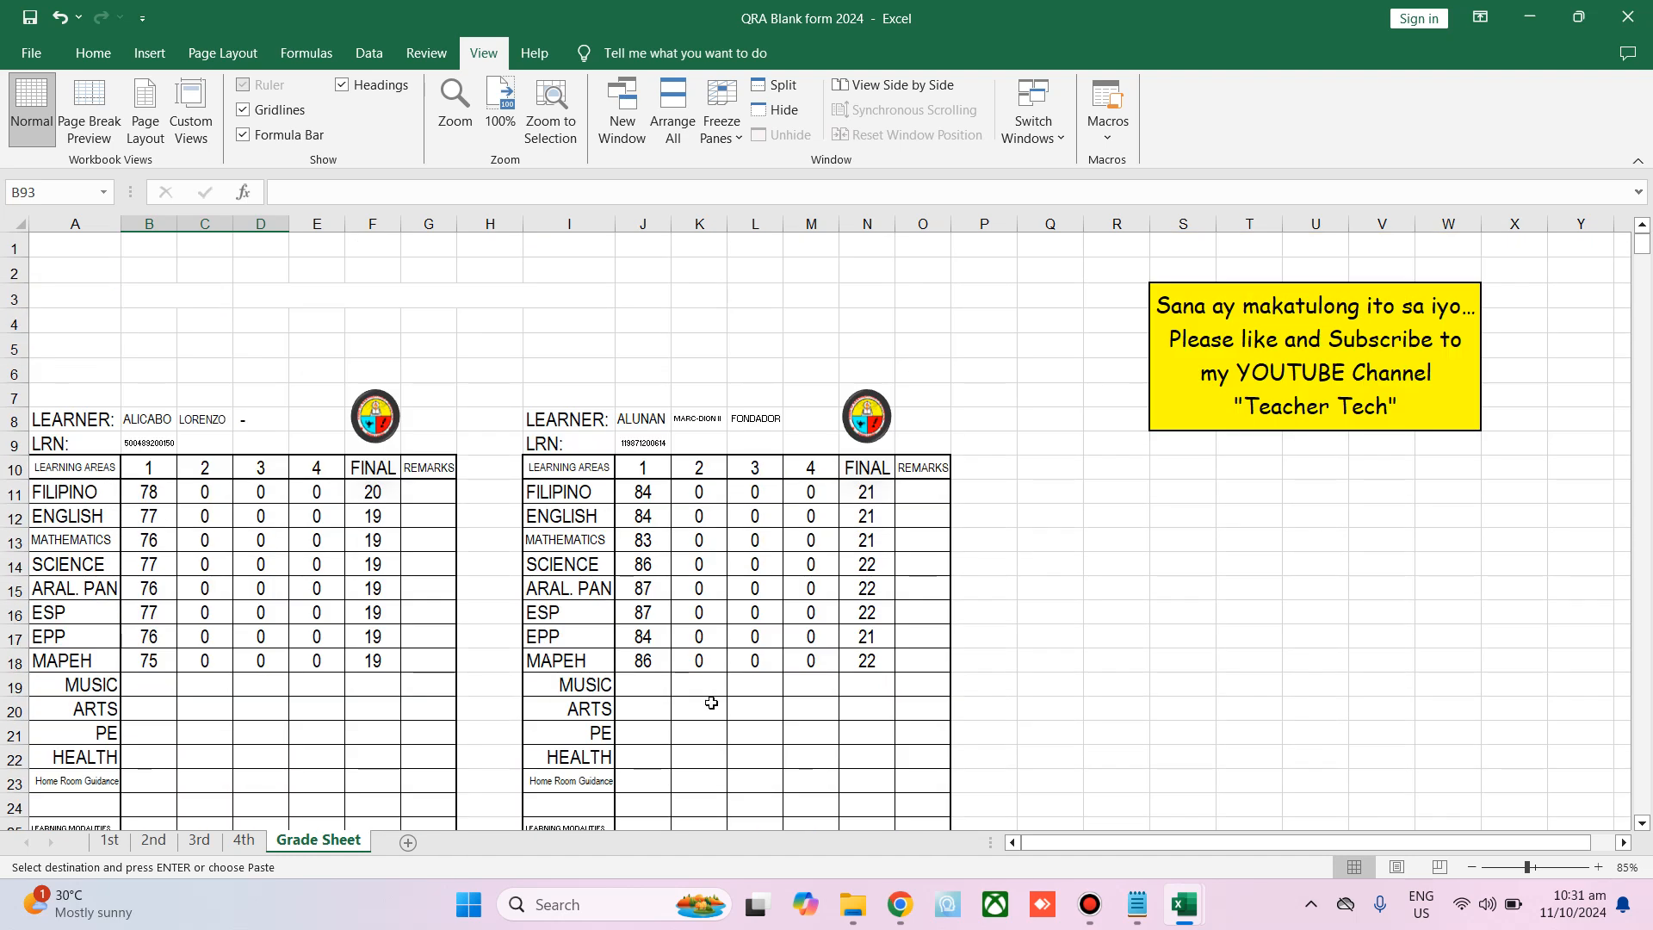
{"action": "scroll", "coordinate": [567, 613], "scroll_direction": "down", "scroll_amount": 2}
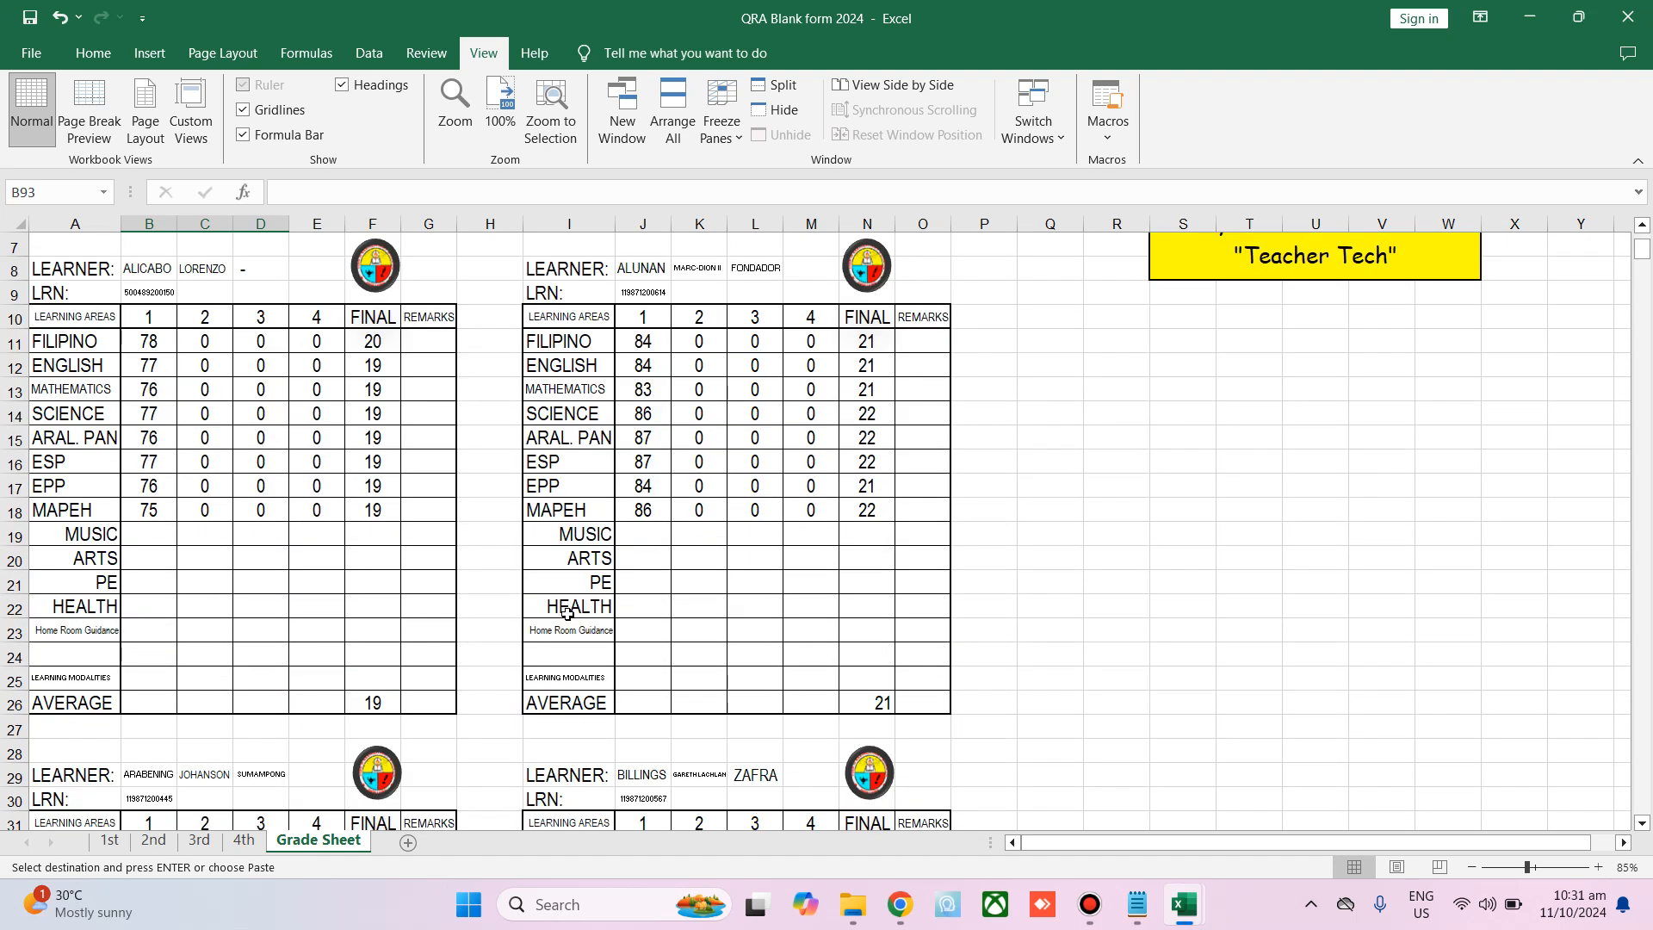
{"action": "left_click", "coordinate": [157, 345]}
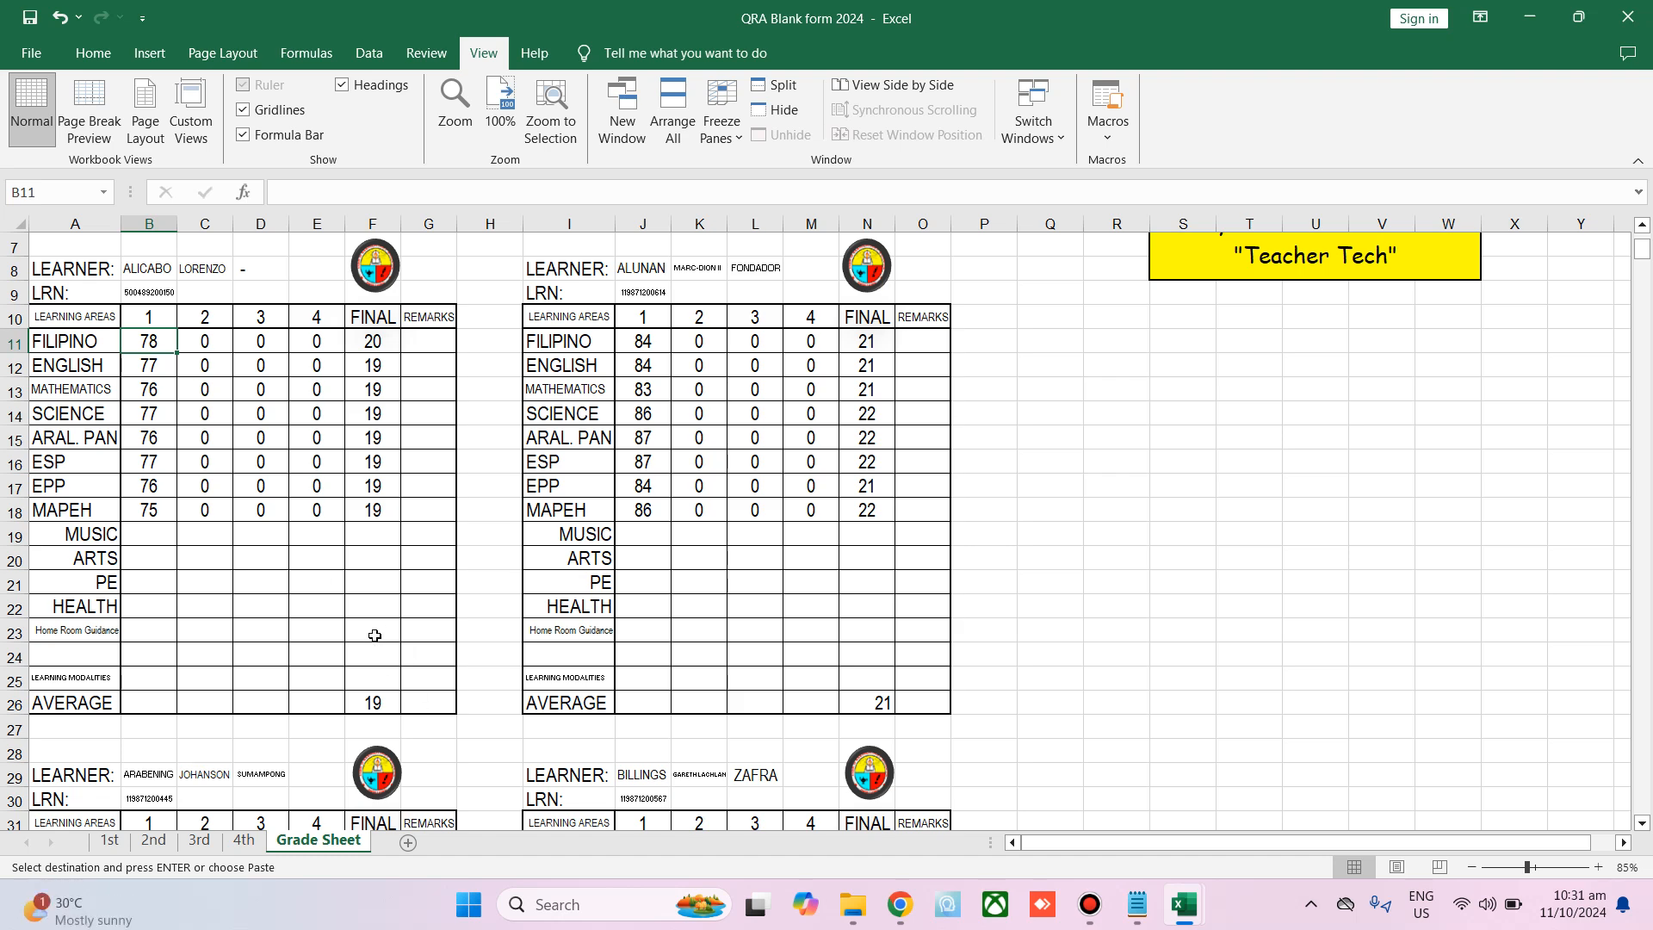
{"action": "left_click", "coordinate": [433, 560]}
{"action": "scroll", "coordinate": [175, 448], "scroll_direction": "up", "scroll_amount": 2}
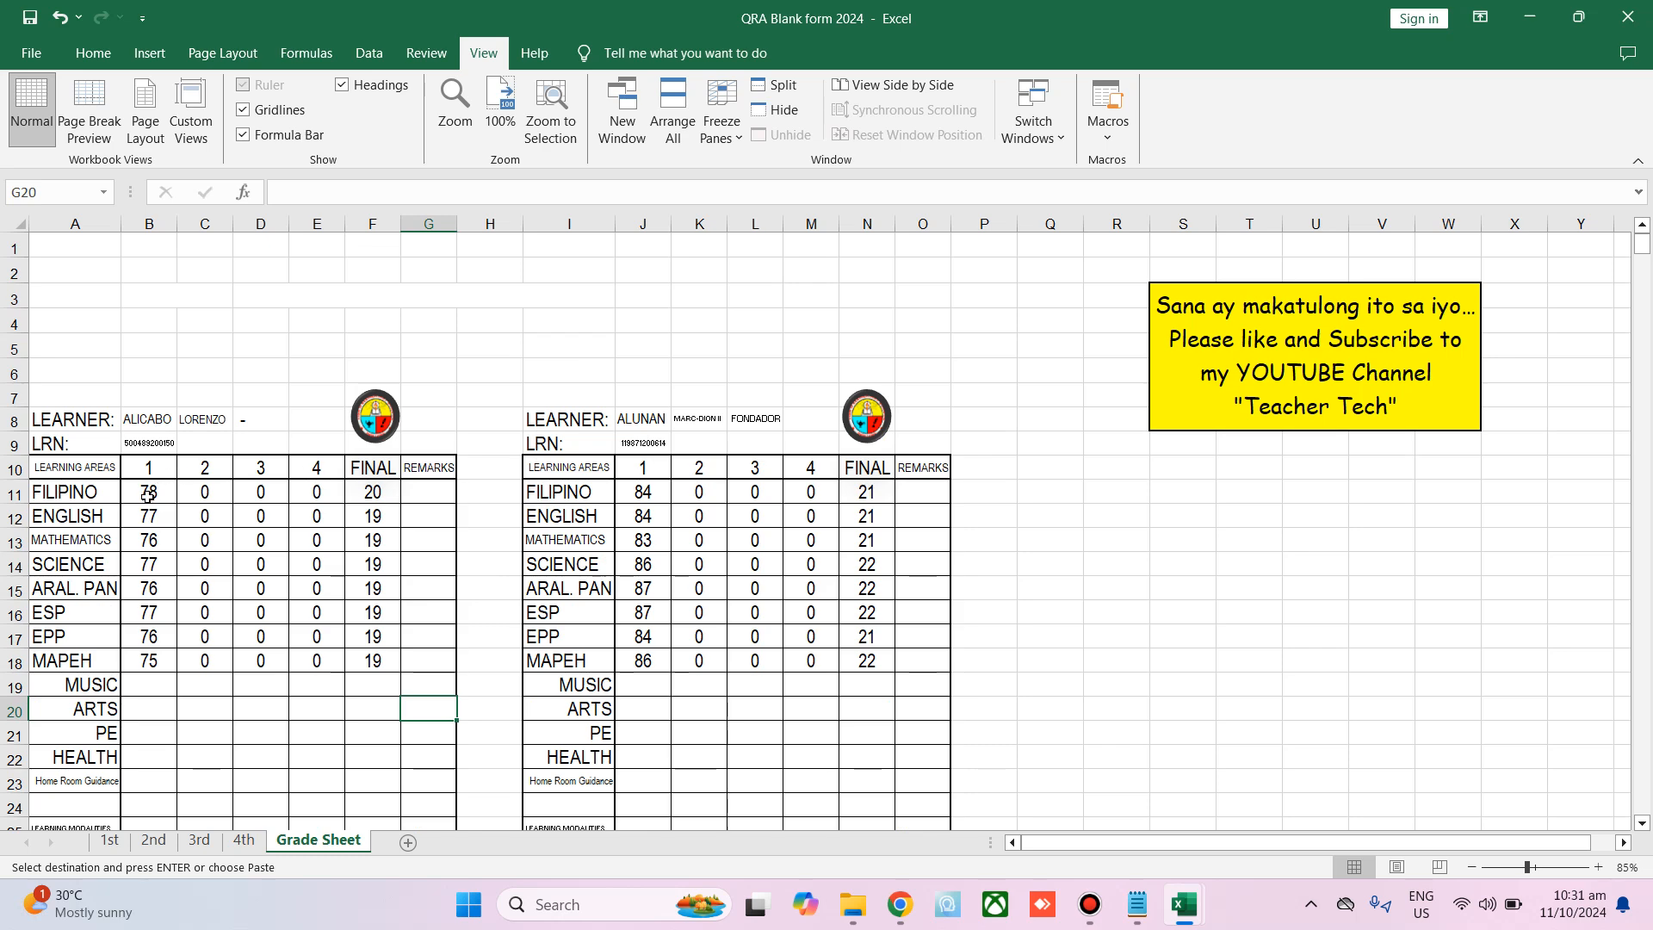
{"action": "left_click_drag", "start_coordinate": [148, 495], "coordinate": [212, 598]}
{"action": "left_click_drag", "start_coordinate": [659, 495], "coordinate": [654, 642]}
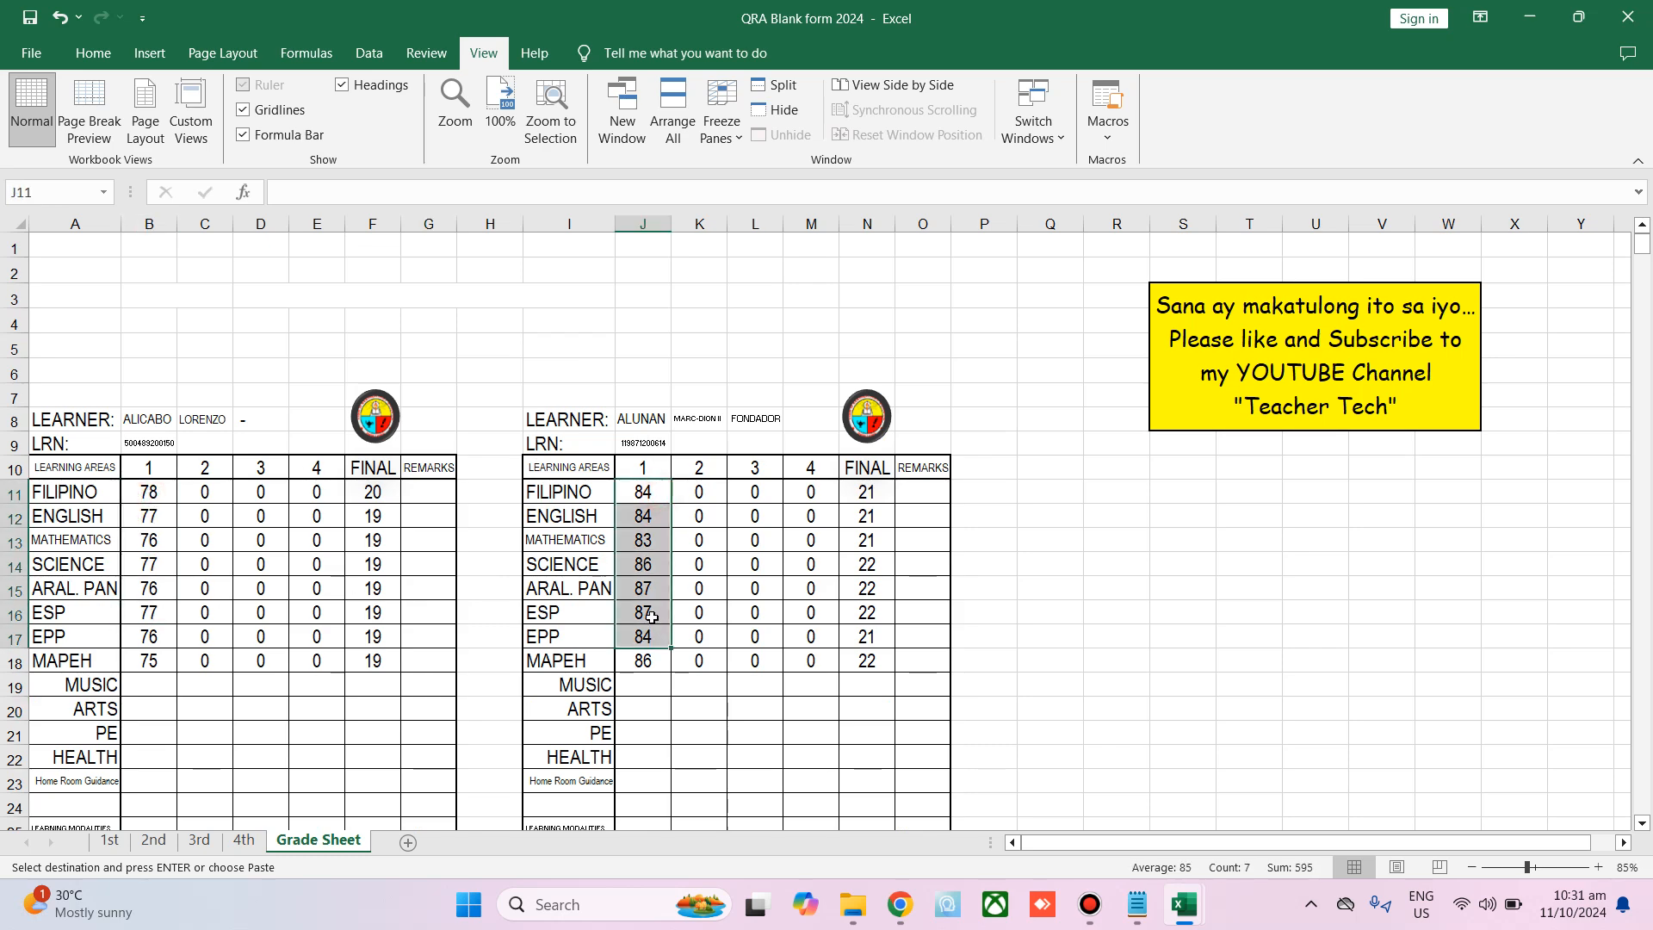
{"action": "scroll", "coordinate": [559, 579], "scroll_direction": "down", "scroll_amount": 2}
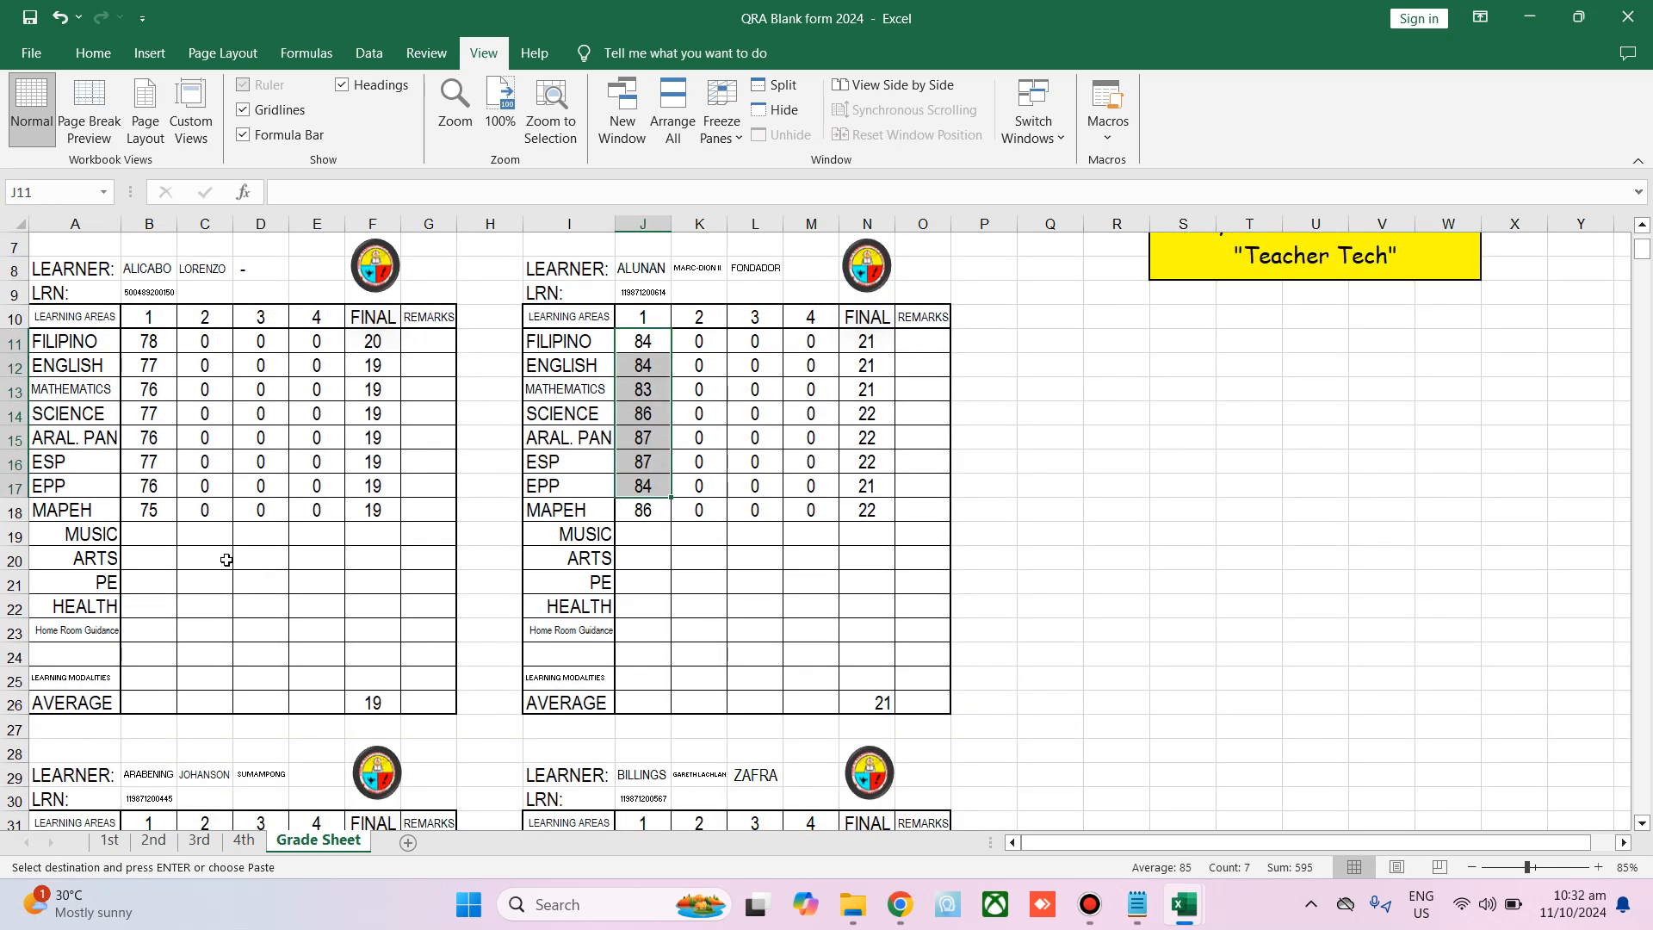
{"action": "left_click", "coordinate": [255, 590]}
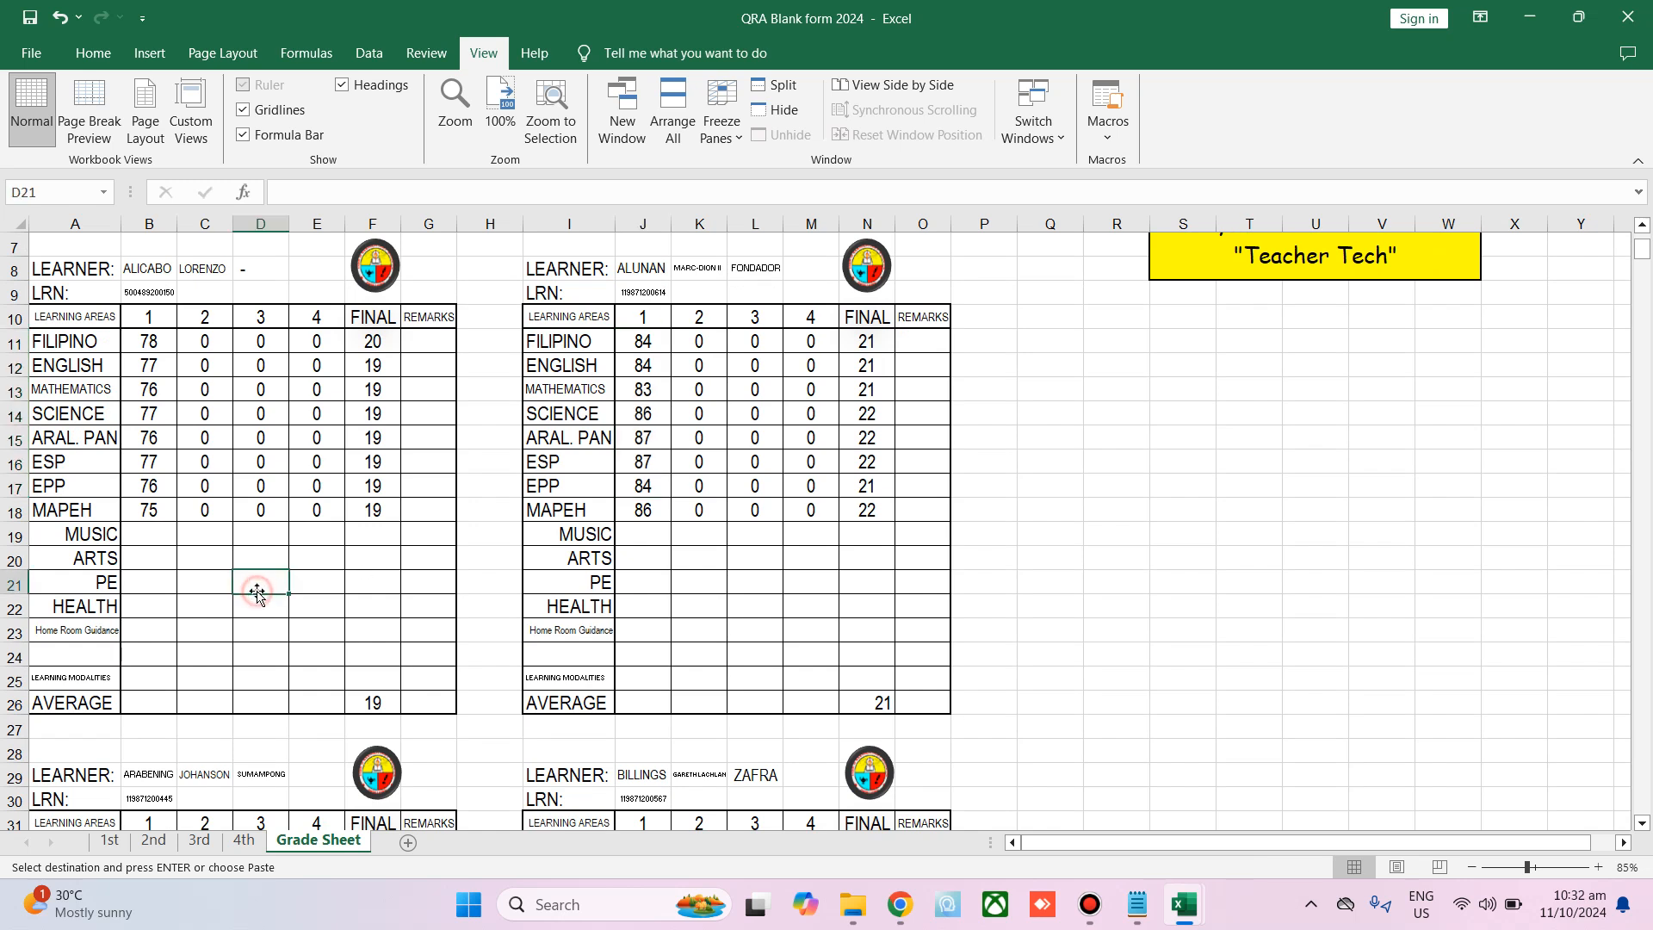
Step: Select the final-grade columns of the first three learners' report cards
{"action": "left_click", "coordinate": [380, 339]}
{"action": "left_click_drag", "start_coordinate": [380, 339], "coordinate": [409, 501]}
{"action": "left_click_drag", "start_coordinate": [867, 341], "coordinate": [867, 511]}
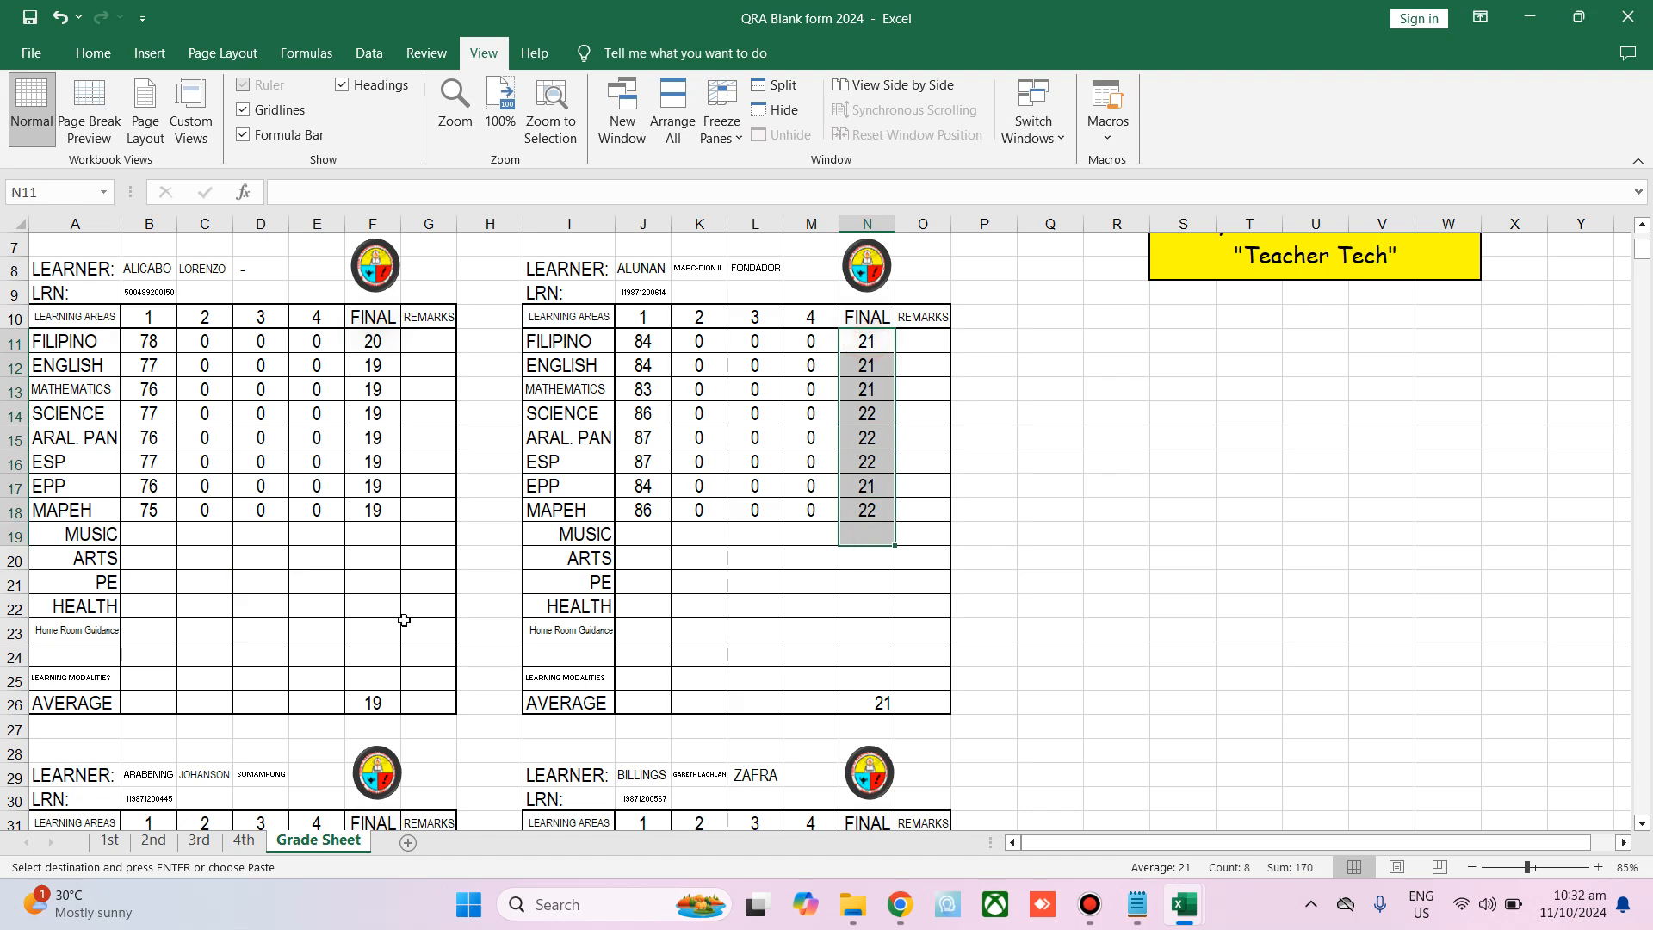
{"action": "scroll", "coordinate": [400, 607], "scroll_direction": "down", "scroll_amount": 4}
{"action": "left_click", "coordinate": [373, 560]}
{"action": "left_click_drag", "start_coordinate": [383, 670], "coordinate": [377, 756]}
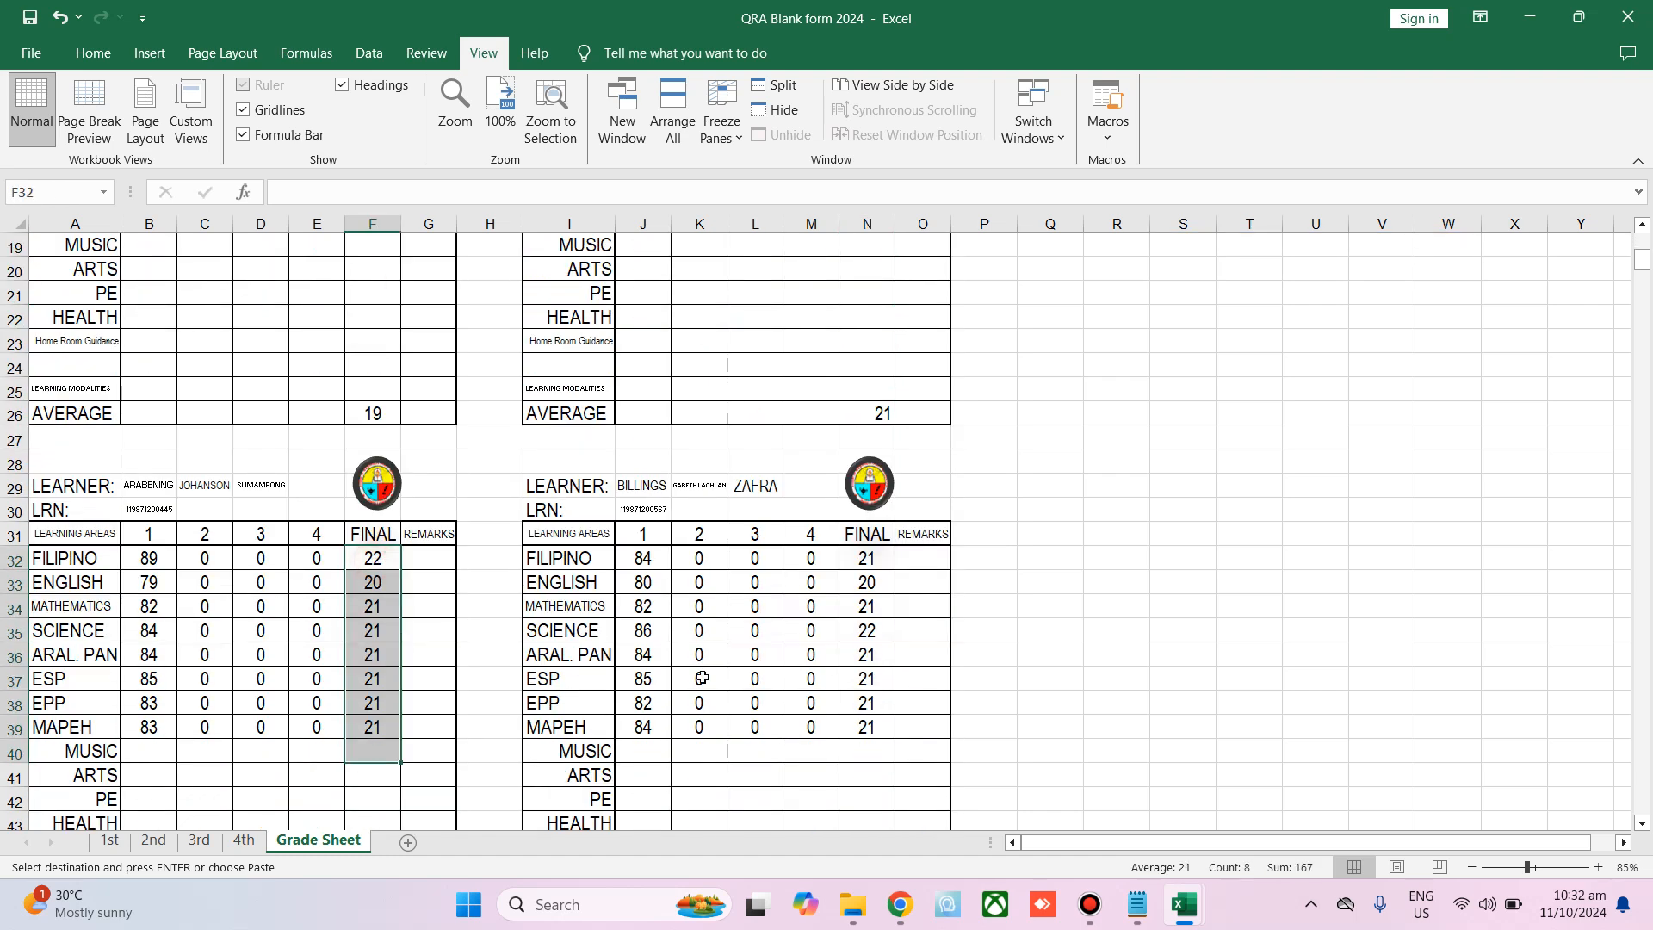
{"action": "left_click_drag", "start_coordinate": [887, 573], "coordinate": [887, 754]}
{"action": "scroll", "coordinate": [668, 746], "scroll_direction": "down", "scroll_amount": 4}
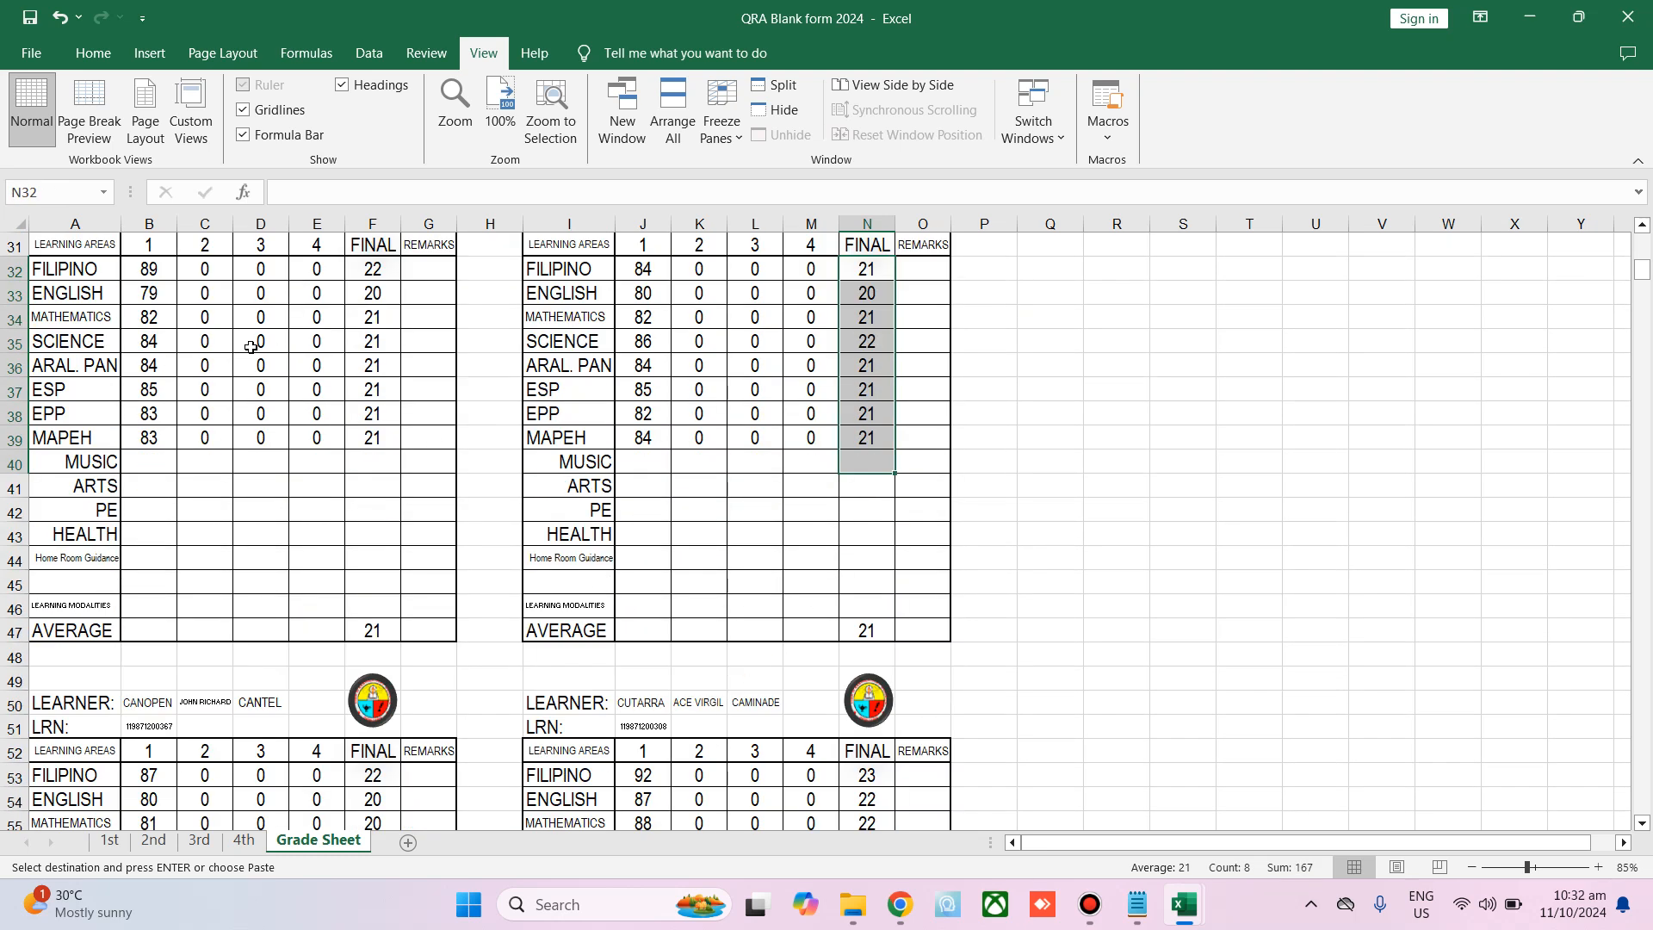
Step: Check the third learner's second-, third- and fourth-quarter grades and AVERAGE
{"action": "left_click_drag", "start_coordinate": [203, 269], "coordinate": [204, 418]}
{"action": "left_click_drag", "start_coordinate": [261, 294], "coordinate": [261, 418]}
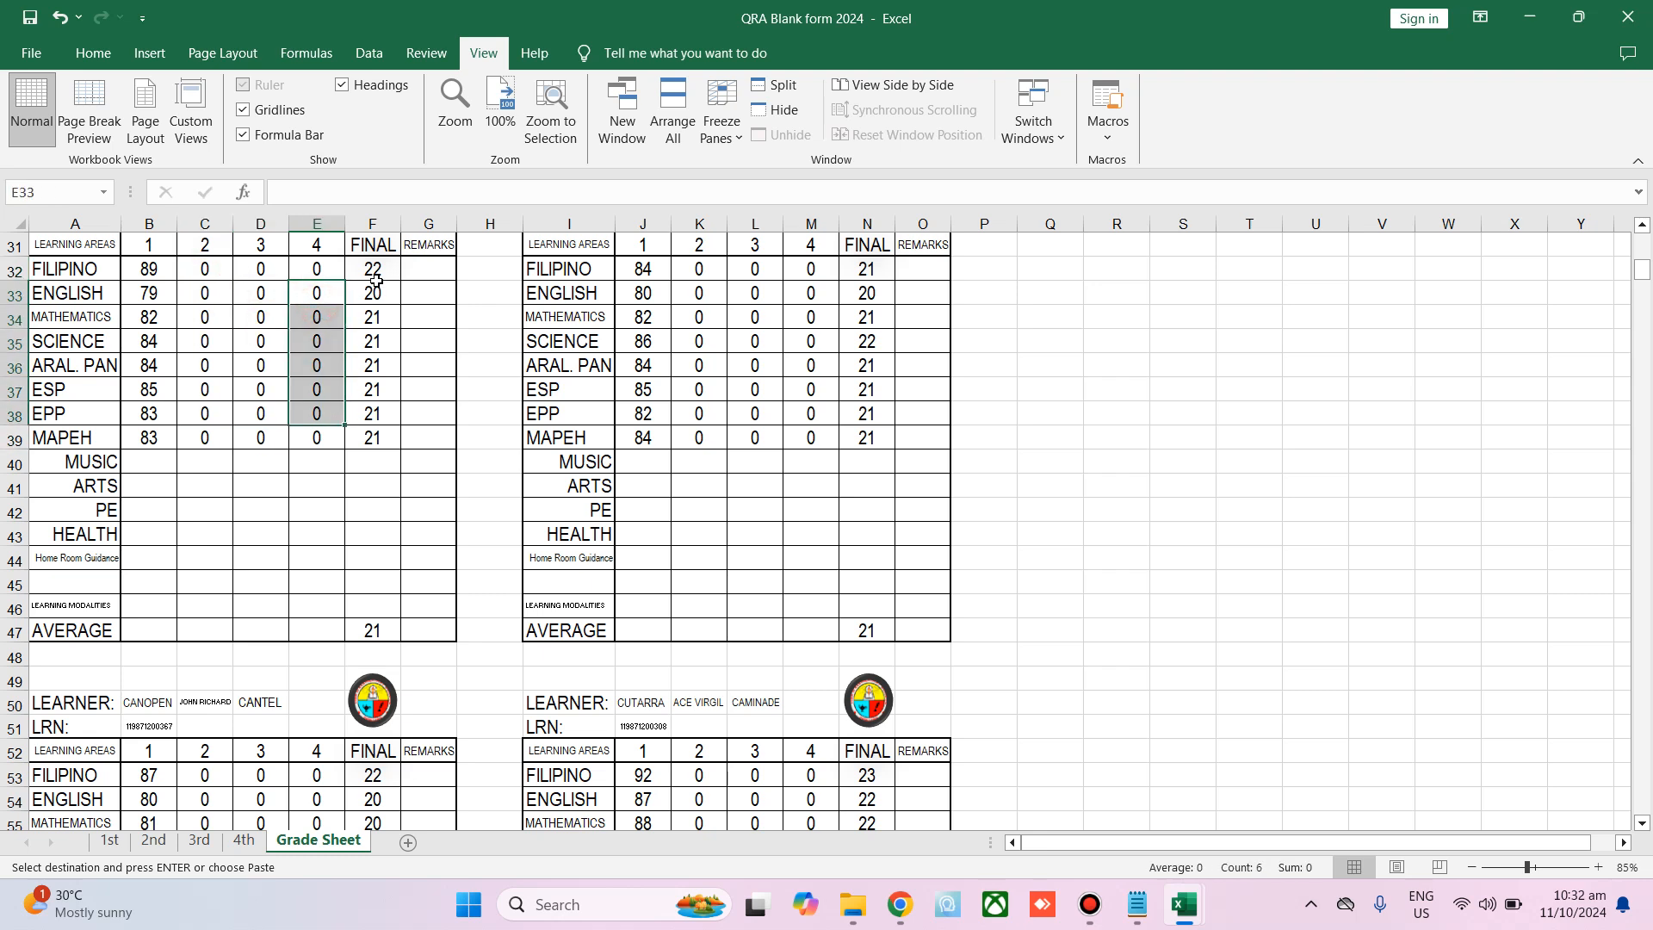
{"action": "left_click_drag", "start_coordinate": [372, 293], "coordinate": [372, 437]}
{"action": "left_click", "coordinate": [384, 637]}
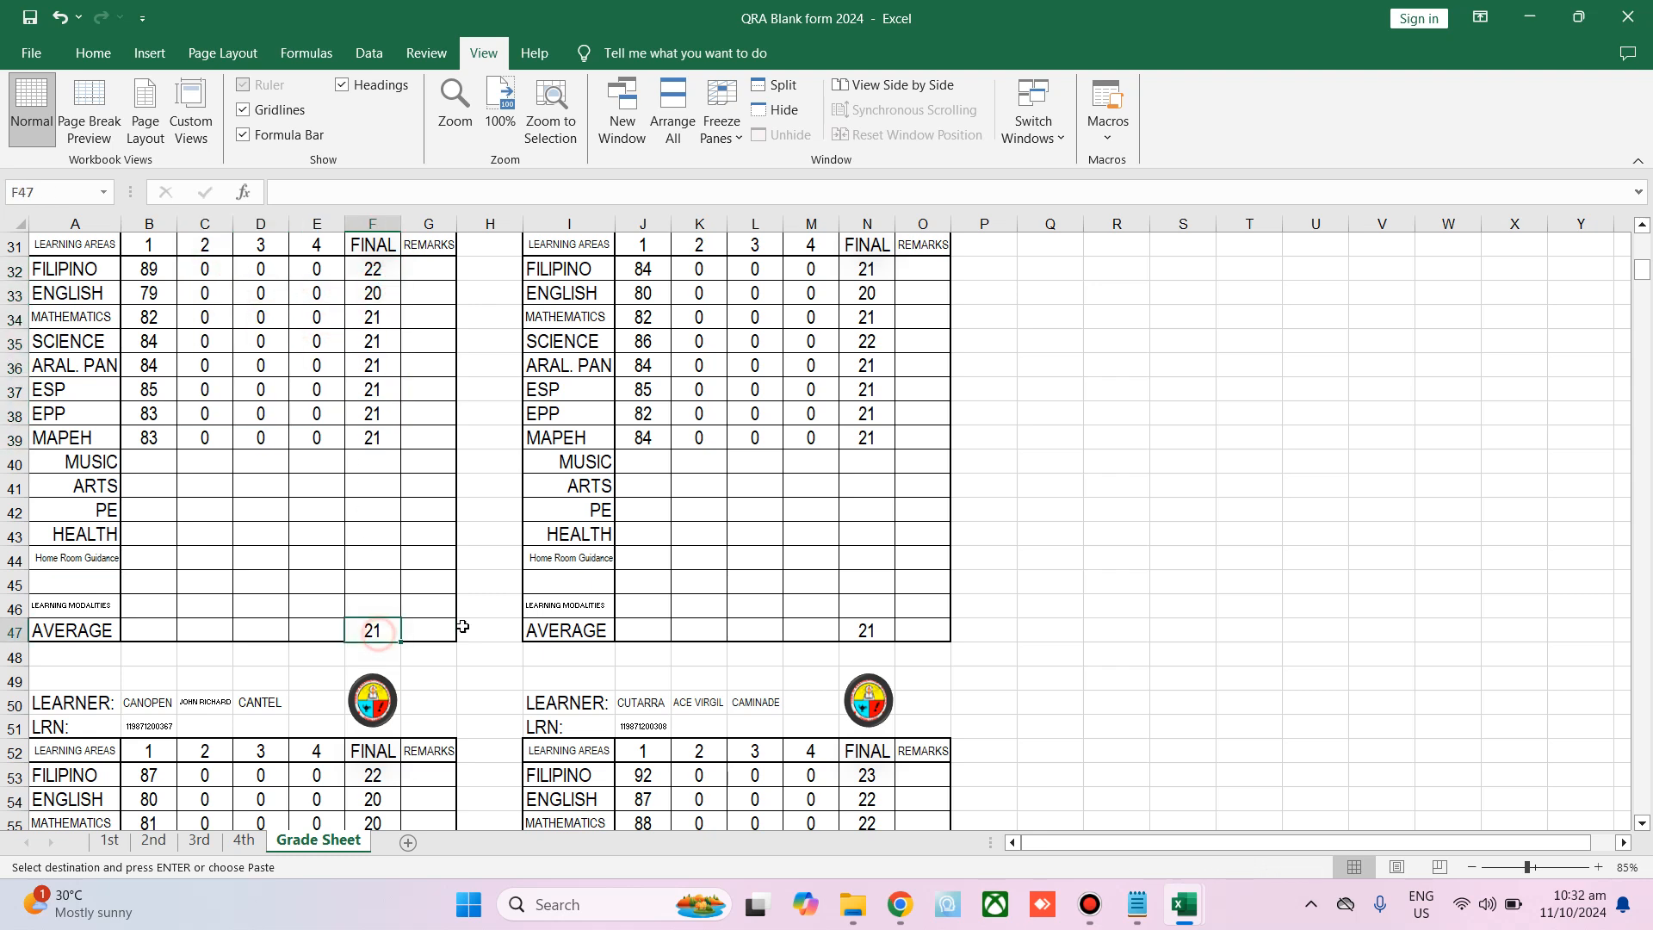
{"action": "scroll", "coordinate": [384, 603], "scroll_direction": "down", "scroll_amount": 3}
{"action": "scroll", "coordinate": [332, 530], "scroll_direction": "down", "scroll_amount": 10}
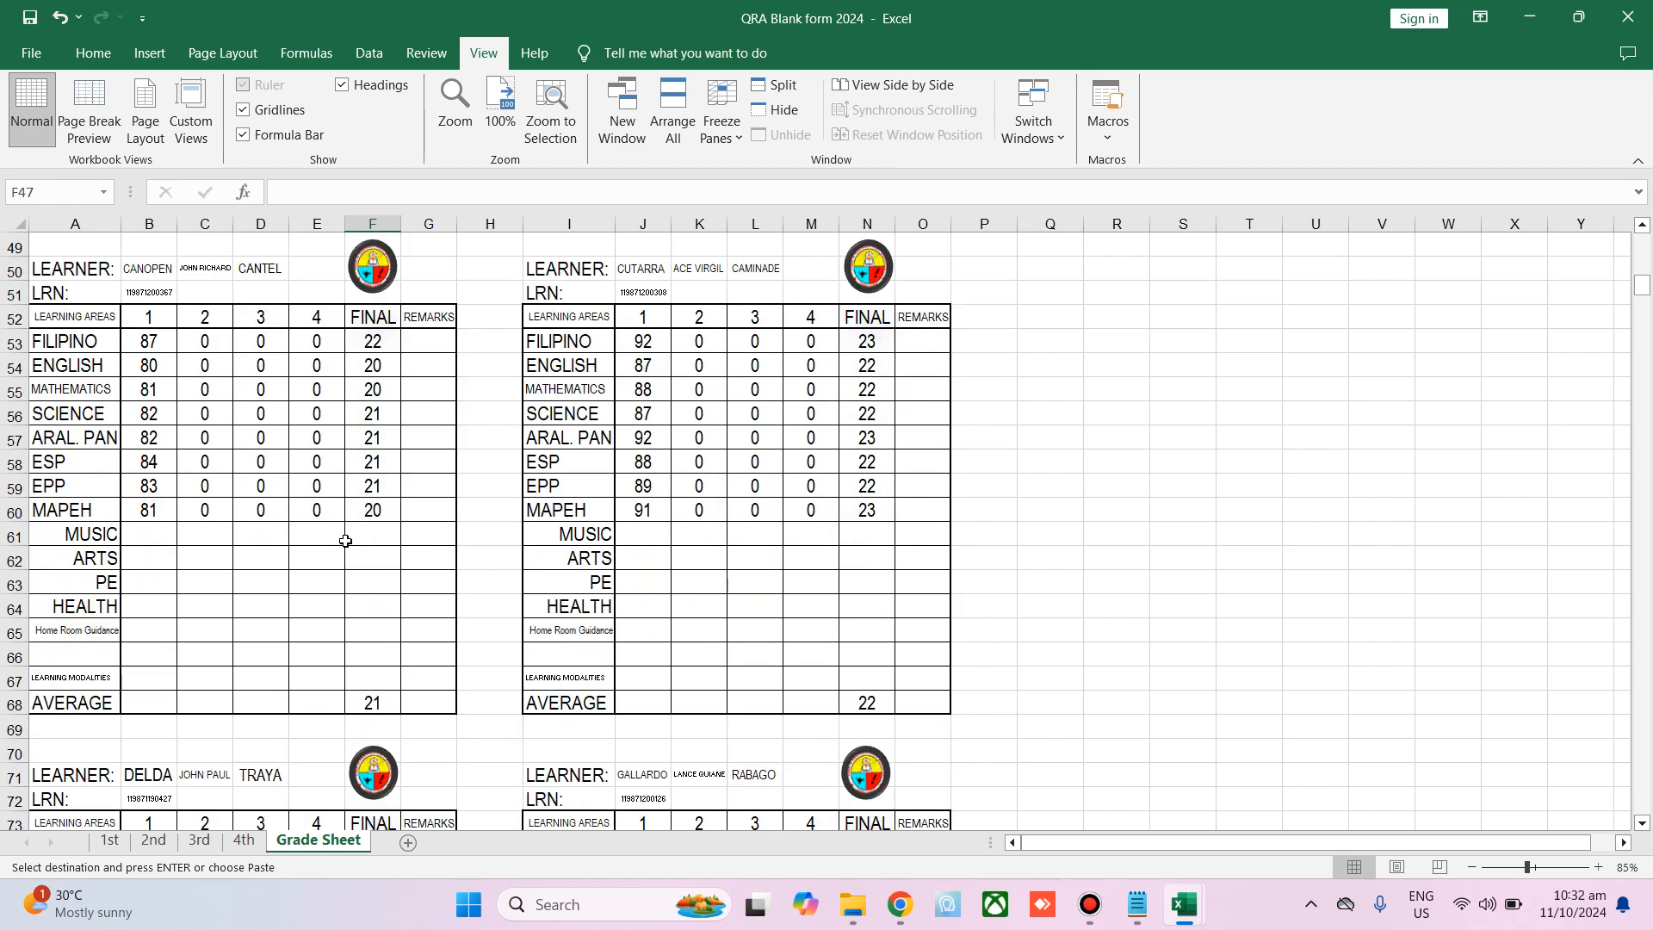
{"action": "scroll", "coordinate": [465, 669], "scroll_direction": "down", "scroll_amount": 4}
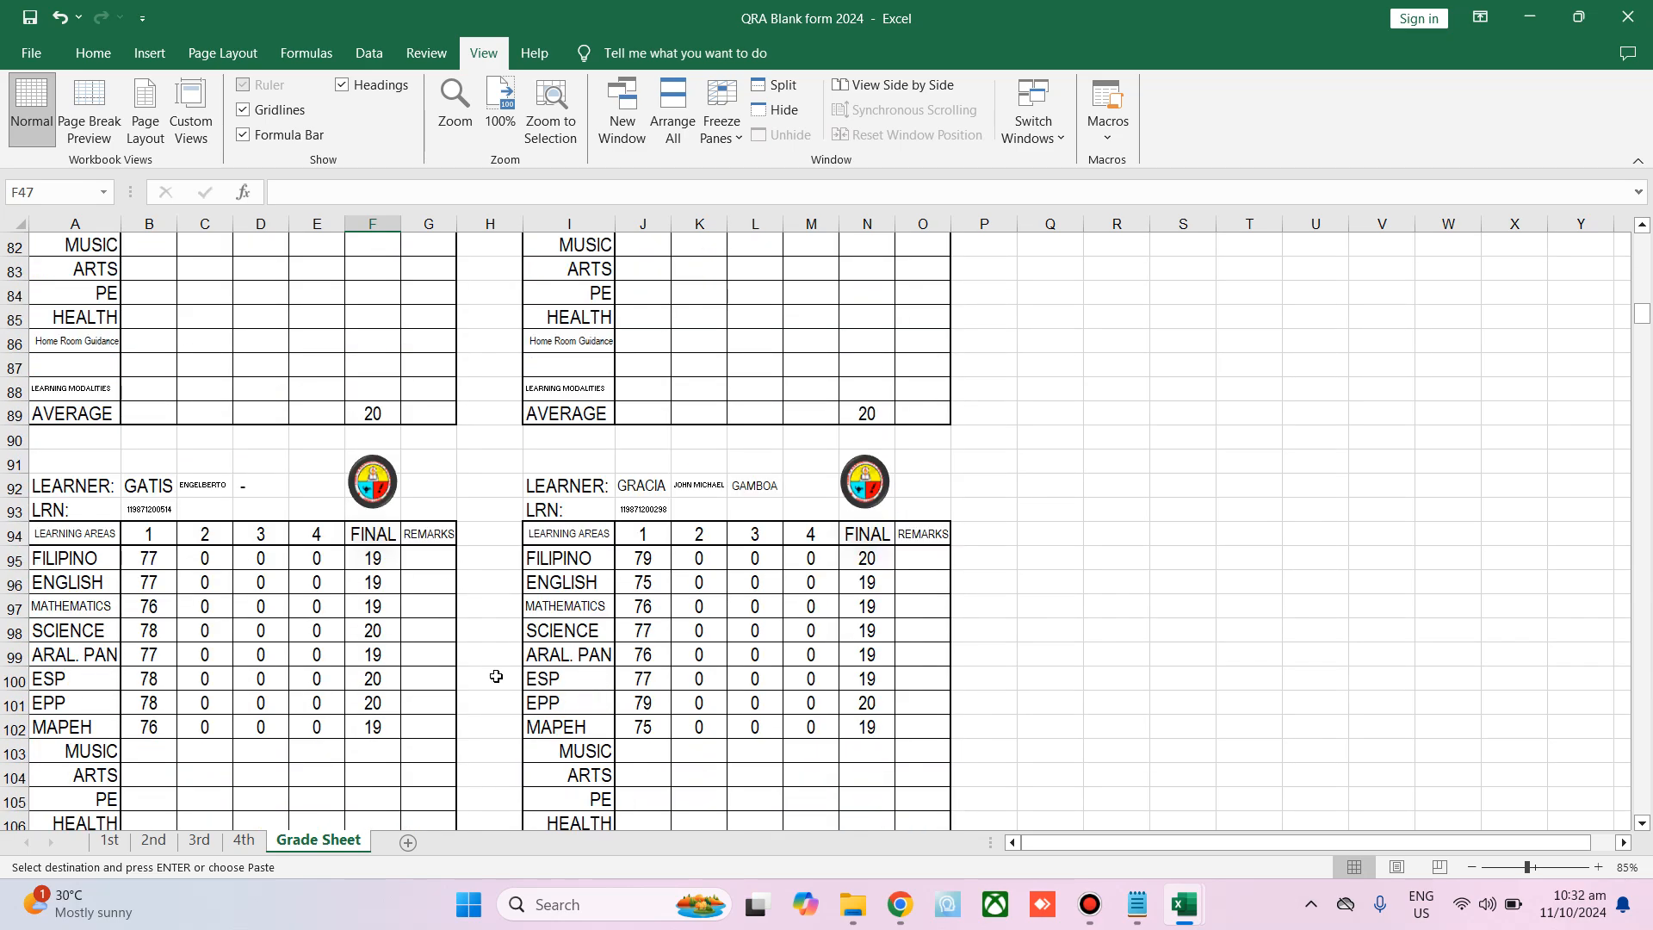
Step: Compare the 1st sheet with the 2nd quarter sheet's empty grades and zero Form 2 summary
{"action": "left_click", "coordinate": [109, 840]}
{"action": "scroll", "coordinate": [307, 681], "scroll_direction": "up", "scroll_amount": 10}
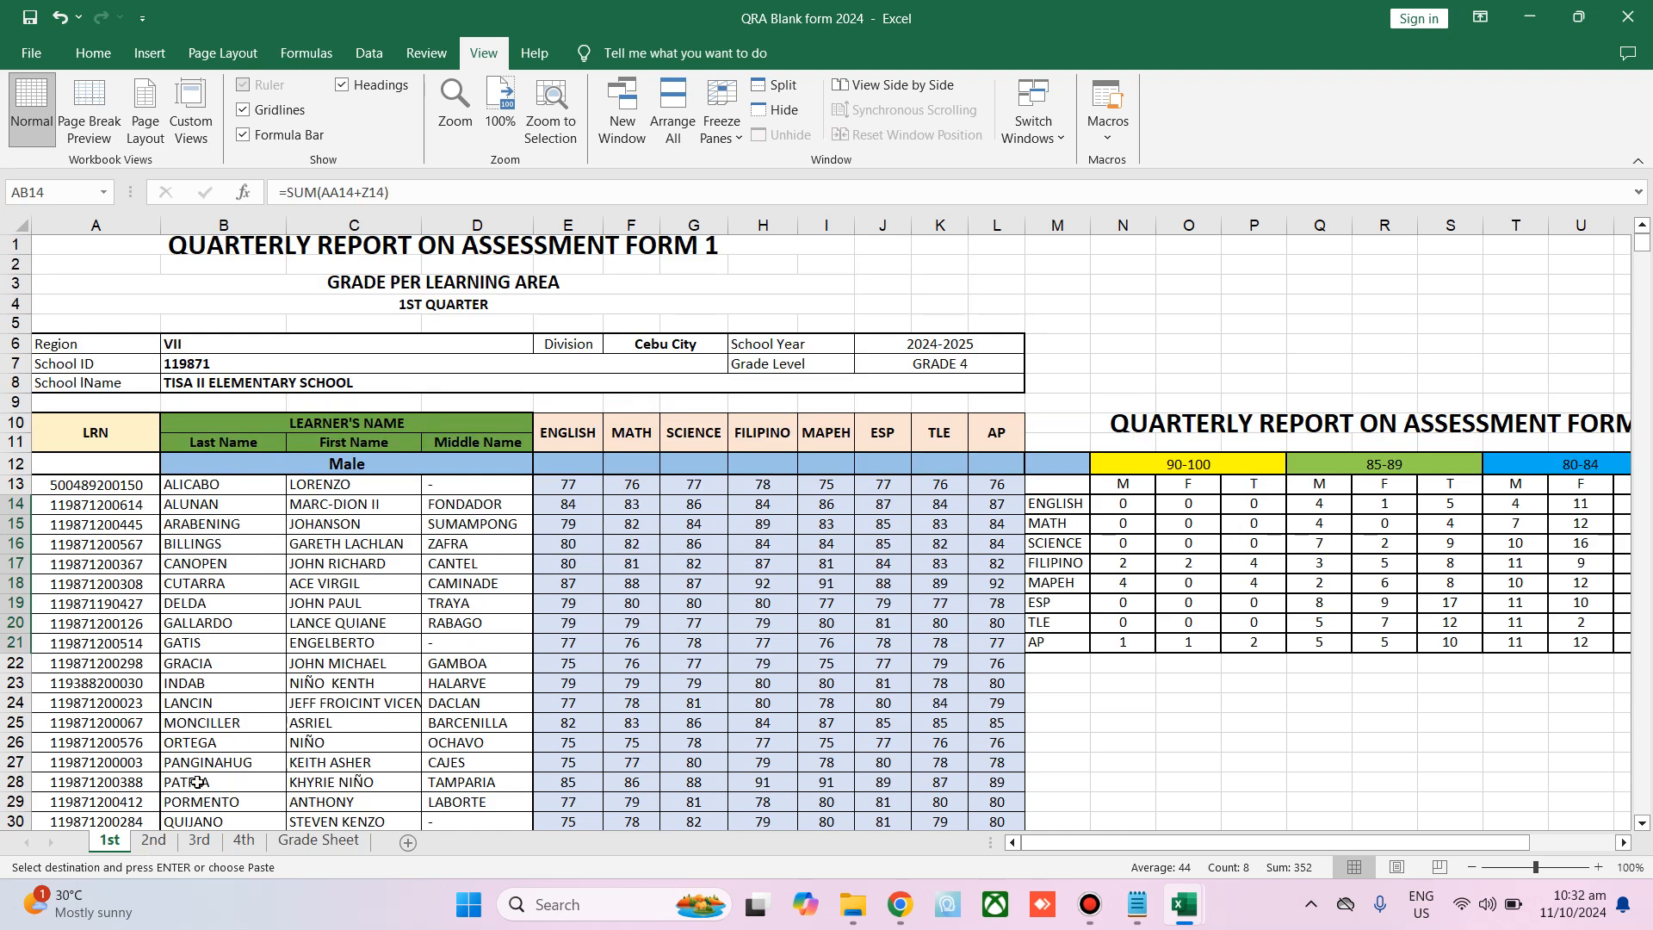
{"action": "left_click", "coordinate": [153, 838]}
{"action": "scroll", "coordinate": [724, 527], "scroll_direction": "up", "scroll_amount": 6}
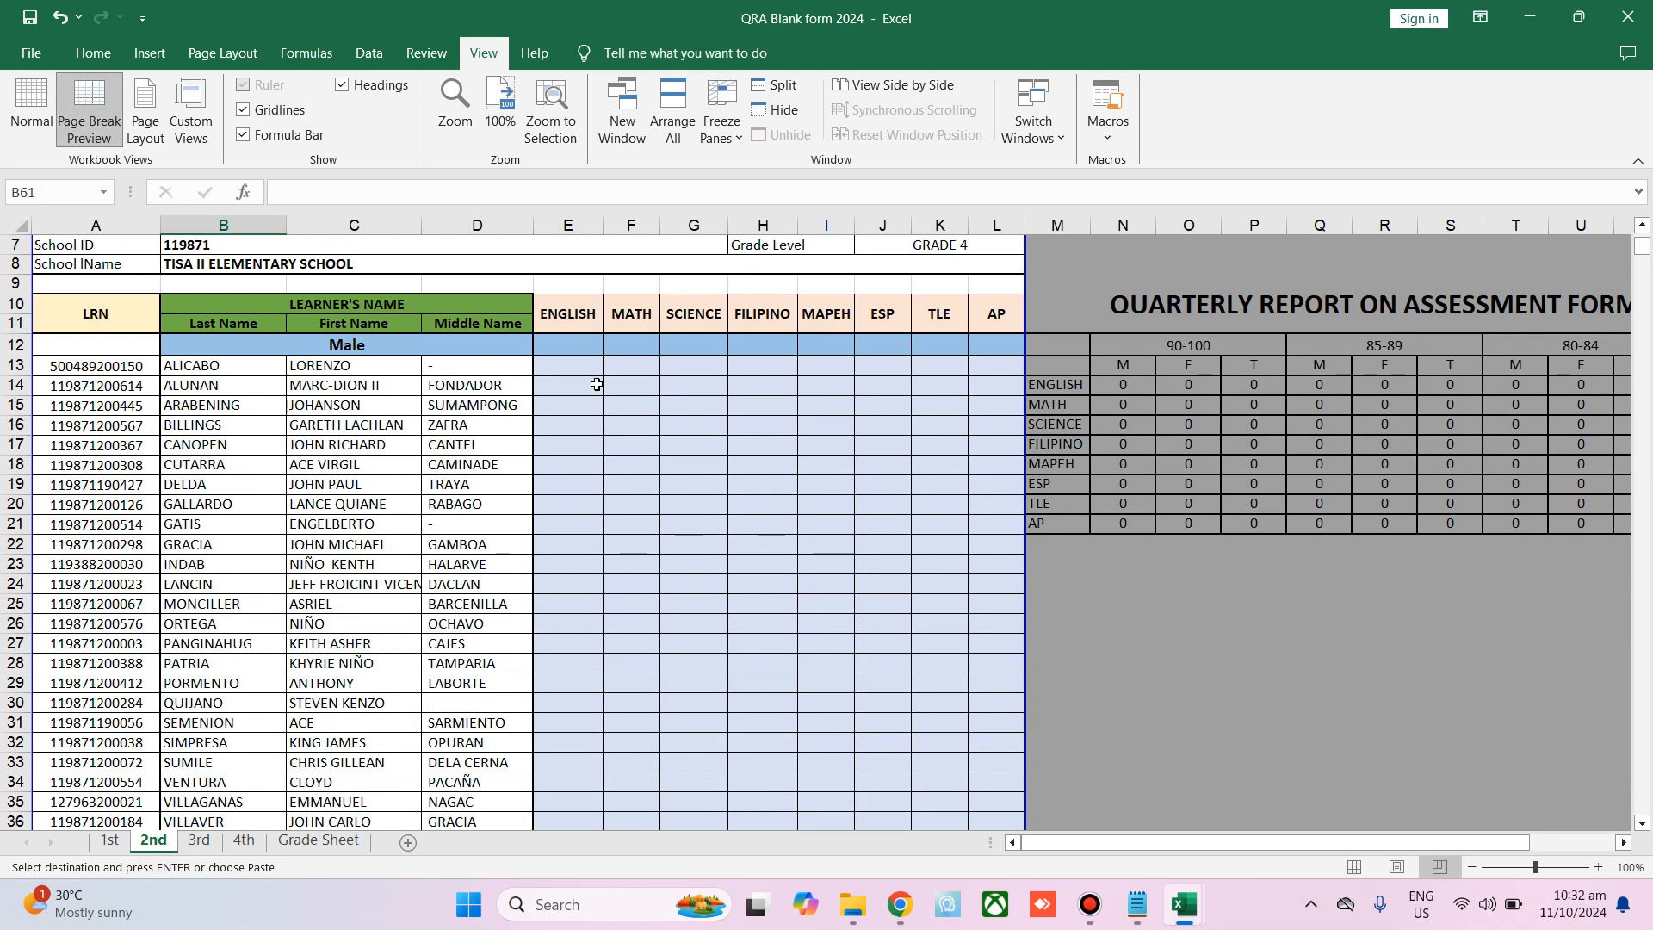
{"action": "left_click_drag", "start_coordinate": [597, 384], "coordinate": [887, 684]}
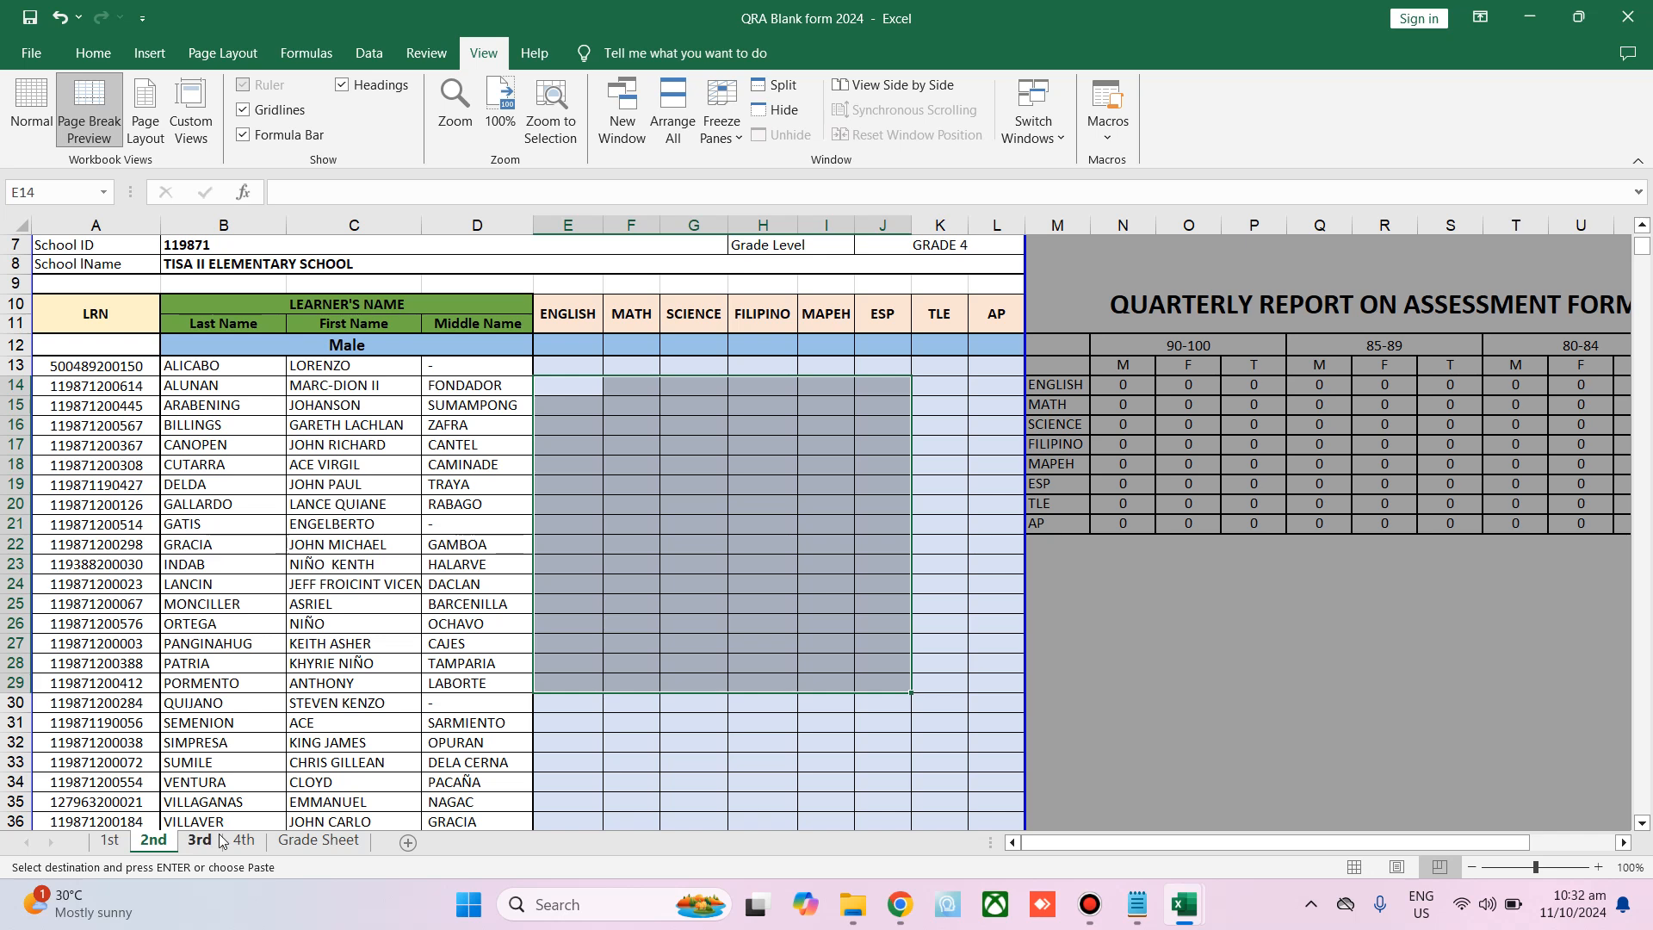
{"action": "left_click_drag", "start_coordinate": [1249, 349], "coordinate": [1385, 528]}
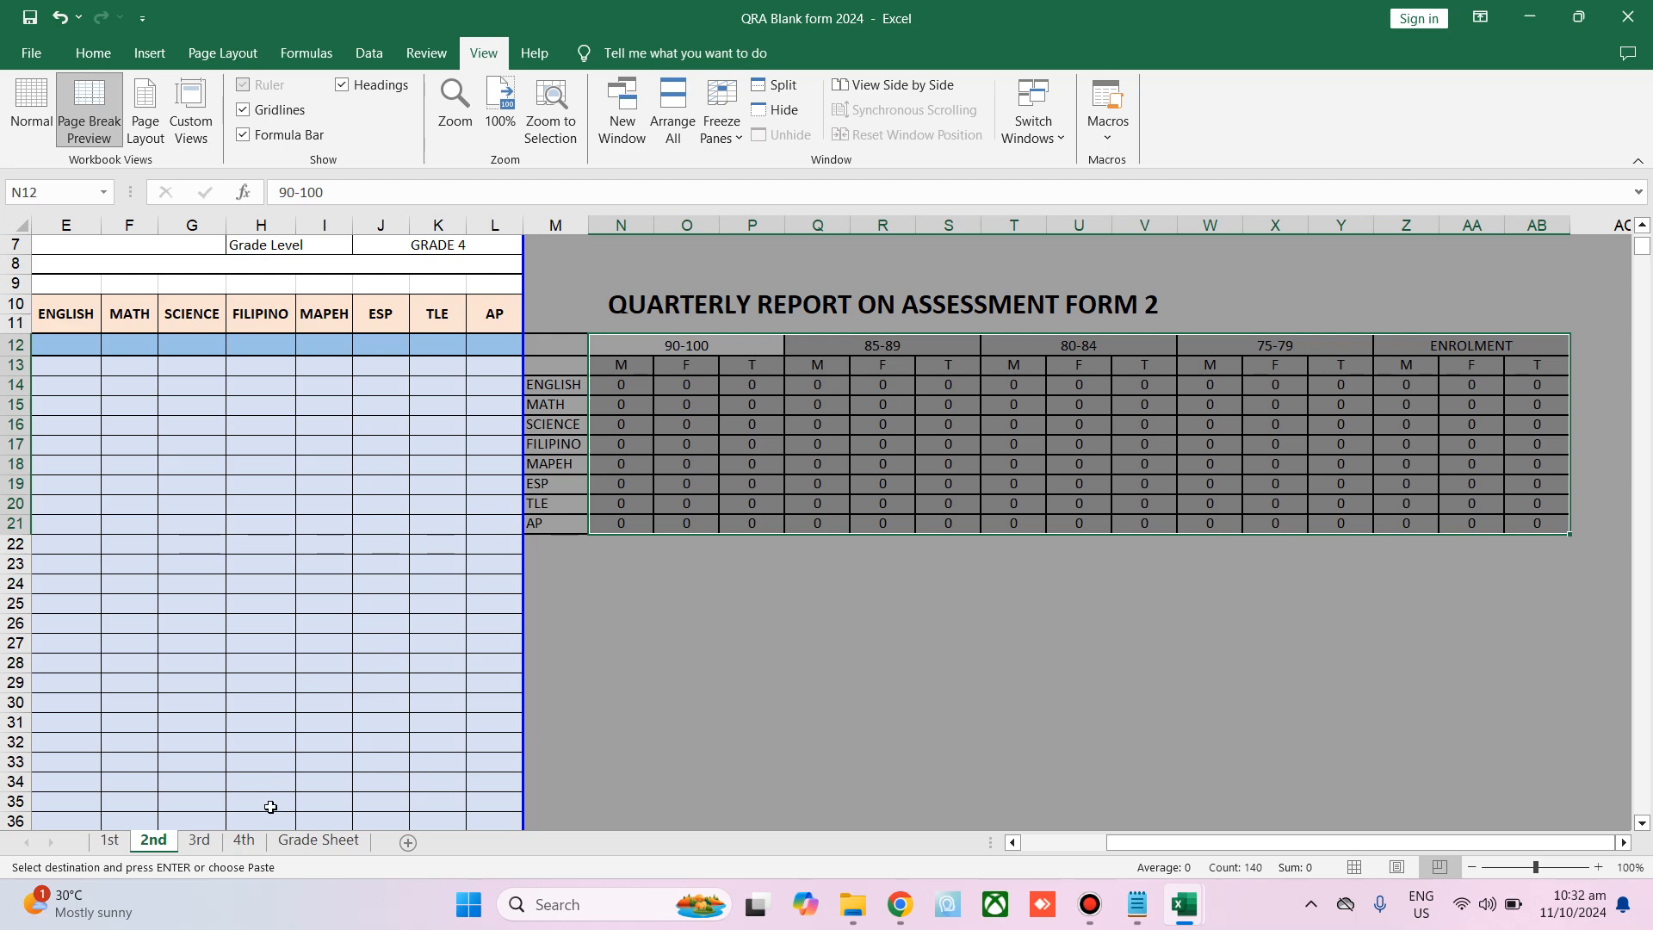
Step: Return via the Grade Sheet to the 1st sheet and select the Region and School ID rows
{"action": "left_click", "coordinate": [311, 839]}
{"action": "scroll", "coordinate": [389, 495], "scroll_direction": "down", "scroll_amount": 2}
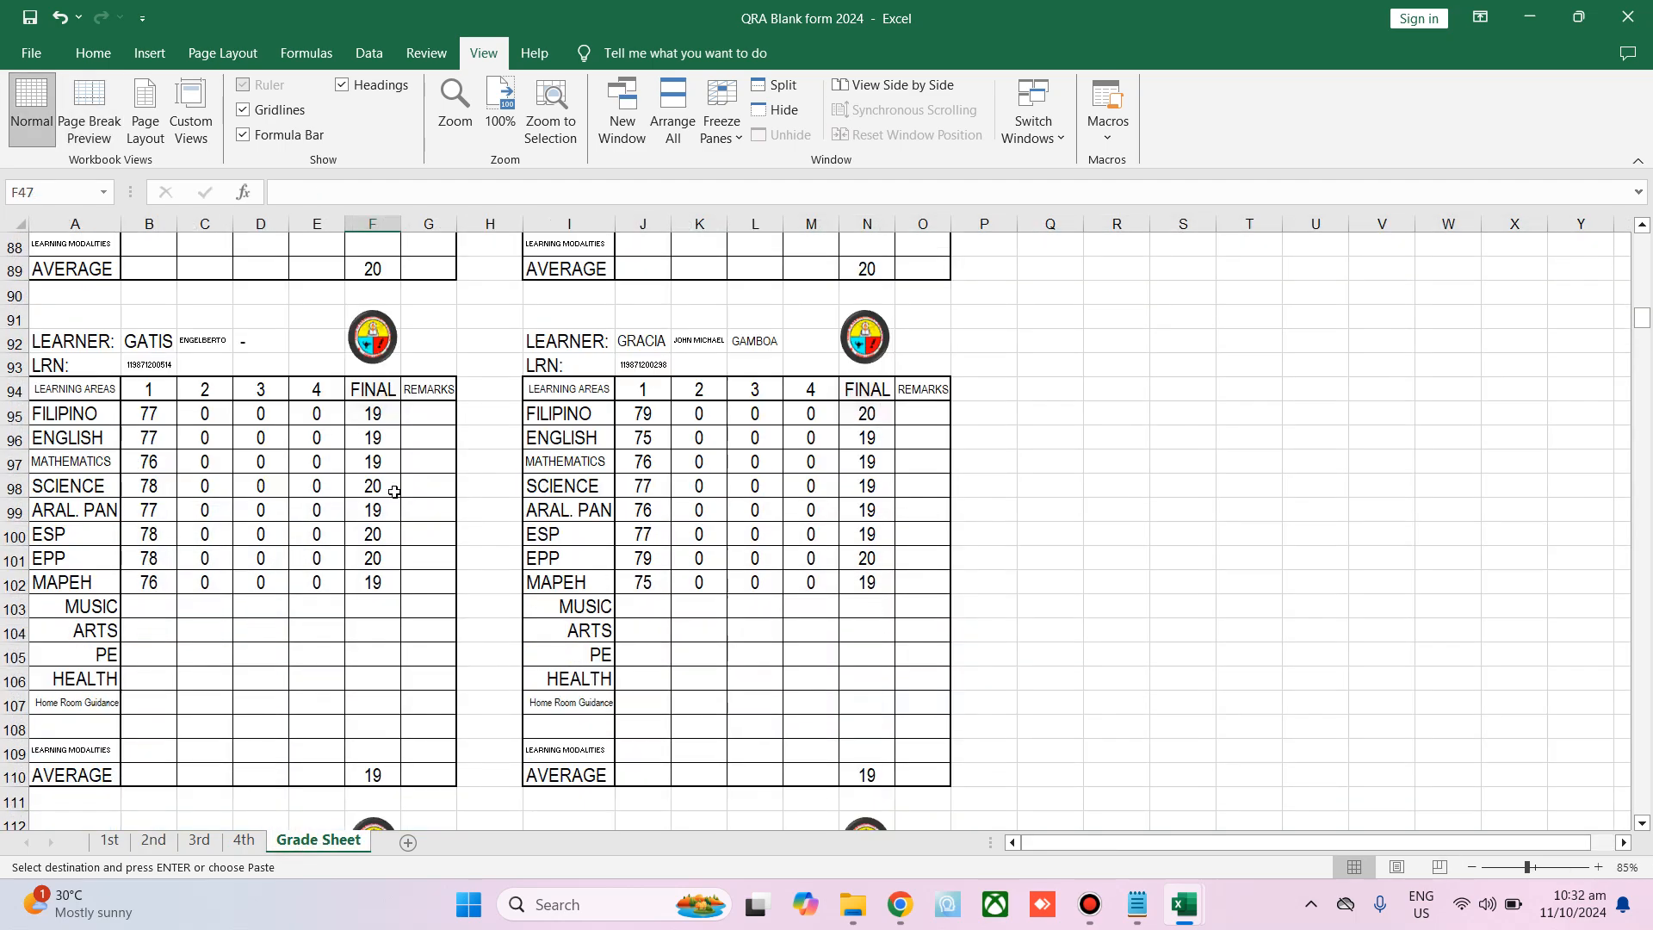
{"action": "scroll", "coordinate": [395, 491], "scroll_direction": "up", "scroll_amount": 13}
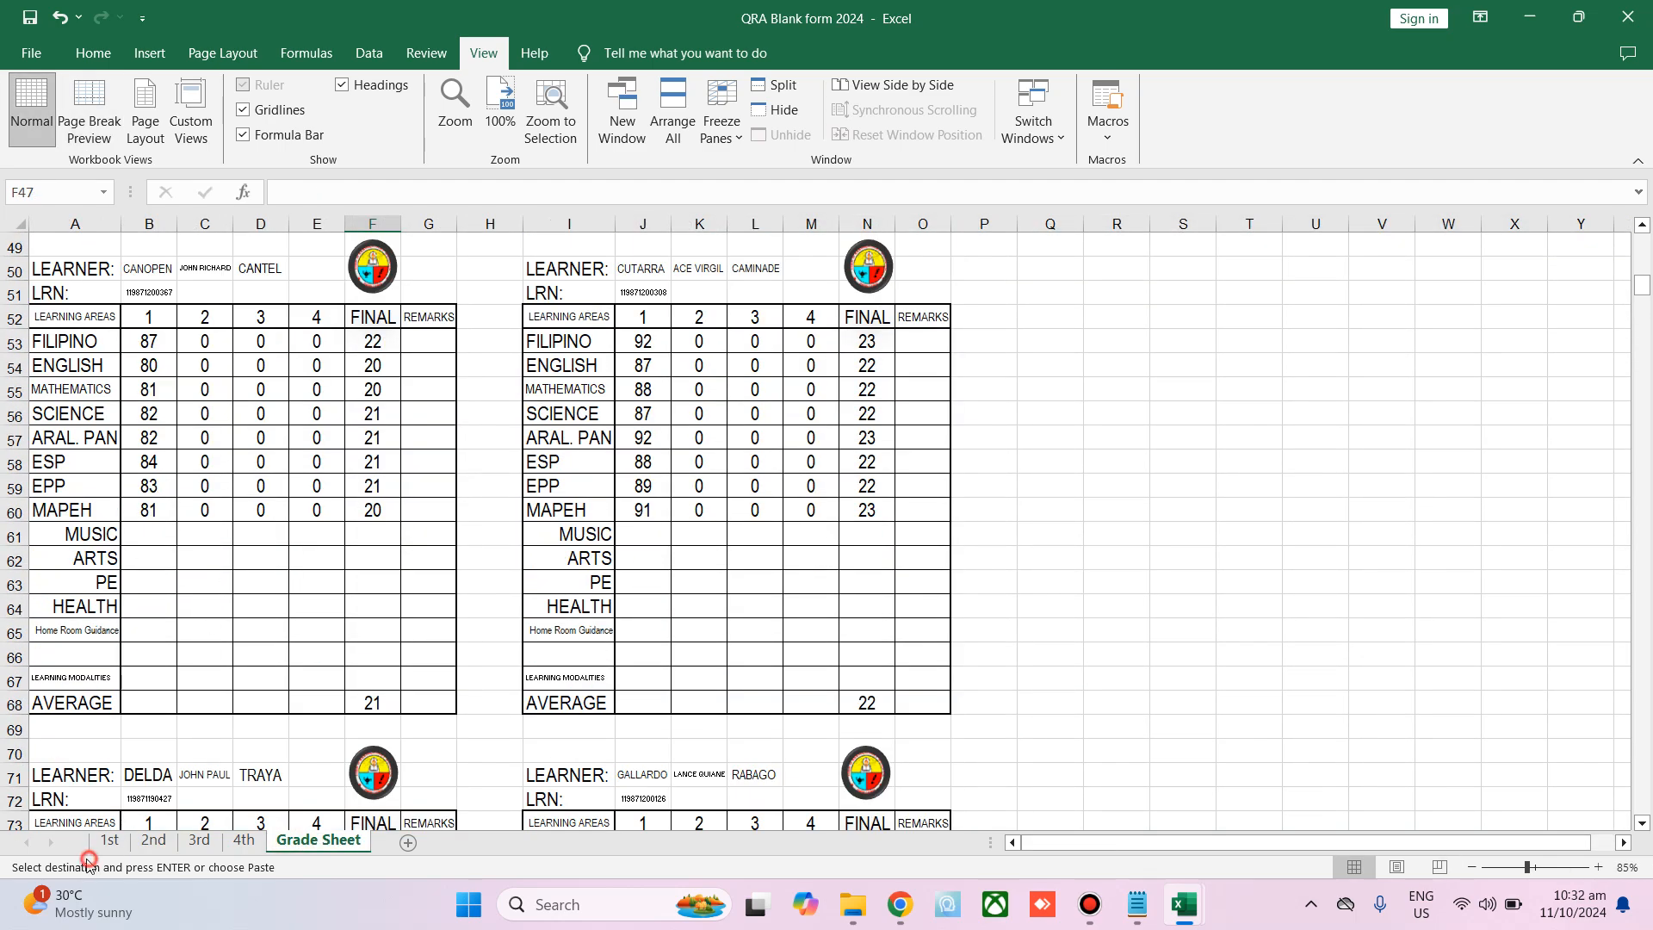
{"action": "left_click", "coordinate": [112, 843]}
{"action": "scroll", "coordinate": [377, 620], "scroll_direction": "down", "scroll_amount": 3}
{"action": "scroll", "coordinate": [377, 620], "scroll_direction": "up", "scroll_amount": 3}
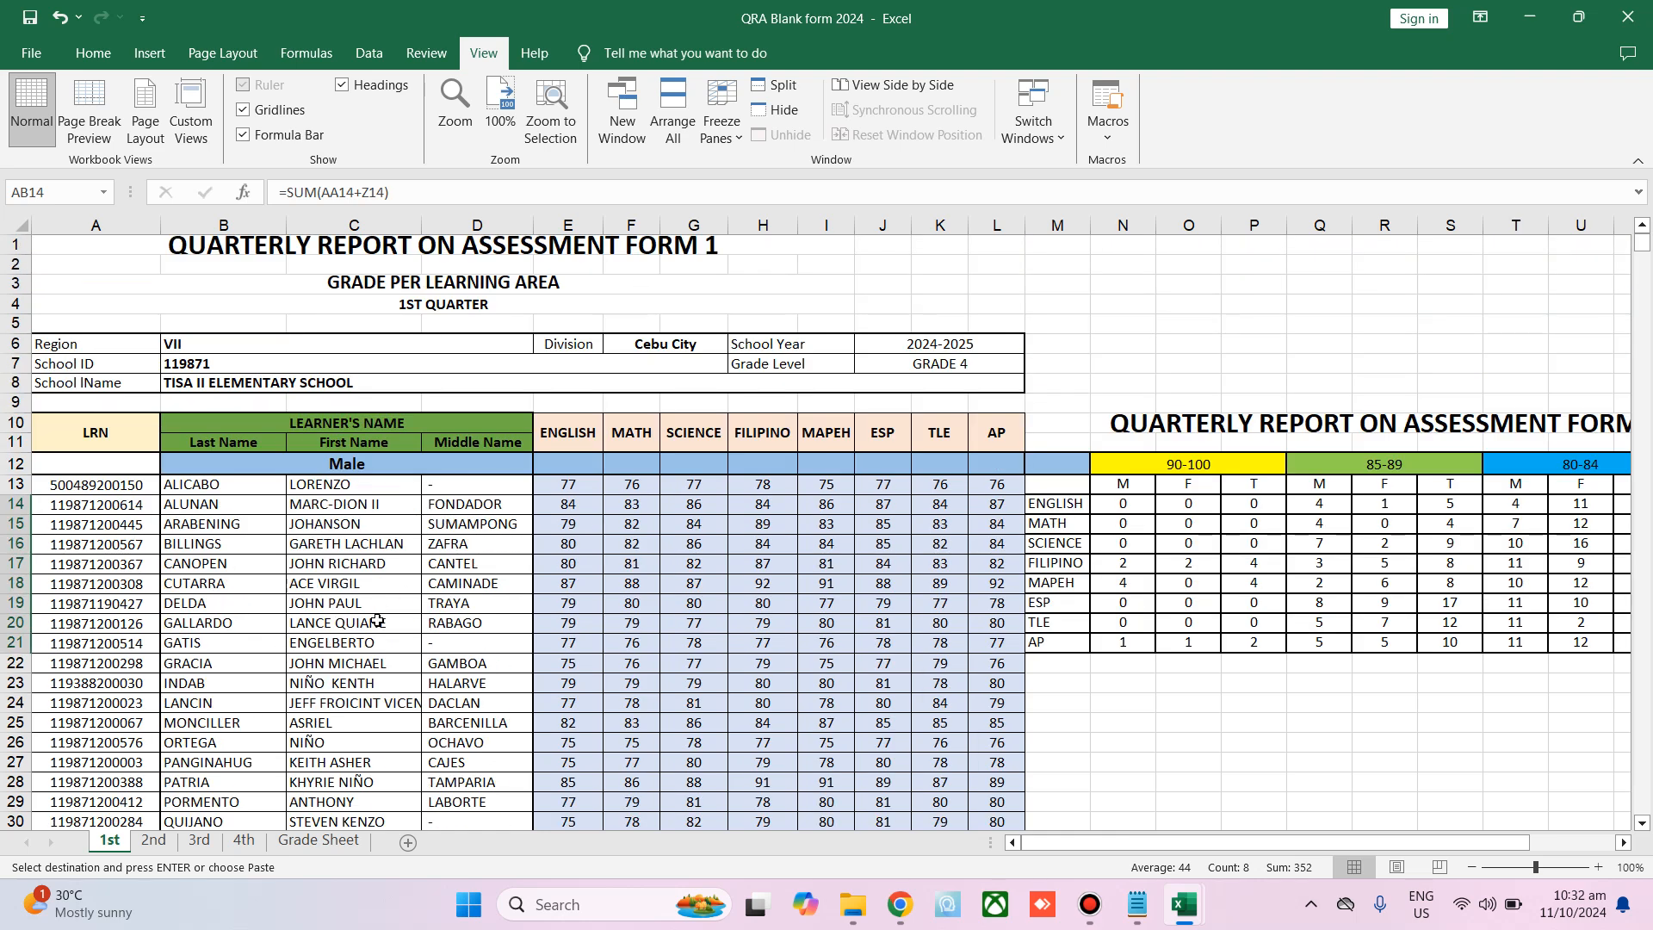
{"action": "left_click_drag", "start_coordinate": [238, 344], "coordinate": [903, 371]}
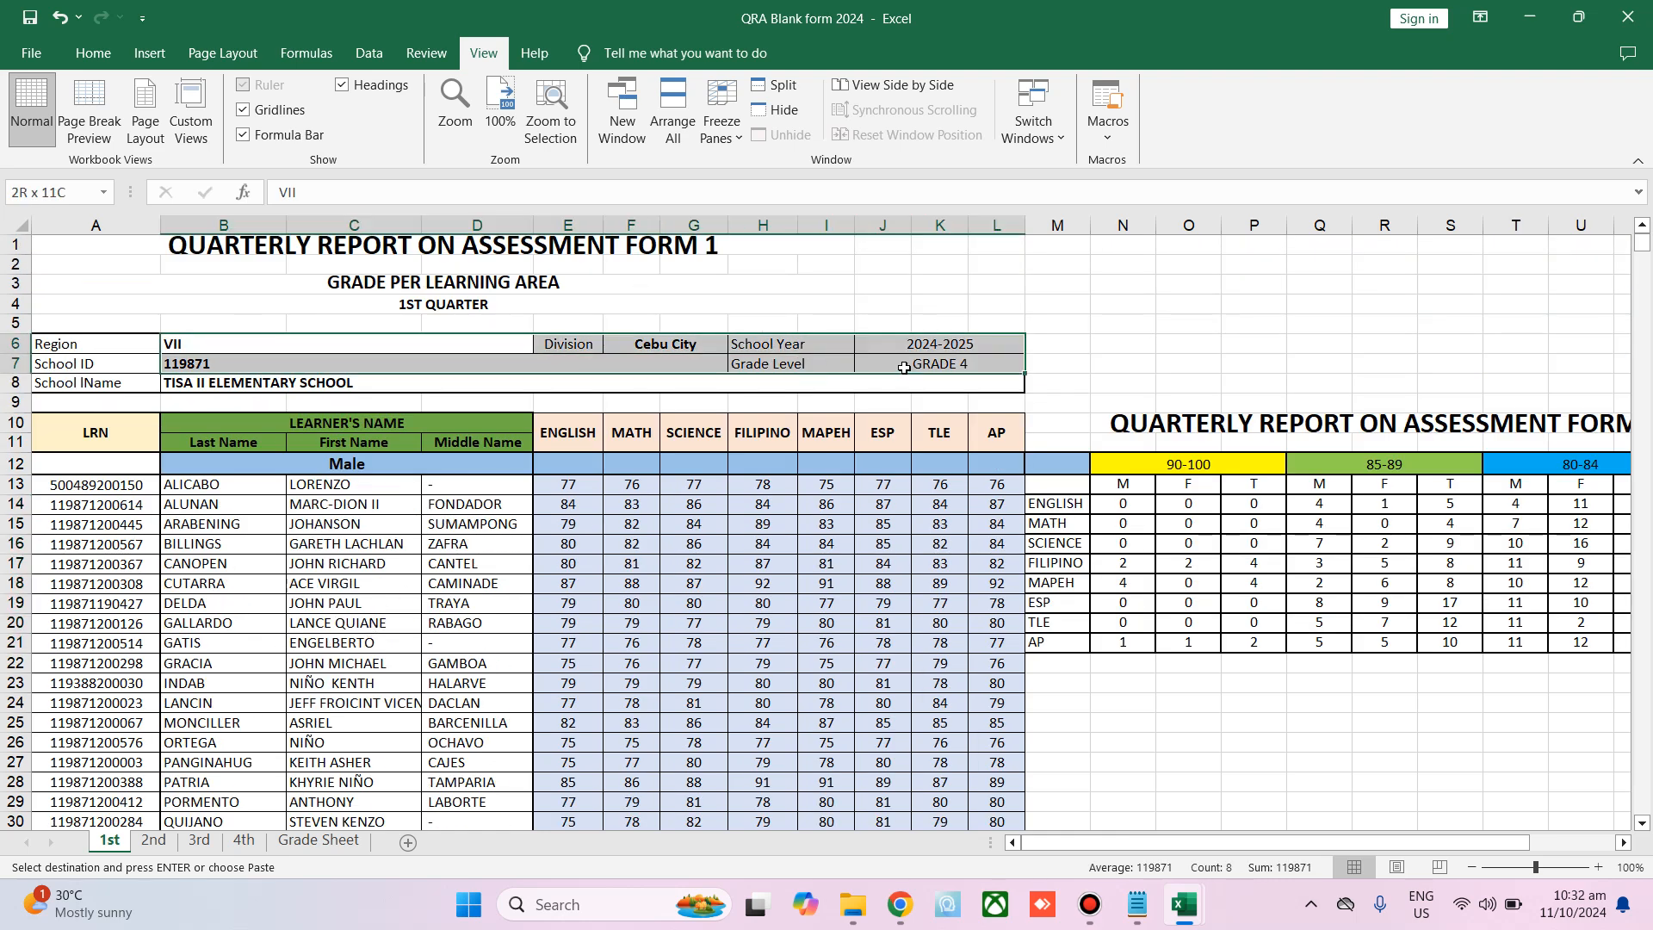
Step: Type a test entry in the Noted by signature line, cancel it with Esc, and go to the 2nd sheet
{"action": "left_click", "coordinate": [543, 364]}
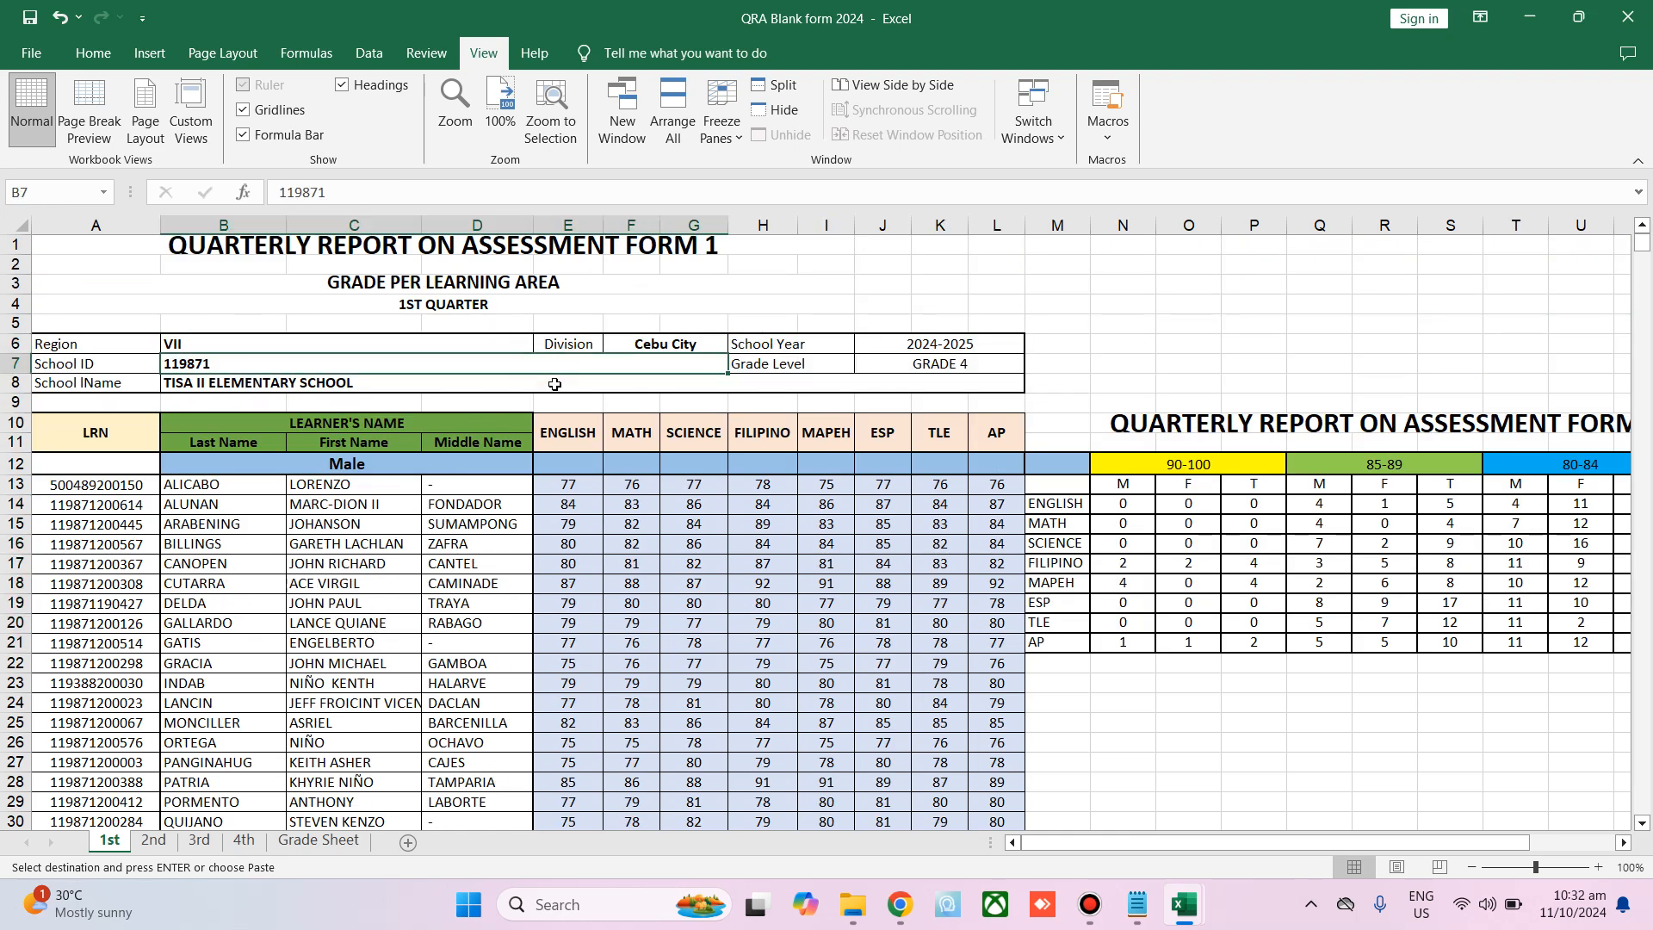
{"action": "scroll", "coordinate": [365, 597], "scroll_direction": "down", "scroll_amount": 20}
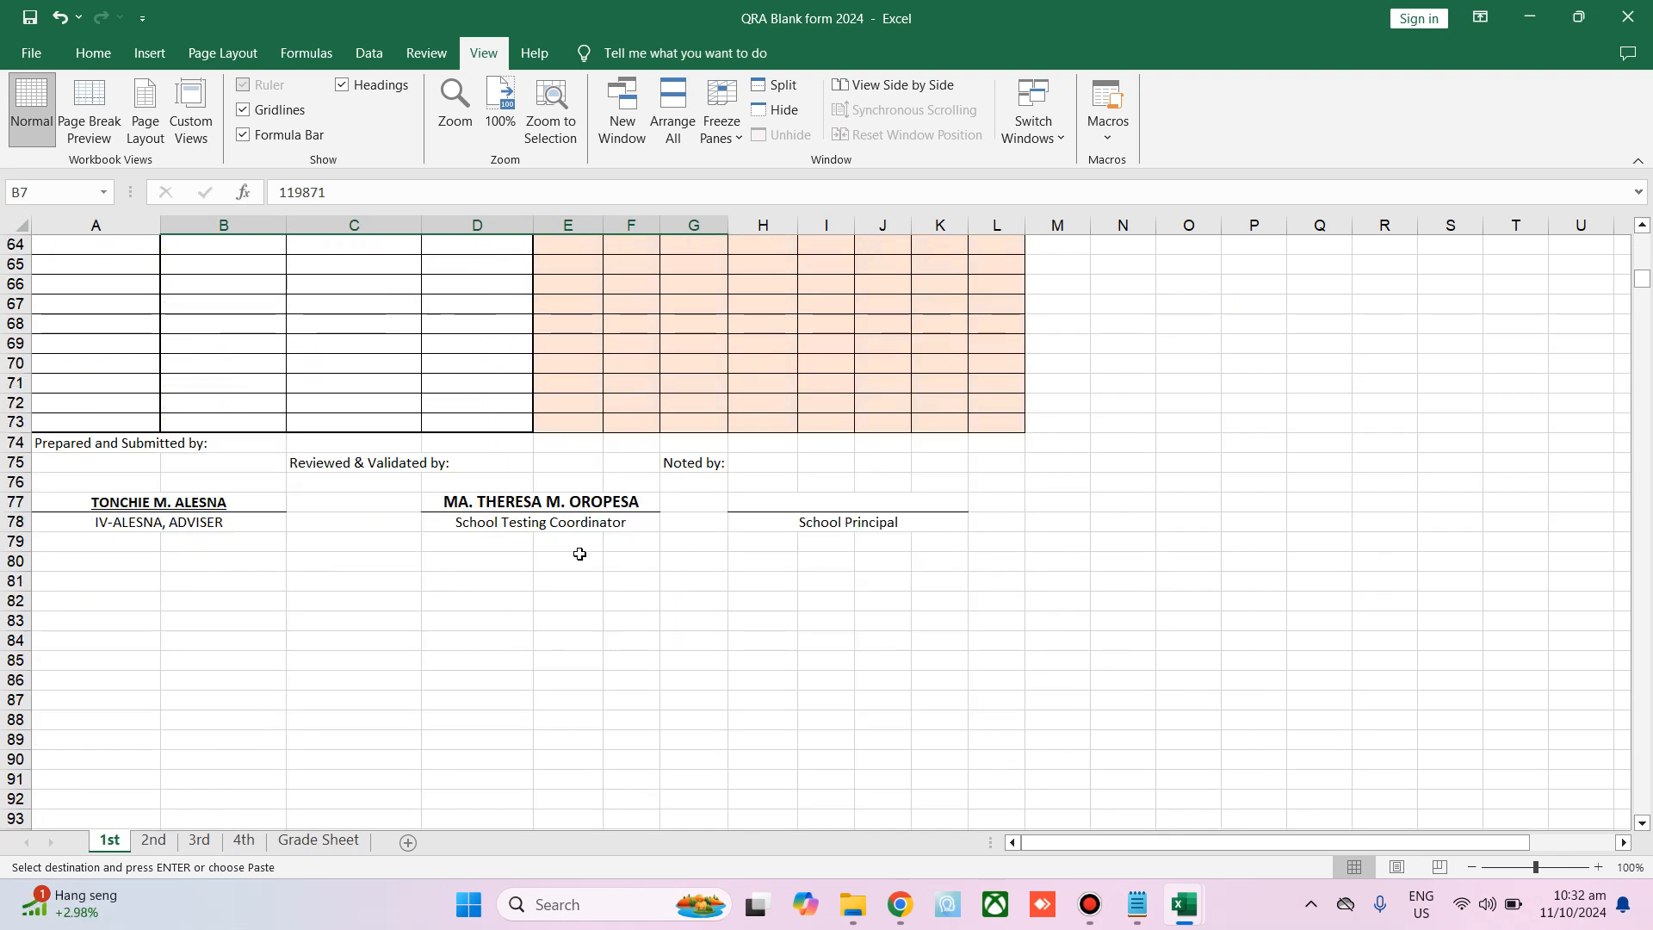
{"action": "left_click", "coordinate": [778, 503]}
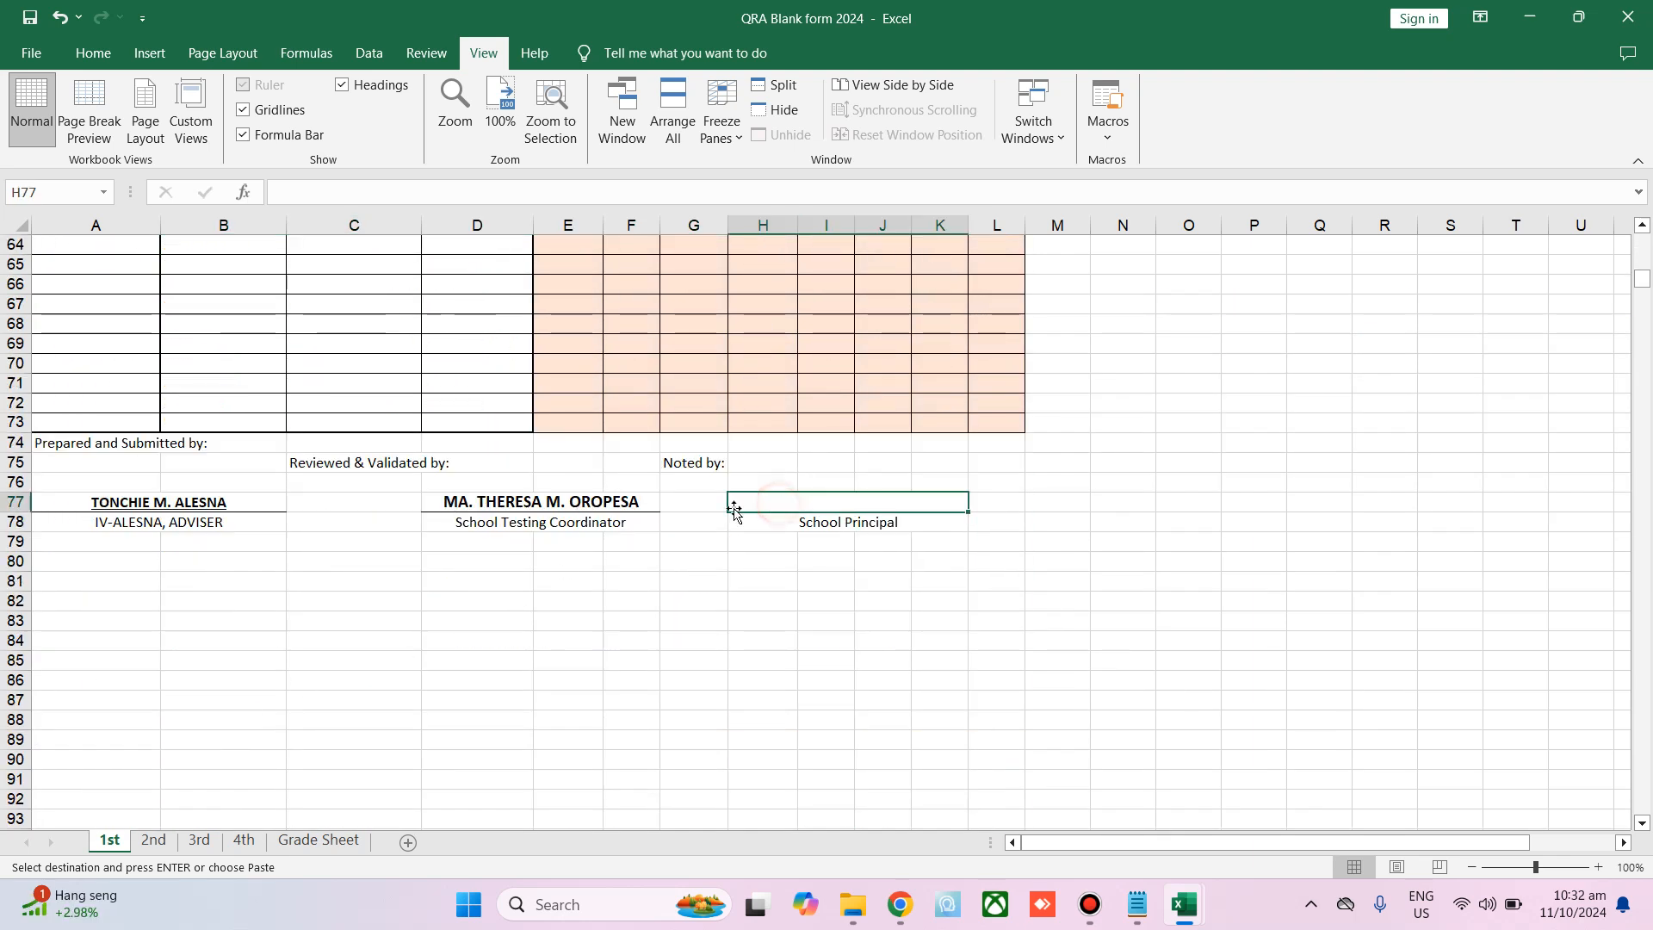
{"action": "type", "text": "DSSADADA"}
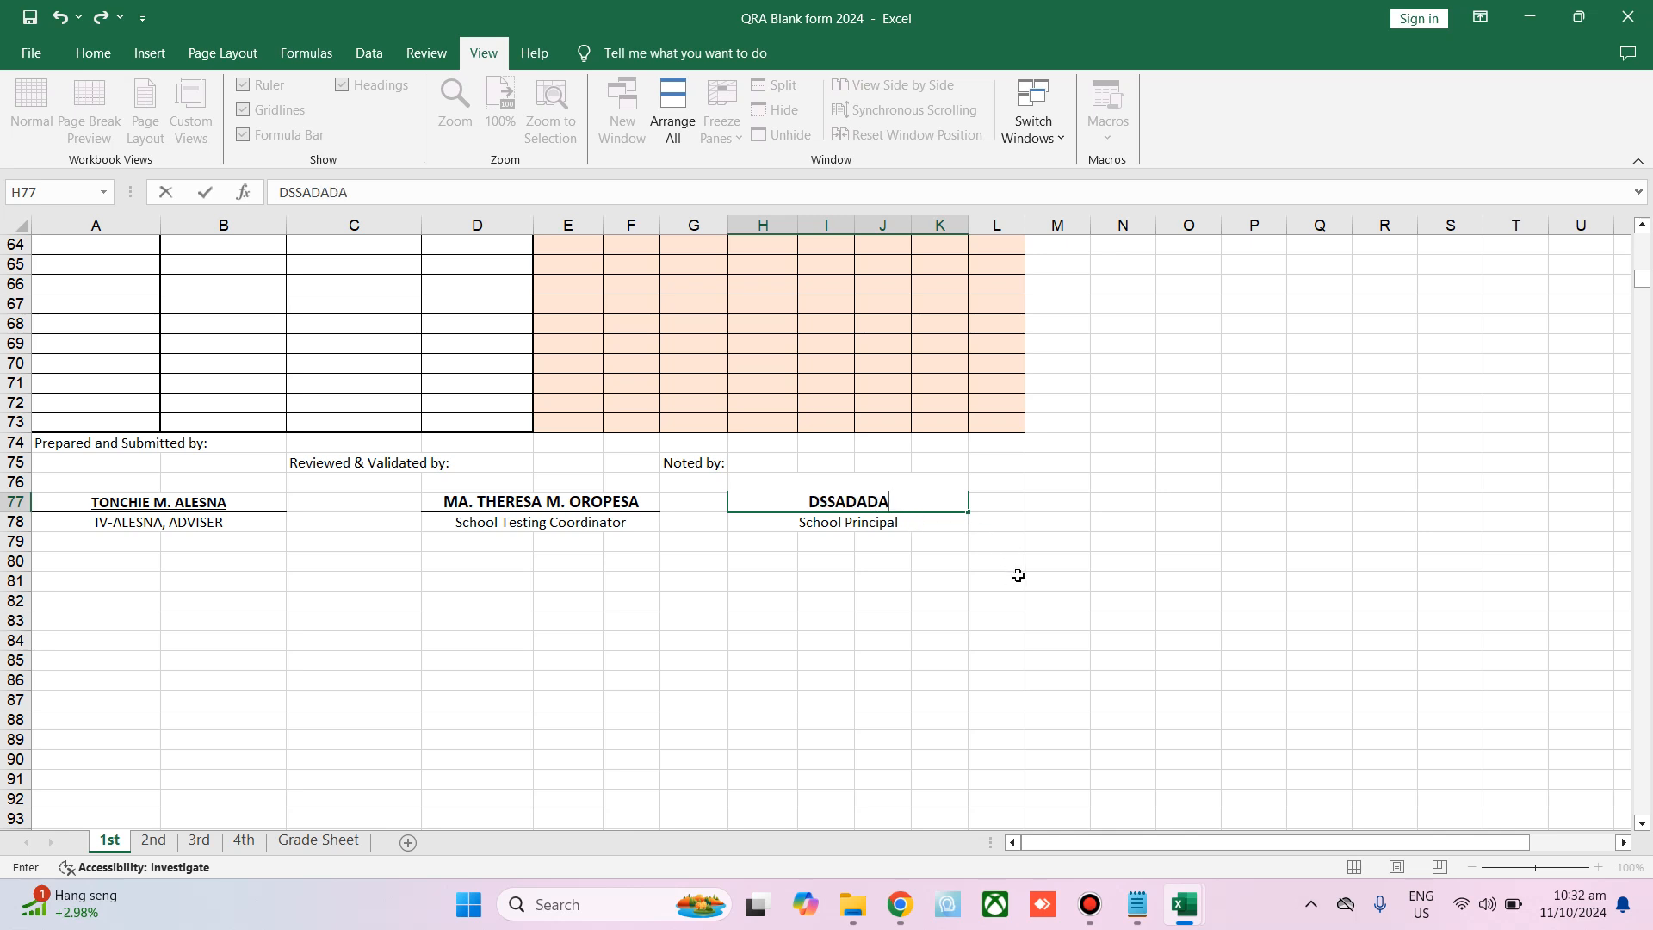
{"action": "key", "text": "Escape"}
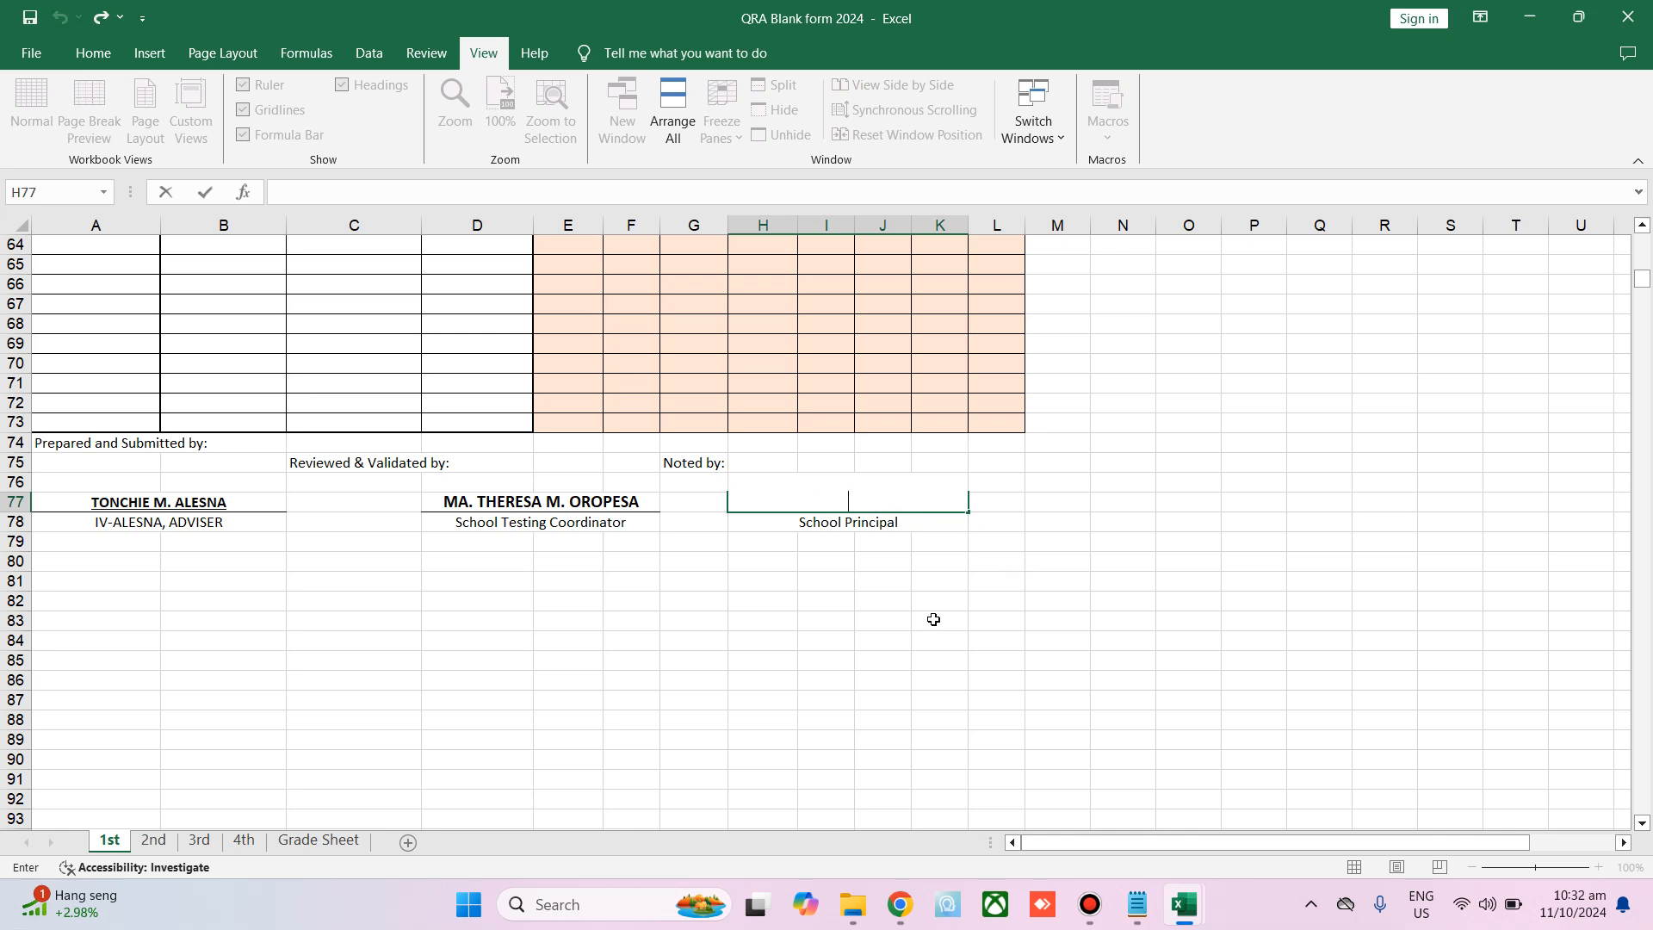
{"action": "left_click", "coordinate": [925, 621]}
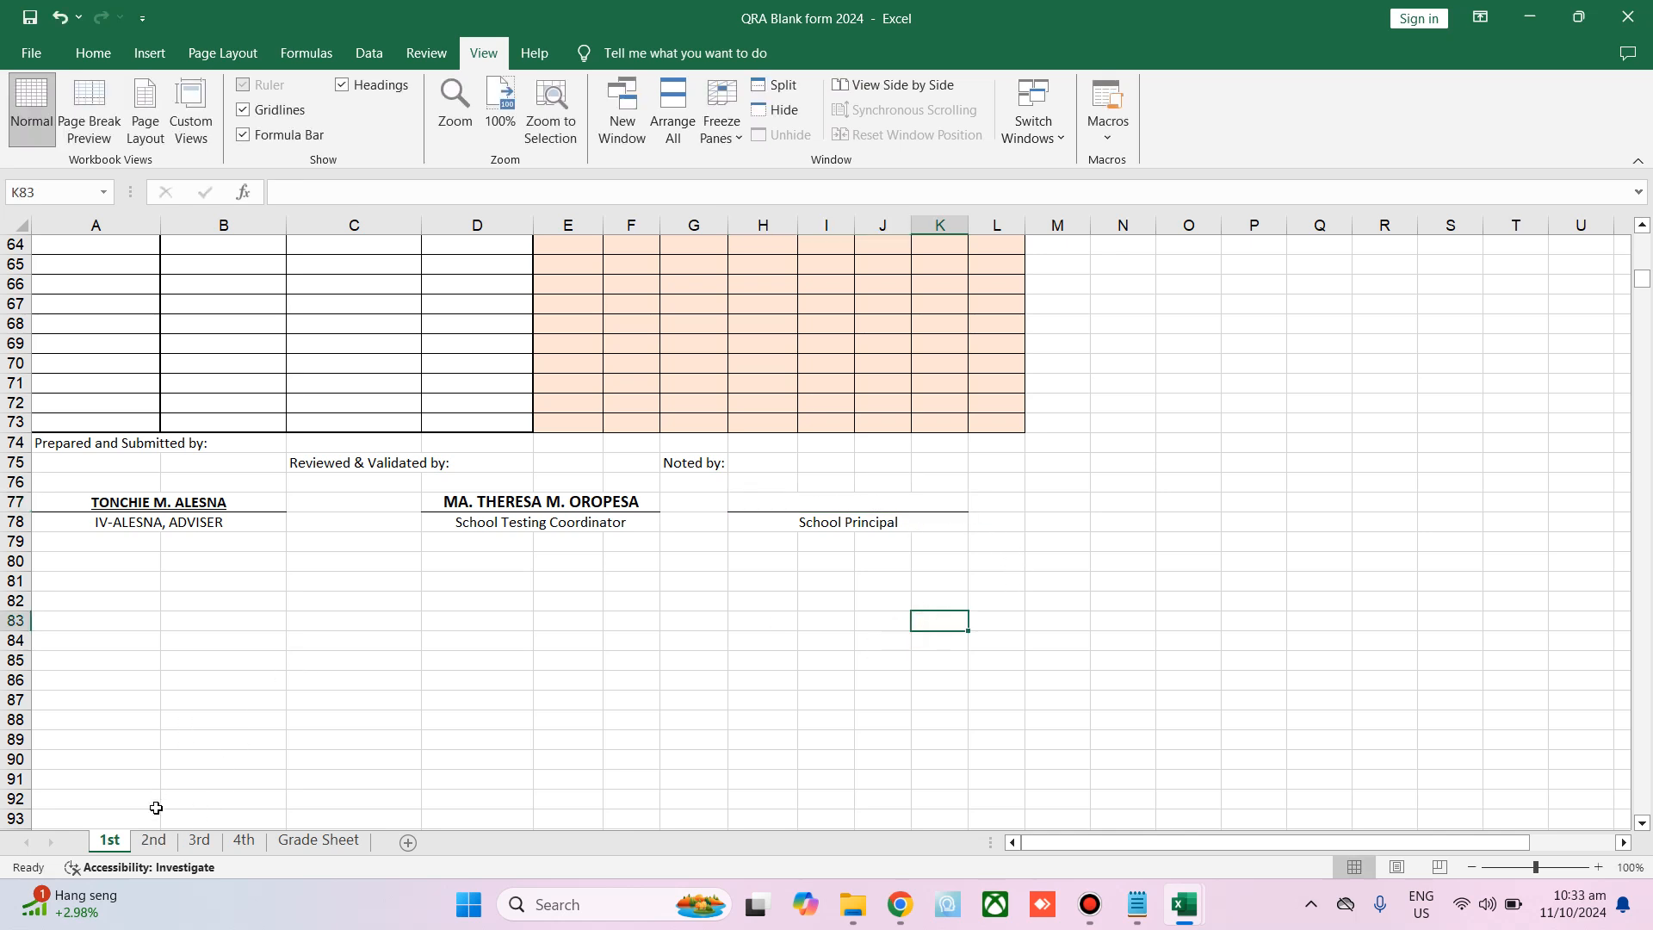
{"action": "left_click", "coordinate": [153, 841]}
Step: Look through the 1st and 2nd sheets, ending on the Grade Sheet report cards
{"action": "scroll", "coordinate": [753, 579], "scroll_direction": "left", "scroll_amount": 3}
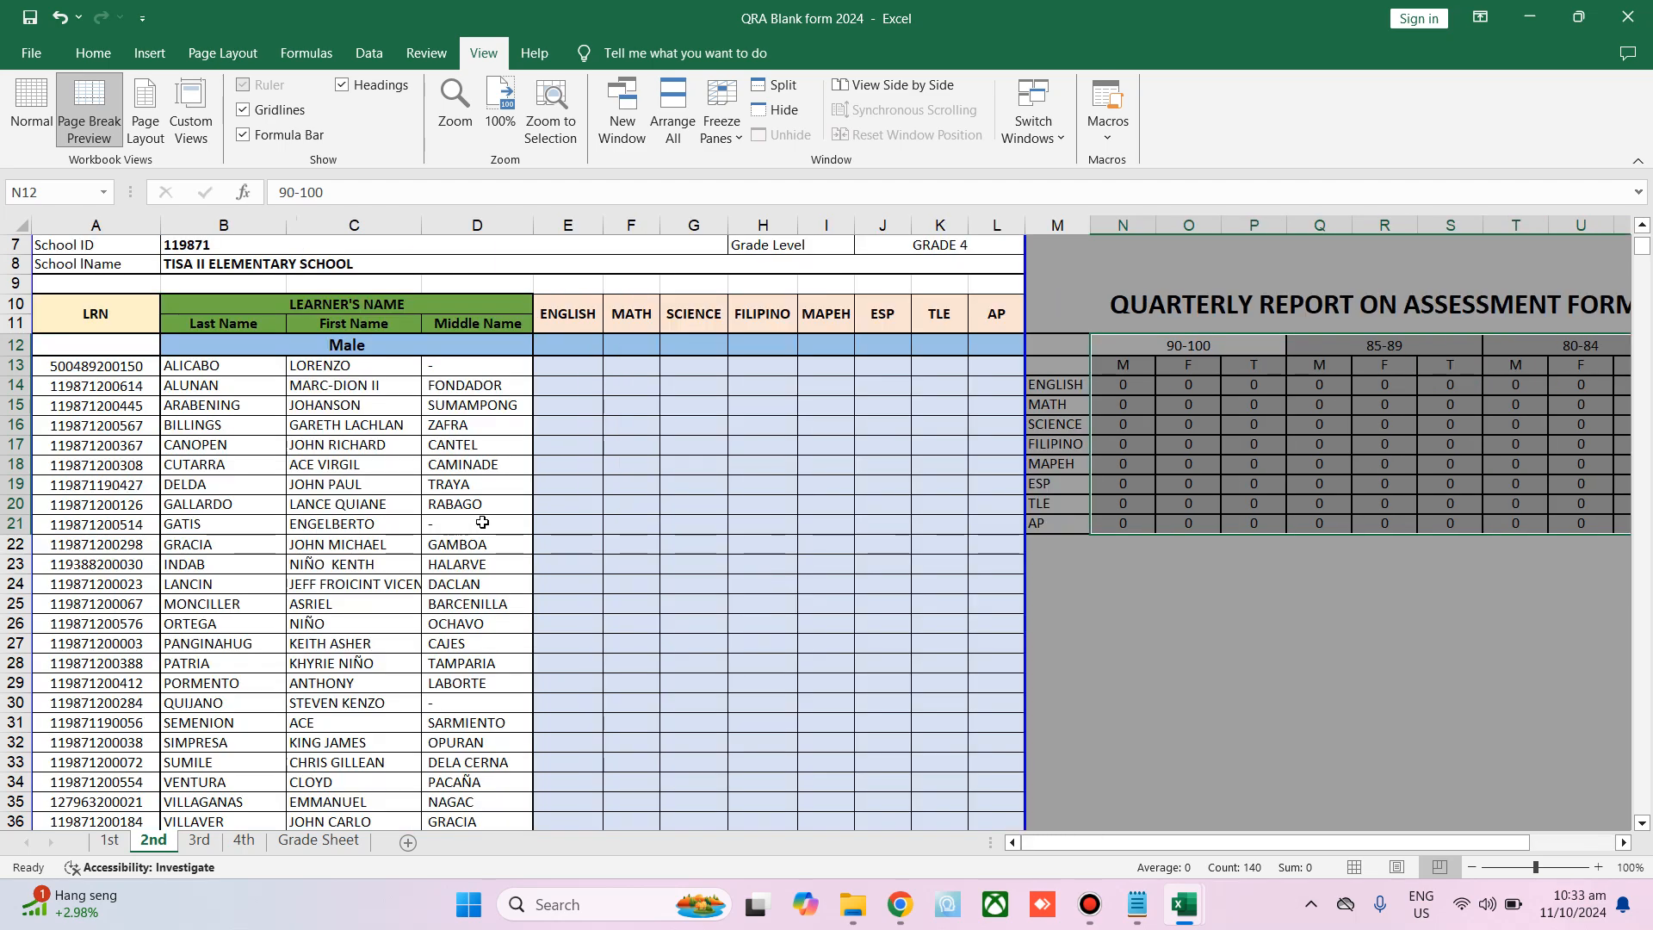
{"action": "scroll", "coordinate": [485, 541], "scroll_direction": "down", "scroll_amount": 13}
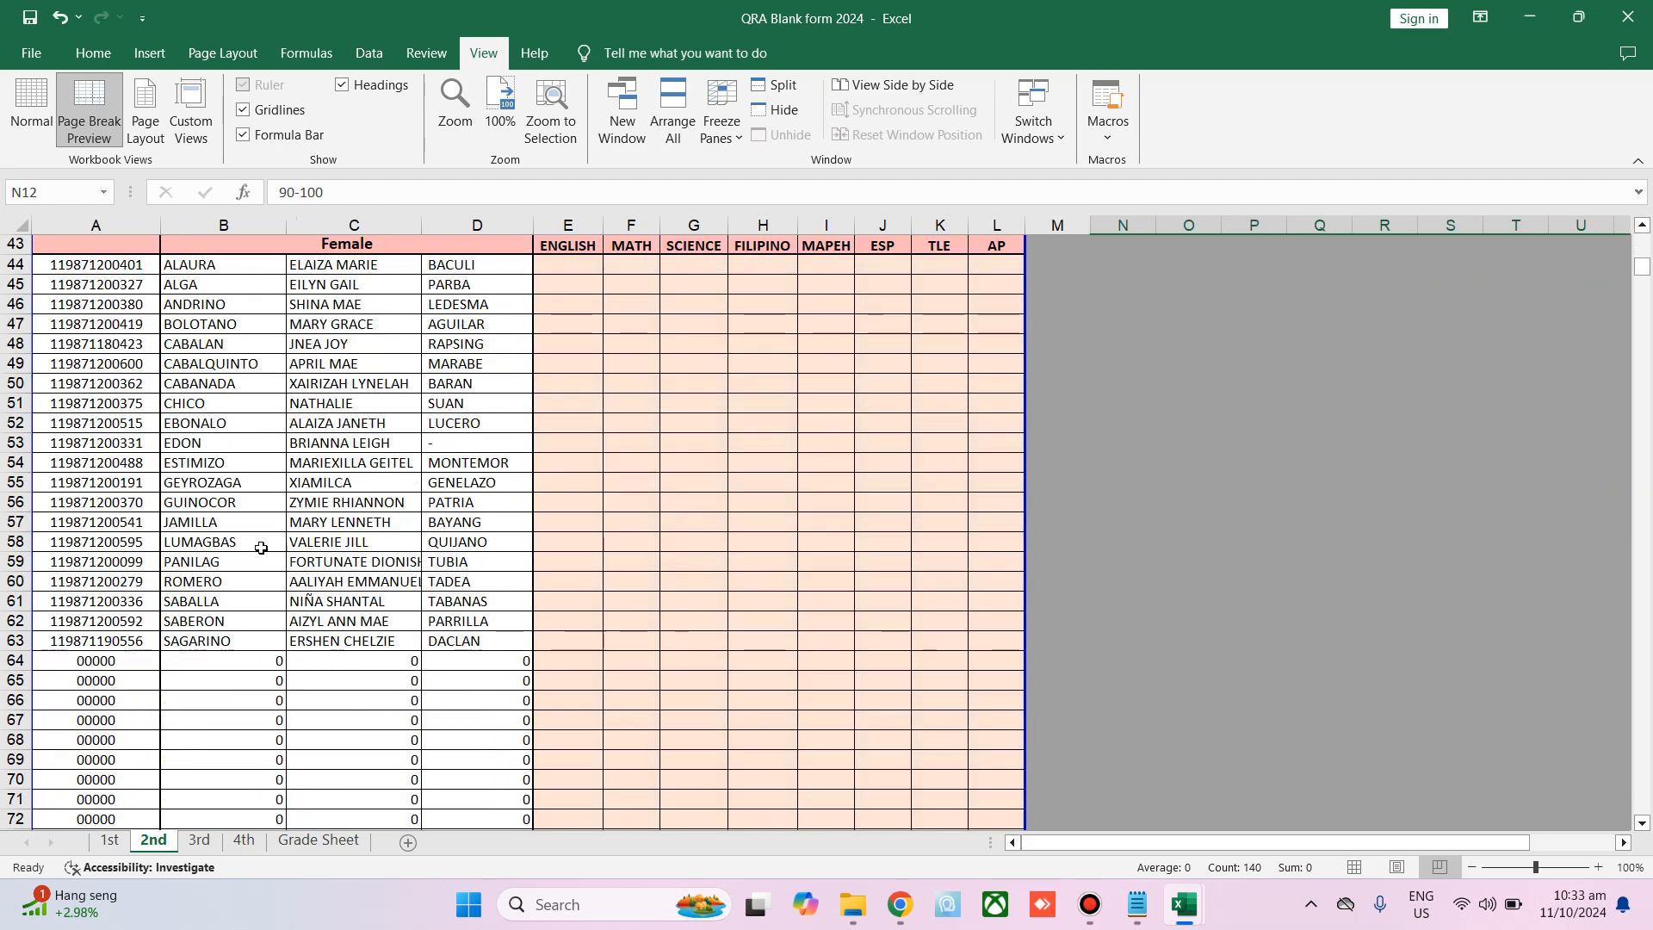
{"action": "scroll", "coordinate": [261, 548], "scroll_direction": "up", "scroll_amount": 5}
{"action": "left_click", "coordinate": [99, 841]}
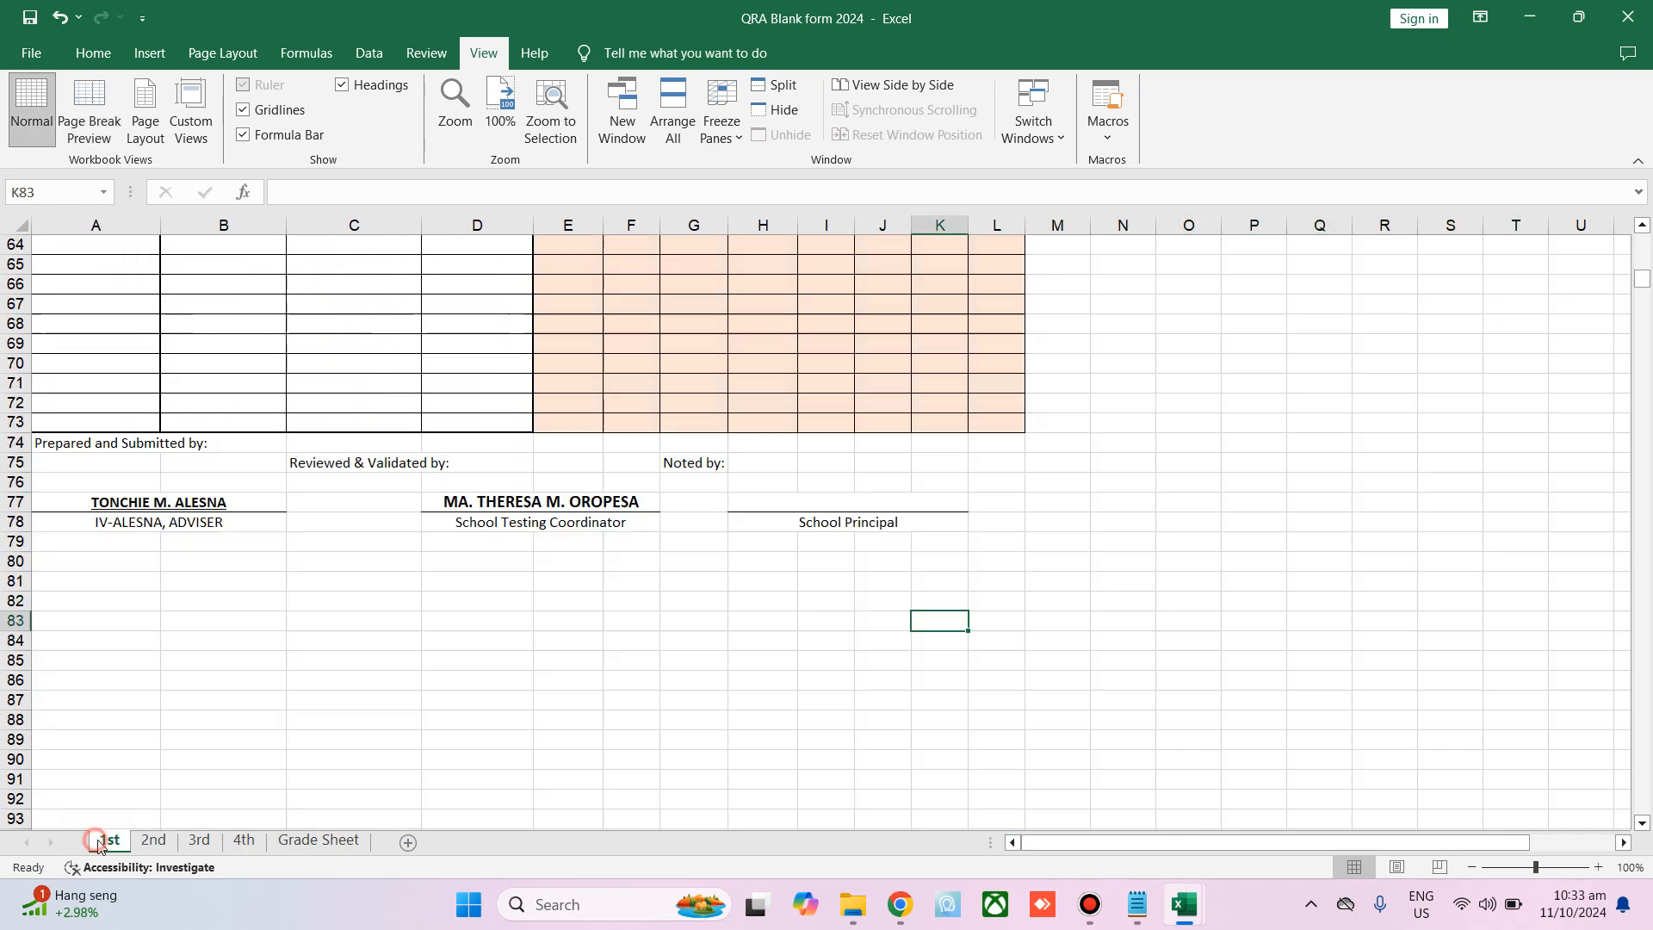
{"action": "scroll", "coordinate": [204, 700], "scroll_direction": "up", "scroll_amount": 11}
{"action": "scroll", "coordinate": [248, 622], "scroll_direction": "down", "scroll_amount": 5}
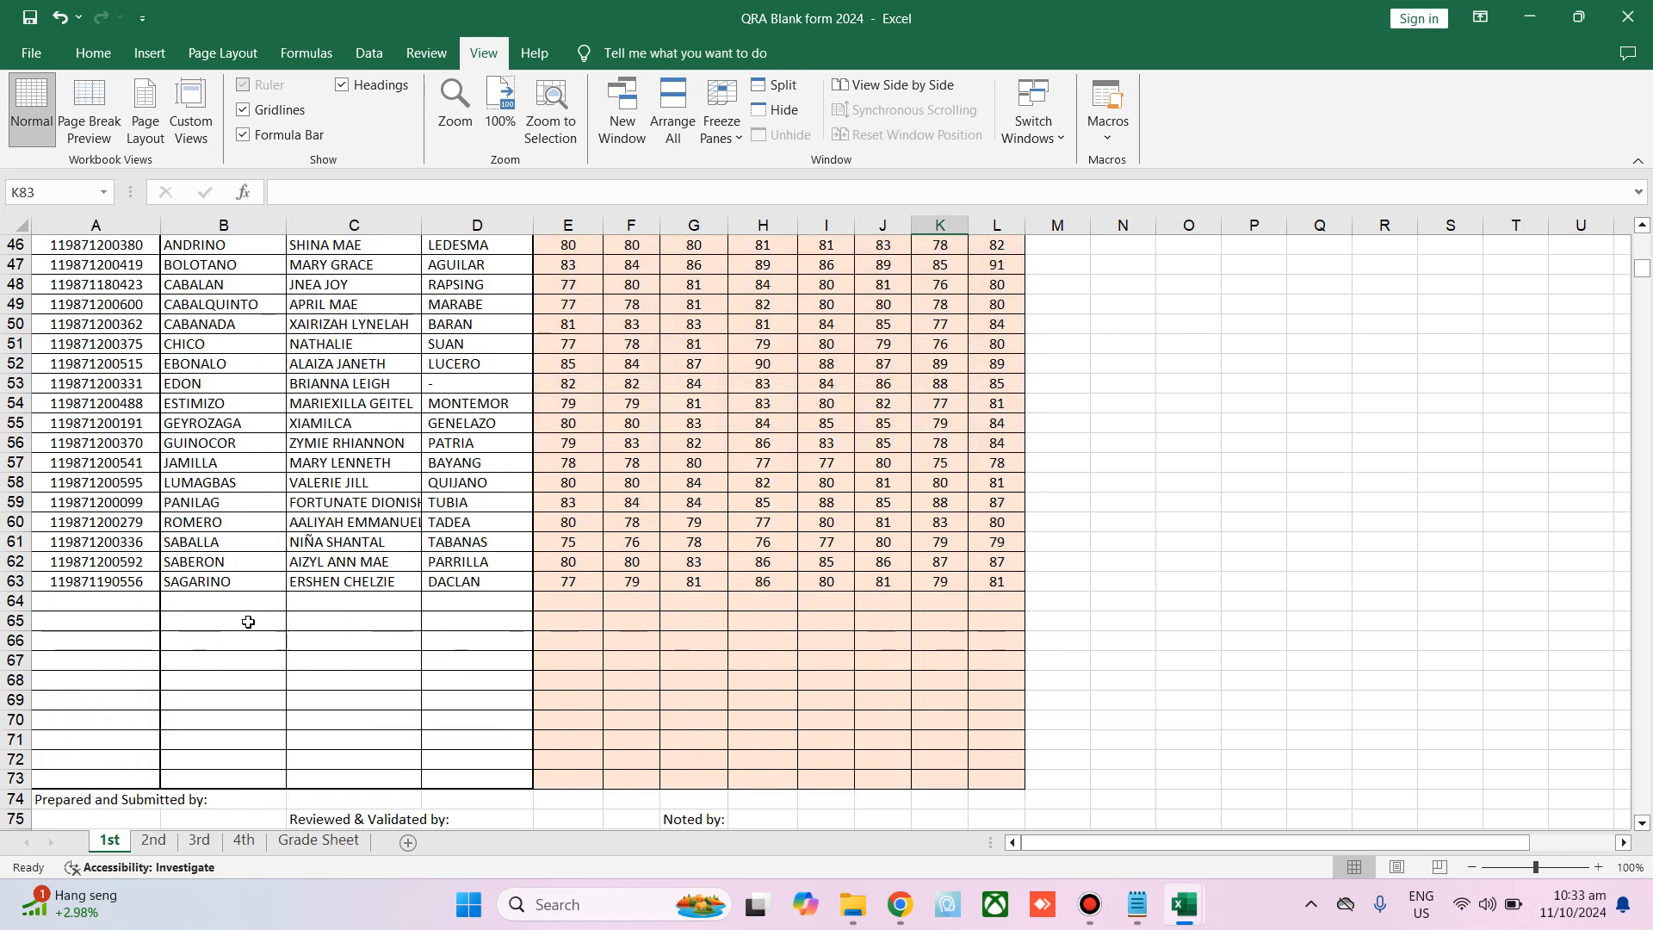
{"action": "left_click", "coordinate": [154, 841]}
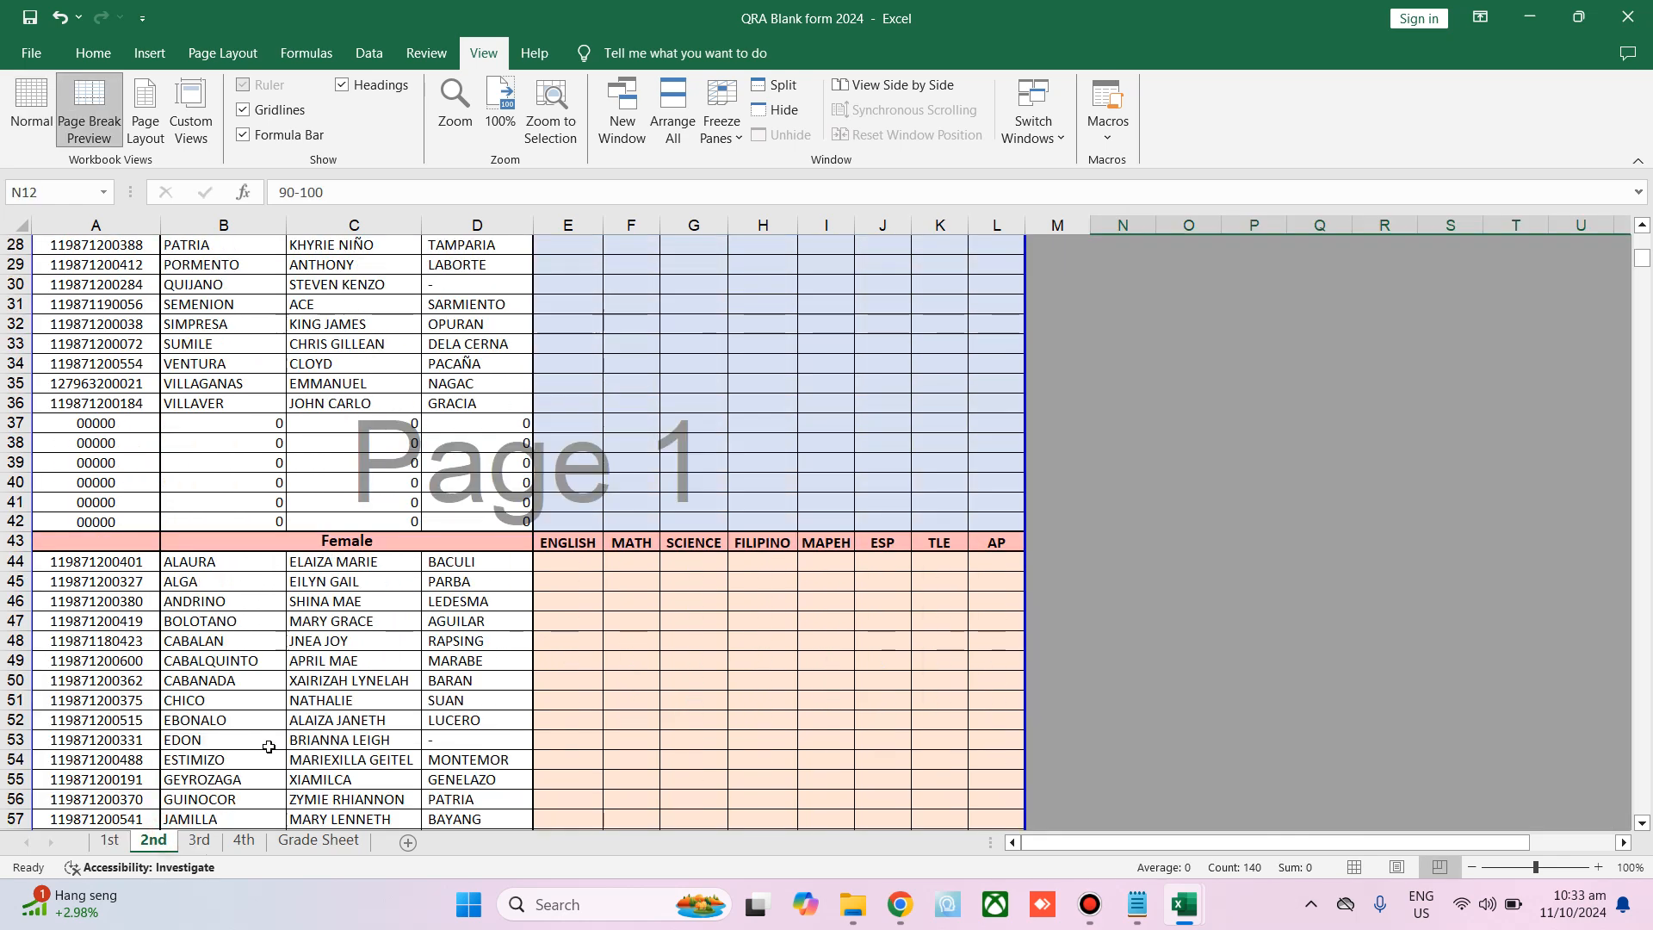
{"action": "scroll", "coordinate": [361, 689], "scroll_direction": "up", "scroll_amount": 8}
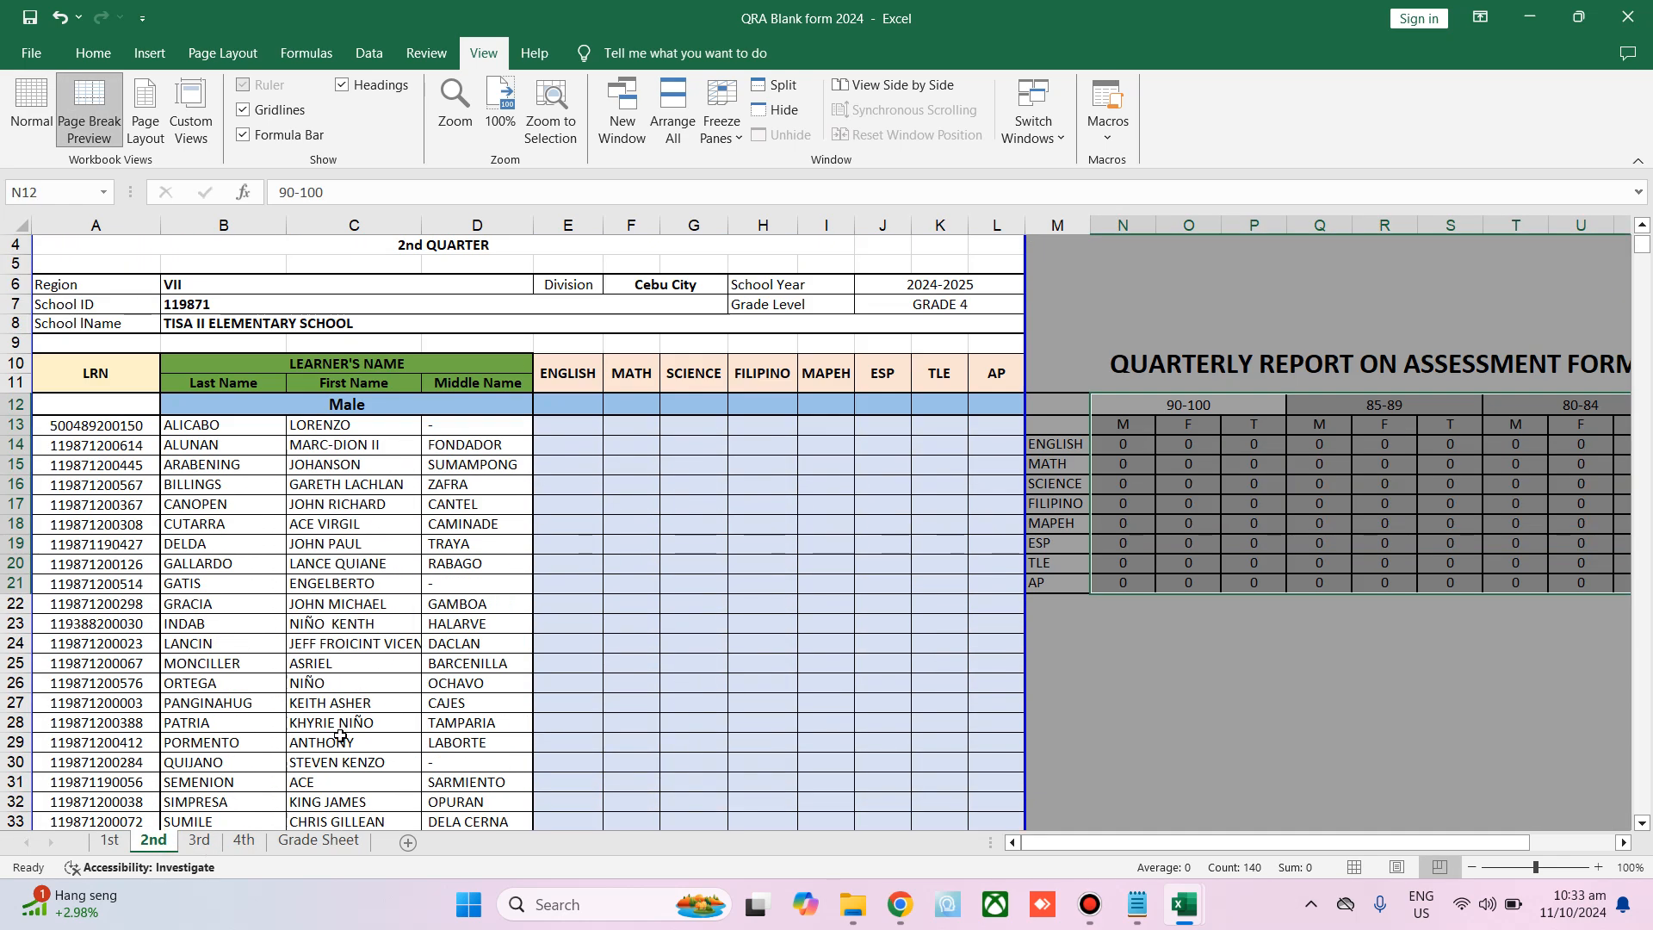
{"action": "left_click", "coordinate": [306, 841]}
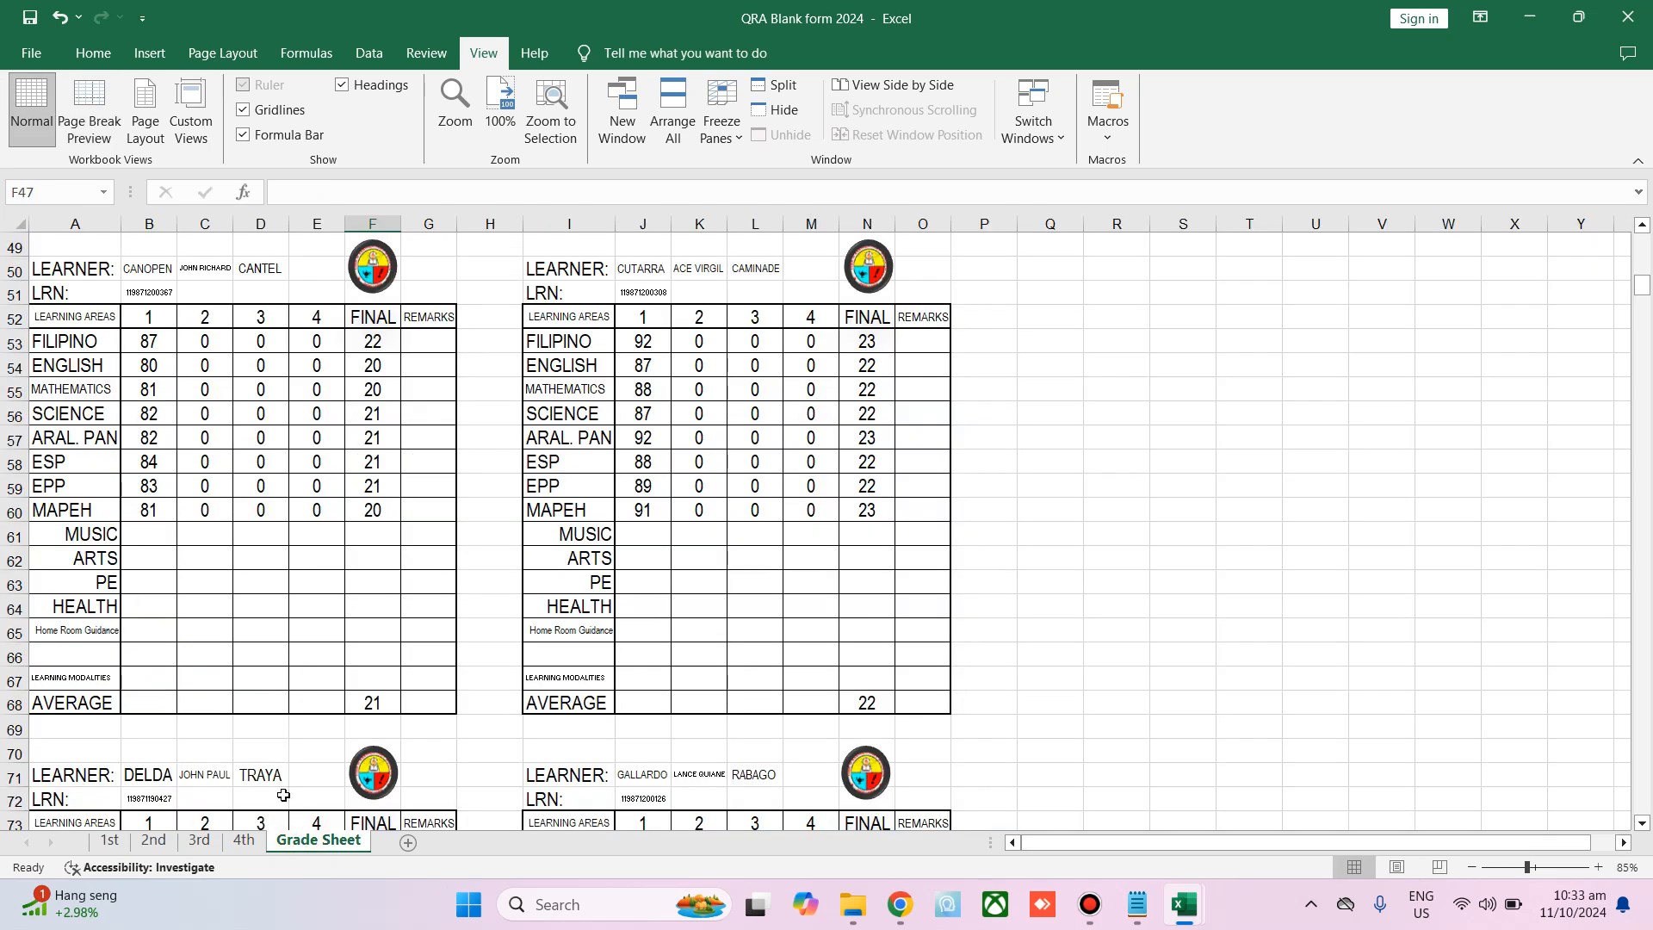
Step: Try deleting the first learner's LRN cells B9:D9, dismiss the protected-sheet warning, and open print preview
{"action": "scroll", "coordinate": [404, 659], "scroll_direction": "up", "scroll_amount": 16}
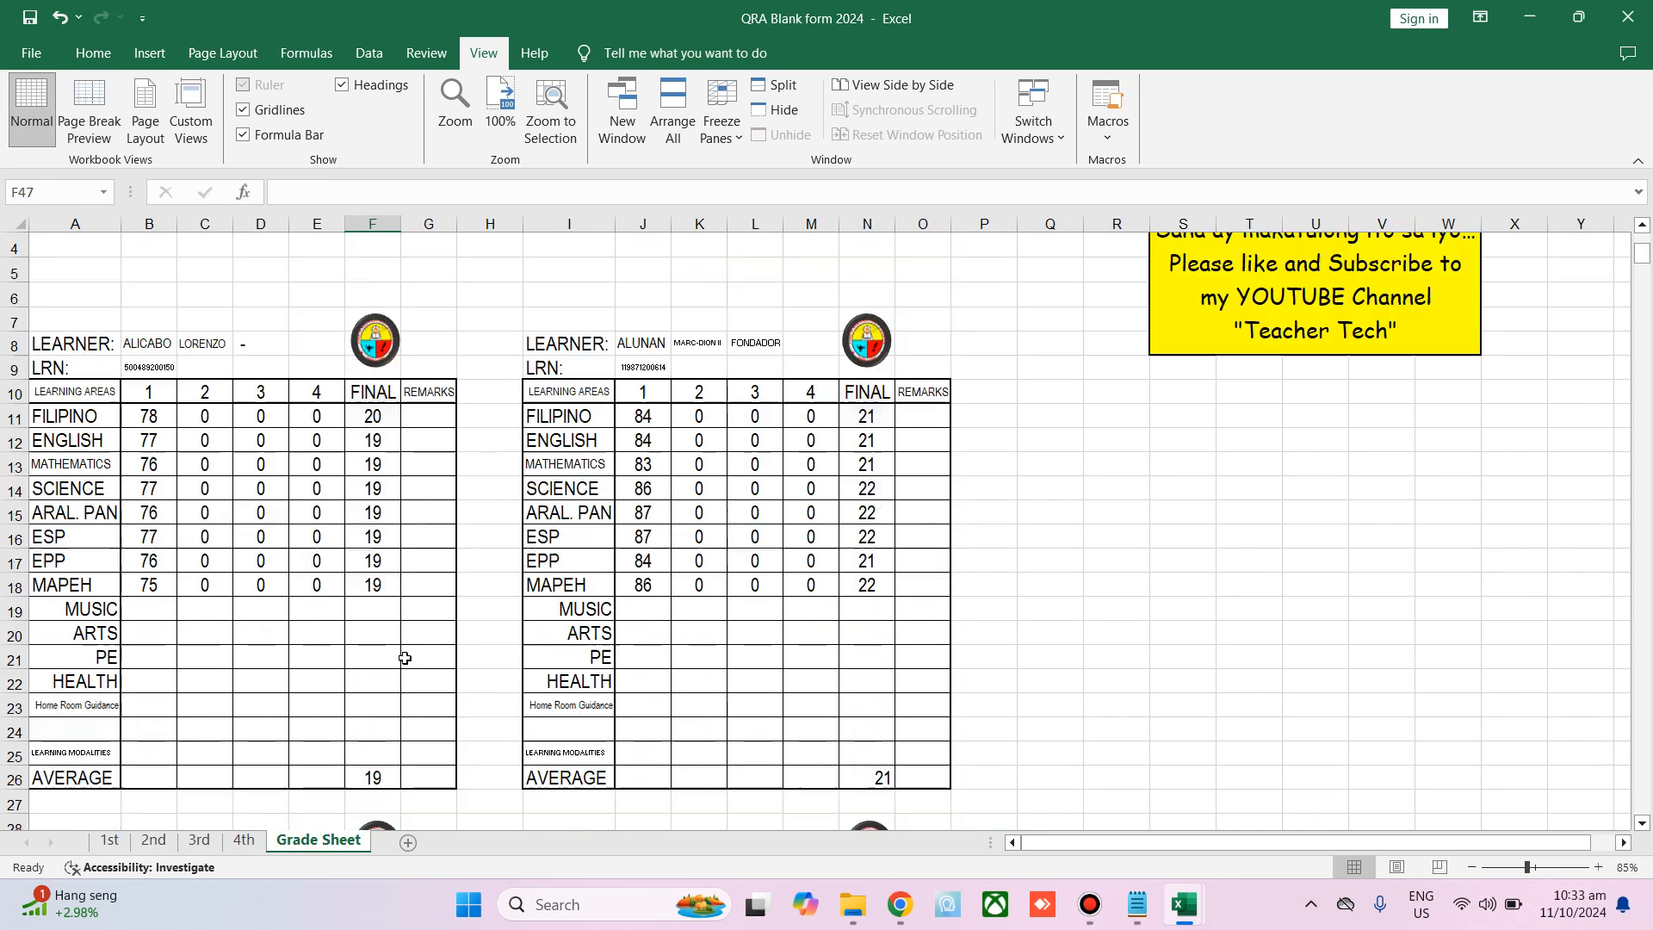
{"action": "left_click_drag", "start_coordinate": [159, 442], "coordinate": [269, 445]}
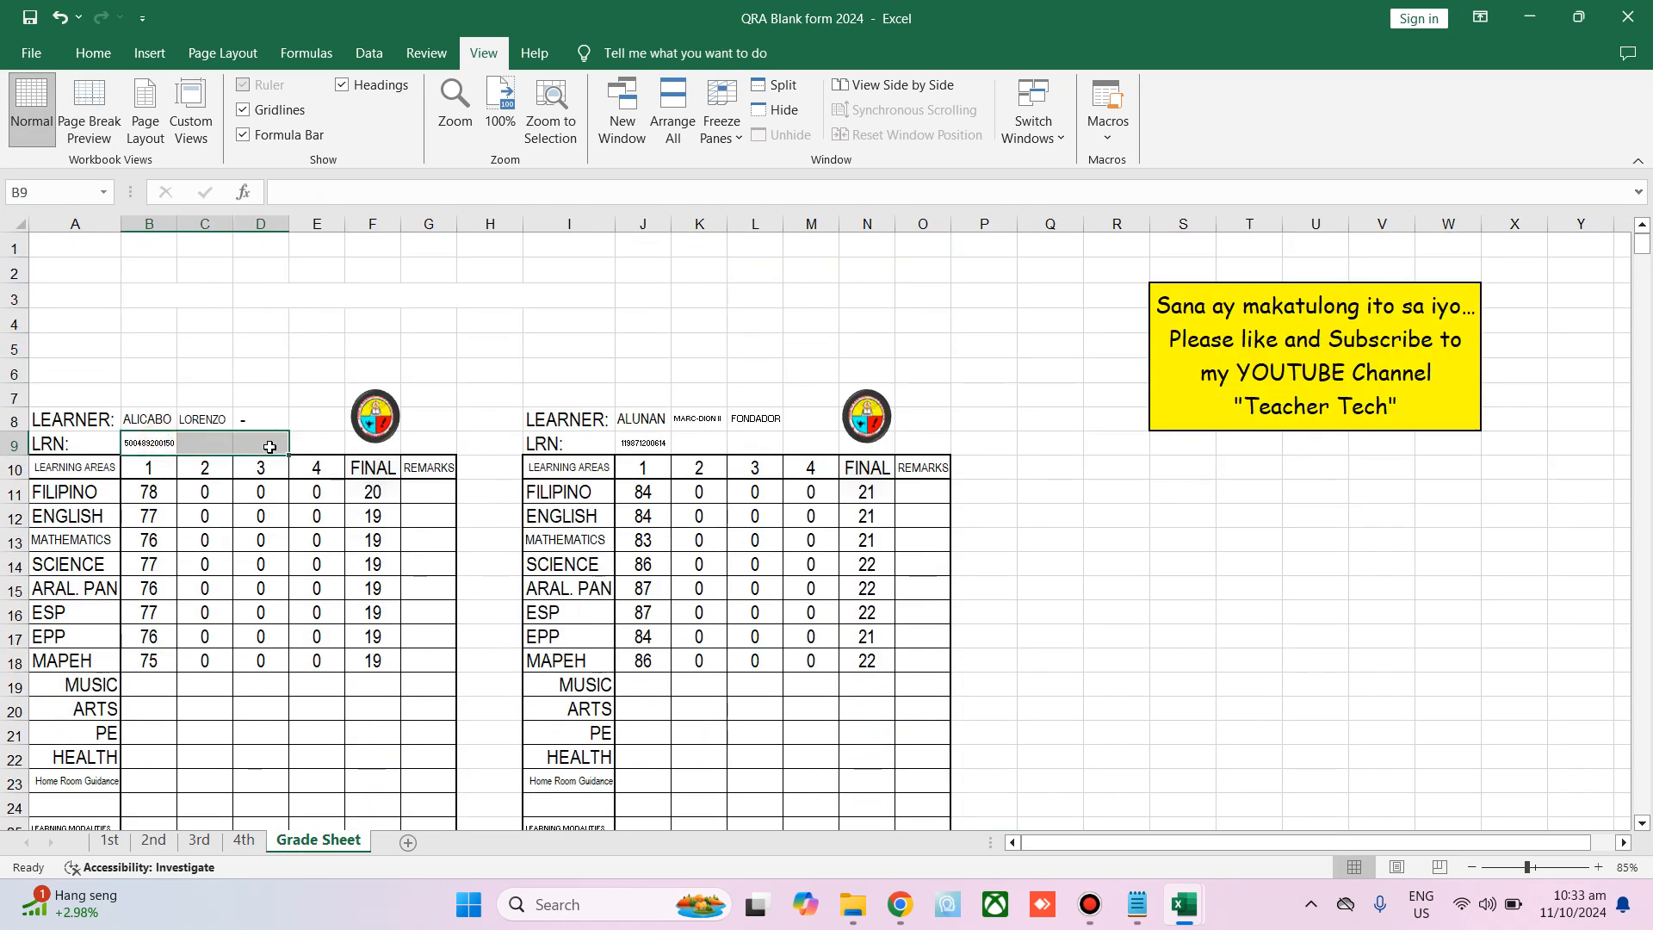
{"action": "right_click", "coordinate": [164, 443]}
{"action": "left_click", "coordinate": [479, 604]}
{"action": "key", "text": "Delete"}
{"action": "left_click", "coordinate": [824, 520]}
{"action": "left_click", "coordinate": [455, 377]}
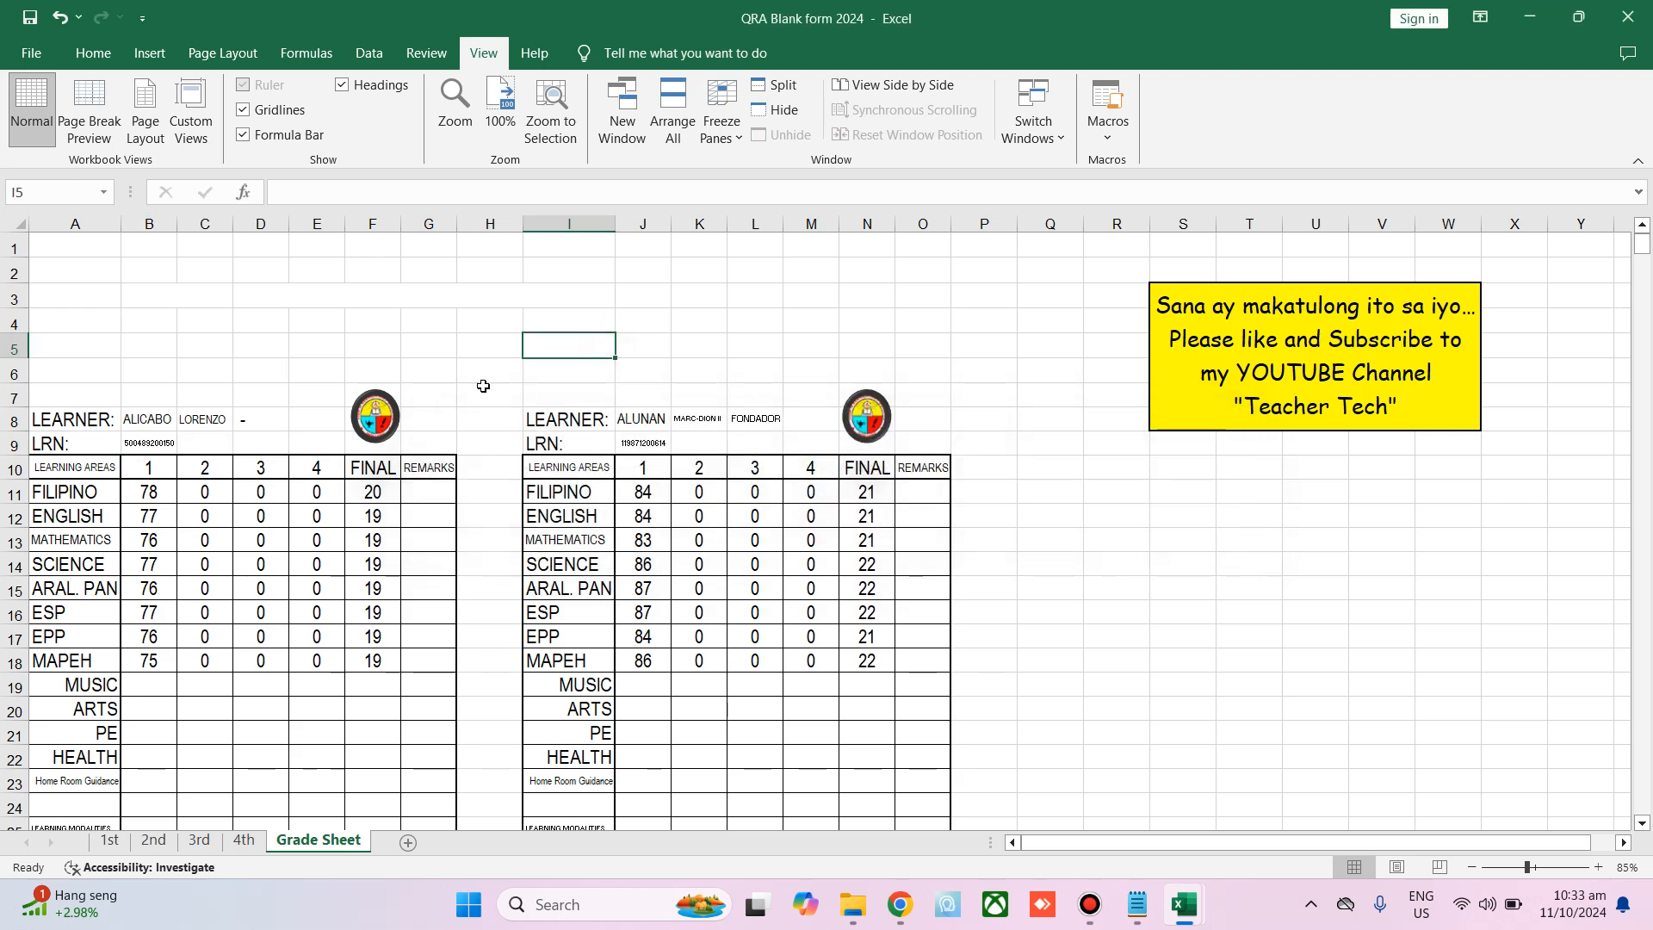
{"action": "scroll", "coordinate": [478, 383], "scroll_direction": "down", "scroll_amount": 1}
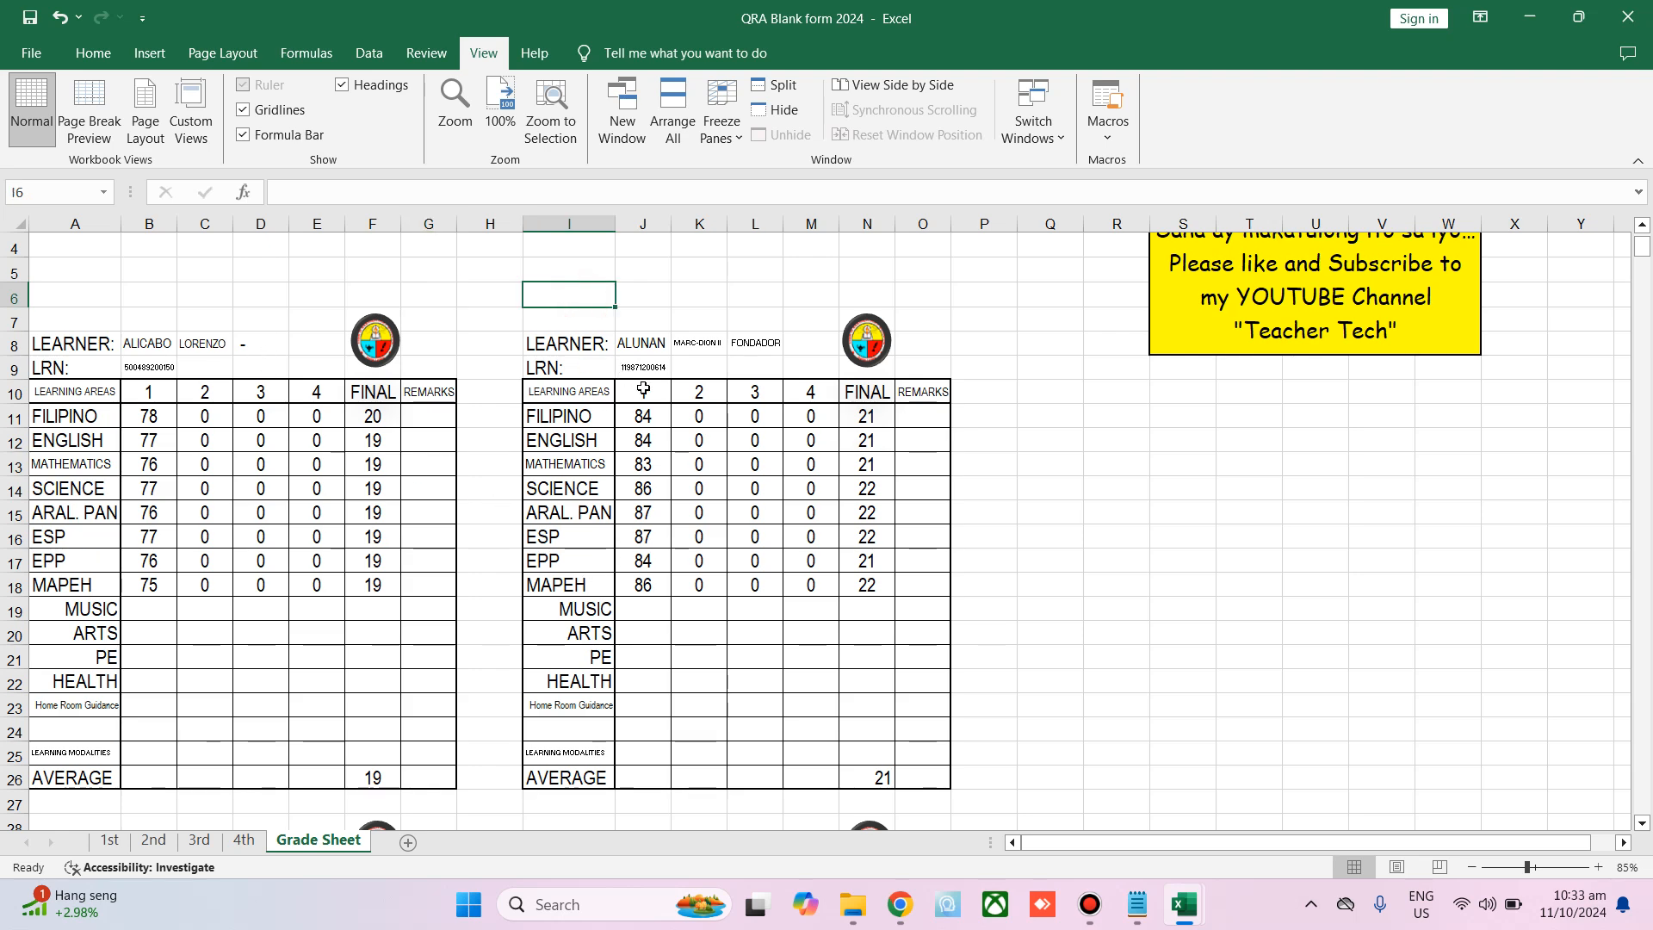
{"action": "key", "text": "ctrl+p"}
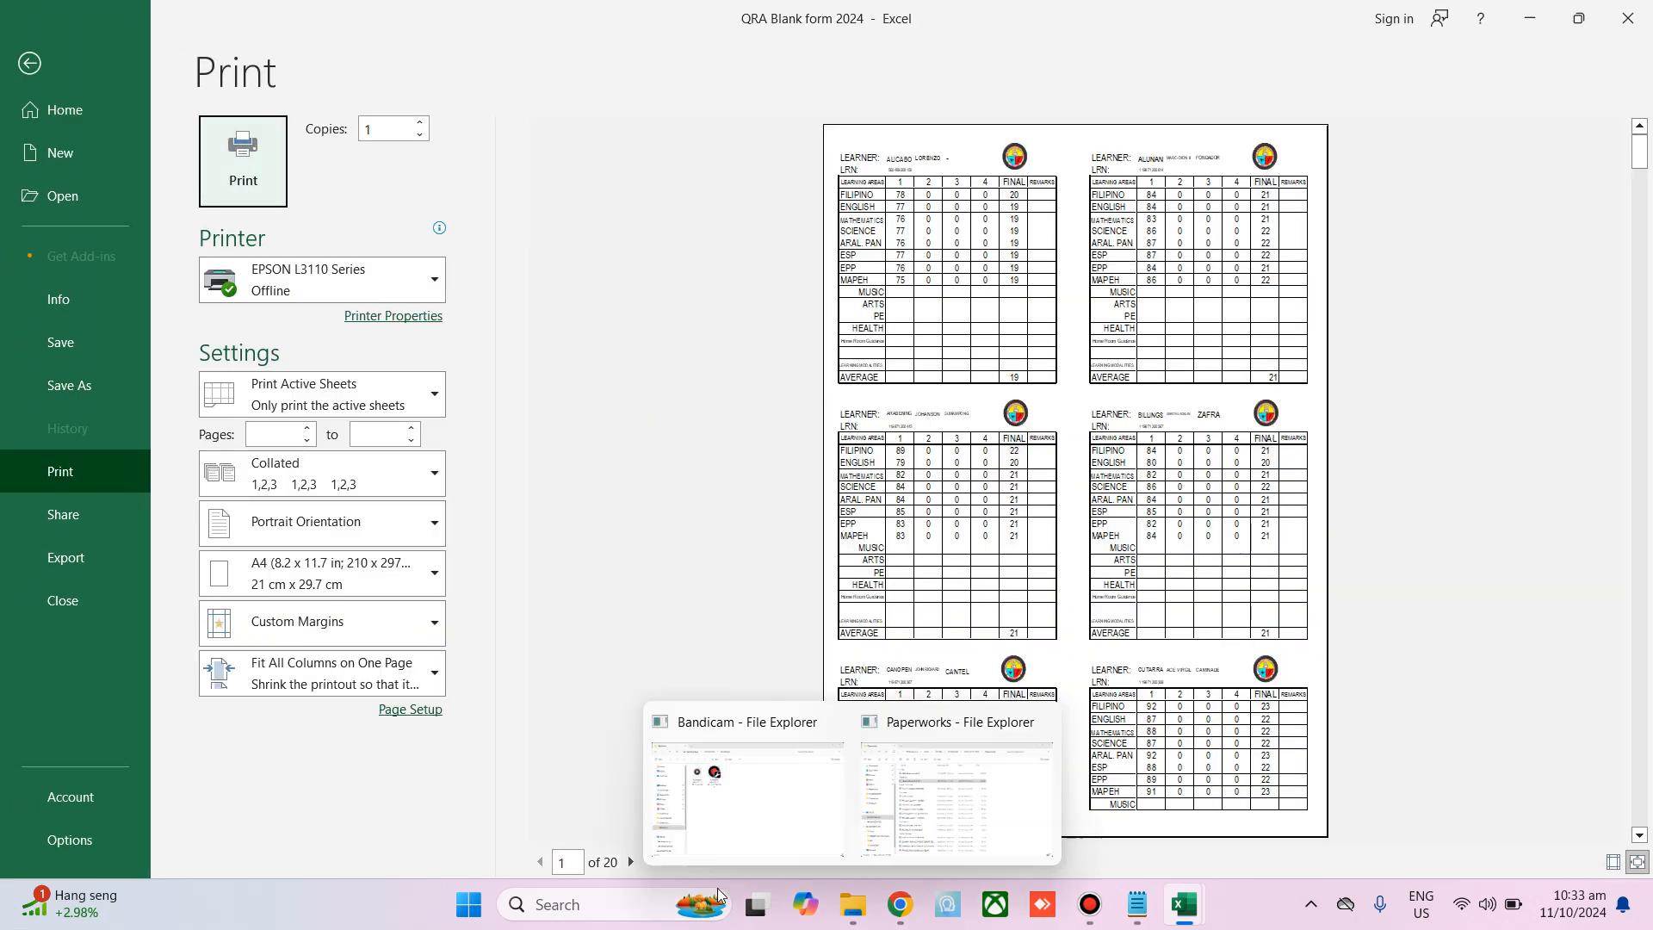
Step: Page forward through the A4 print preview and back to the first page
{"action": "left_click", "coordinate": [633, 862]}
{"action": "left_click", "coordinate": [633, 862]}
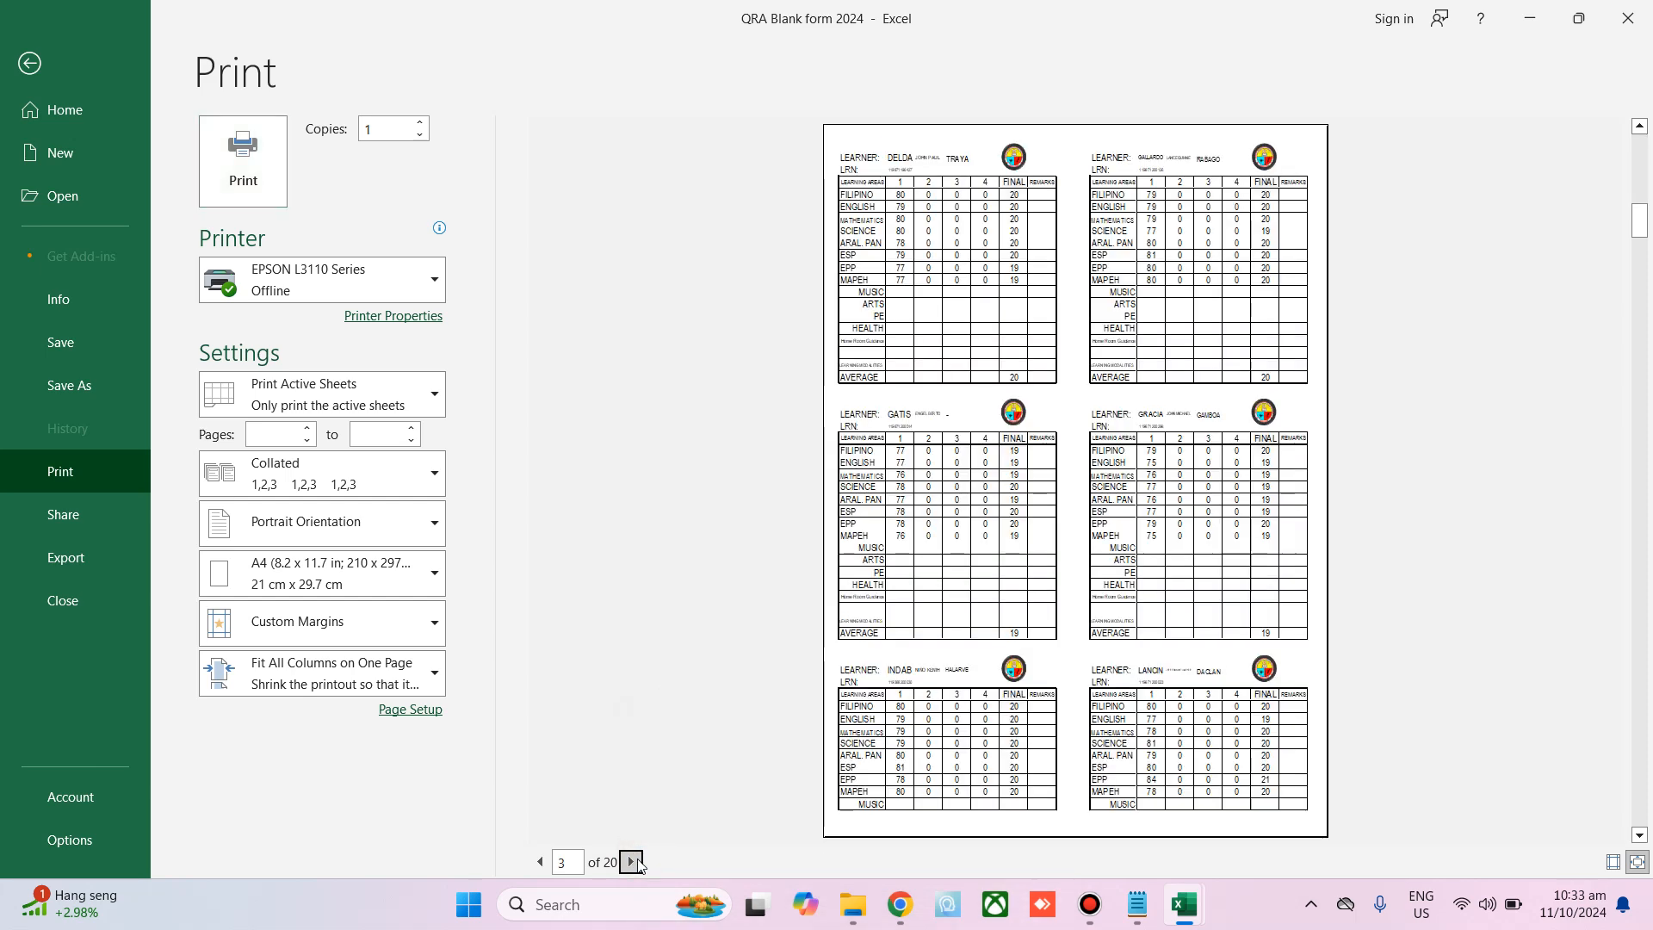
{"action": "left_click", "coordinate": [541, 862]}
{"action": "left_click", "coordinate": [540, 861]}
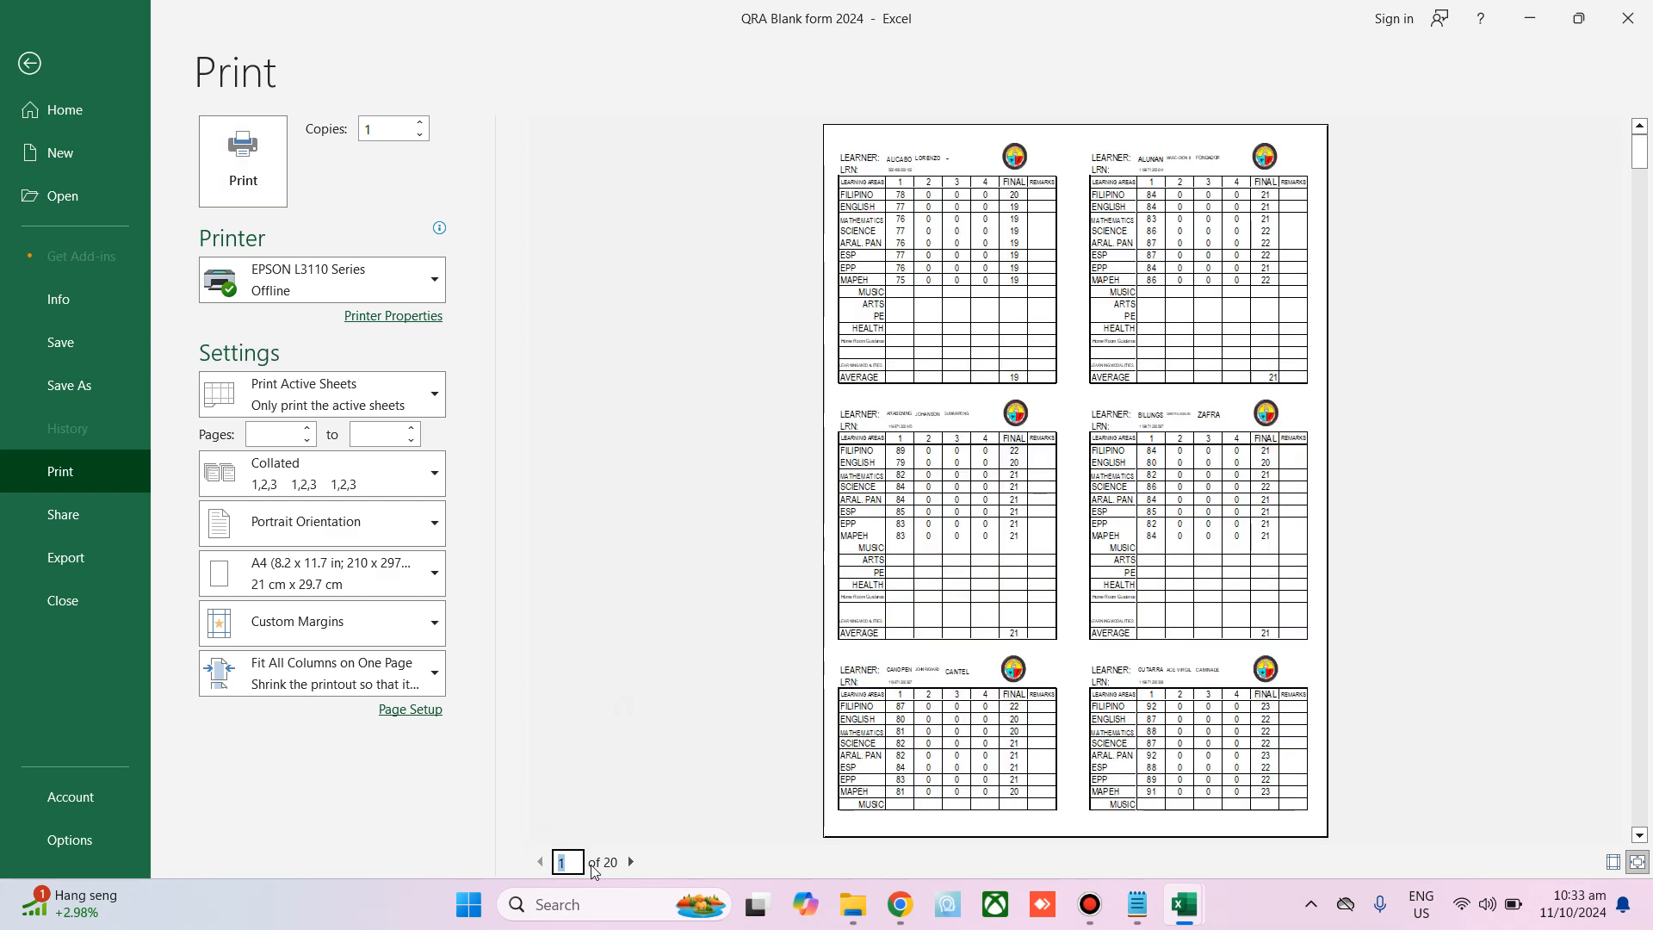
Step: Switch the paper size to 8.5 x 13 in, review the pages, and exit preview
{"action": "left_click", "coordinate": [424, 579]}
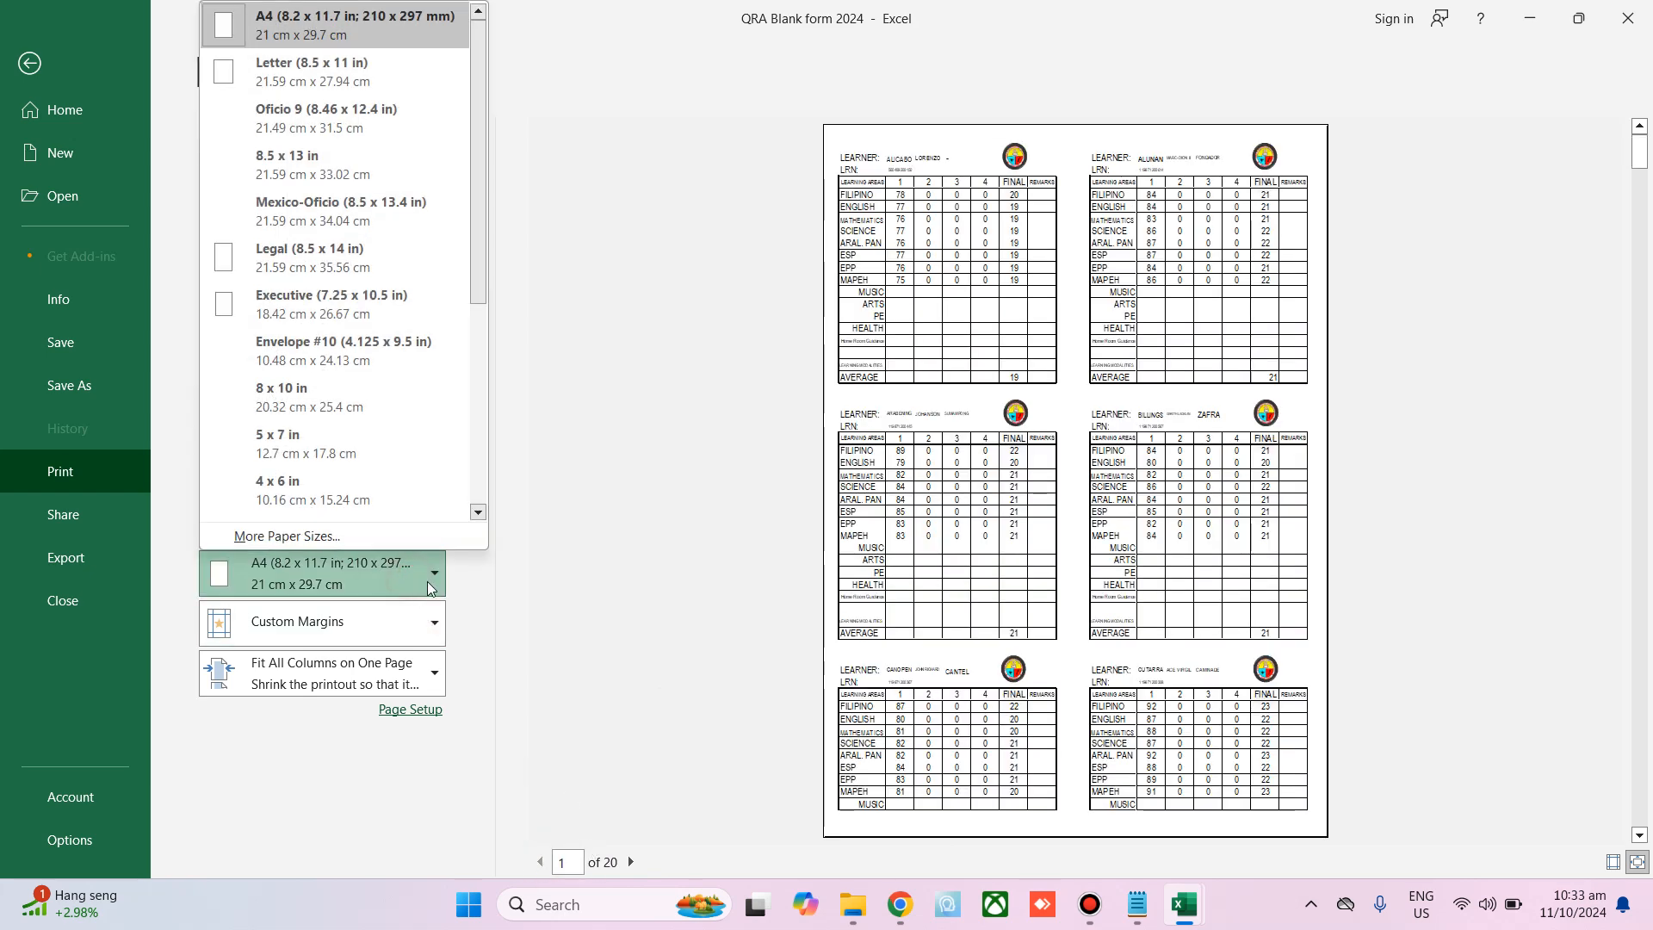
{"action": "left_click", "coordinate": [380, 167]}
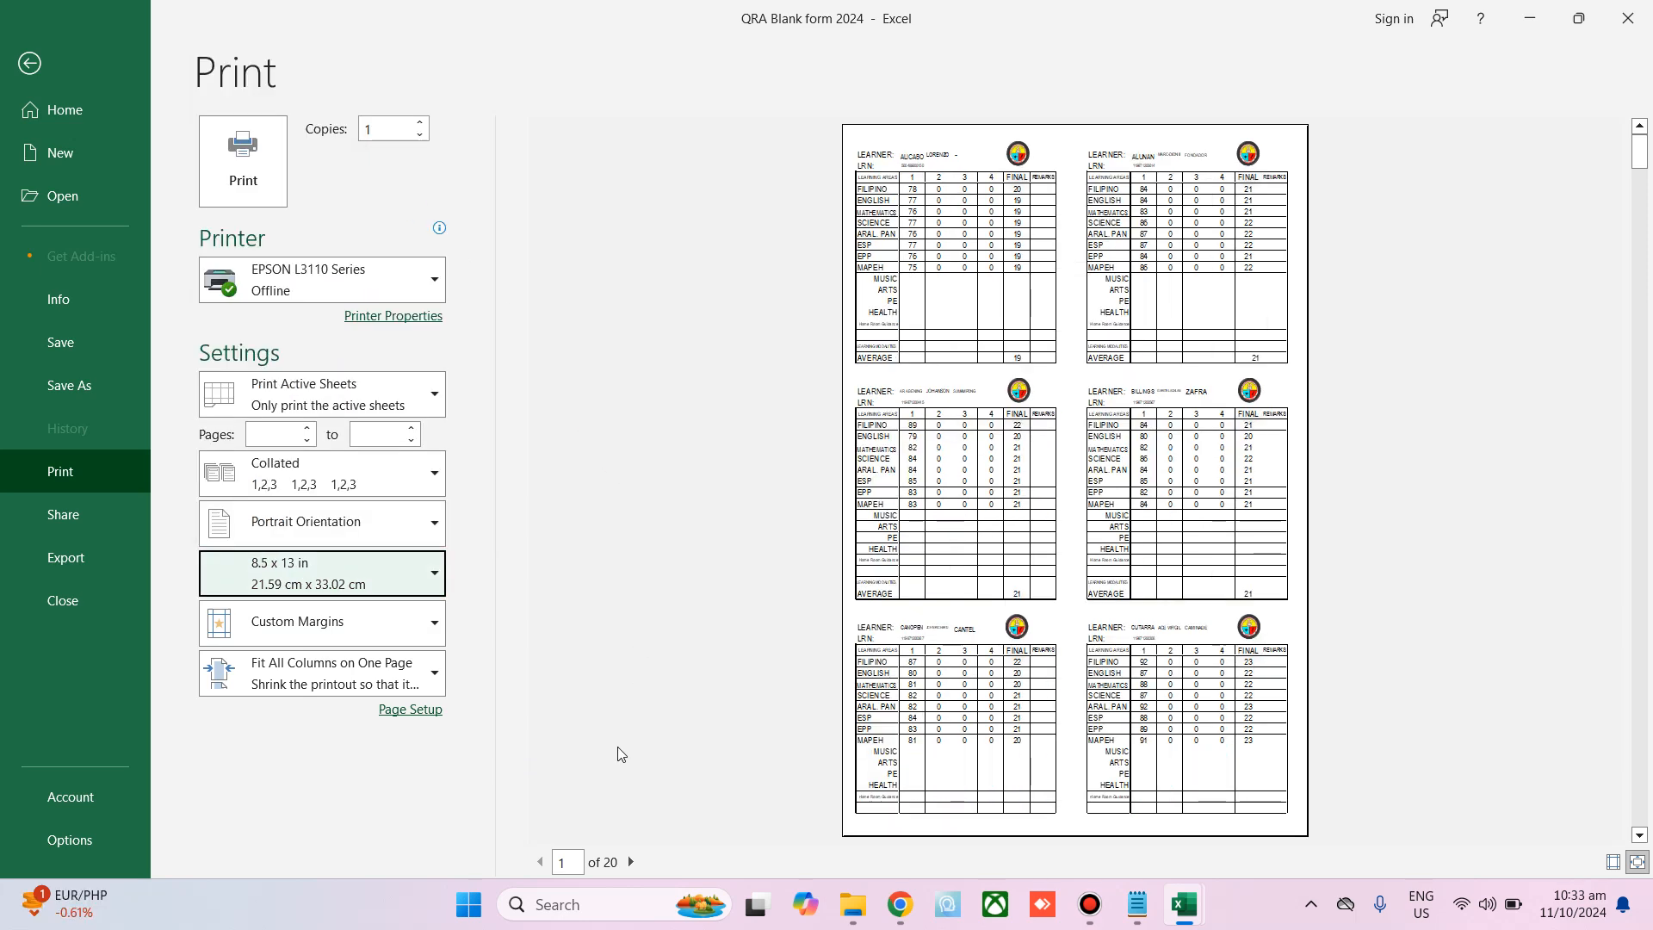
{"action": "left_click", "coordinate": [632, 862]}
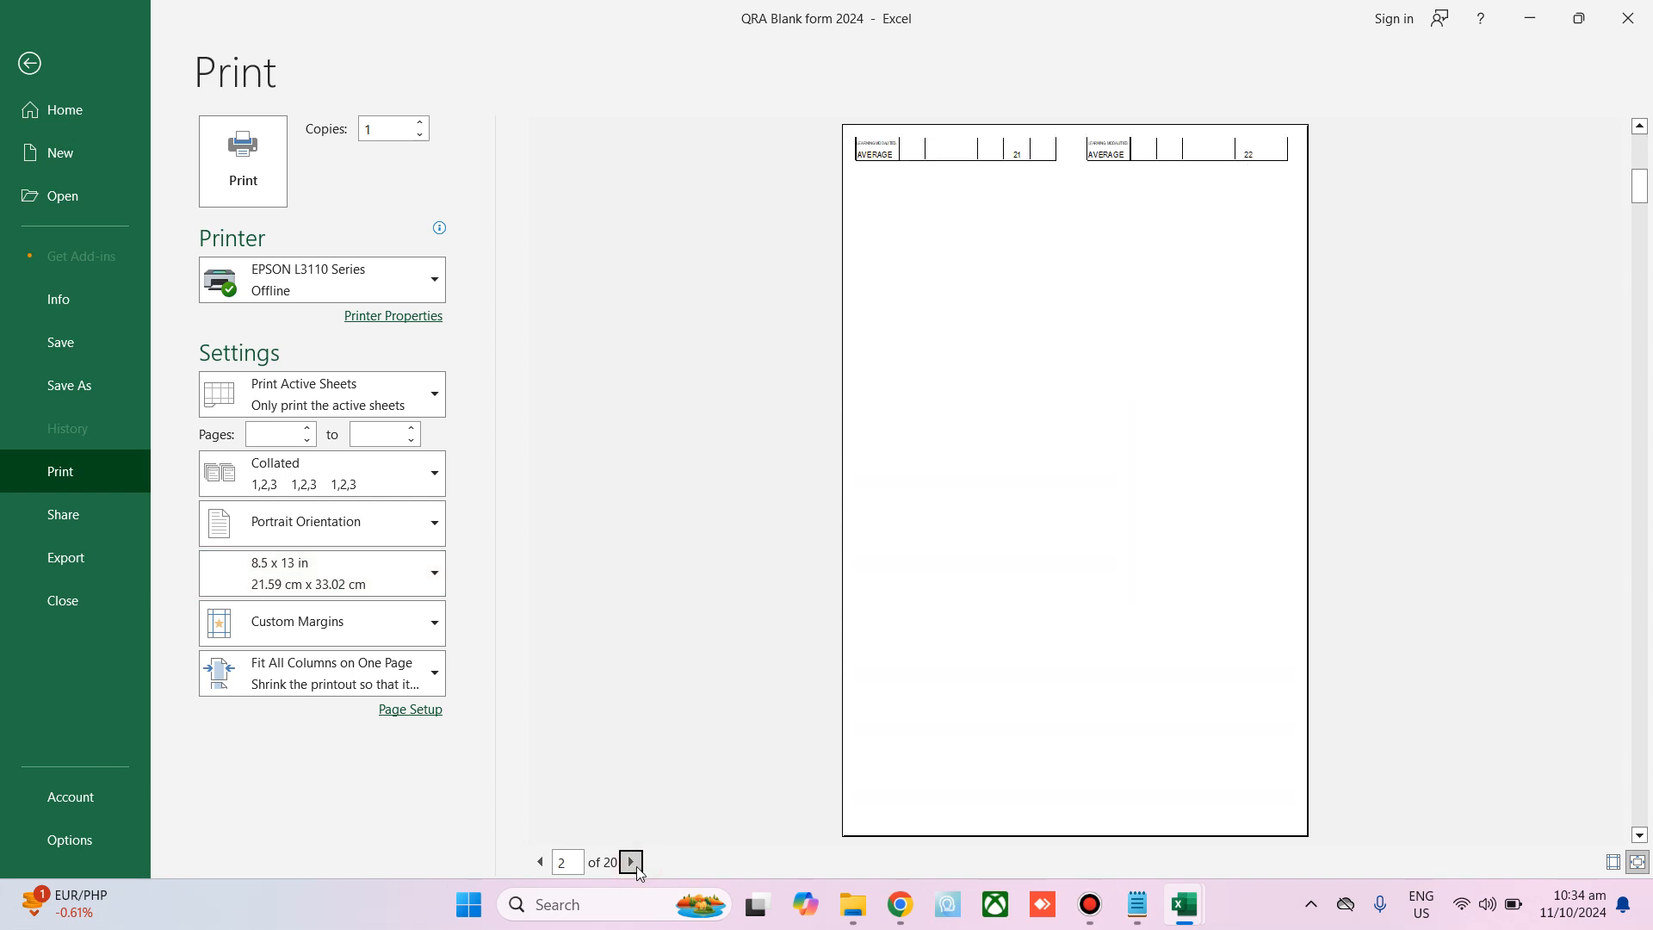
{"action": "left_click", "coordinate": [632, 862]}
{"action": "left_click", "coordinate": [632, 862]}
{"action": "key", "text": "Escape"}
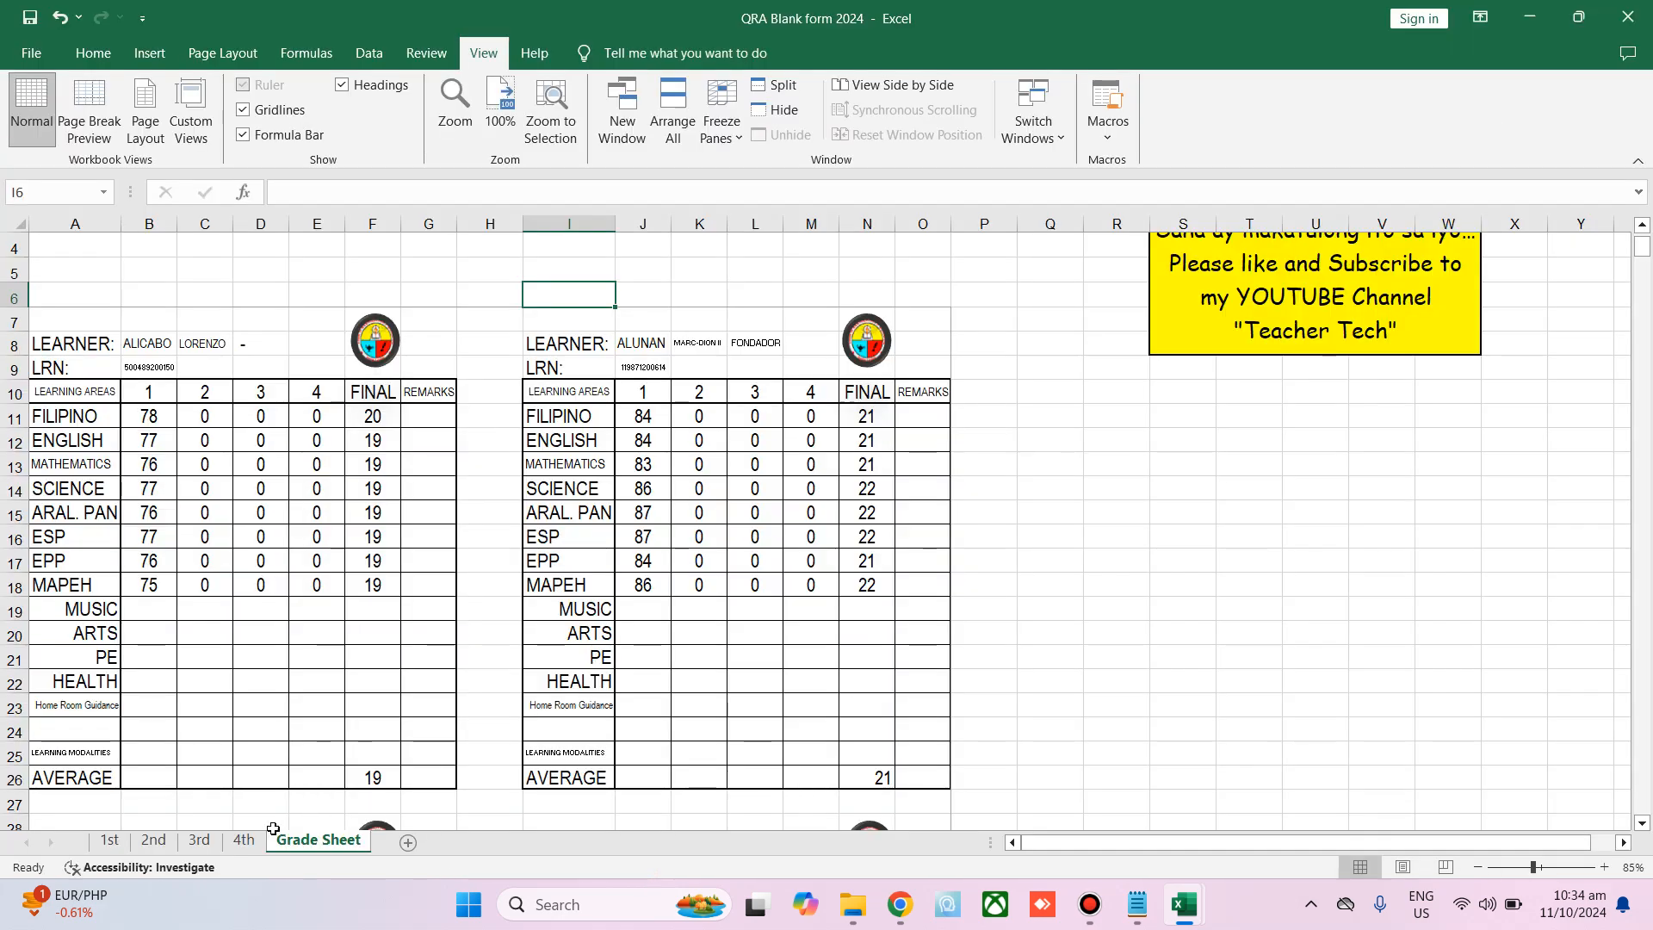
Step: Choose Unprotect Sheet on the Grade Sheet tab, then bring the Notepad notes to the front
{"action": "right_click", "coordinate": [320, 853]}
{"action": "mouse_move", "coordinate": [402, 734]}
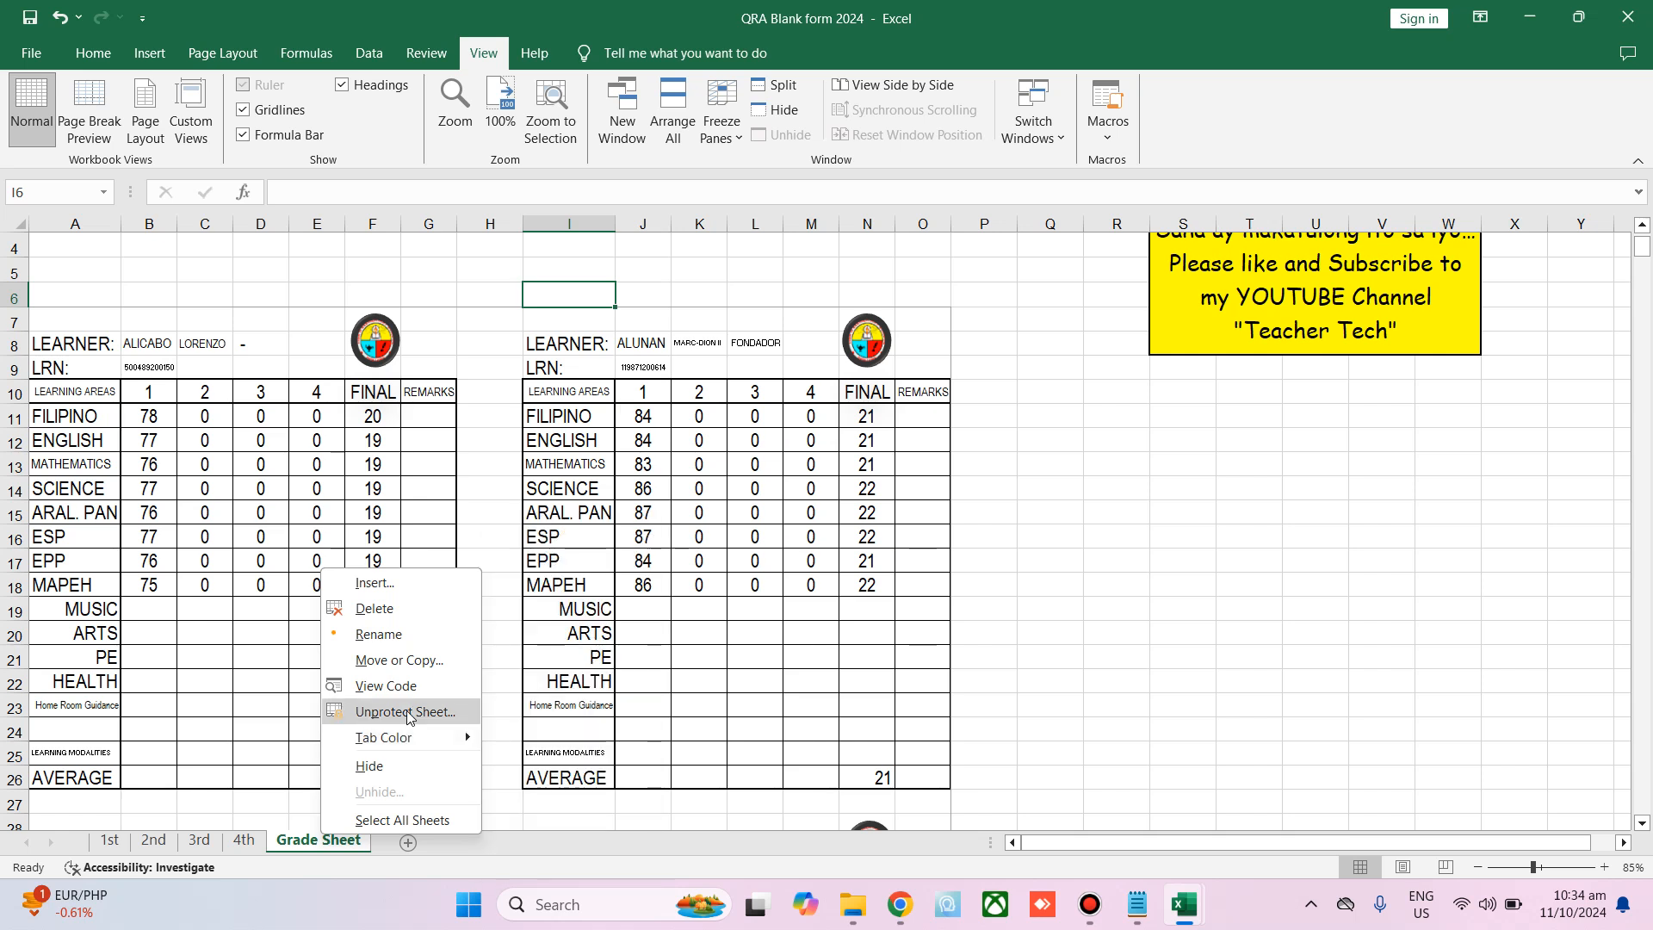
{"action": "left_click", "coordinate": [409, 714]}
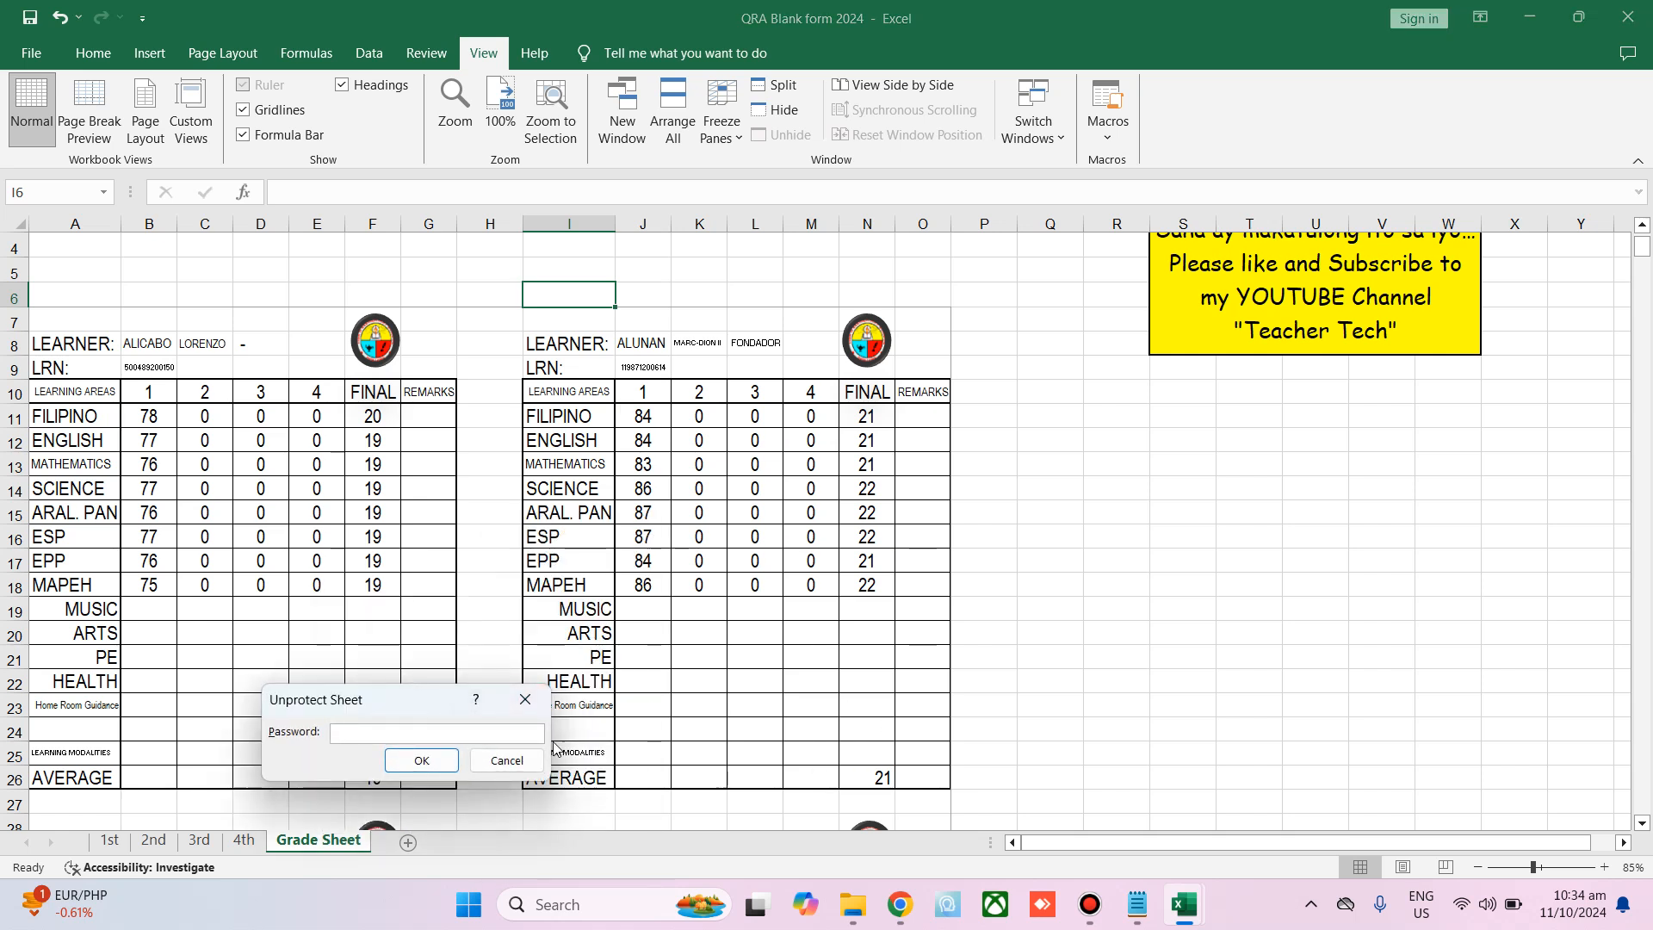
{"action": "left_click", "coordinate": [1136, 904]}
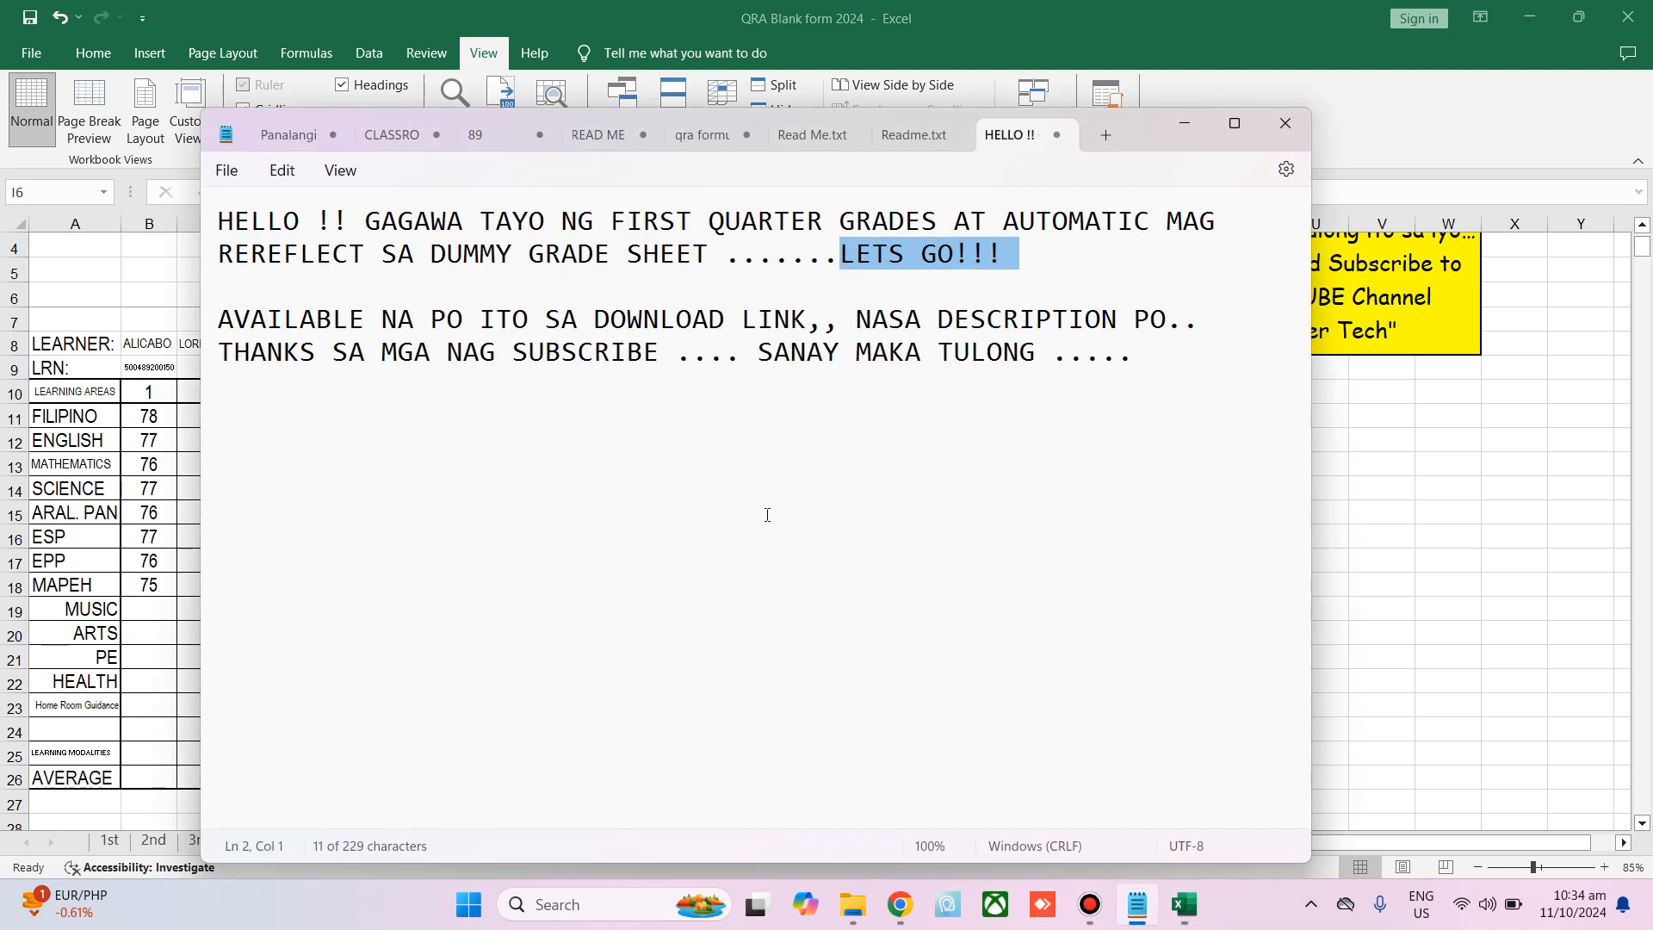
Step: Add the Grade Sheet's unprotect password on a new line below the Notepad notes
{"action": "left_click", "coordinate": [1173, 392]}
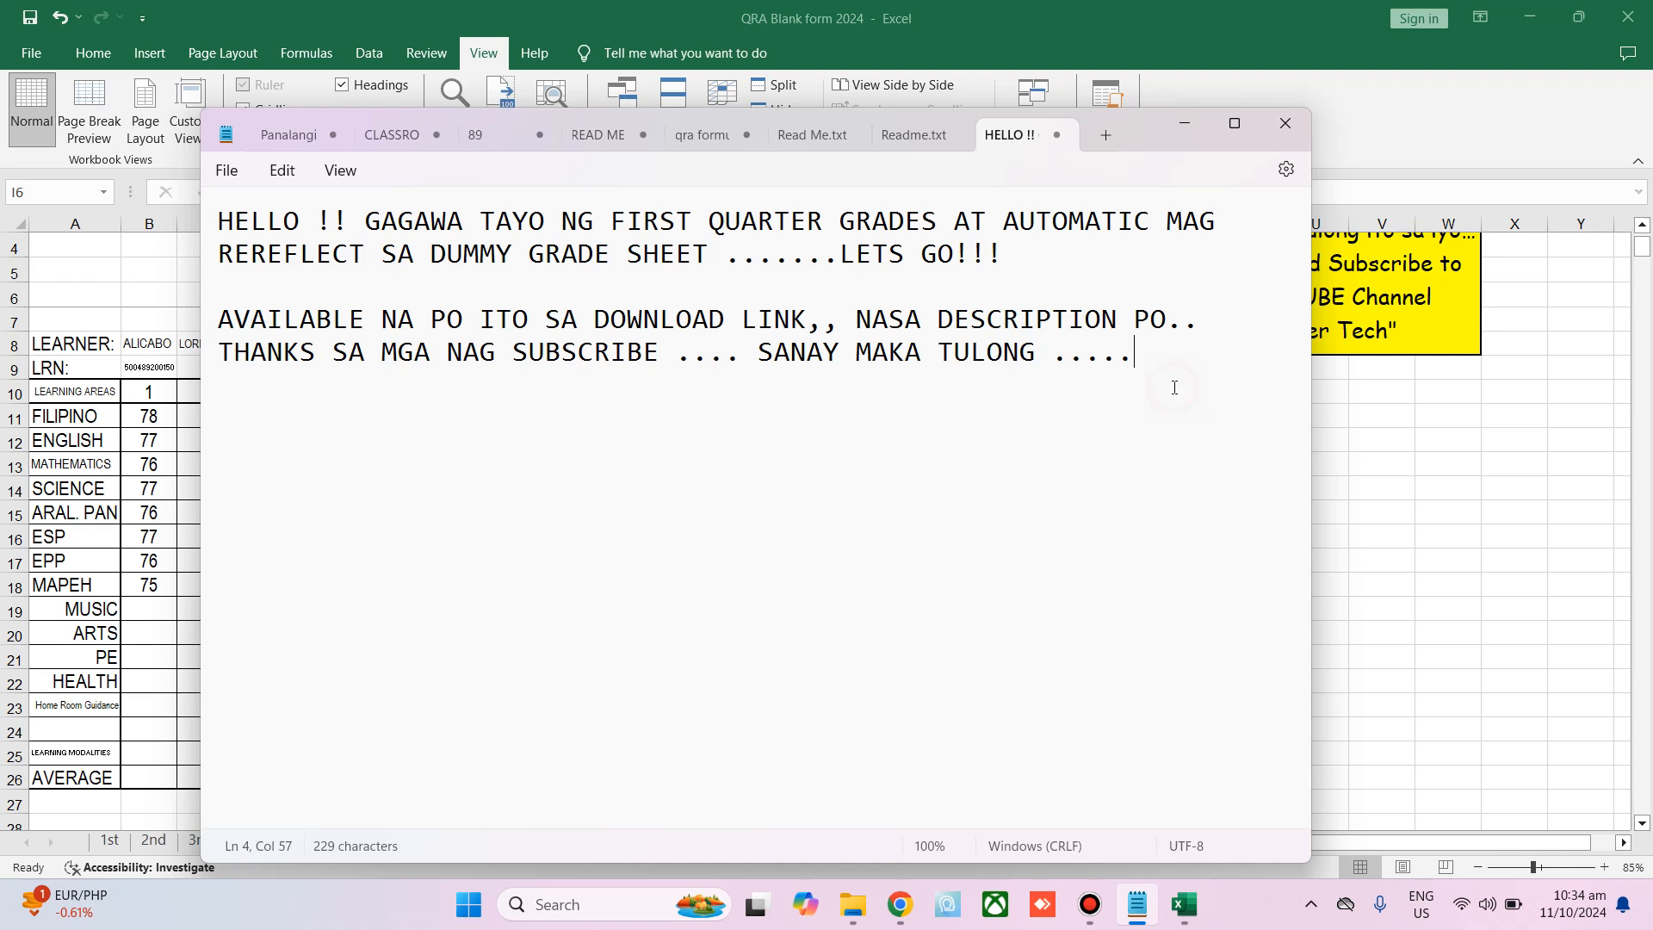
{"action": "key", "text": "Return"}
{"action": "key", "text": "Return"}
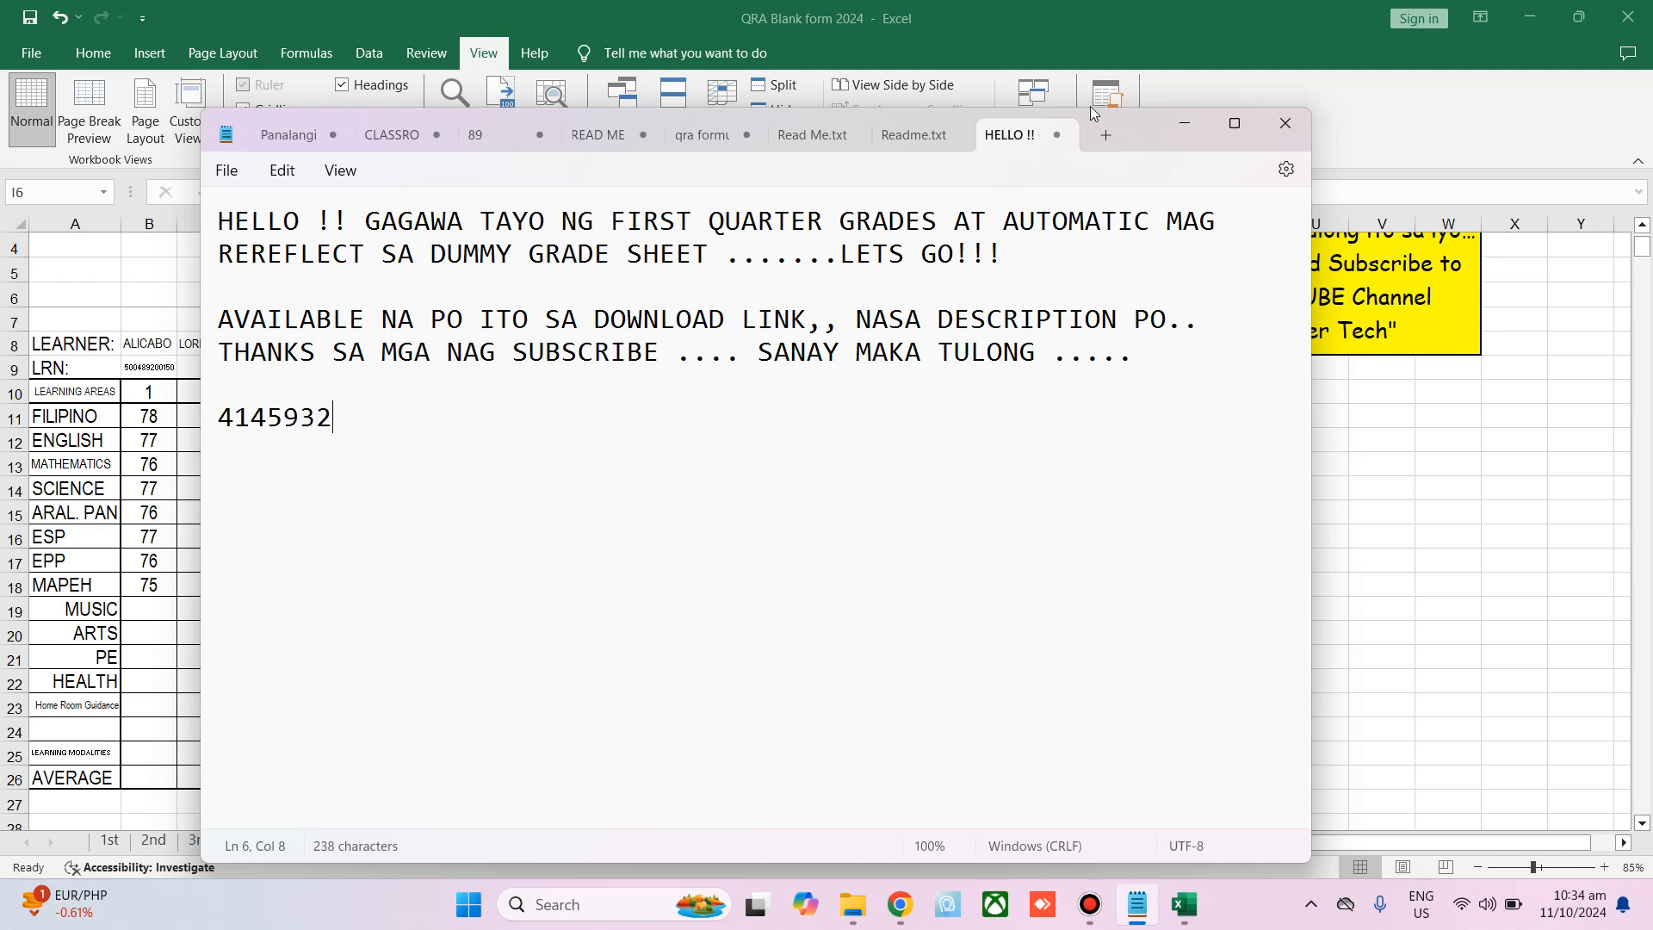
Step: Select the whole password line in Notepad so it can be copied into Excel
{"action": "double_click", "coordinate": [379, 417]}
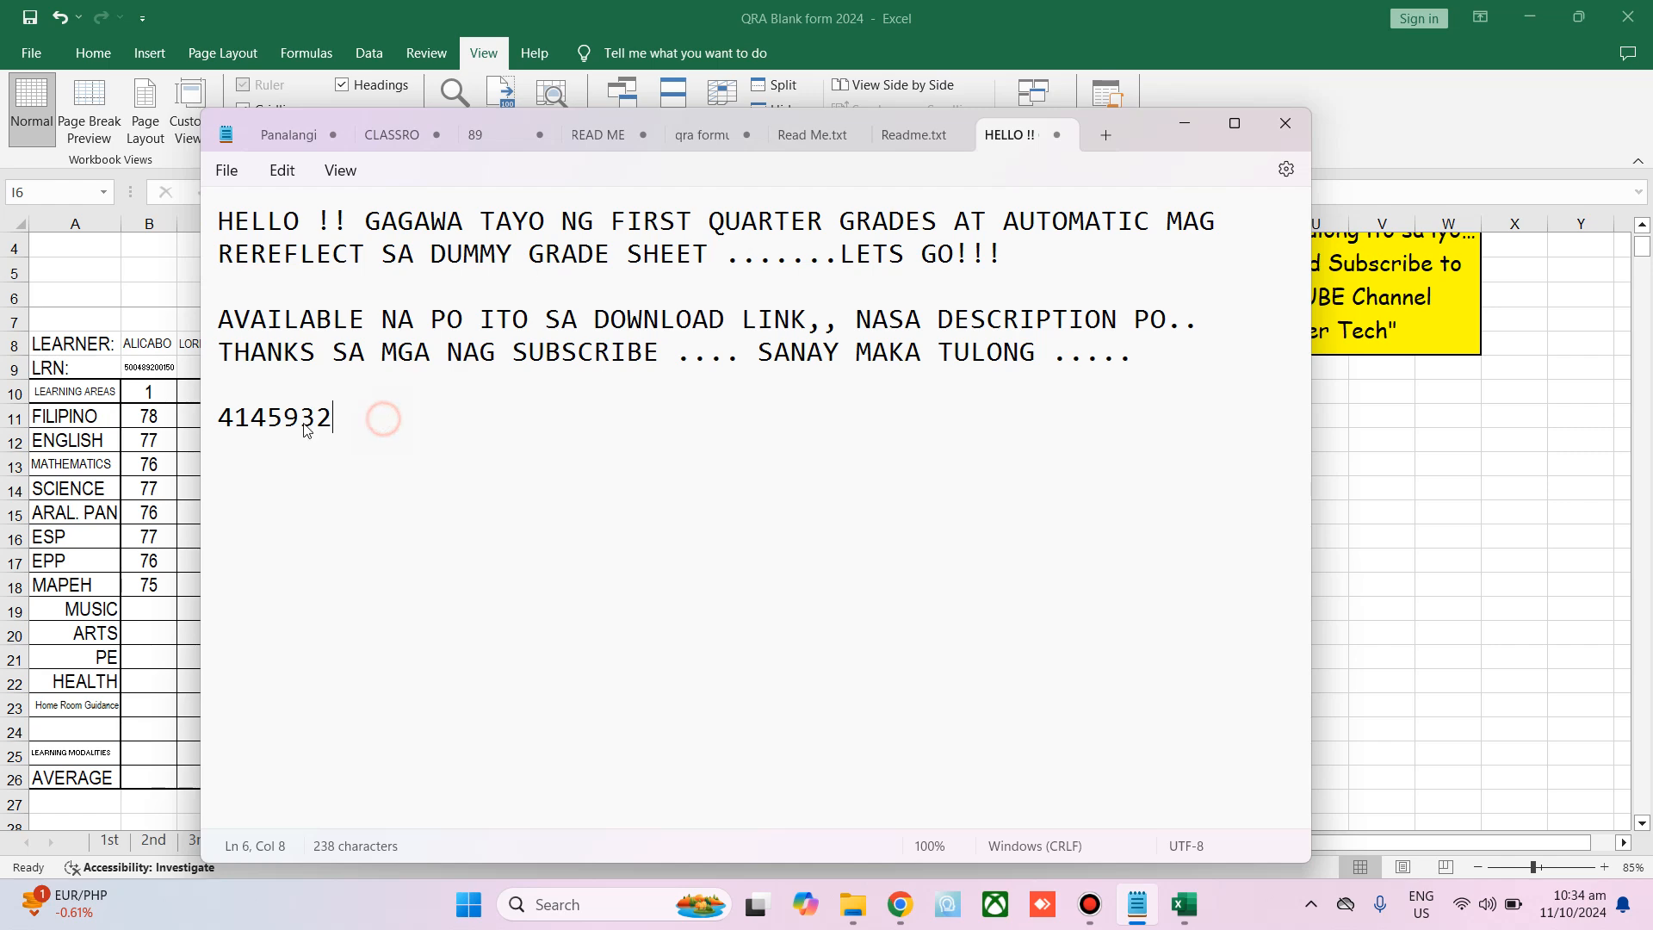
{"action": "left_click", "coordinate": [231, 441]}
{"action": "left_click_drag", "start_coordinate": [354, 431], "coordinate": [236, 427]}
{"action": "double_click", "coordinate": [236, 428]}
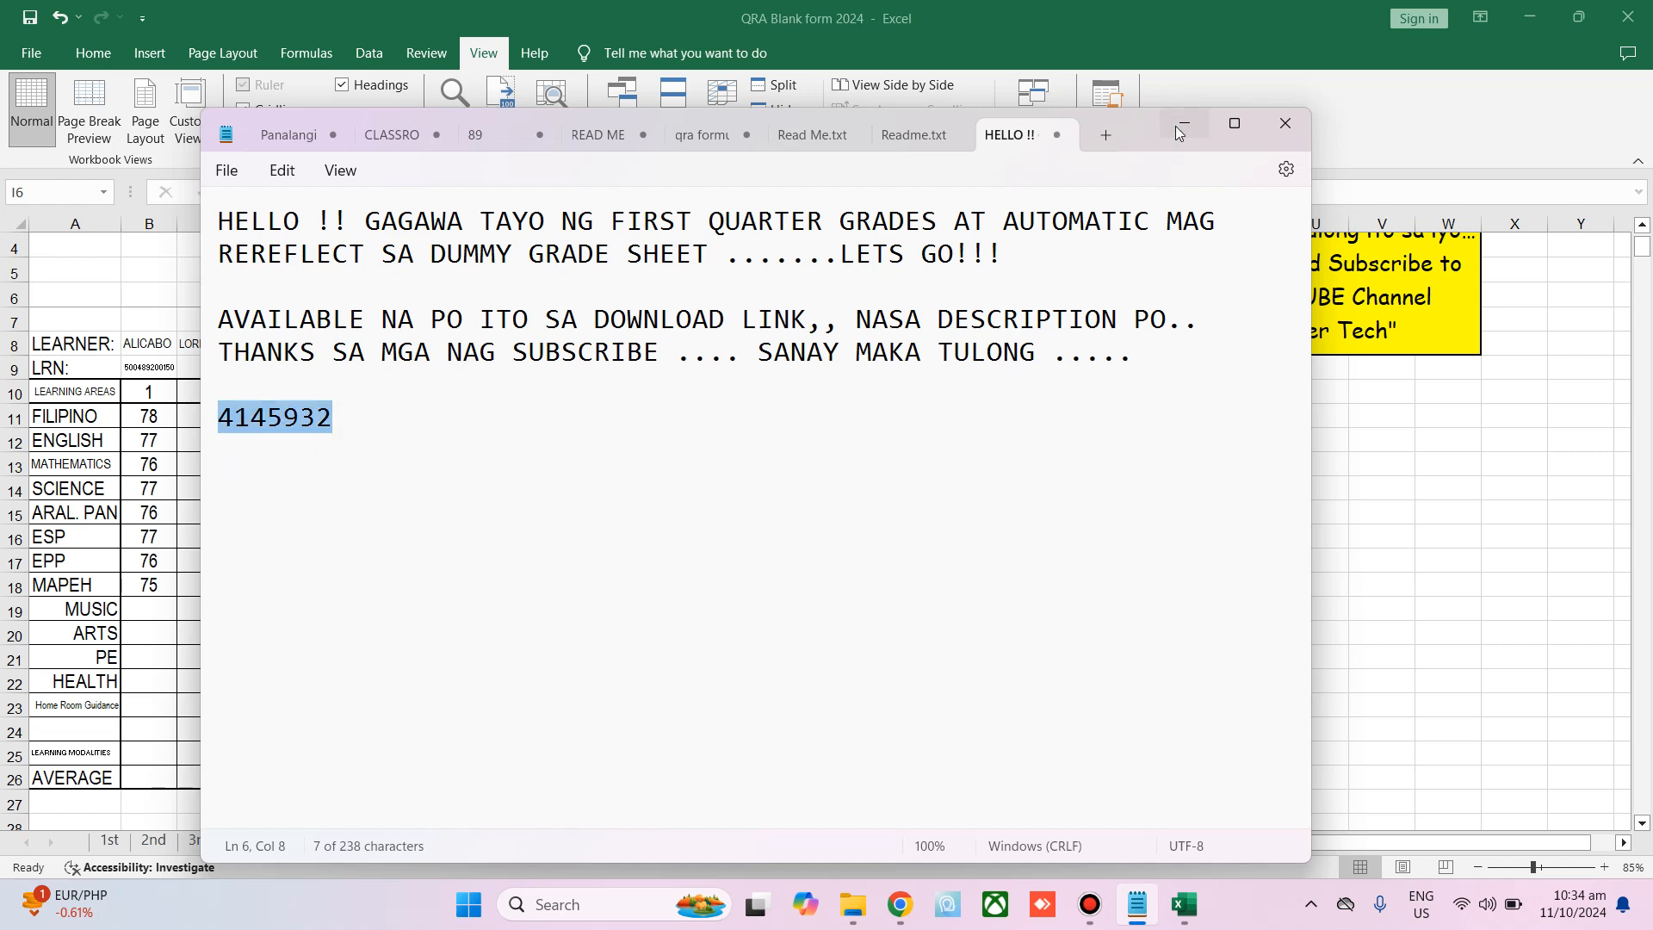
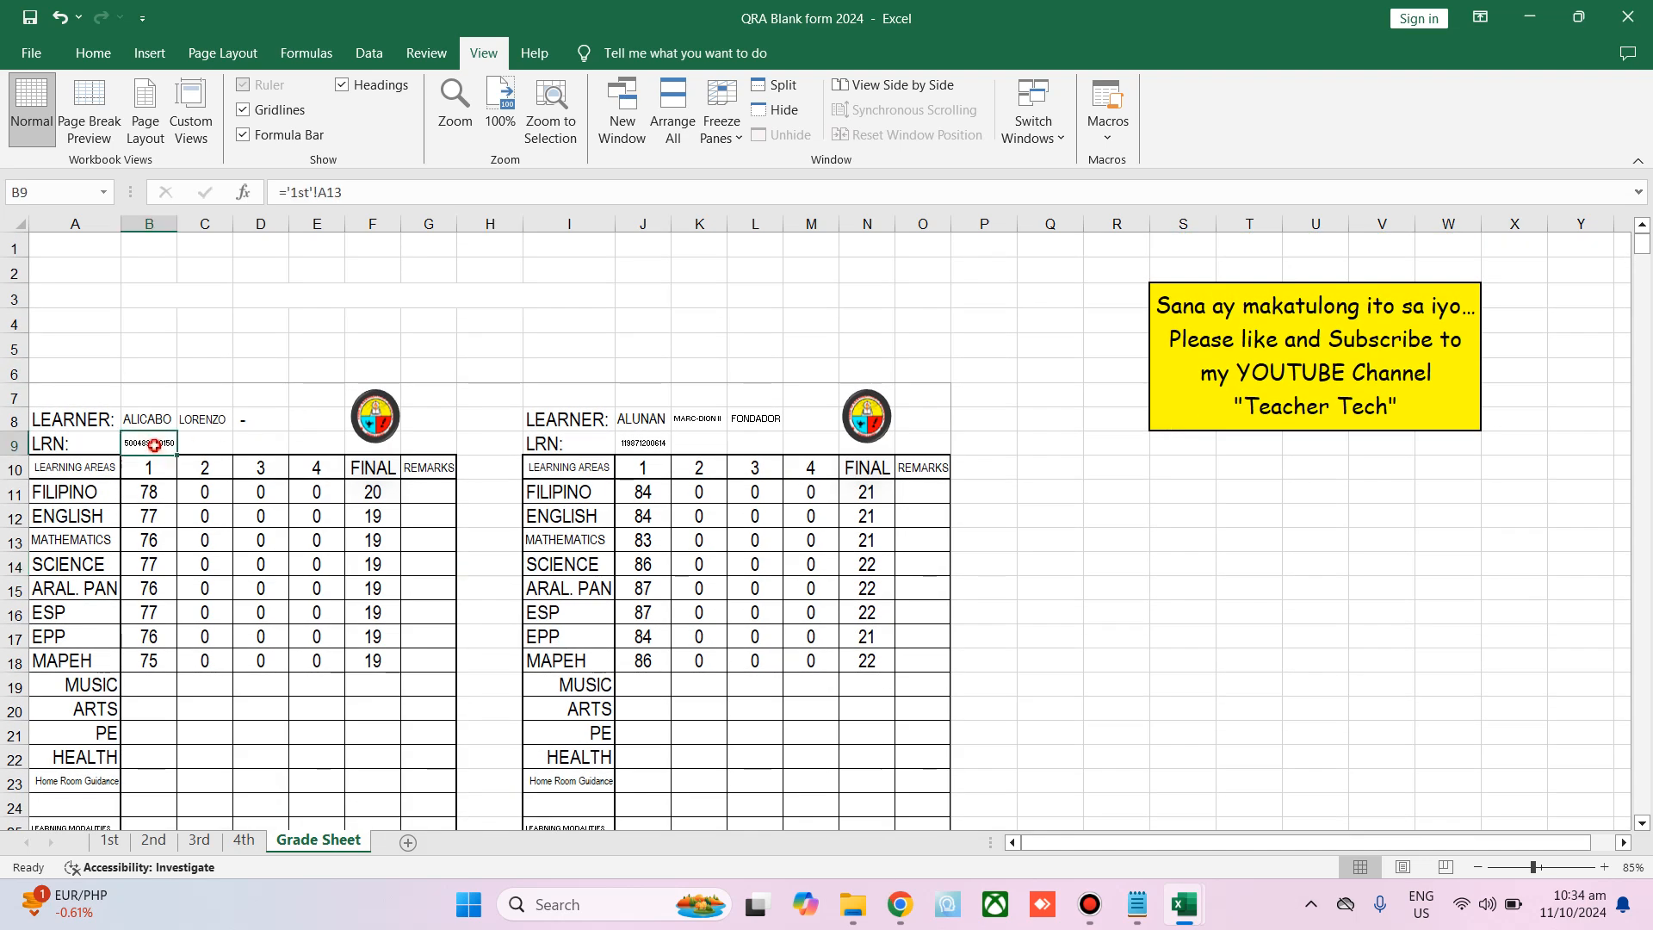
Step: Merge and centre the LRN cells B9:D9, J9:L9, B30:D30 and J30:L30
{"action": "left_click_drag", "start_coordinate": [158, 445], "coordinate": [258, 443]}
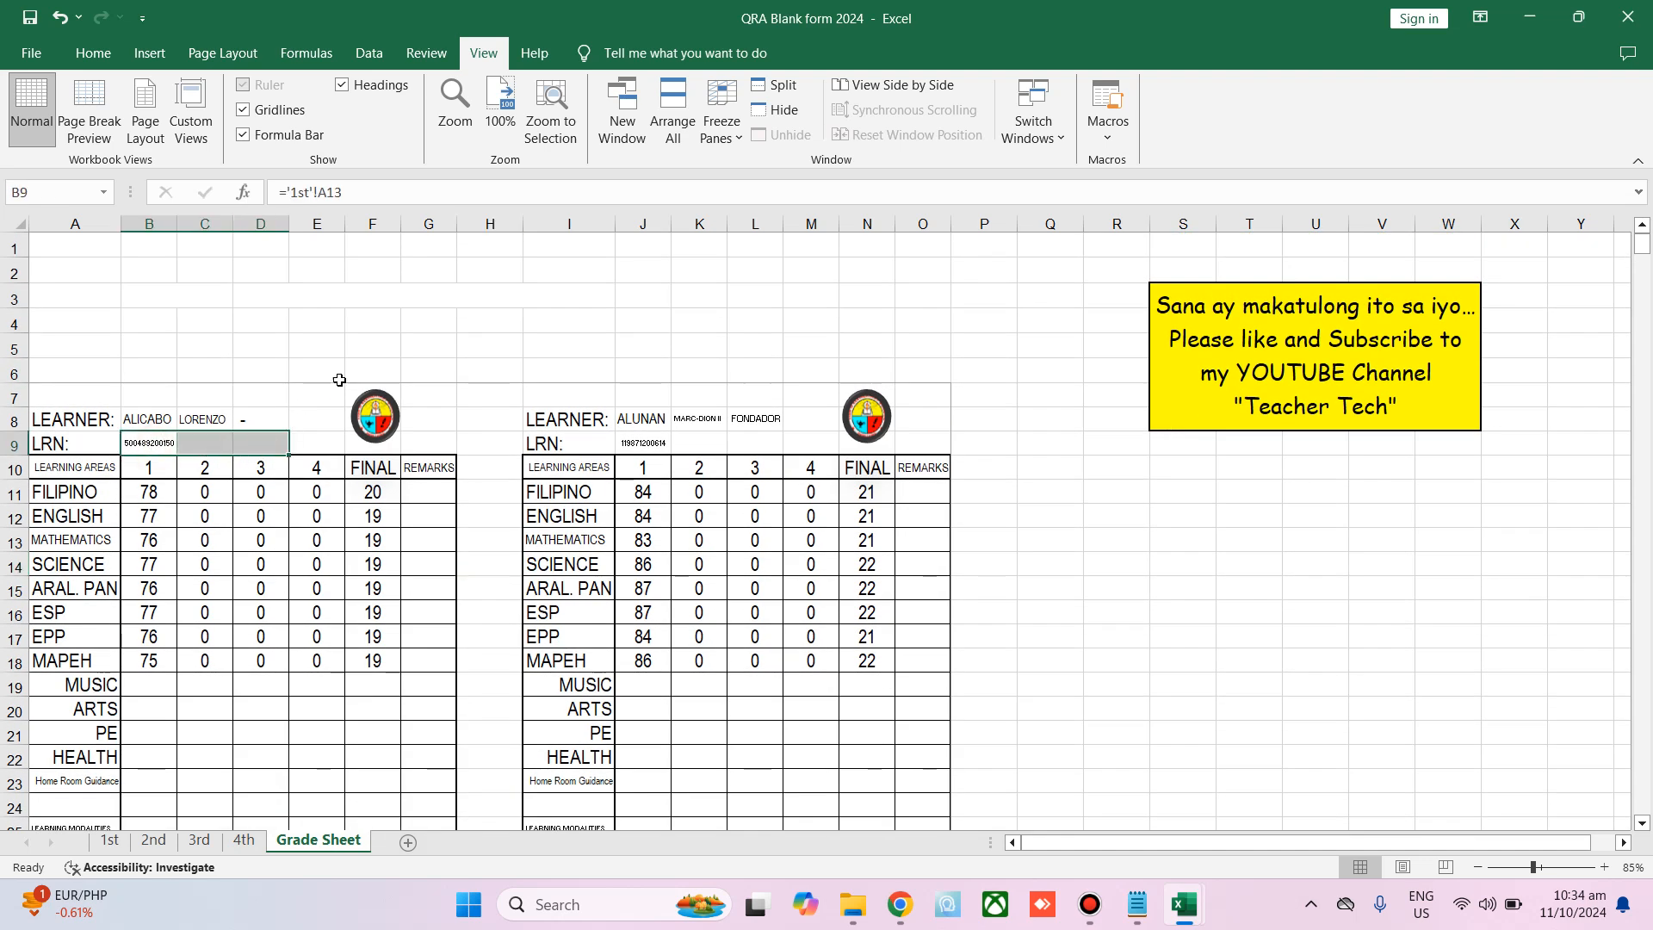
{"action": "left_click", "coordinate": [94, 54]}
{"action": "left_click", "coordinate": [635, 127]}
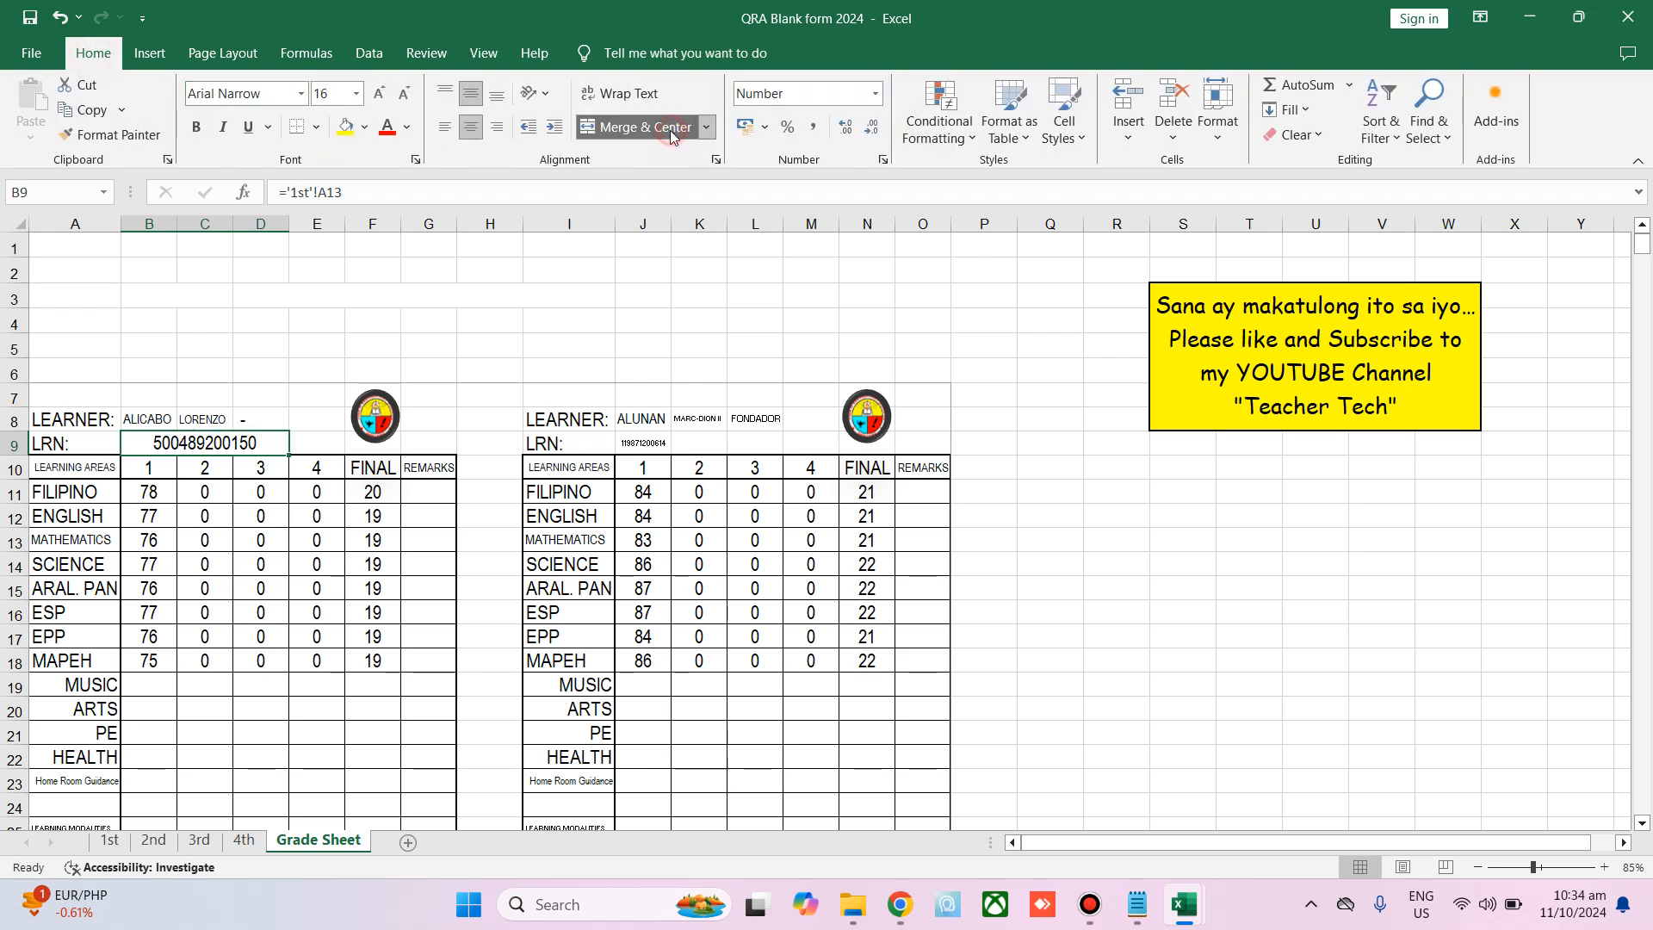
{"action": "left_click_drag", "start_coordinate": [641, 444], "coordinate": [755, 444]}
{"action": "left_click", "coordinate": [641, 129]}
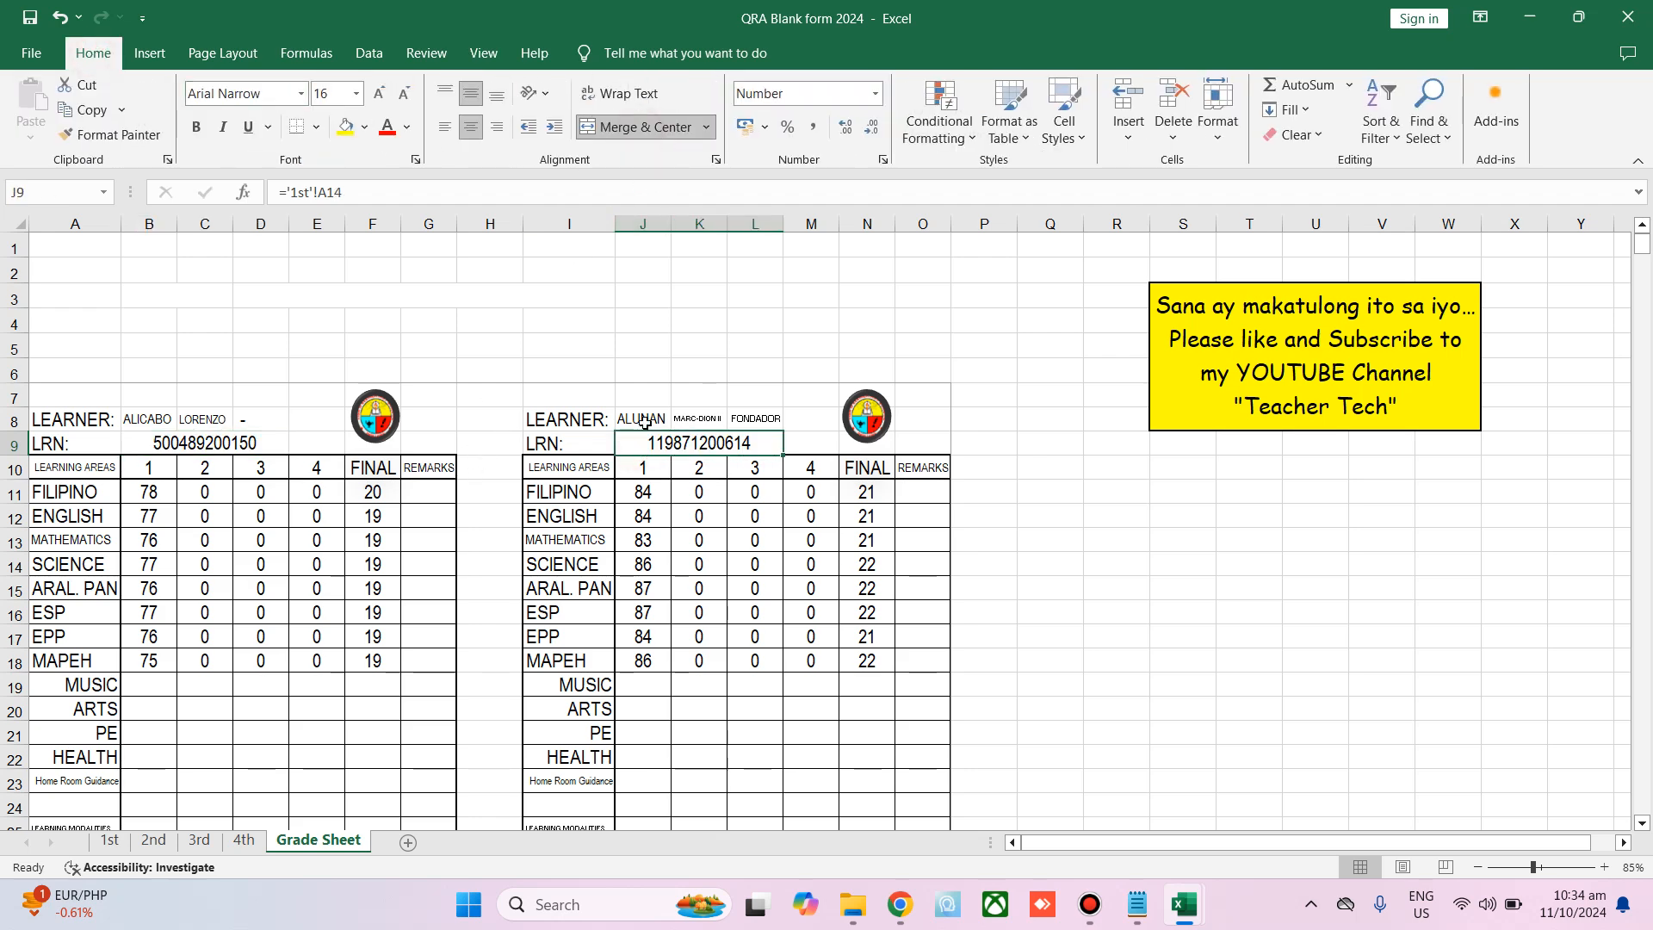
{"action": "scroll", "coordinate": [498, 343], "scroll_direction": "down", "scroll_amount": 3}
{"action": "scroll", "coordinate": [338, 558], "scroll_direction": "down", "scroll_amount": 2}
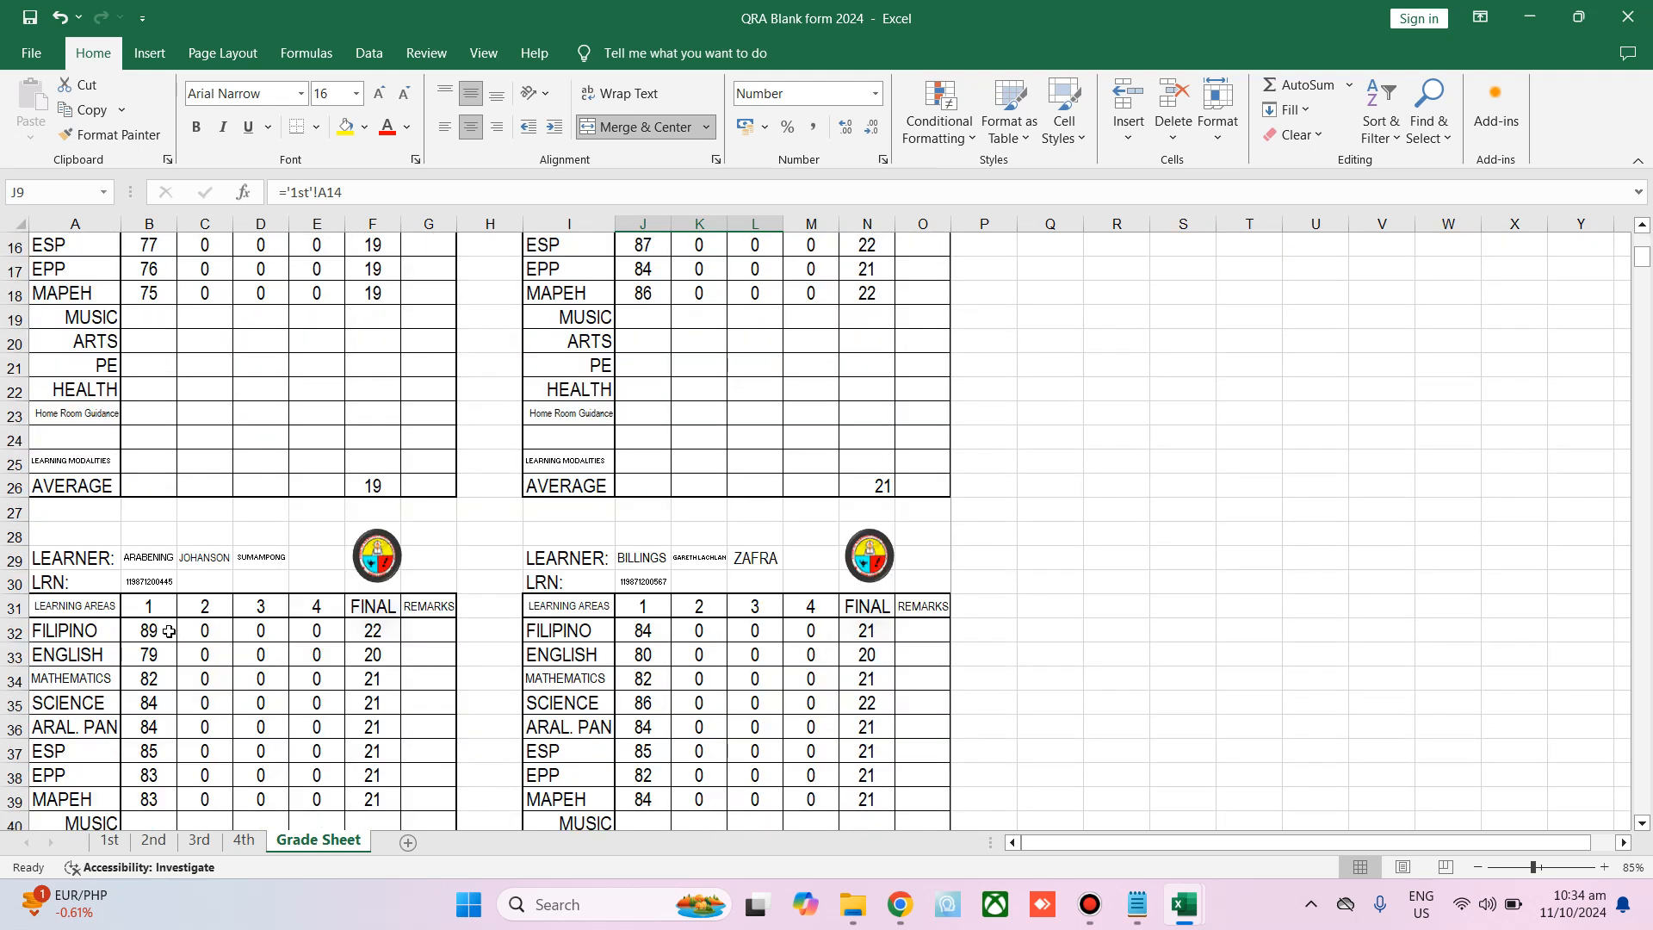
{"action": "left_click_drag", "start_coordinate": [151, 583], "coordinate": [261, 582]}
{"action": "left_click", "coordinate": [642, 127]}
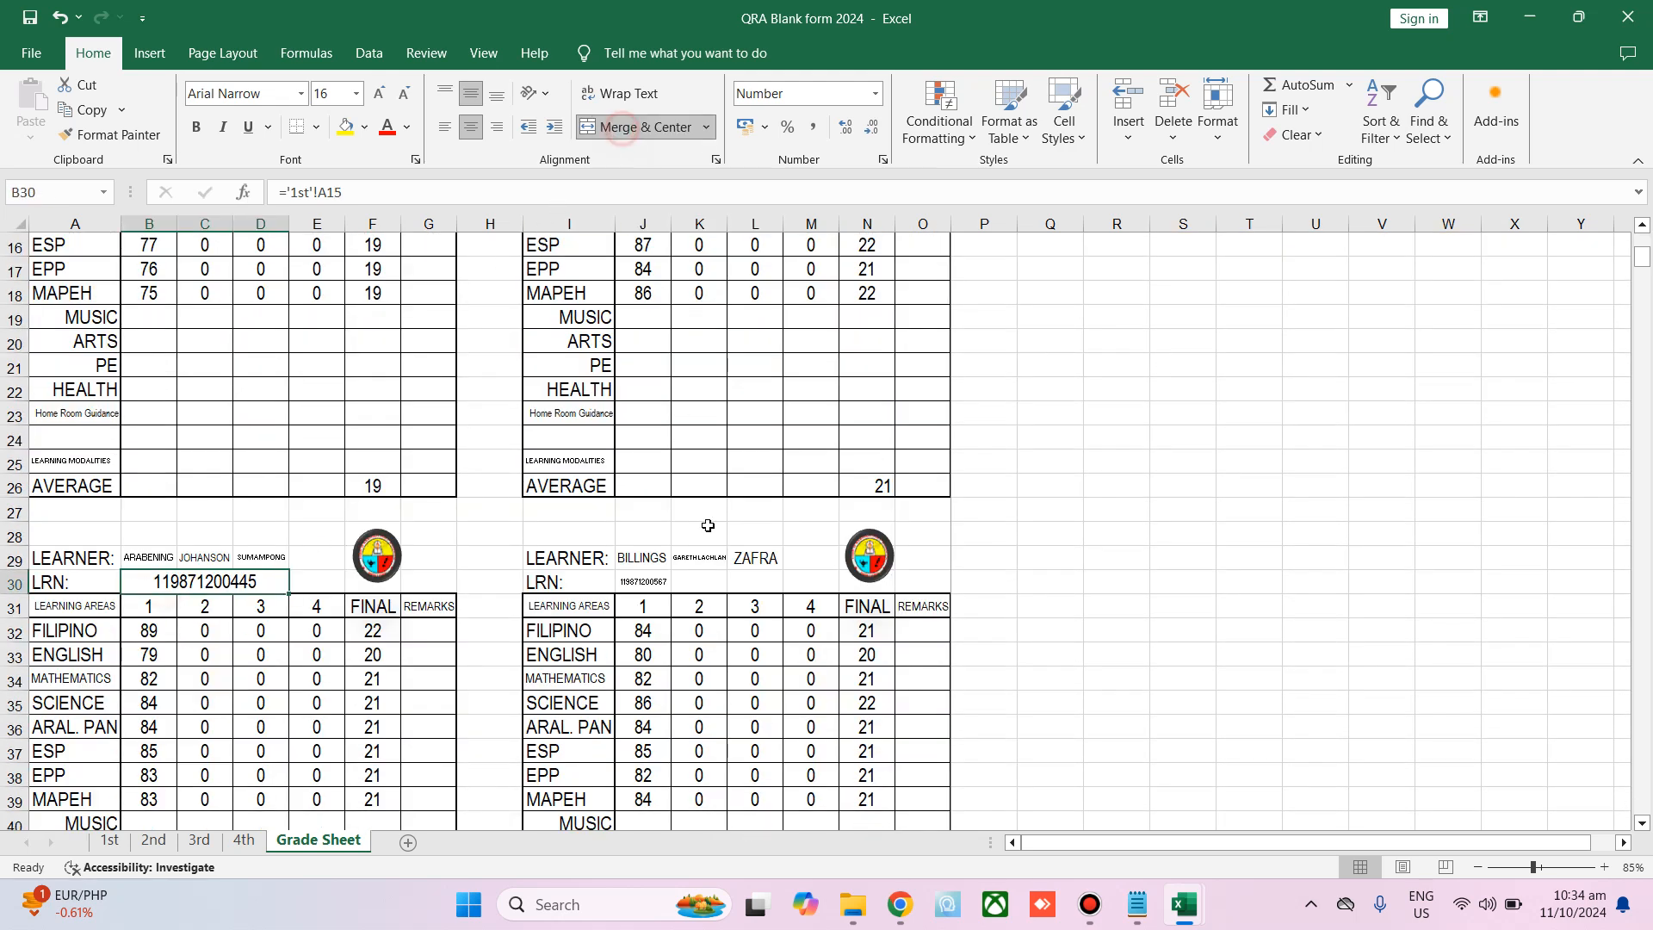
{"action": "left_click_drag", "start_coordinate": [644, 582], "coordinate": [755, 582]}
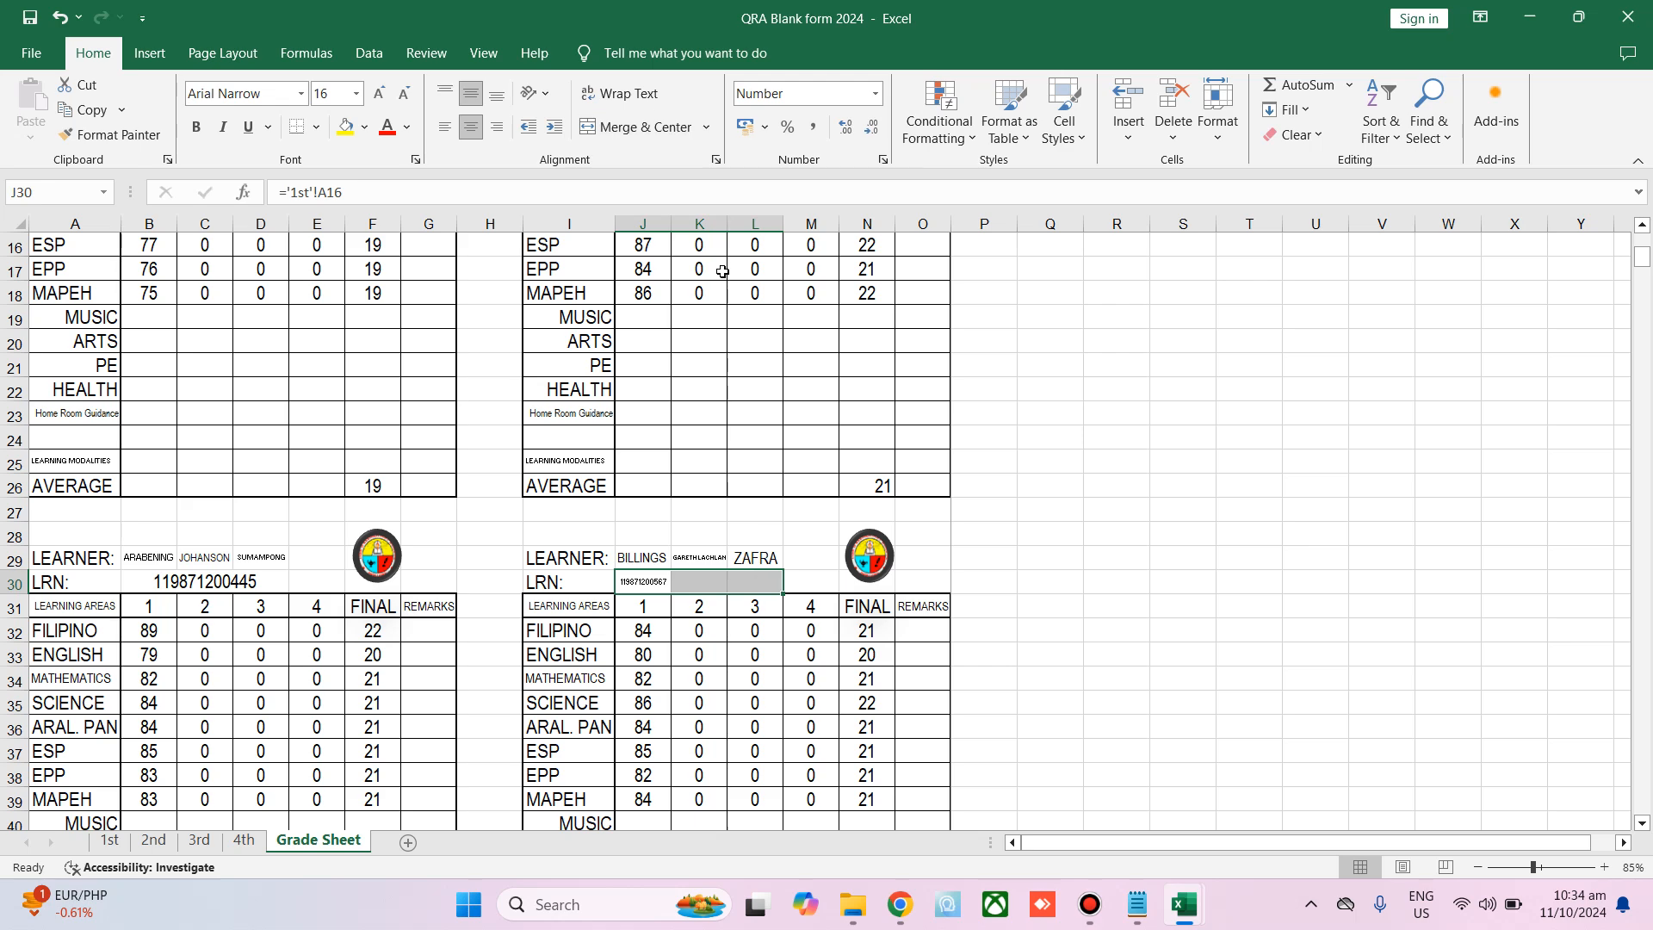
{"action": "left_click", "coordinate": [642, 127]}
Step: Delete the logos from the top two report cards, then select all report cards from A7
{"action": "scroll", "coordinate": [413, 720], "scroll_direction": "down", "scroll_amount": 2}
{"action": "scroll", "coordinate": [416, 668], "scroll_direction": "up", "scroll_amount": 6}
{"action": "scroll", "coordinate": [416, 668], "scroll_direction": "up", "scroll_amount": 1}
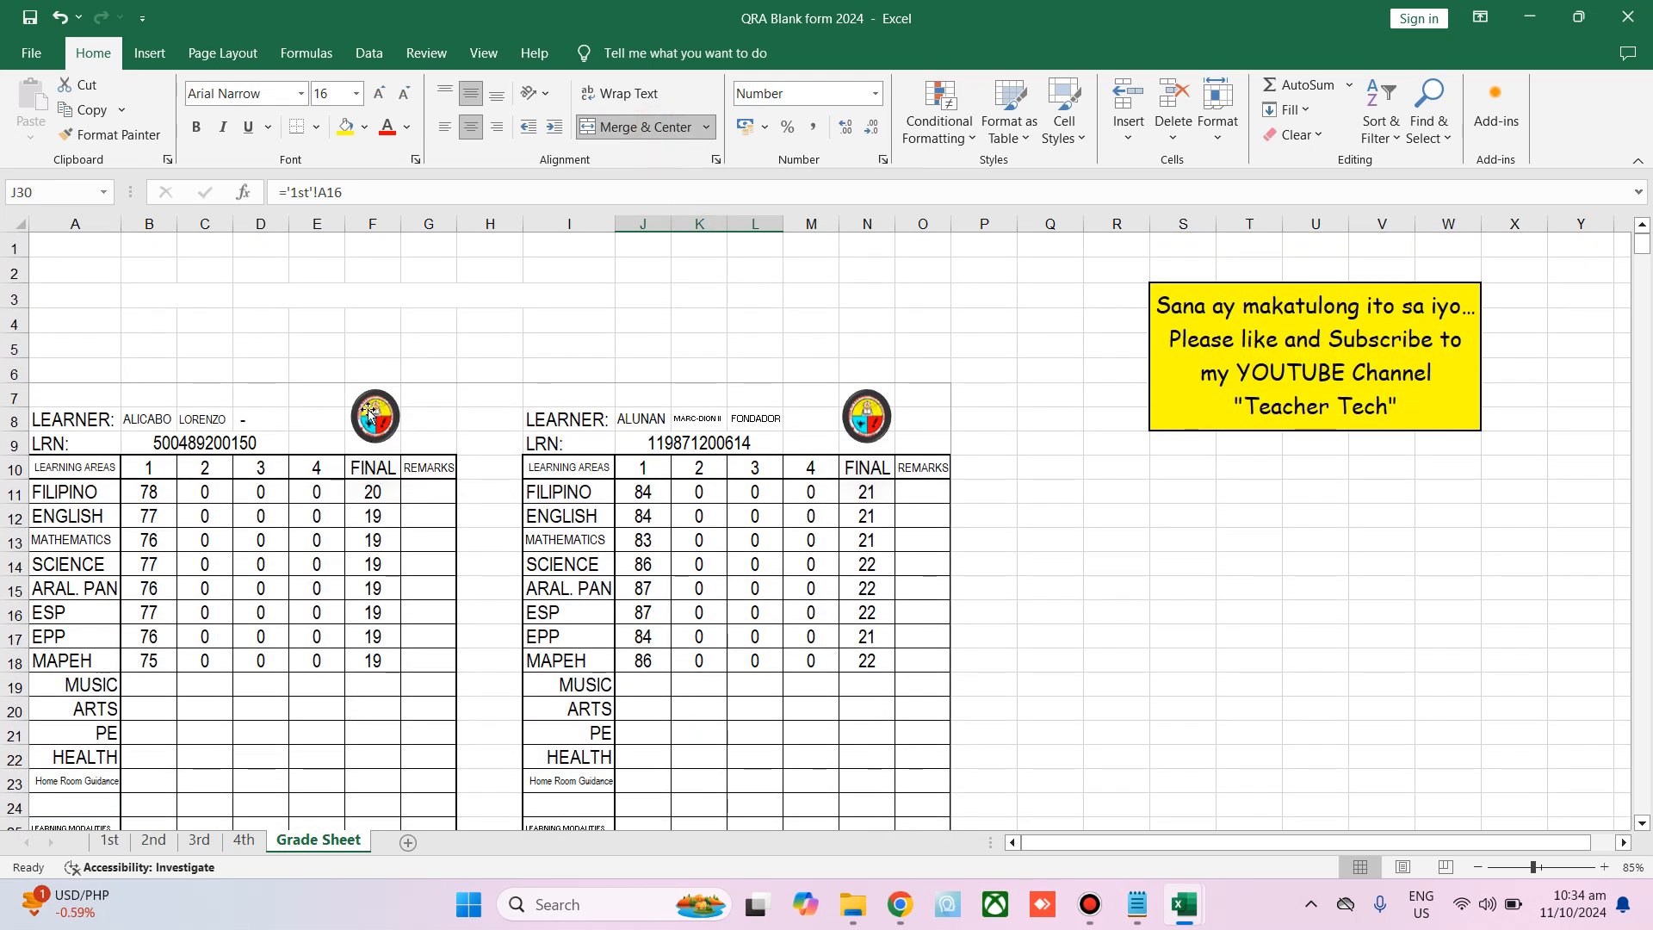
{"action": "left_click", "coordinate": [369, 411]}
{"action": "key", "text": "Delete"}
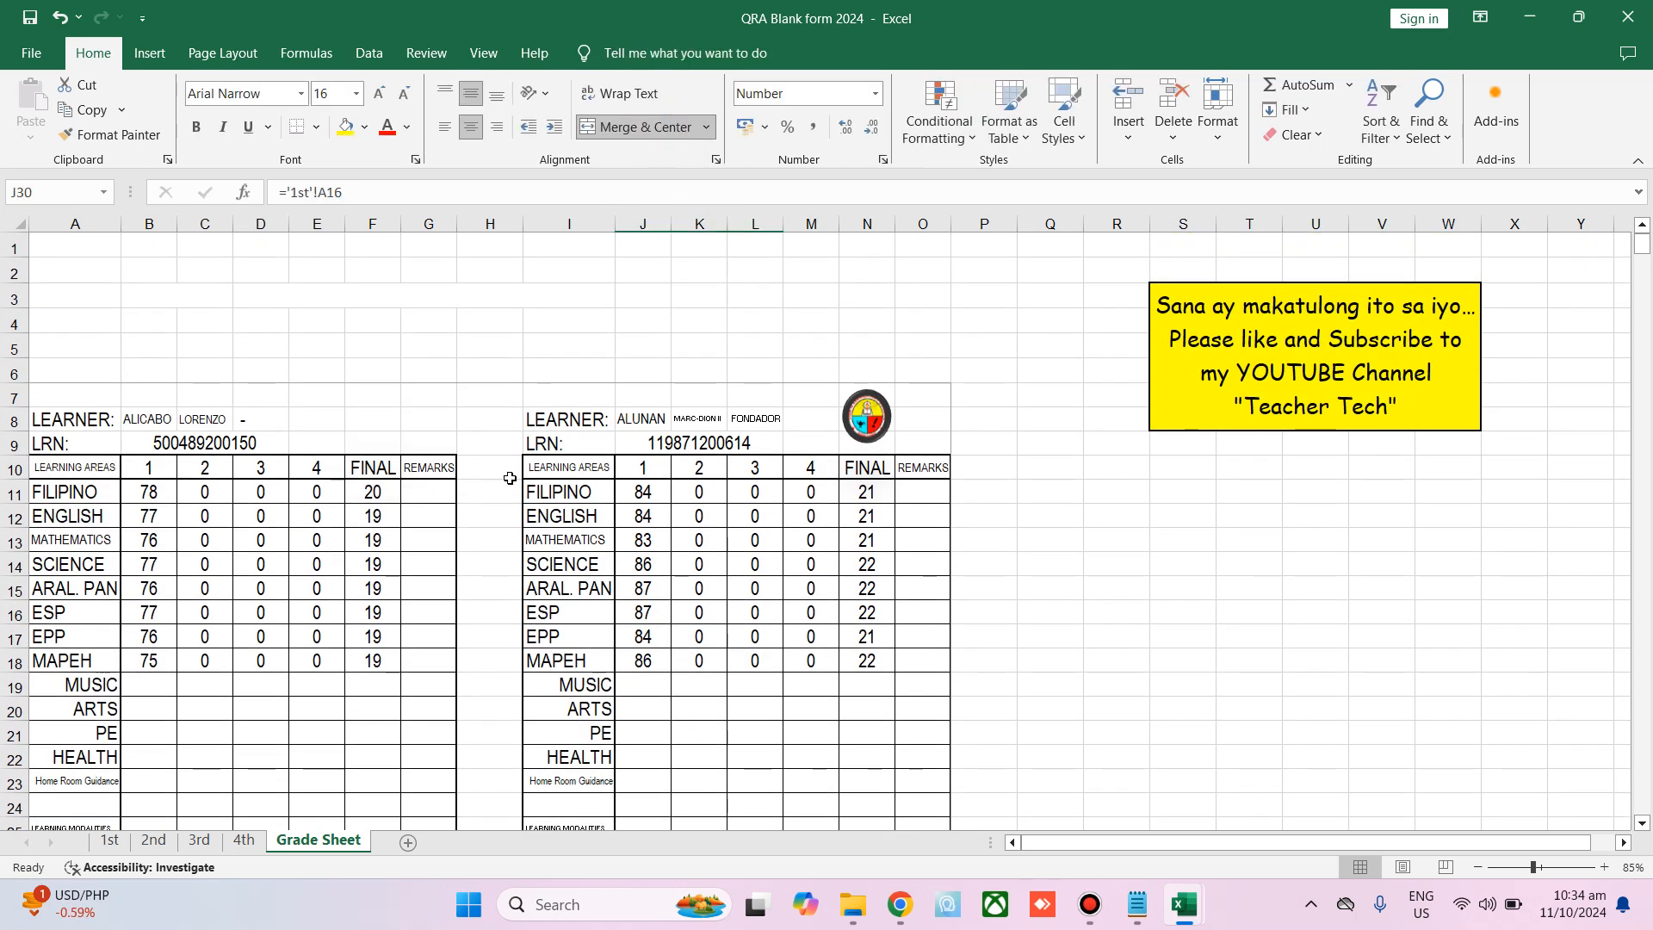
{"action": "left_click", "coordinate": [868, 418]}
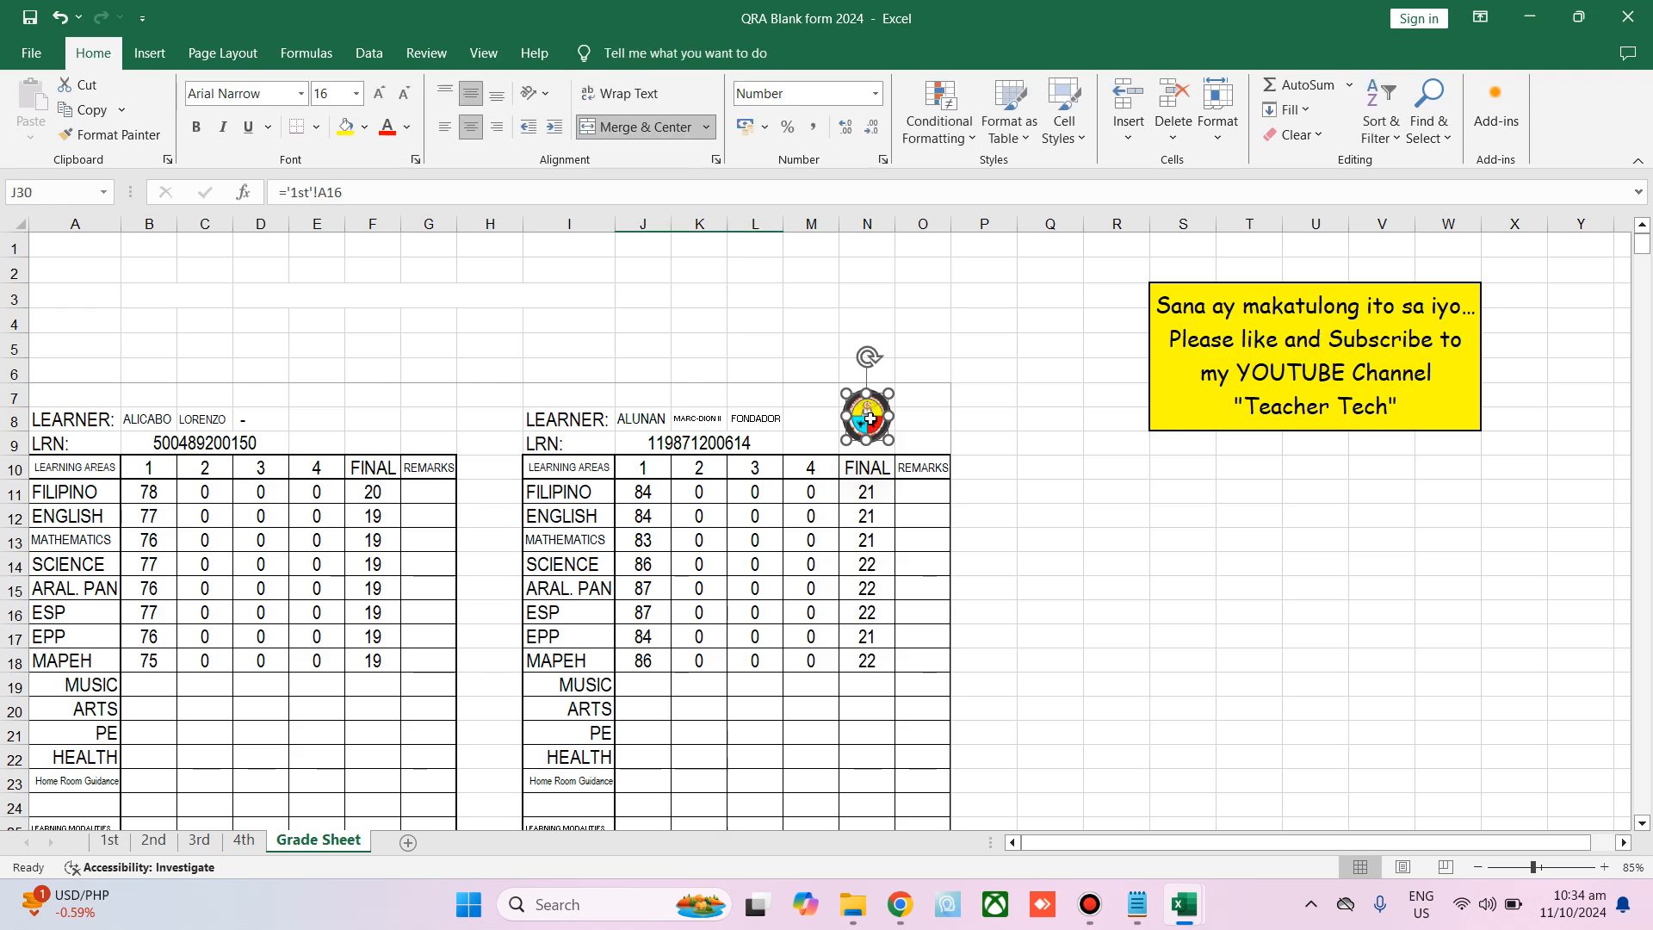
{"action": "key", "text": "Delete"}
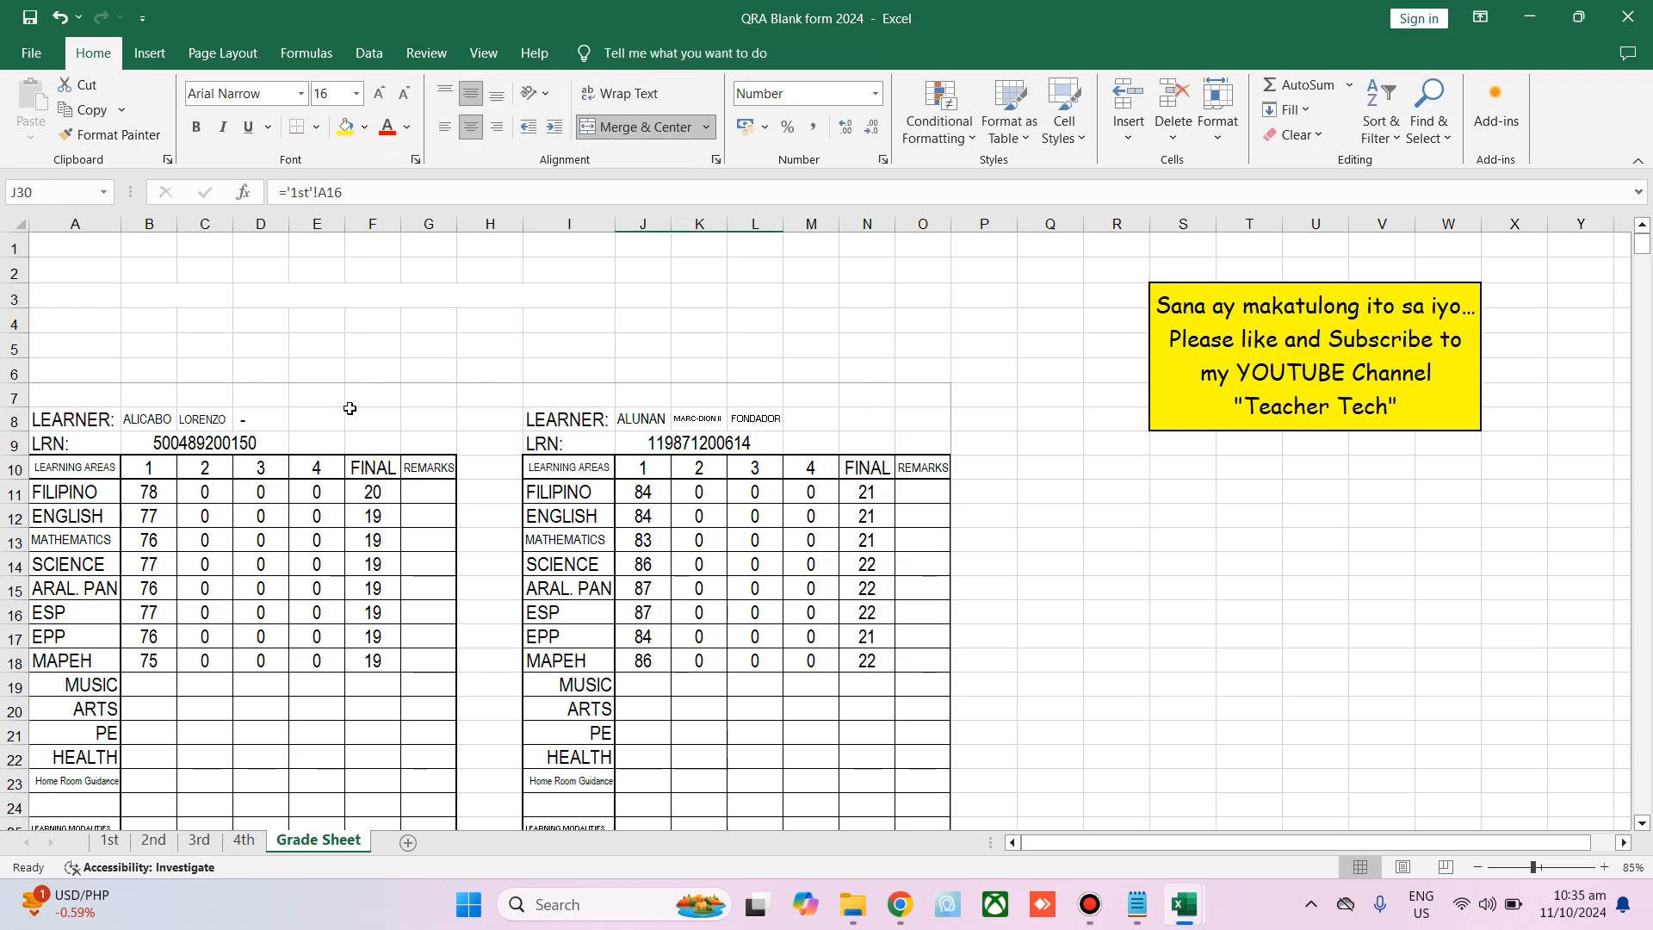
{"action": "scroll", "coordinate": [350, 408], "scroll_direction": "down", "scroll_amount": 6}
{"action": "scroll", "coordinate": [350, 409], "scroll_direction": "up", "scroll_amount": 6}
{"action": "left_click_drag", "start_coordinate": [85, 407], "coordinate": [914, 700]}
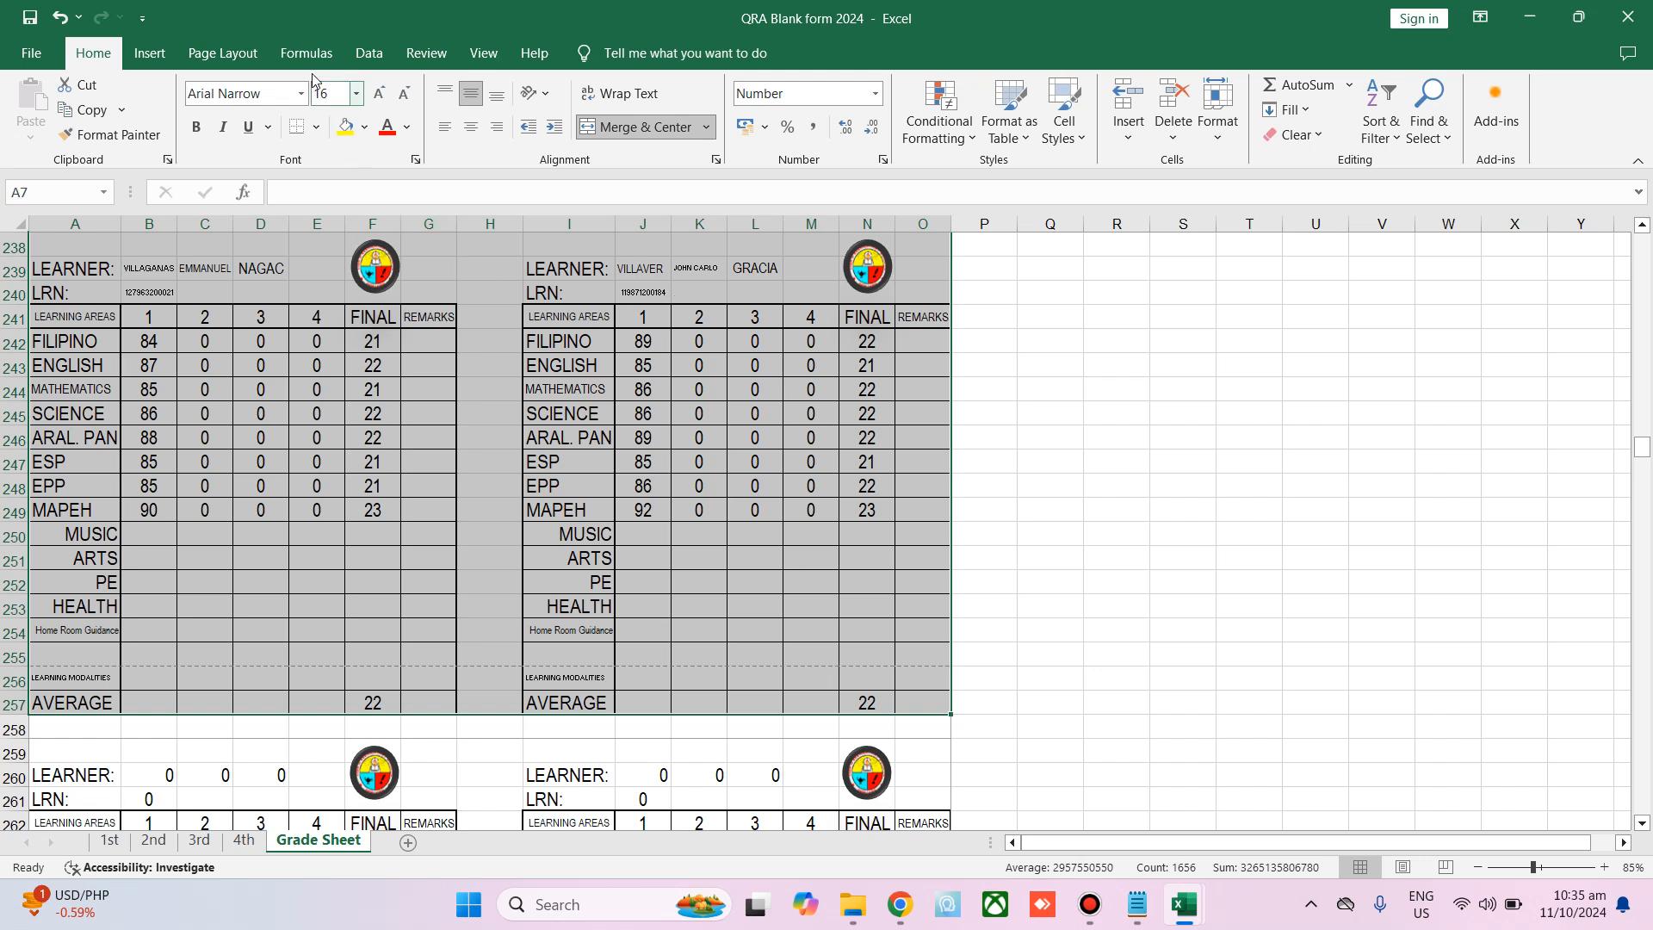
Step: Set the selected report cards as the sheet's print area
{"action": "left_click", "coordinate": [231, 57]}
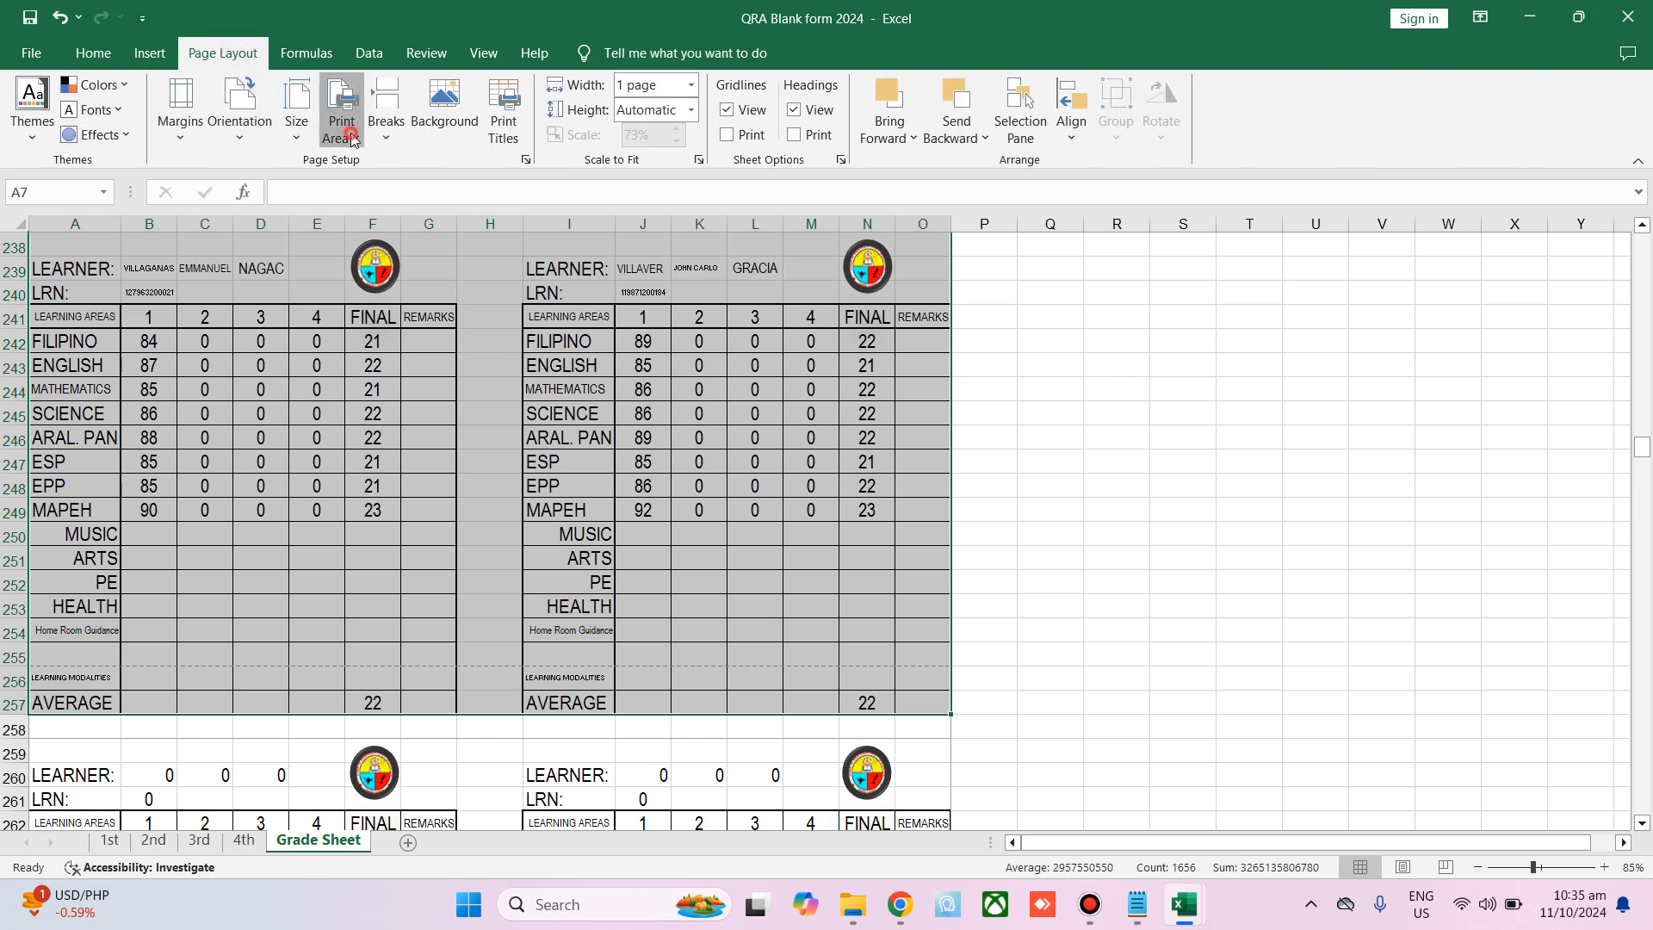
{"action": "left_click", "coordinate": [341, 129]}
{"action": "left_click", "coordinate": [383, 172]}
{"action": "scroll", "coordinate": [694, 526], "scroll_direction": "down", "scroll_amount": 4}
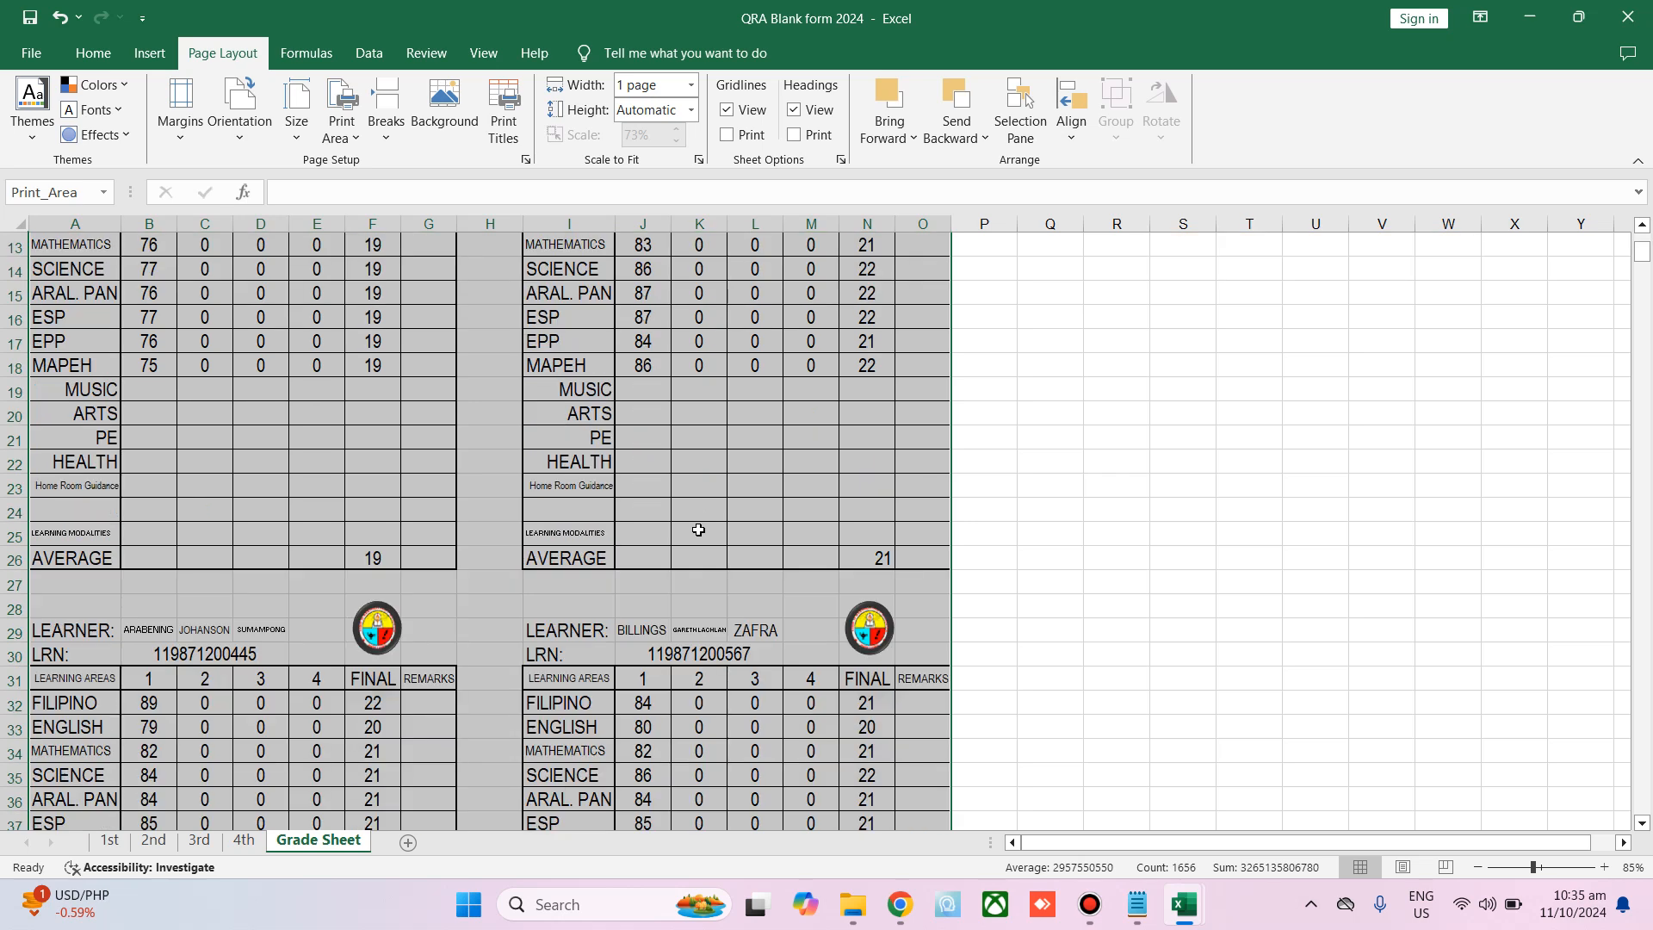
{"action": "scroll", "coordinate": [698, 530], "scroll_direction": "up", "scroll_amount": 4}
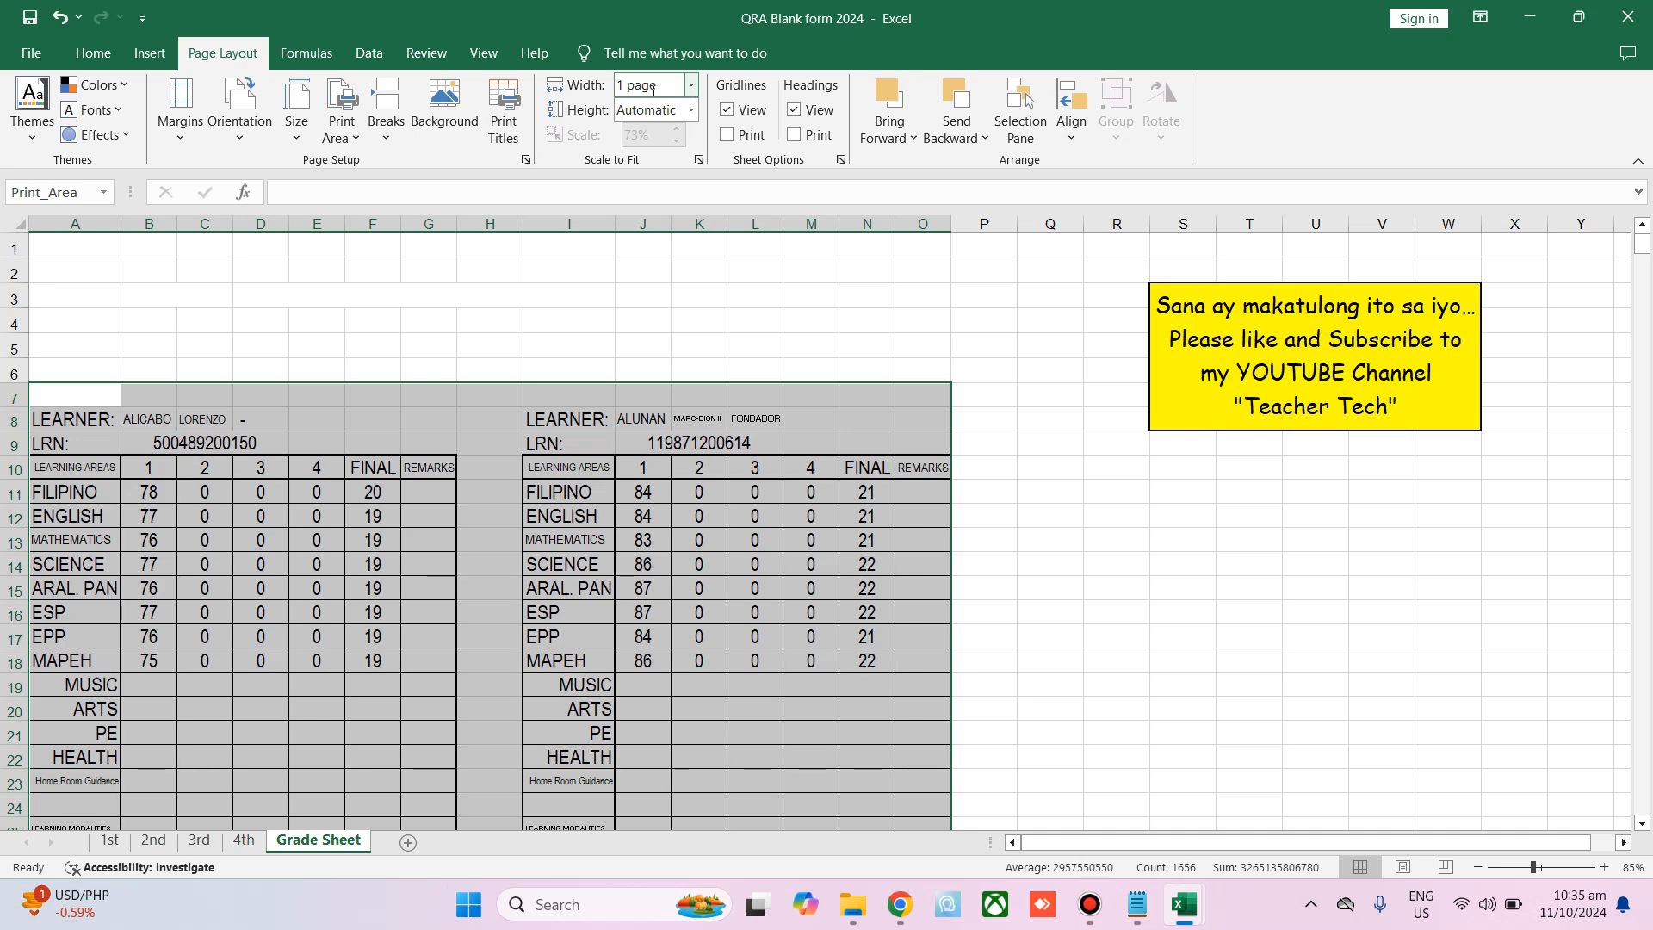
Step: Scale the printout to fit 1 page wide, which reduces it to 73%
{"action": "left_click", "coordinate": [690, 84]}
{"action": "left_click", "coordinate": [671, 136]}
{"action": "scroll", "coordinate": [749, 535], "scroll_direction": "down", "scroll_amount": 1}
{"action": "scroll", "coordinate": [749, 535], "scroll_direction": "down", "scroll_amount": 4}
{"action": "scroll", "coordinate": [717, 393], "scroll_direction": "up", "scroll_amount": 5}
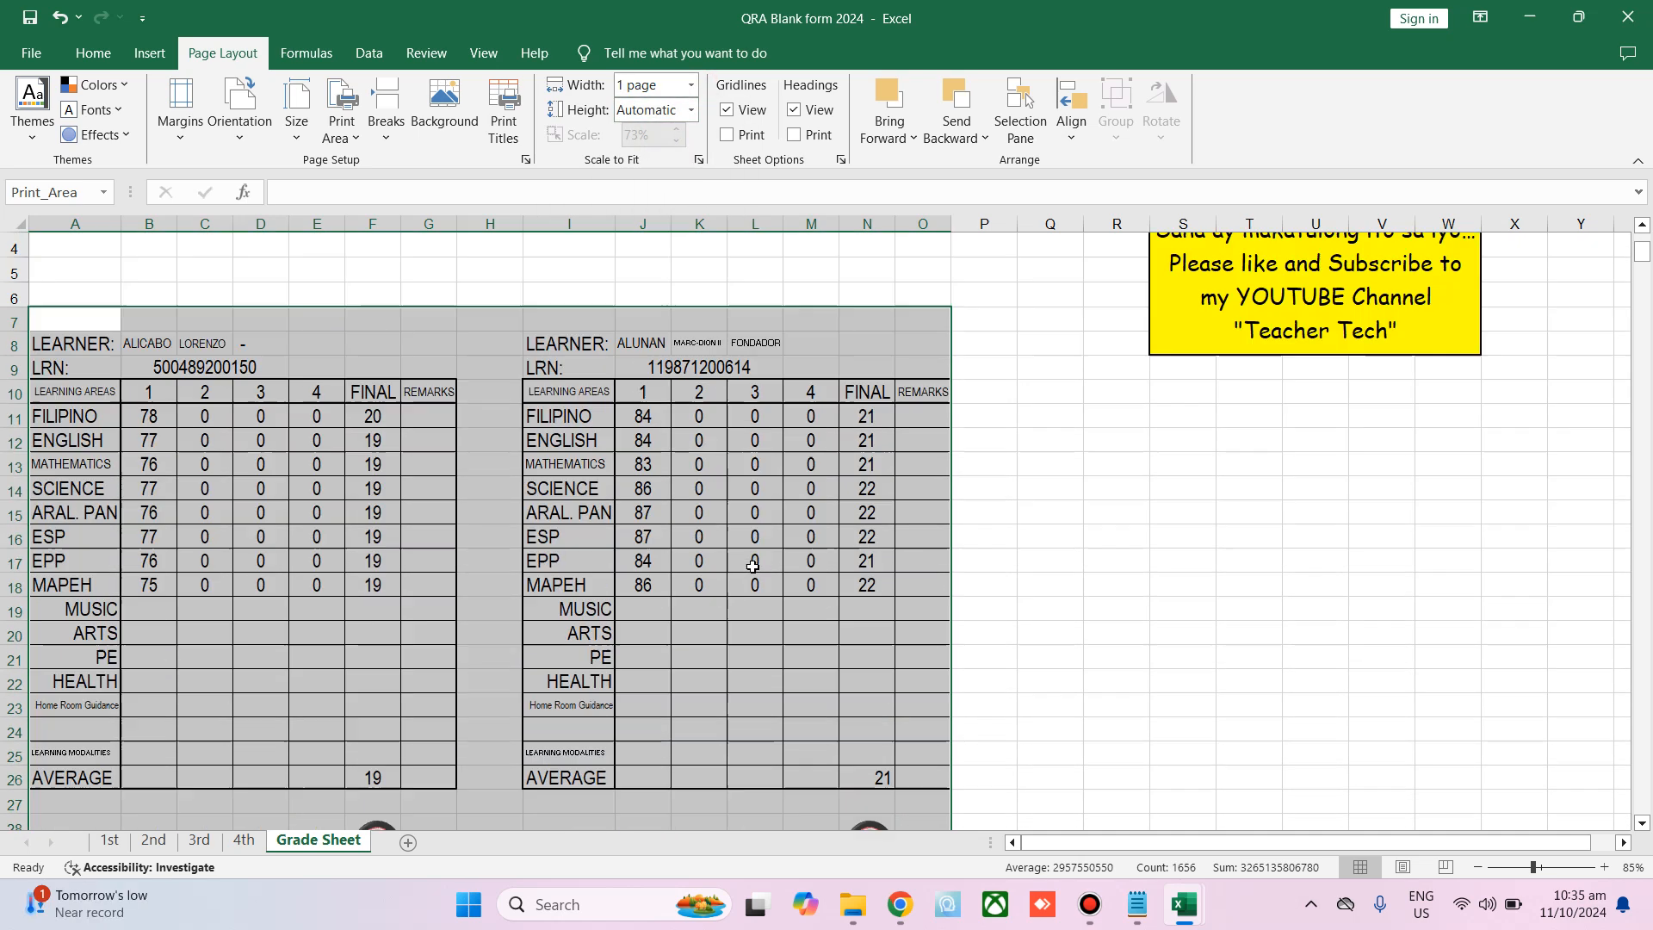
{"action": "scroll", "coordinate": [494, 513], "scroll_direction": "down", "scroll_amount": 8}
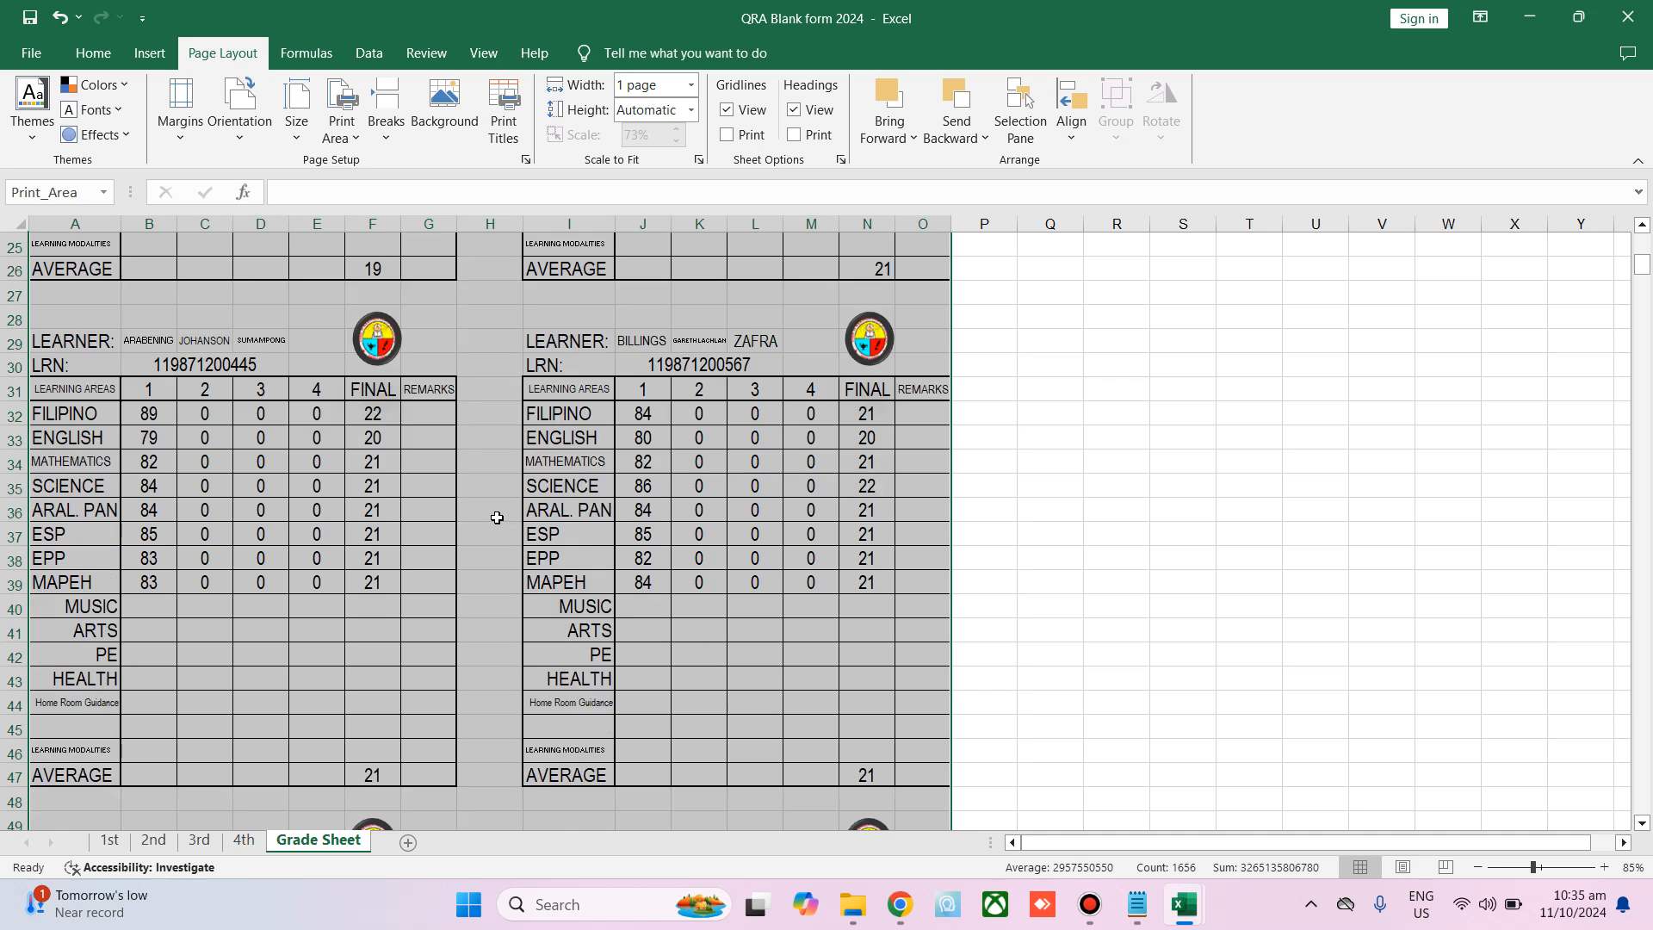
{"action": "scroll", "coordinate": [643, 346], "scroll_direction": "up", "scroll_amount": 7}
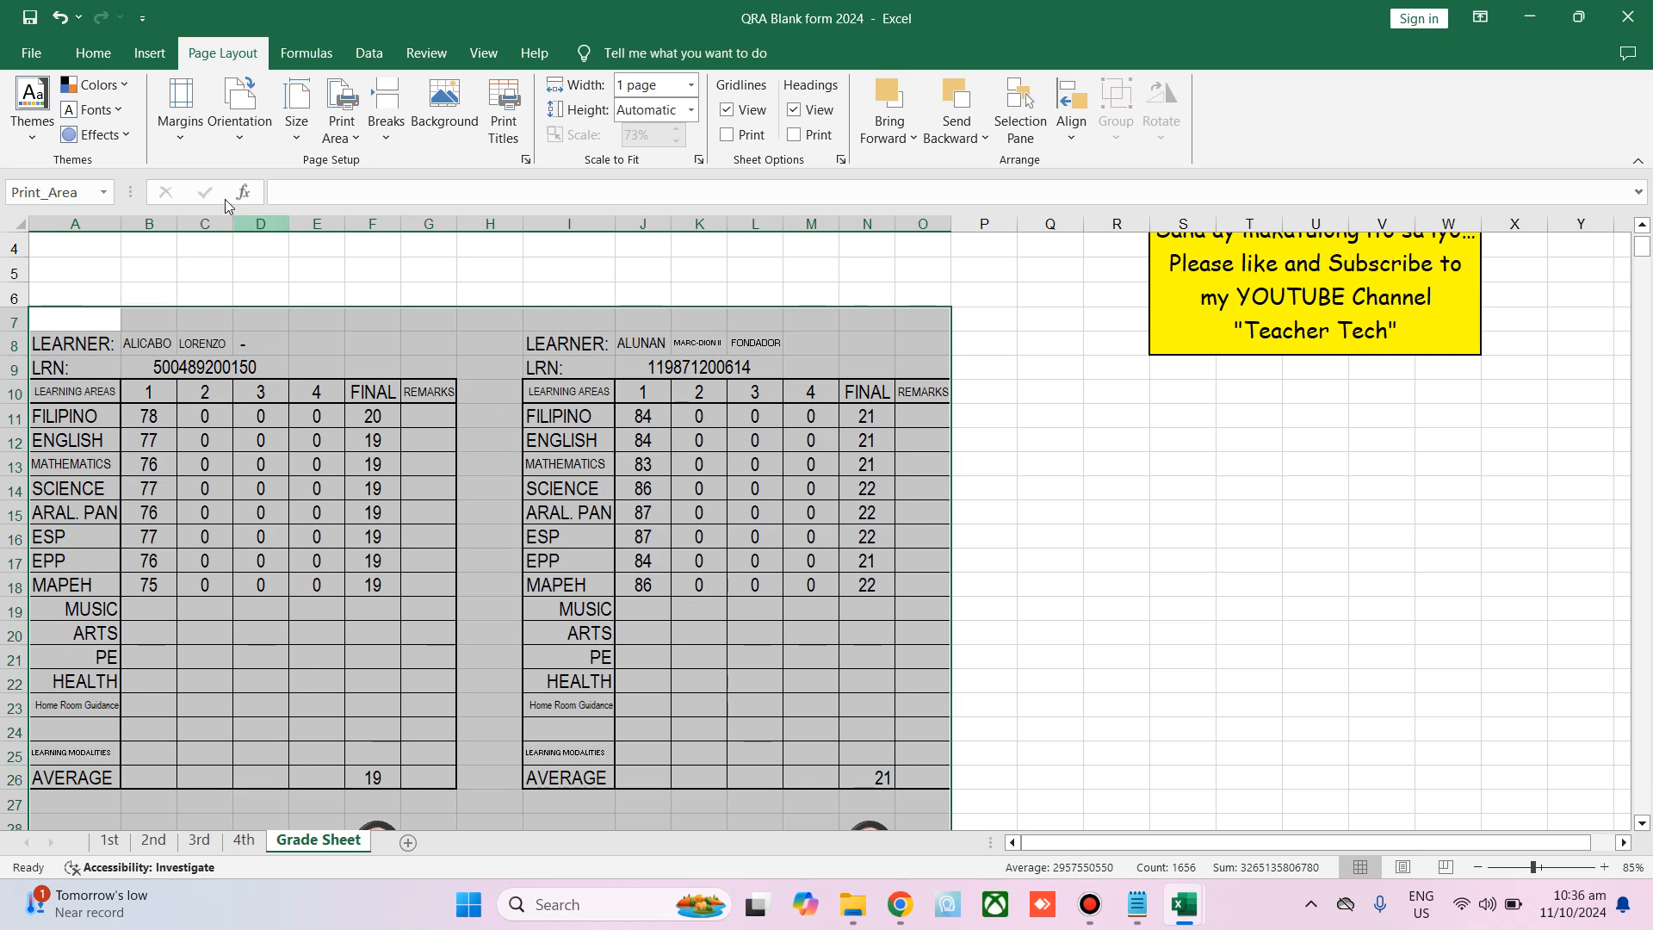
Step: Open the print preview and page forward to the last of the 8 pages
{"action": "left_click", "coordinate": [39, 55]}
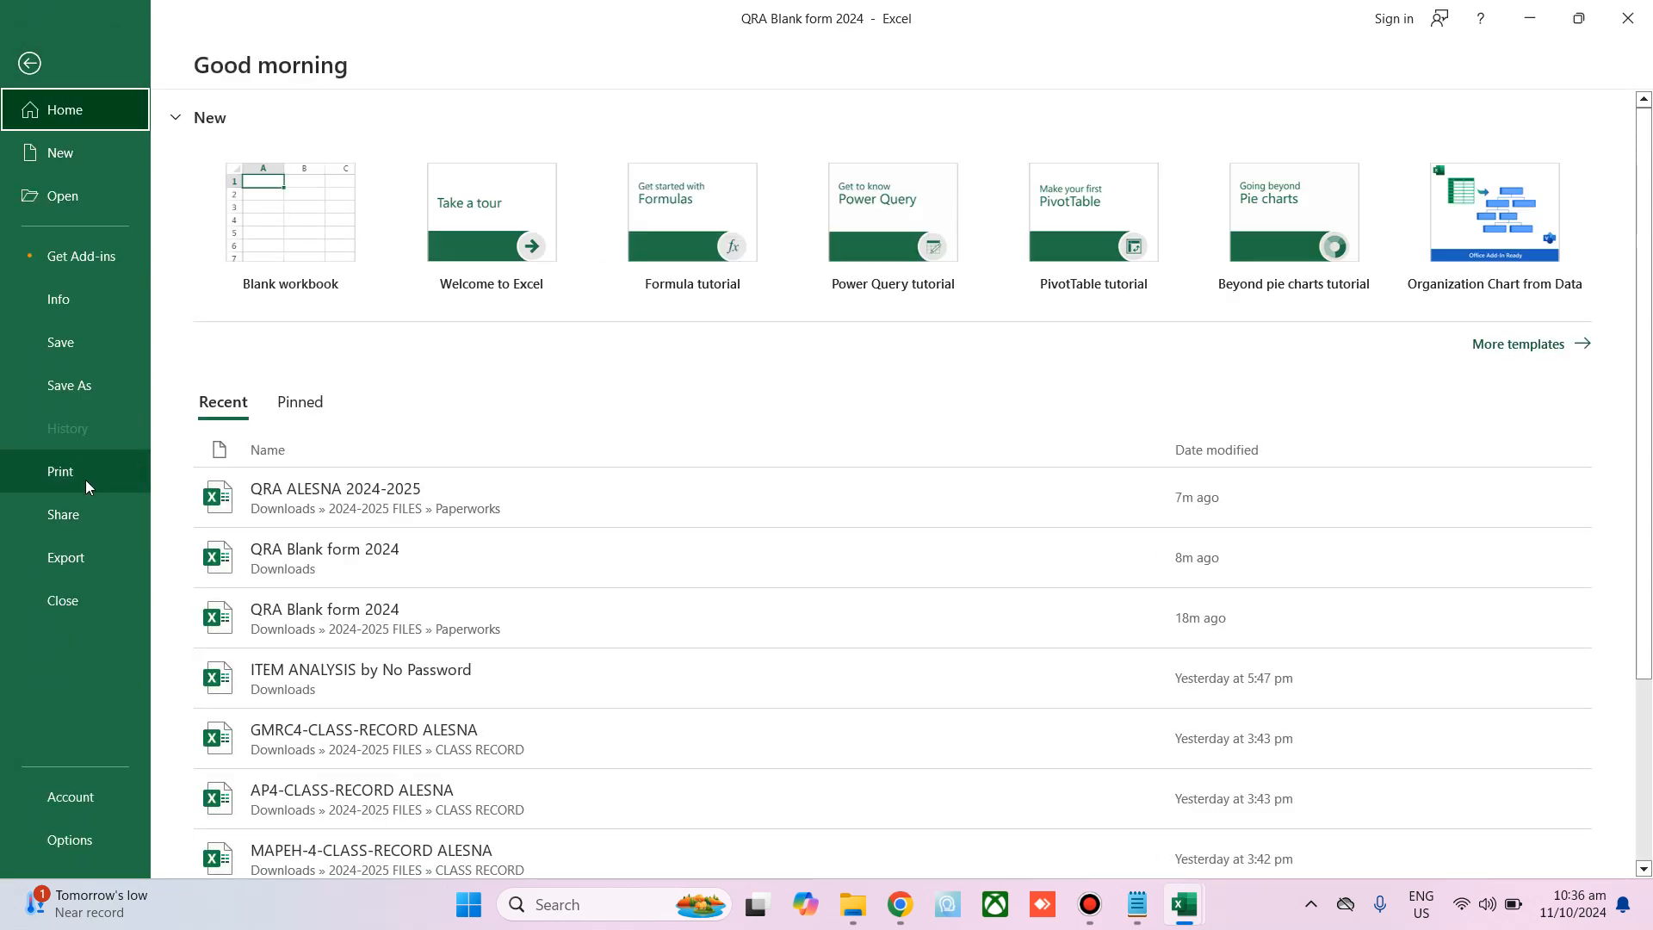
{"action": "left_click", "coordinate": [85, 475]}
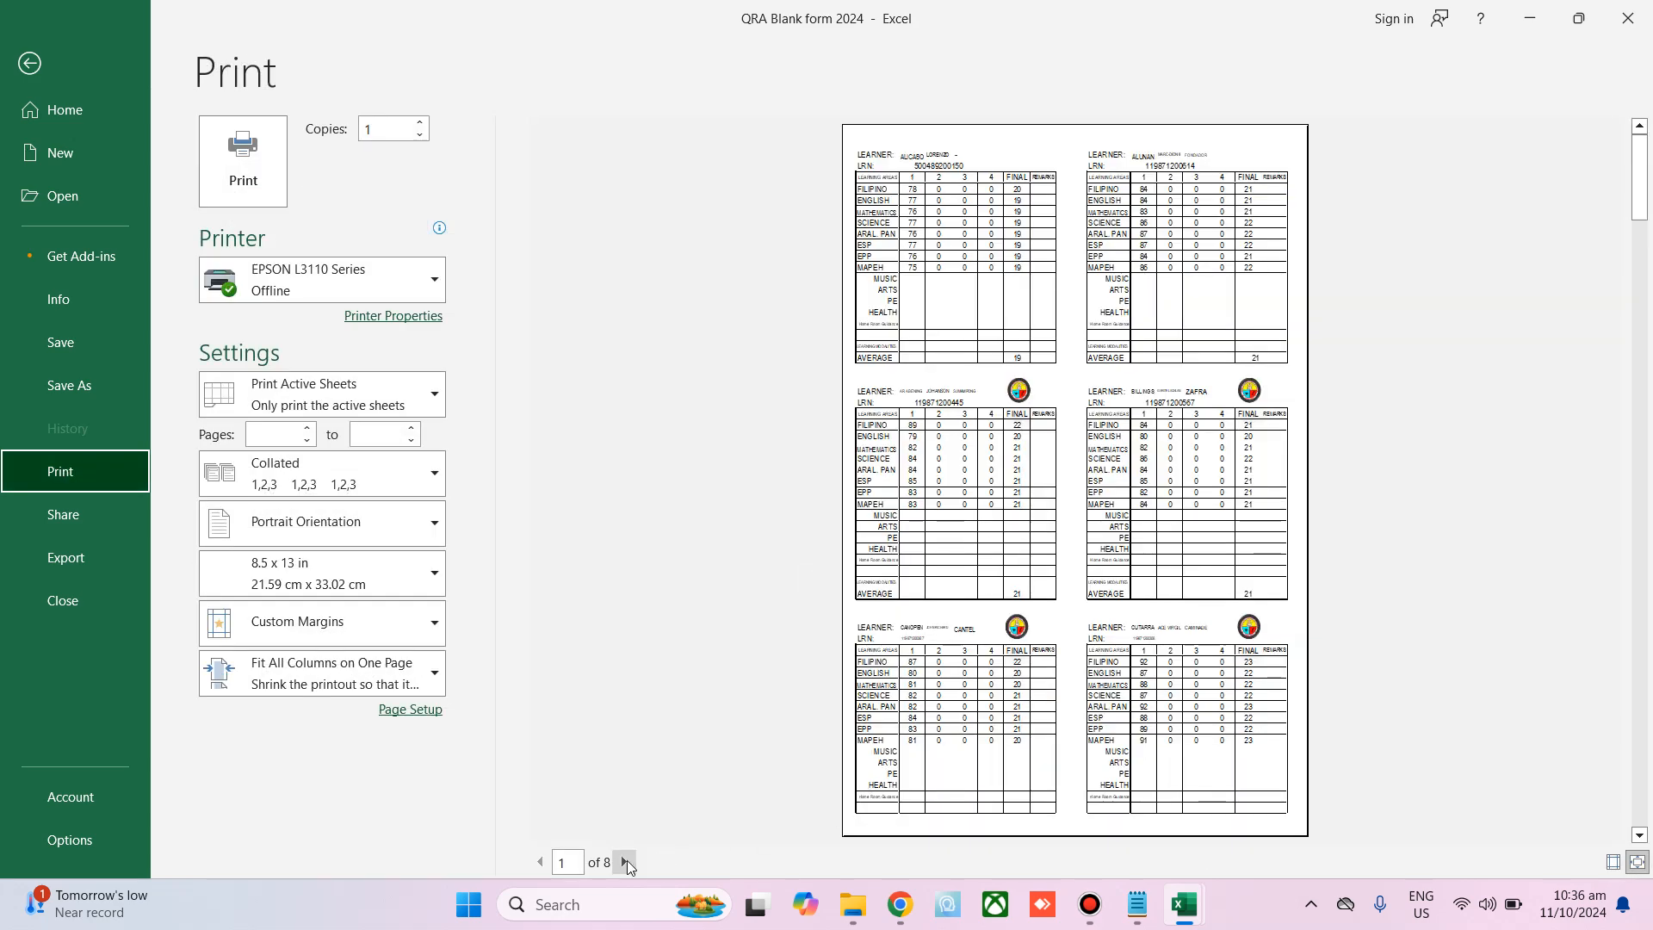
{"action": "left_click", "coordinate": [626, 861]}
{"action": "left_click", "coordinate": [626, 861]}
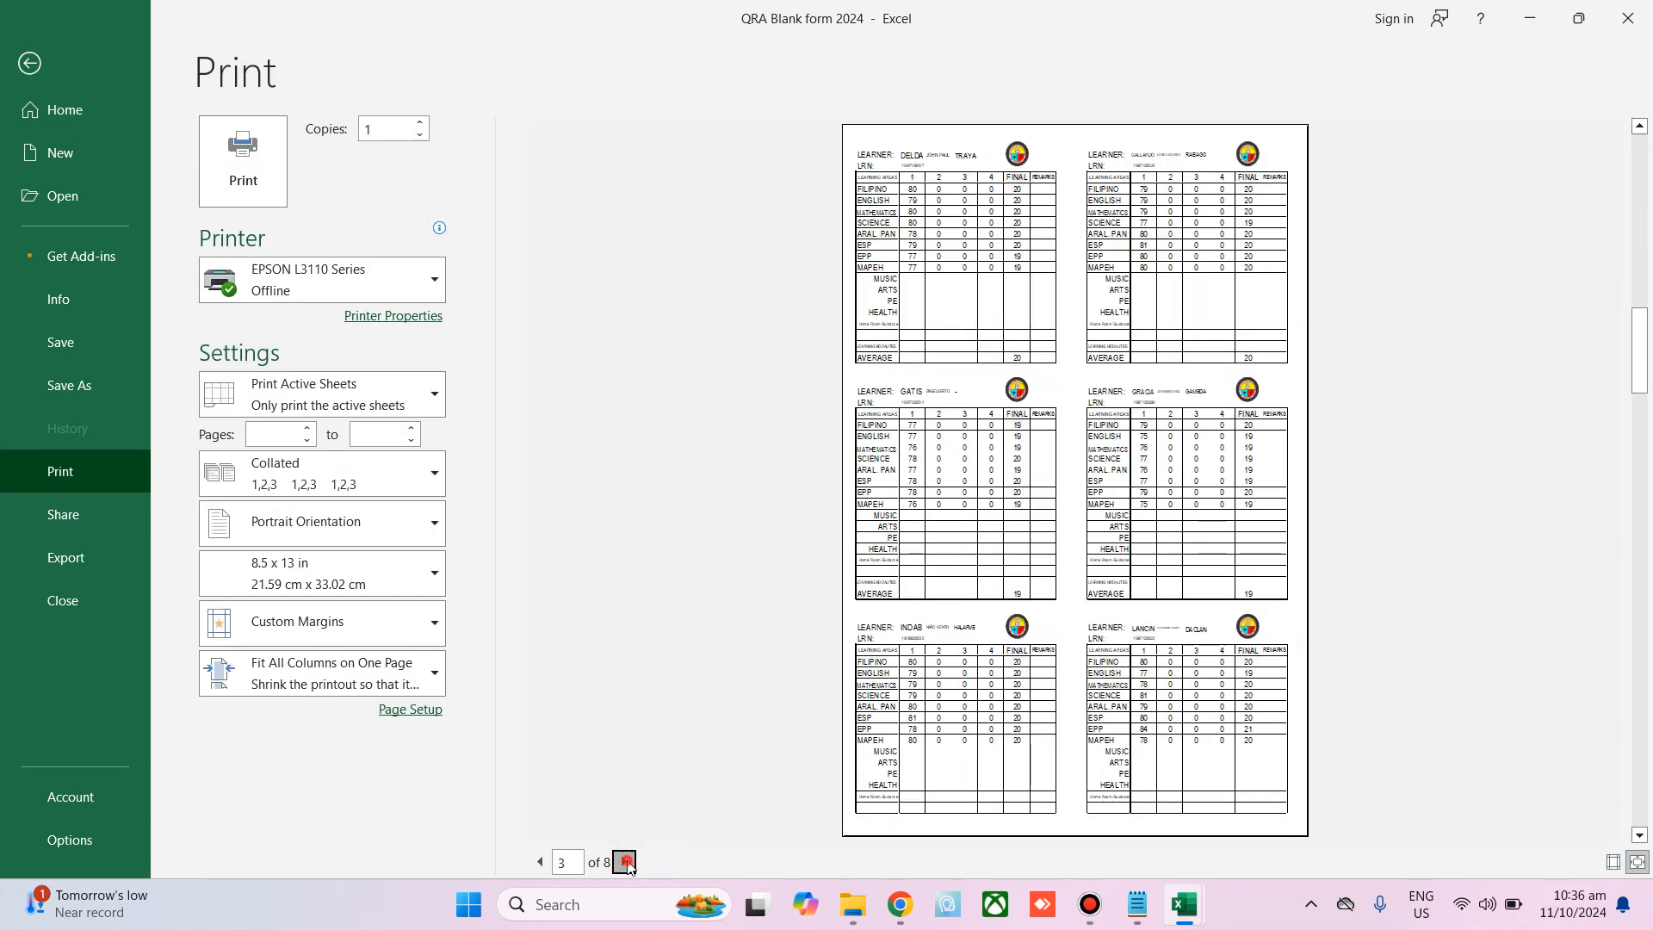
{"action": "left_click", "coordinate": [626, 861]}
{"action": "left_click", "coordinate": [626, 861]}
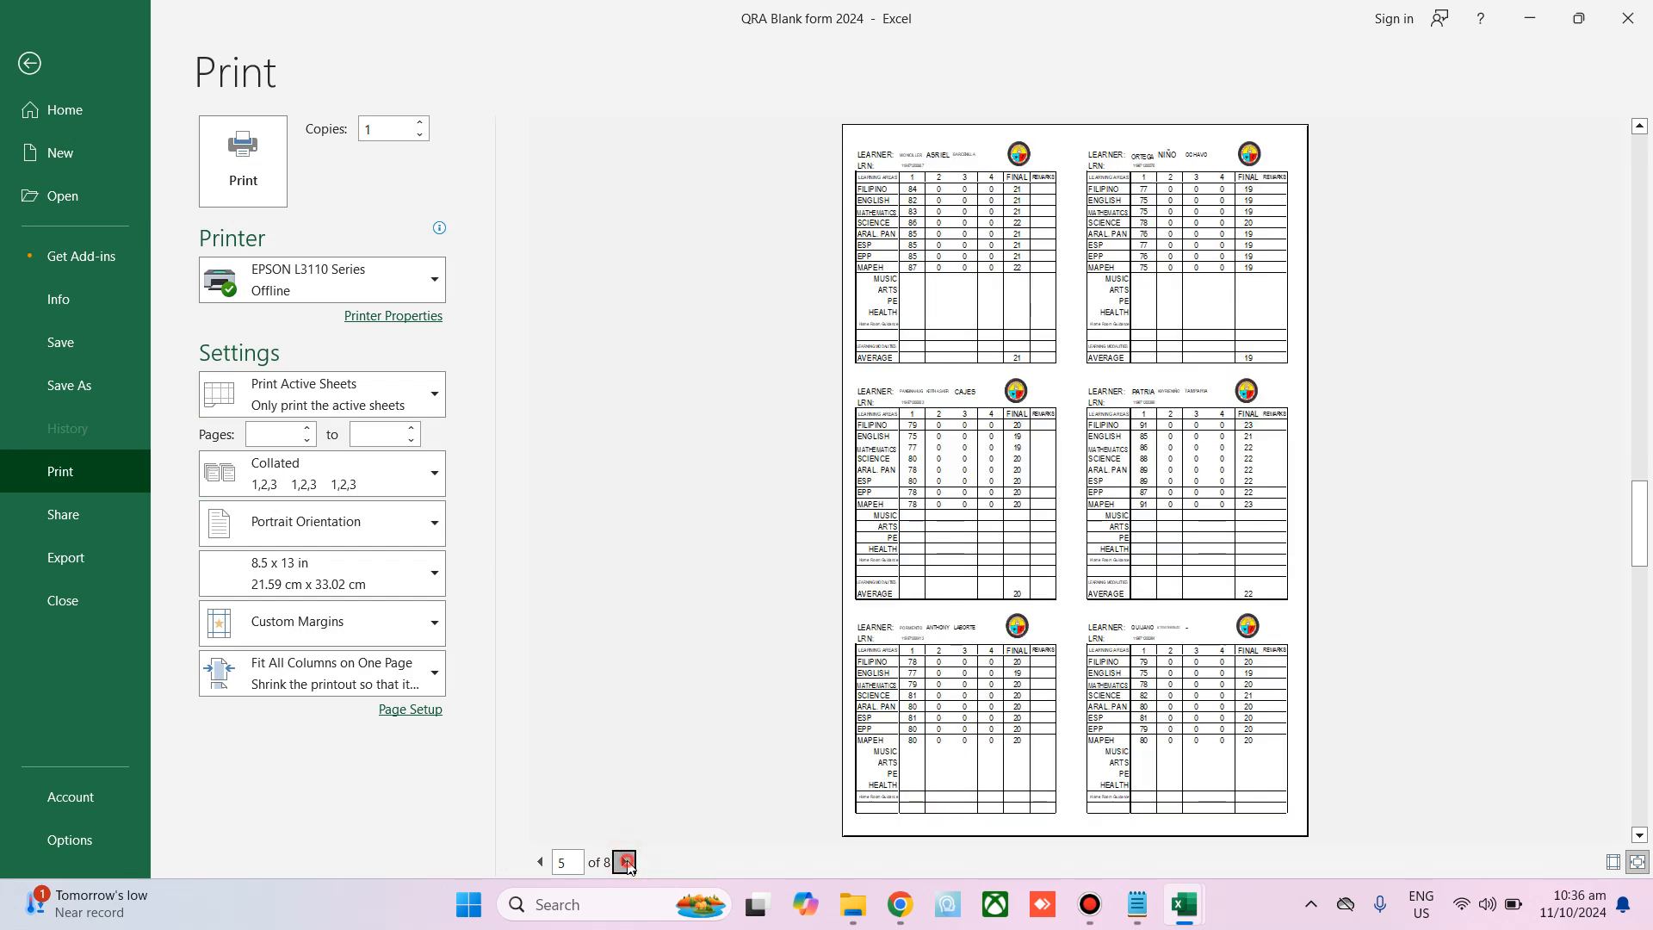
{"action": "left_click", "coordinate": [626, 861]}
{"action": "left_click", "coordinate": [626, 862]}
{"action": "left_click", "coordinate": [626, 861]}
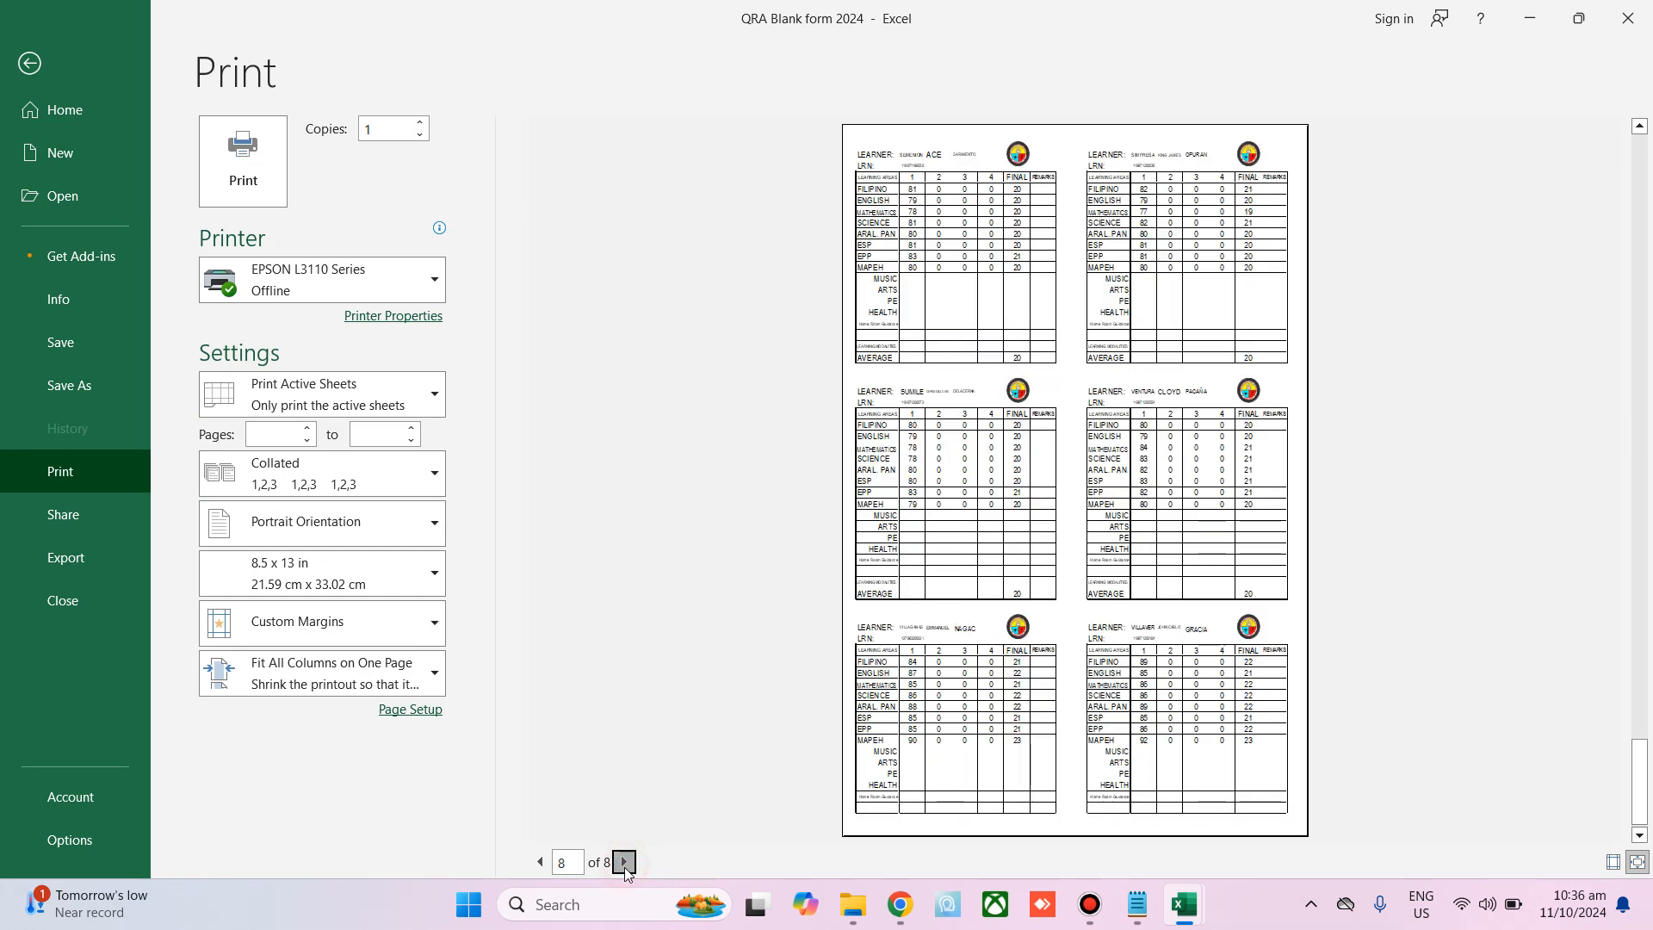
Step: Step the preview back to page 4, then forward again to the last page
{"action": "left_click", "coordinate": [537, 862]}
{"action": "left_click", "coordinate": [537, 862]}
{"action": "left_click", "coordinate": [537, 862]}
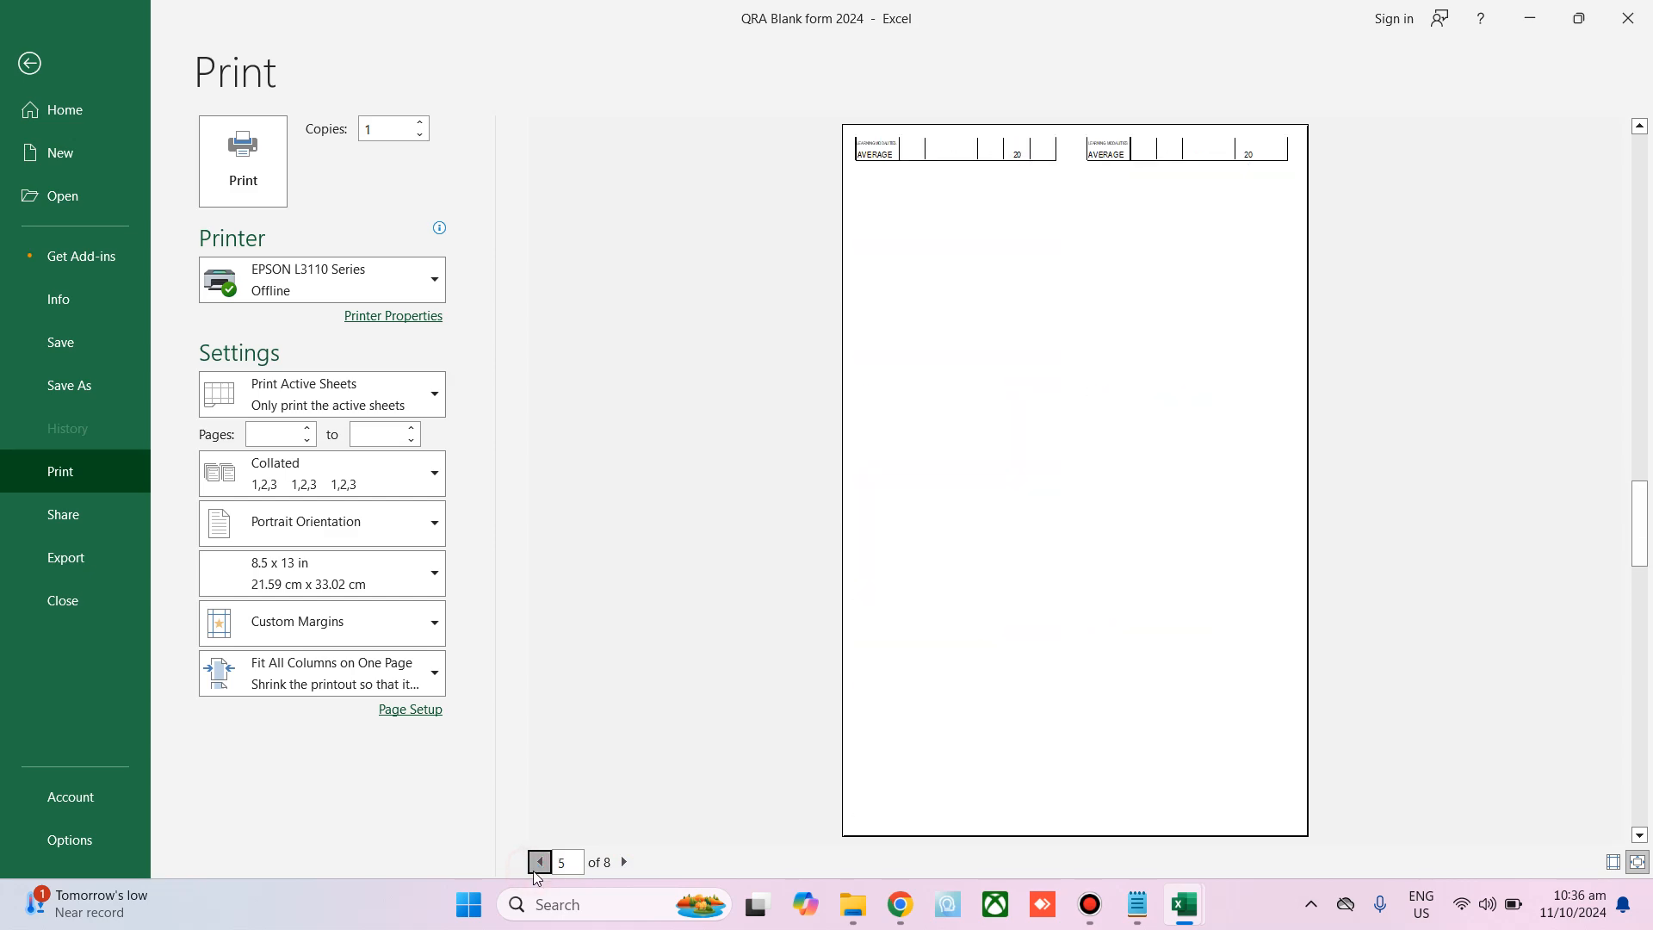
{"action": "left_click", "coordinate": [535, 869]}
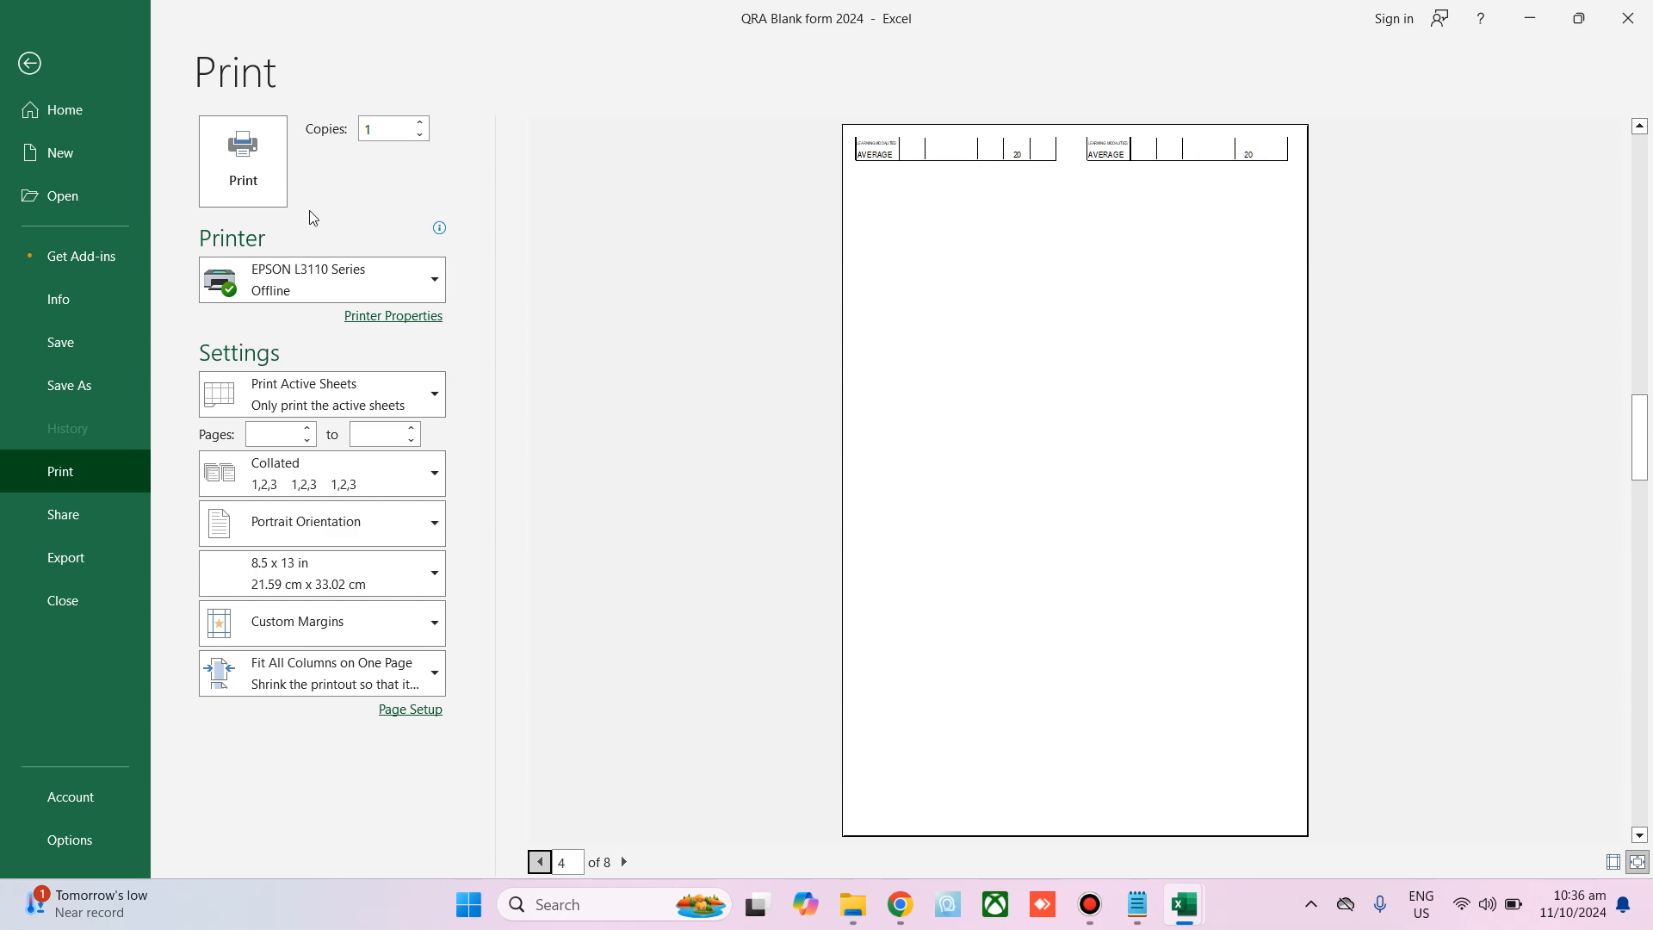
{"action": "left_click", "coordinate": [623, 861]}
{"action": "left_click", "coordinate": [623, 861]}
{"action": "left_click", "coordinate": [624, 861]}
{"action": "left_click", "coordinate": [623, 861]}
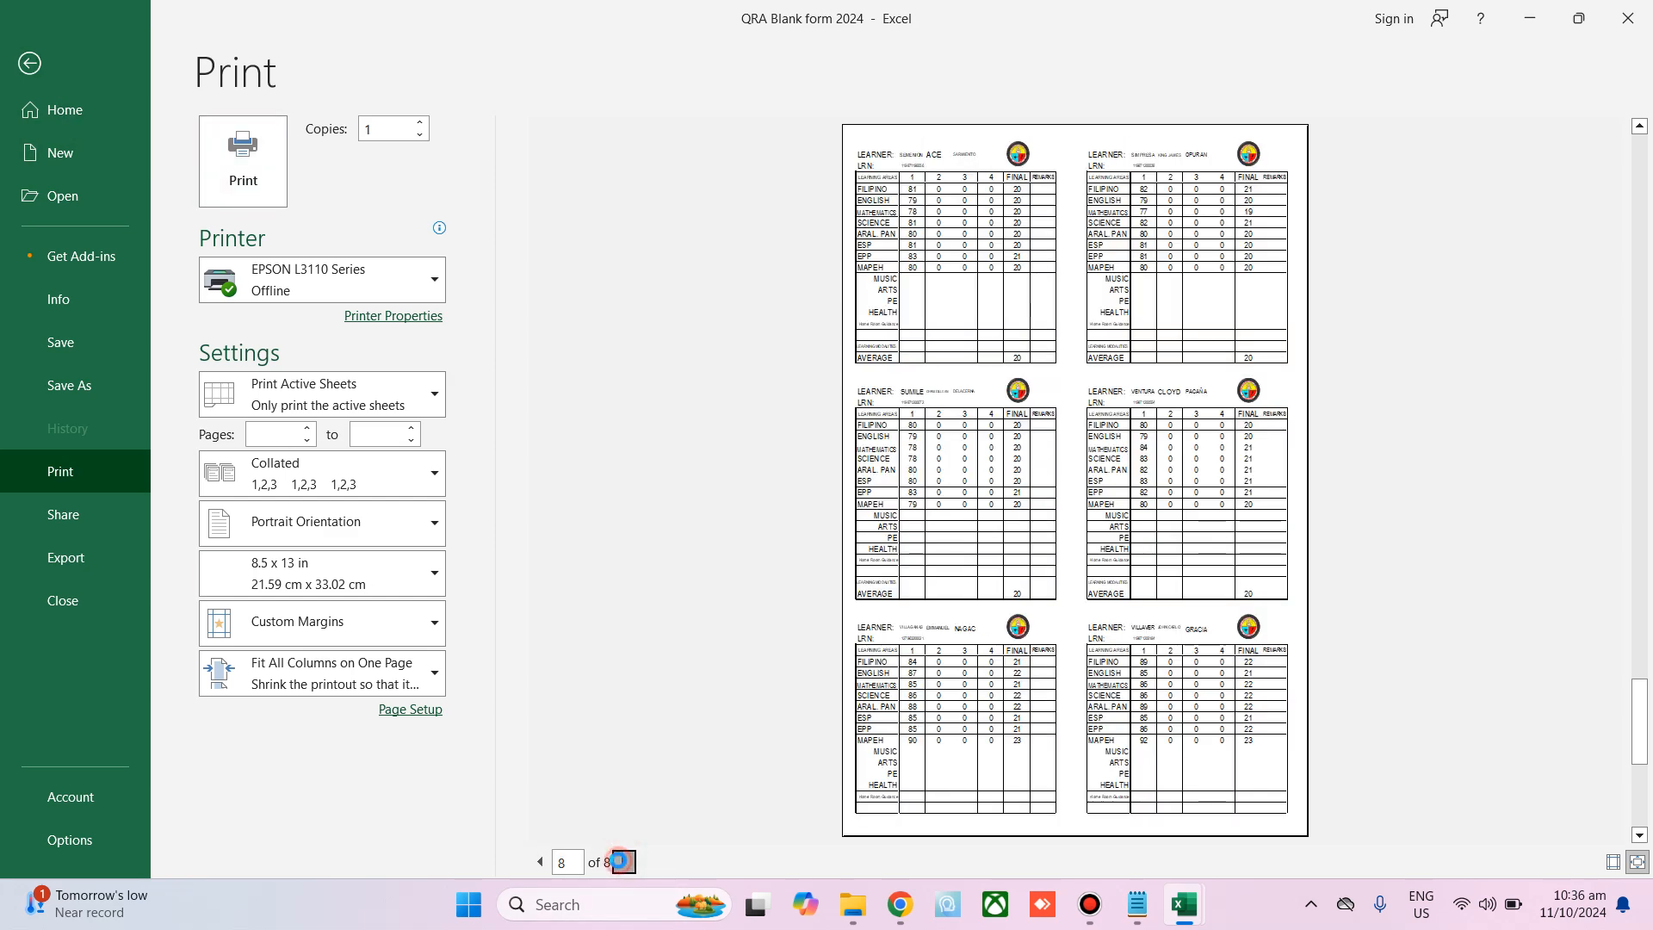
Step: Page back to the first preview page and return to the worksheet
{"action": "left_click", "coordinate": [540, 862]}
{"action": "left_click", "coordinate": [540, 862]}
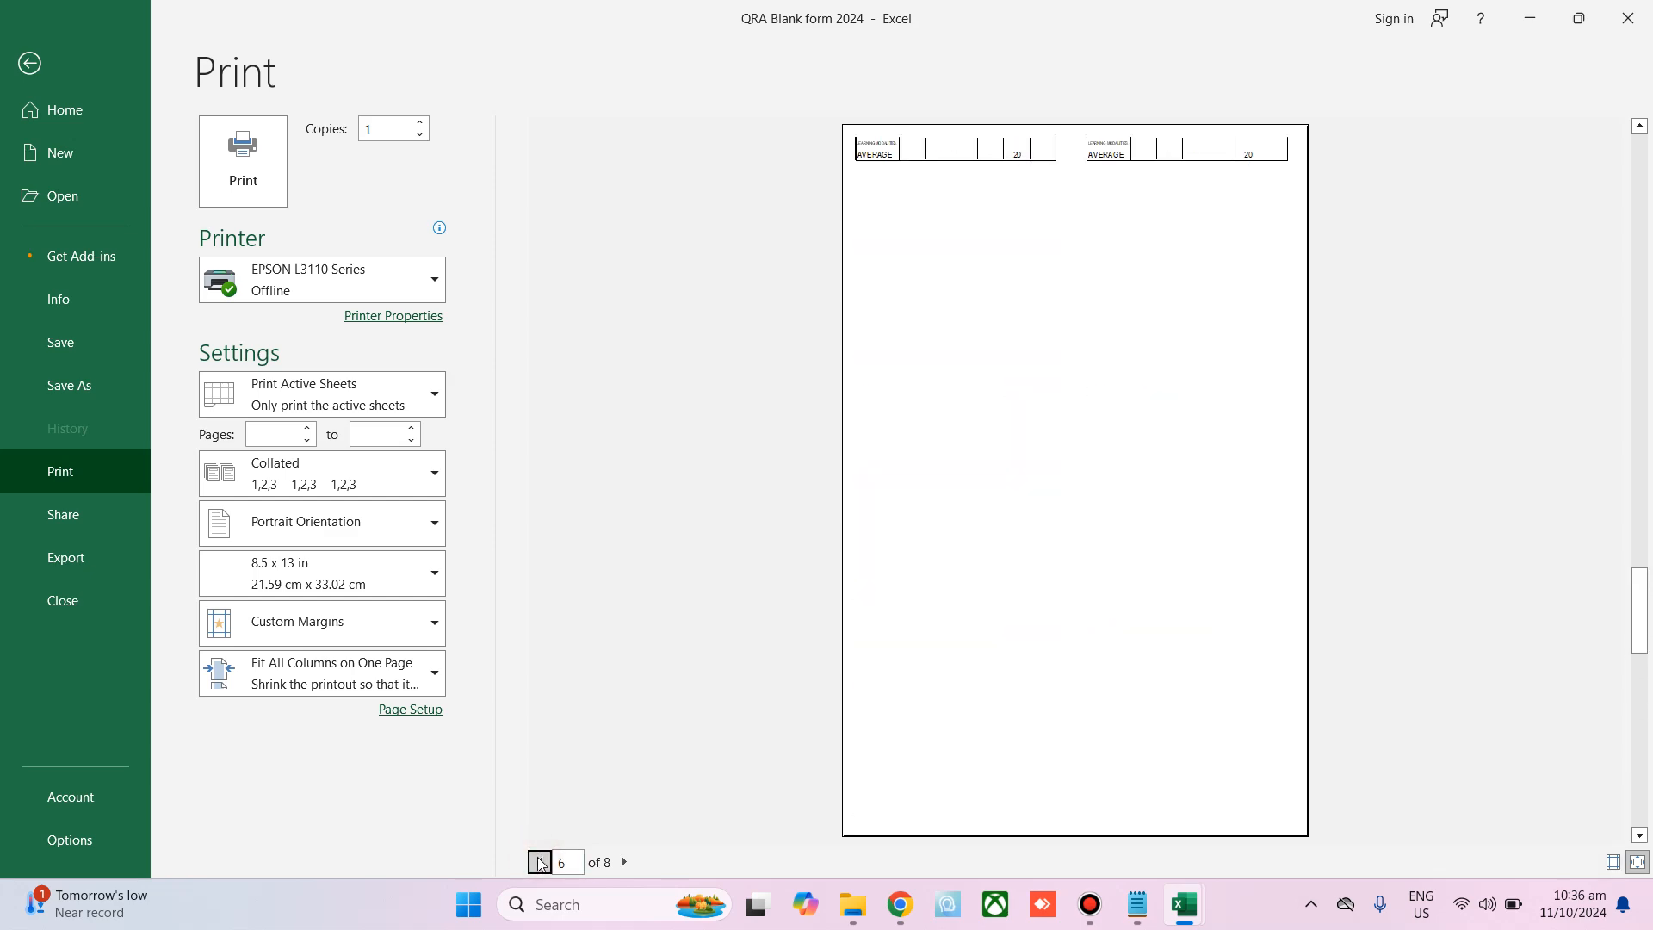
{"action": "left_click", "coordinate": [540, 862]}
{"action": "left_click", "coordinate": [540, 862]}
{"action": "left_click", "coordinate": [540, 862]}
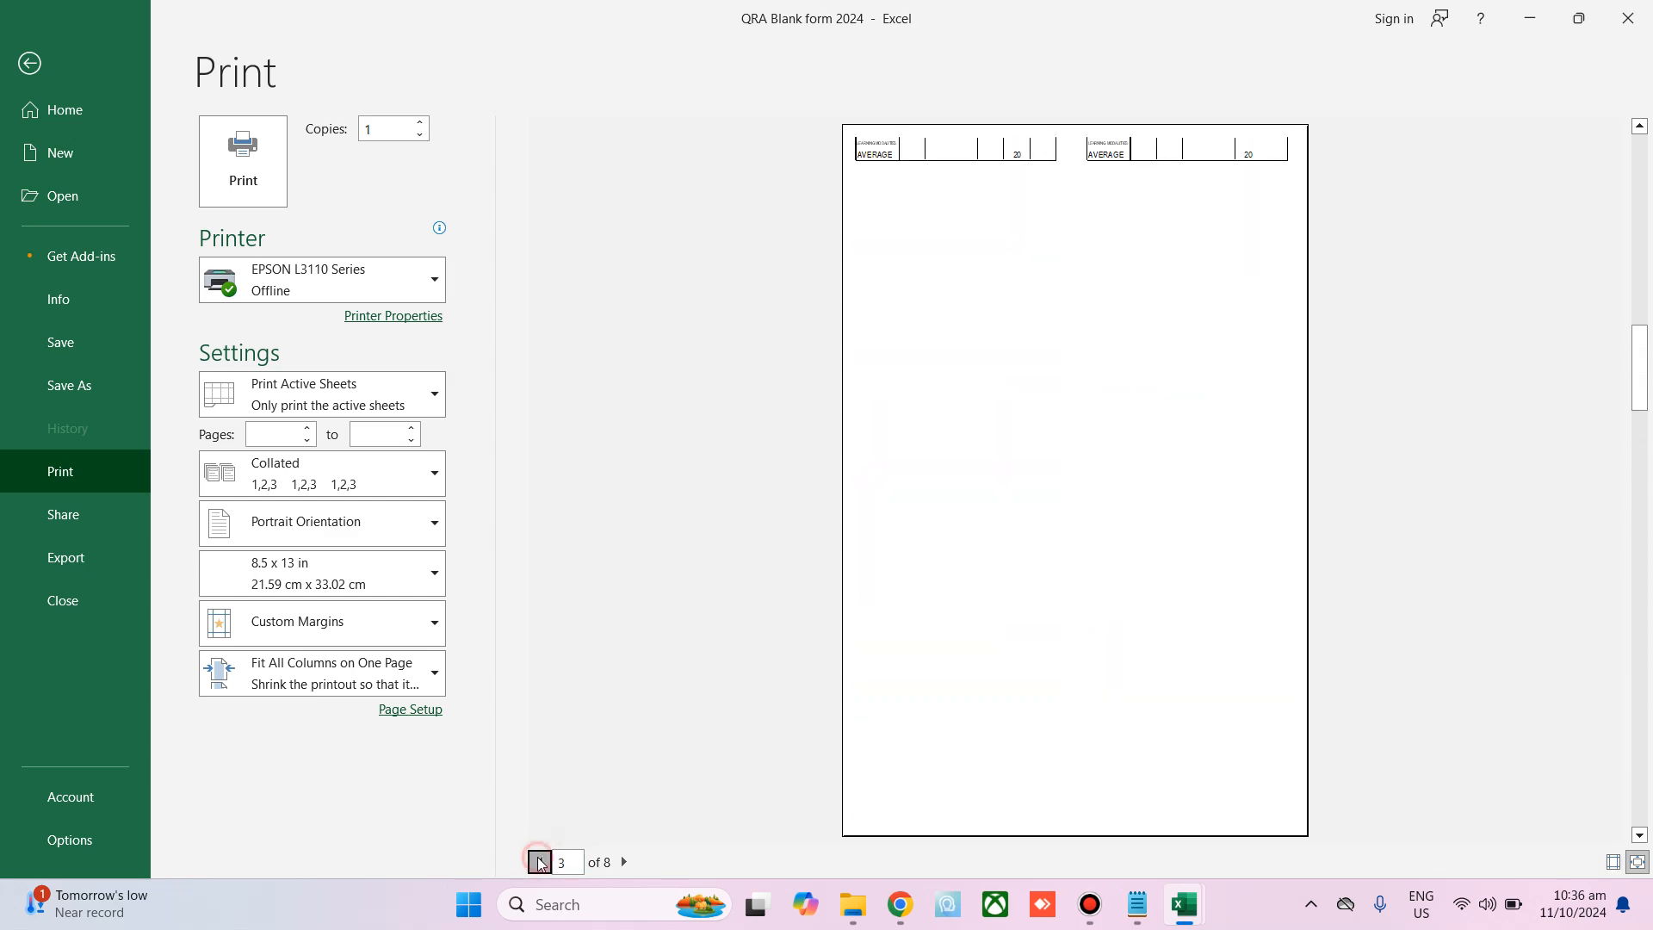
{"action": "left_click", "coordinate": [540, 862]}
{"action": "left_click", "coordinate": [540, 862]}
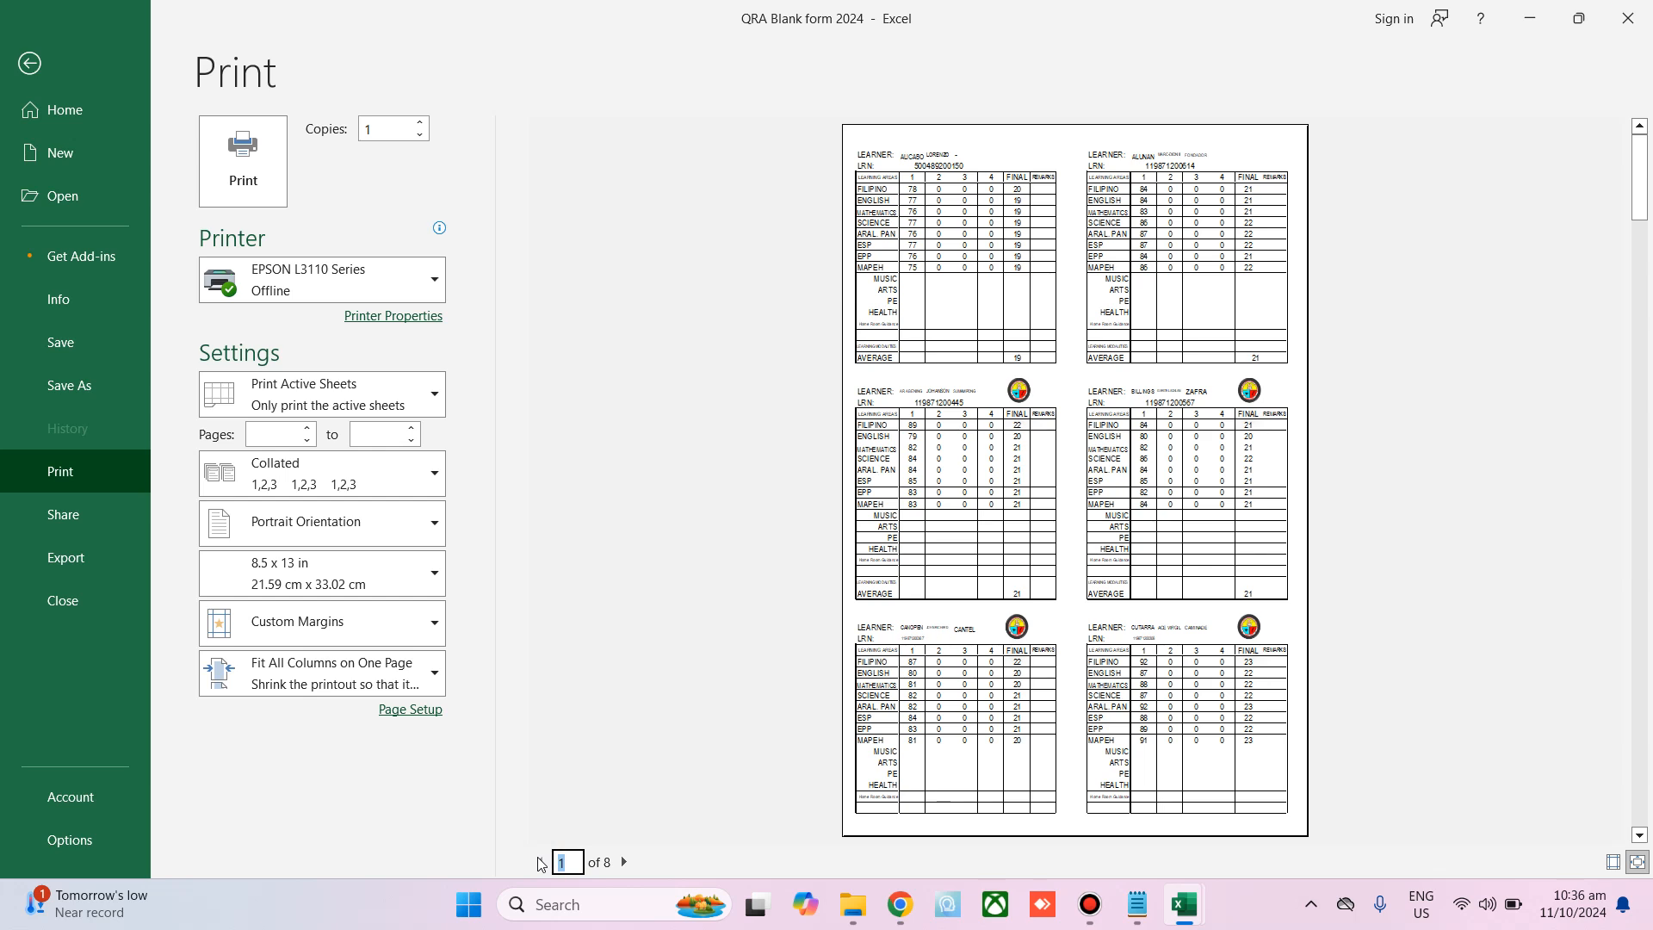
{"action": "left_click", "coordinate": [43, 65]}
Step: Fit the printout to 6 pages tall and check the 5-page preview with its nearly empty last page
{"action": "left_click", "coordinate": [690, 112]}
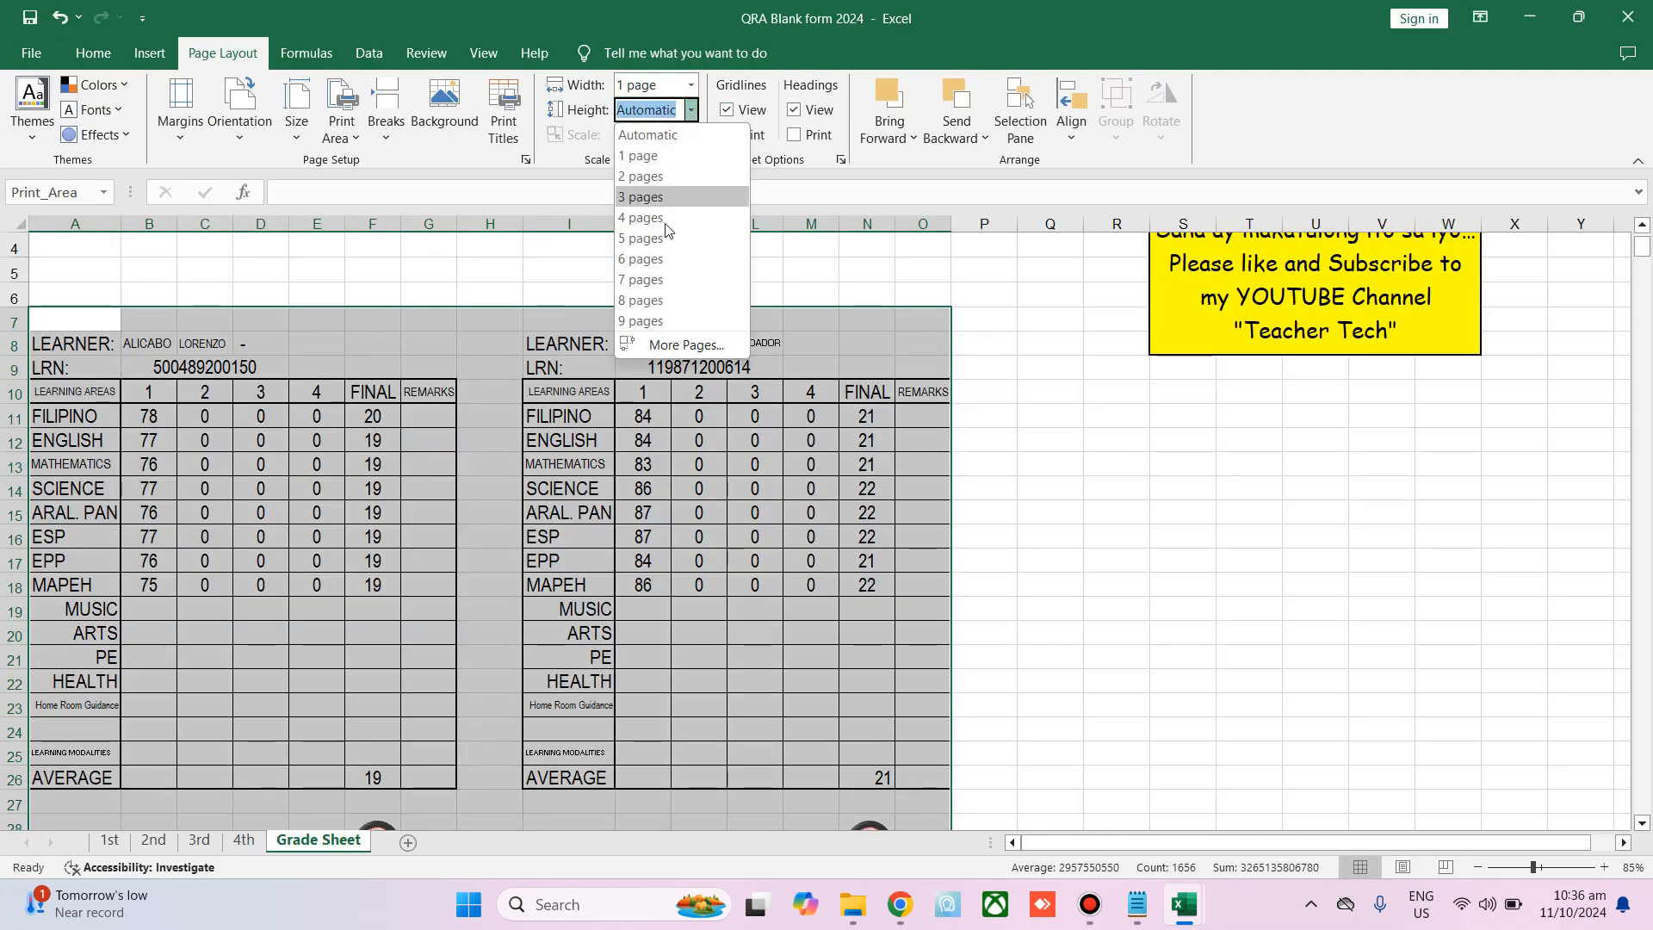
{"action": "left_click", "coordinate": [649, 256]}
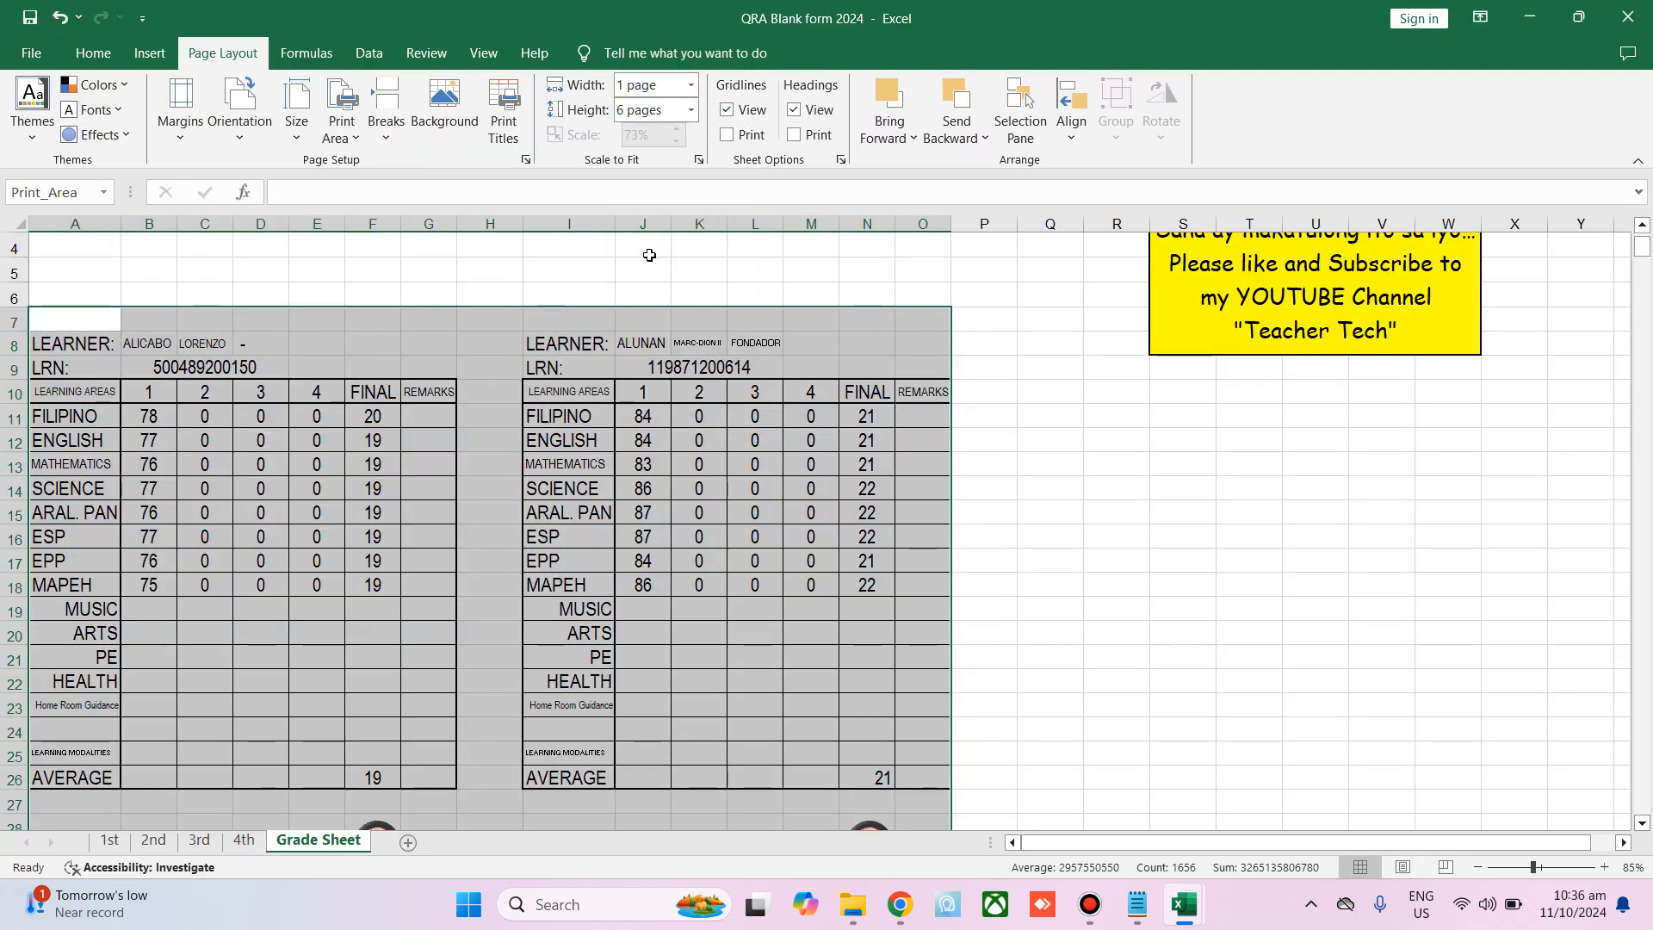
{"action": "key", "text": "ctrl+p"}
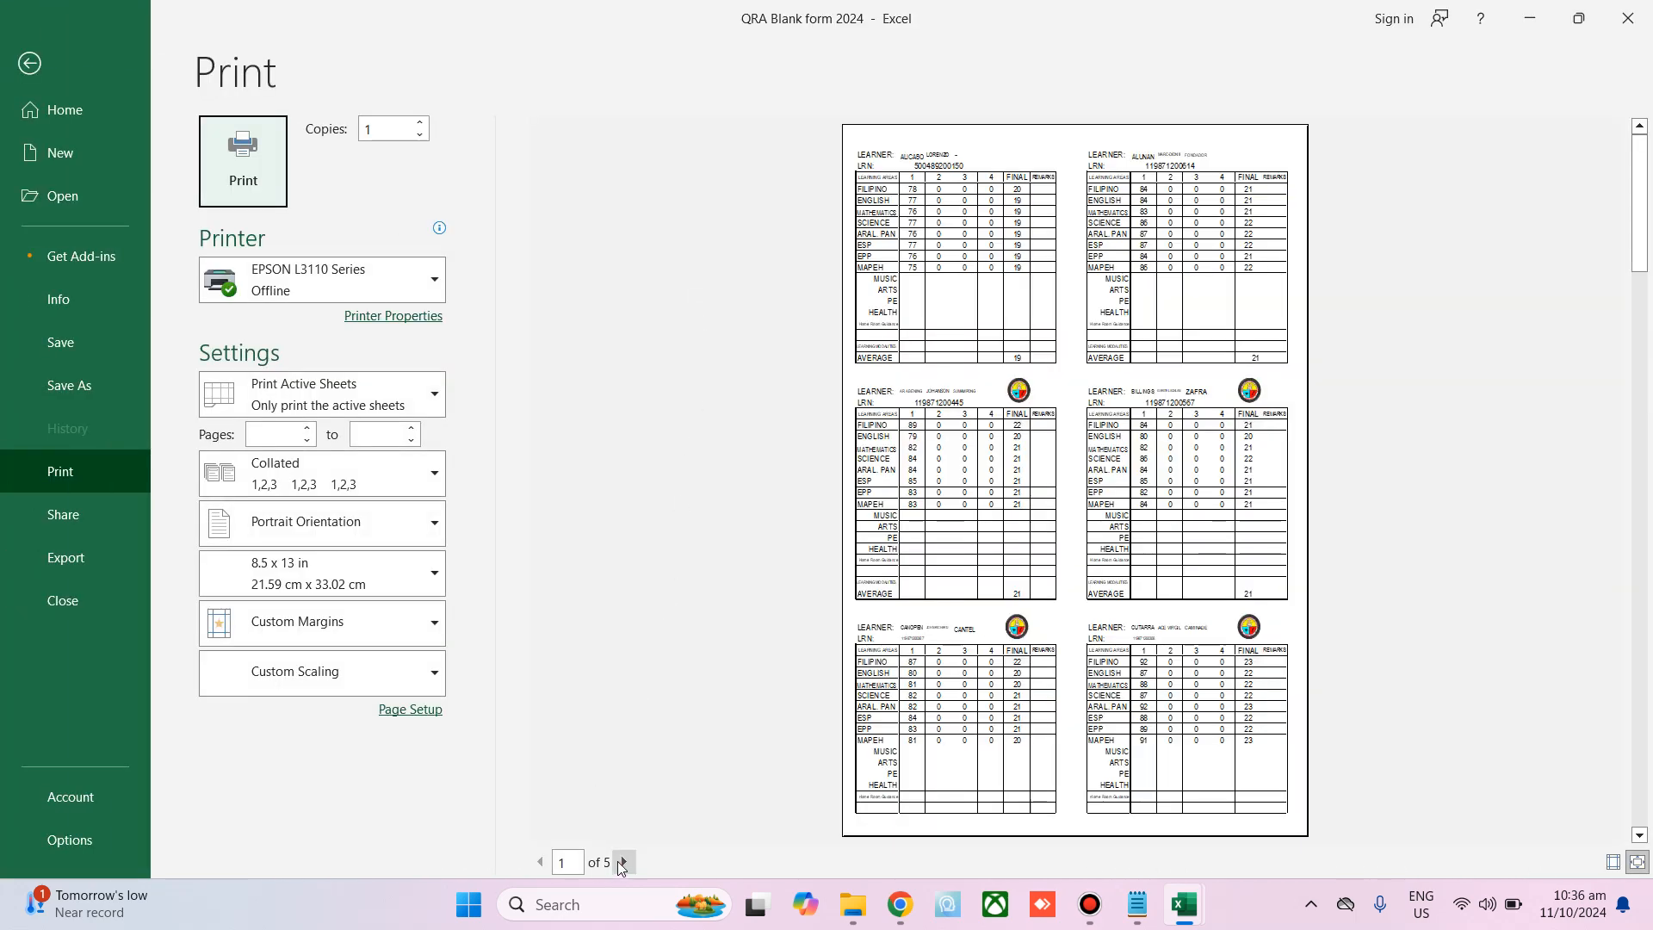
{"action": "left_click", "coordinate": [624, 862]}
{"action": "left_click", "coordinate": [623, 862]}
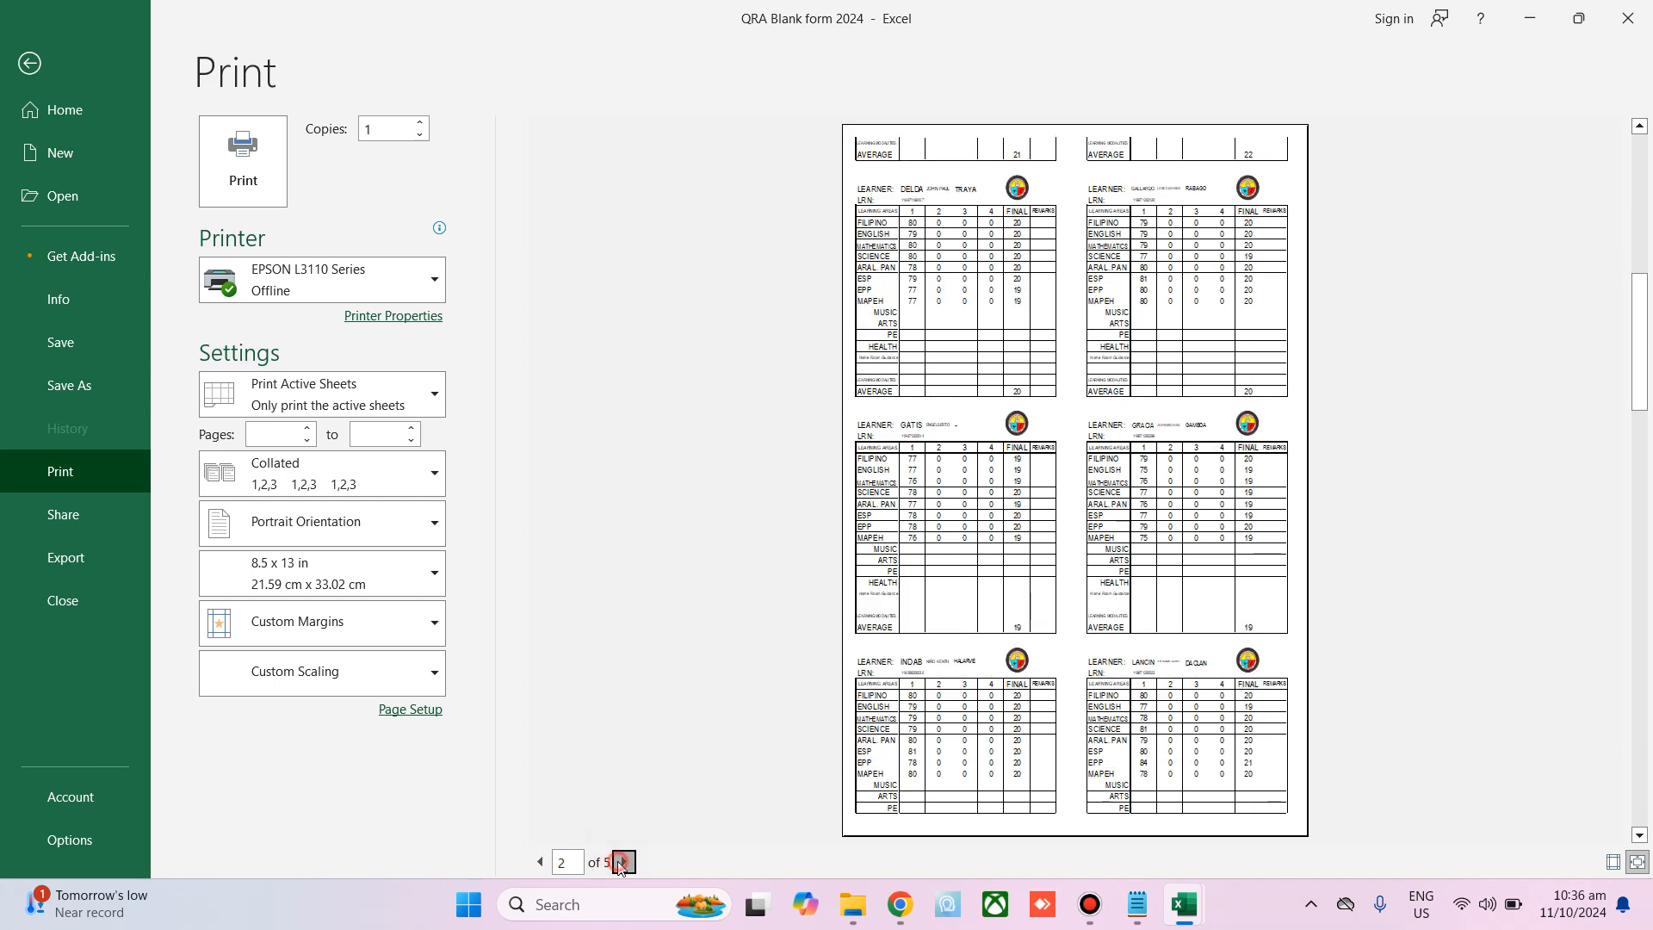
{"action": "left_click", "coordinate": [623, 862]}
{"action": "left_click", "coordinate": [624, 862]}
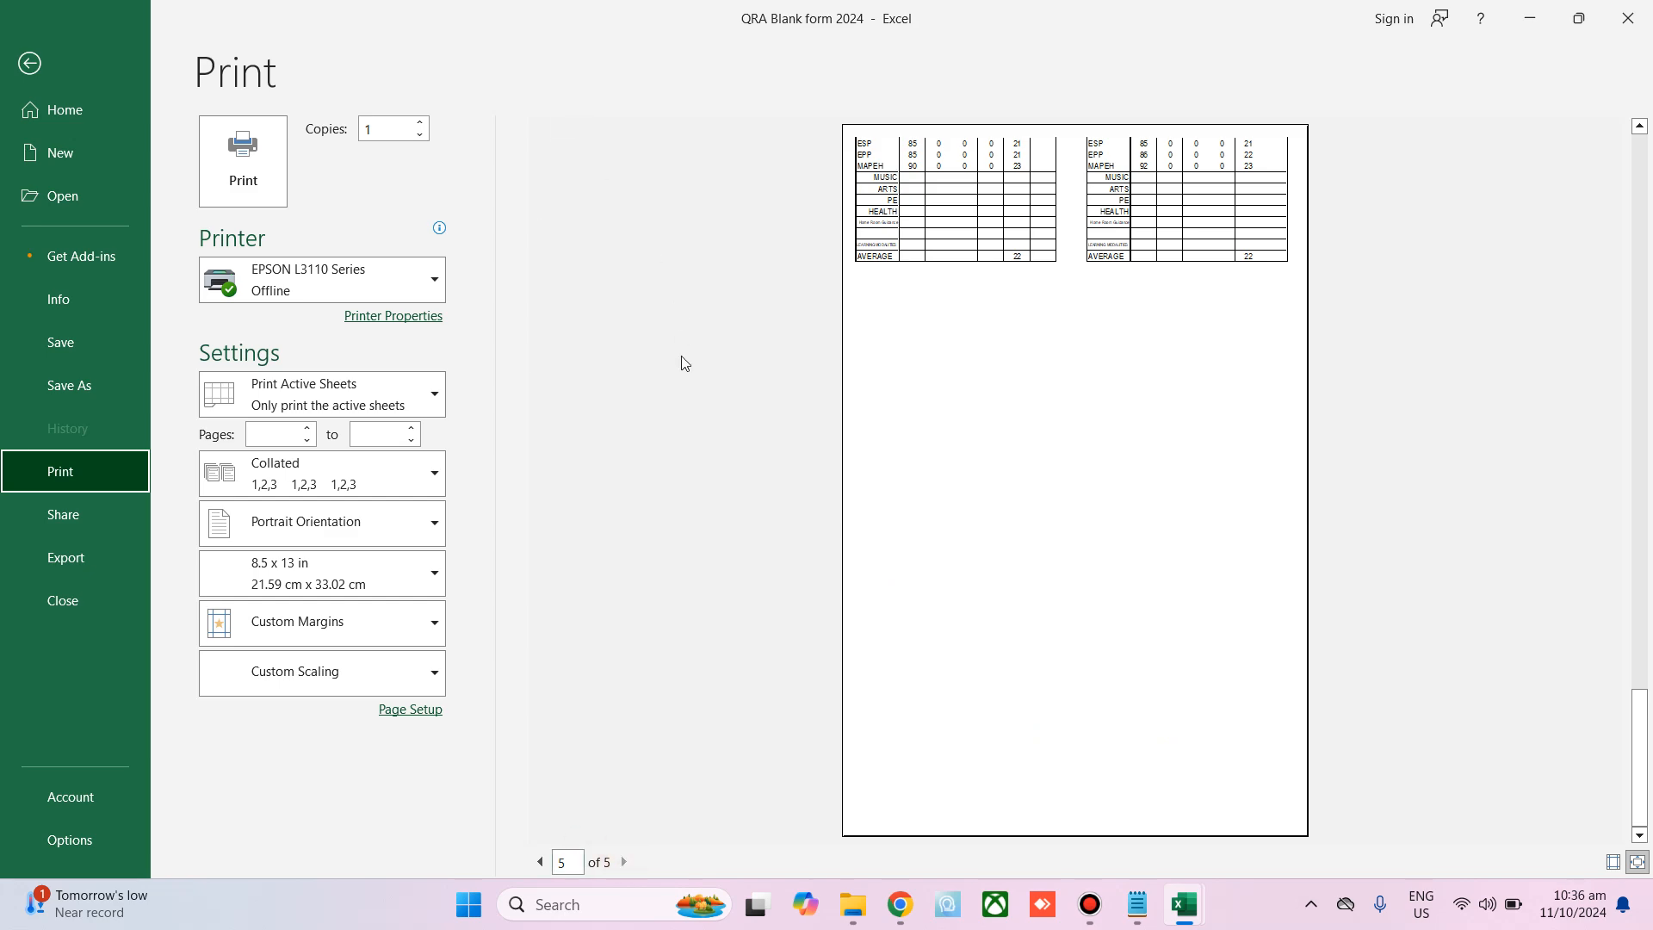
{"action": "key", "text": "Escape"}
Step: Switch to Page Break Preview and move the first page break below row 68
{"action": "left_click", "coordinate": [474, 53]}
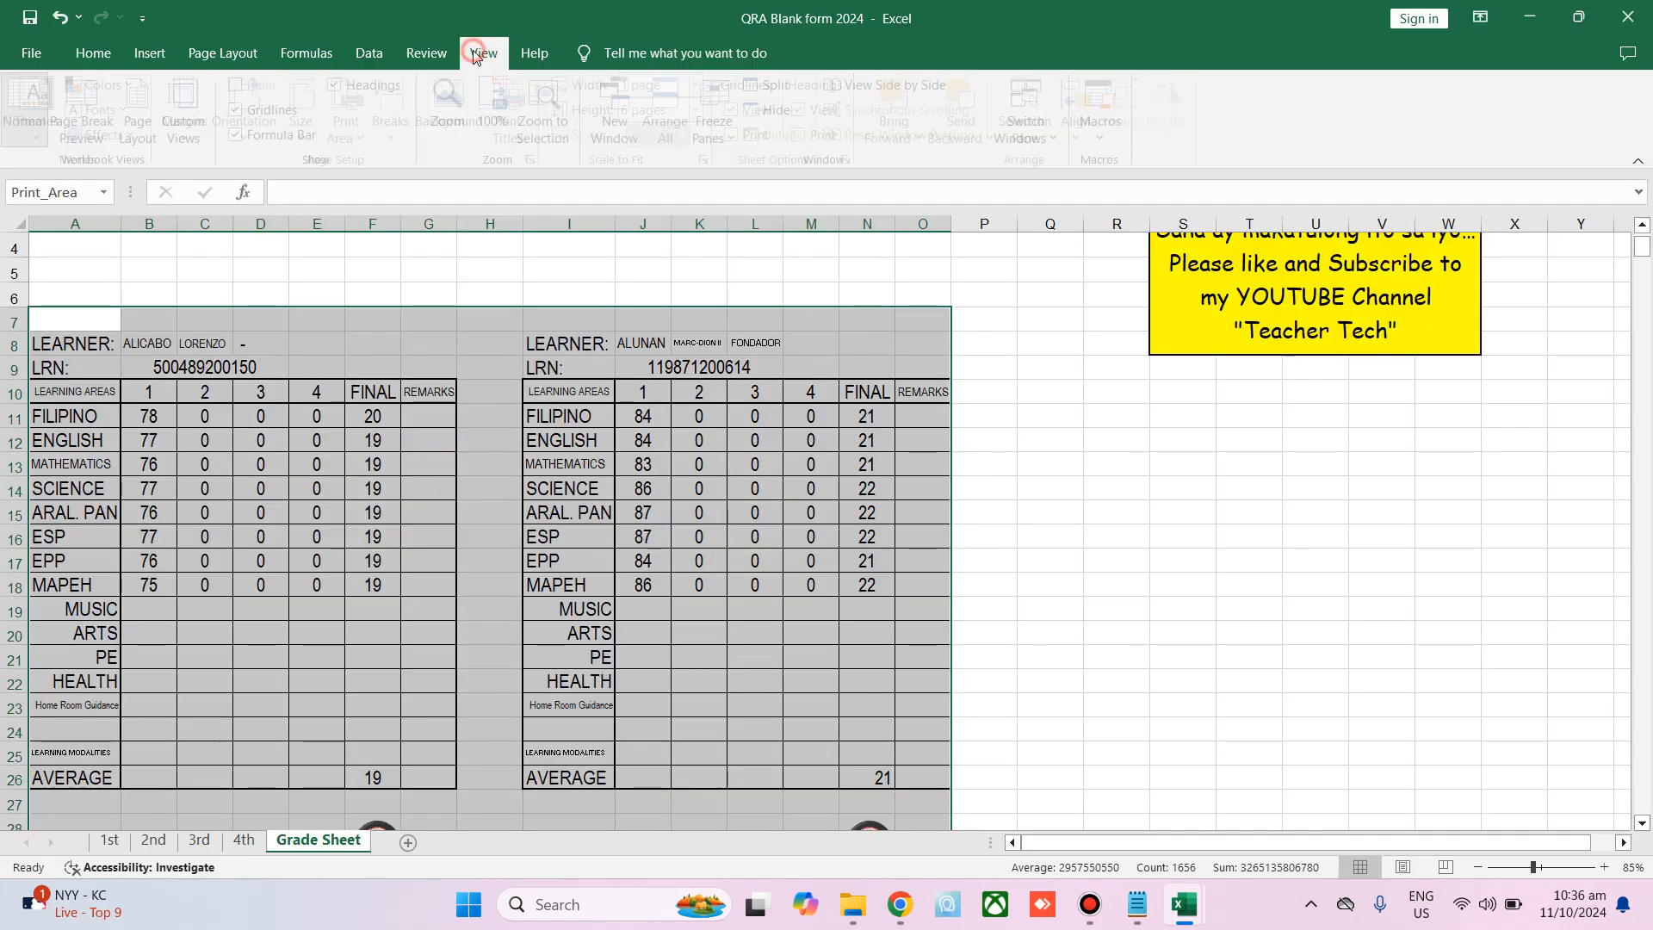
{"action": "left_click", "coordinate": [89, 111]}
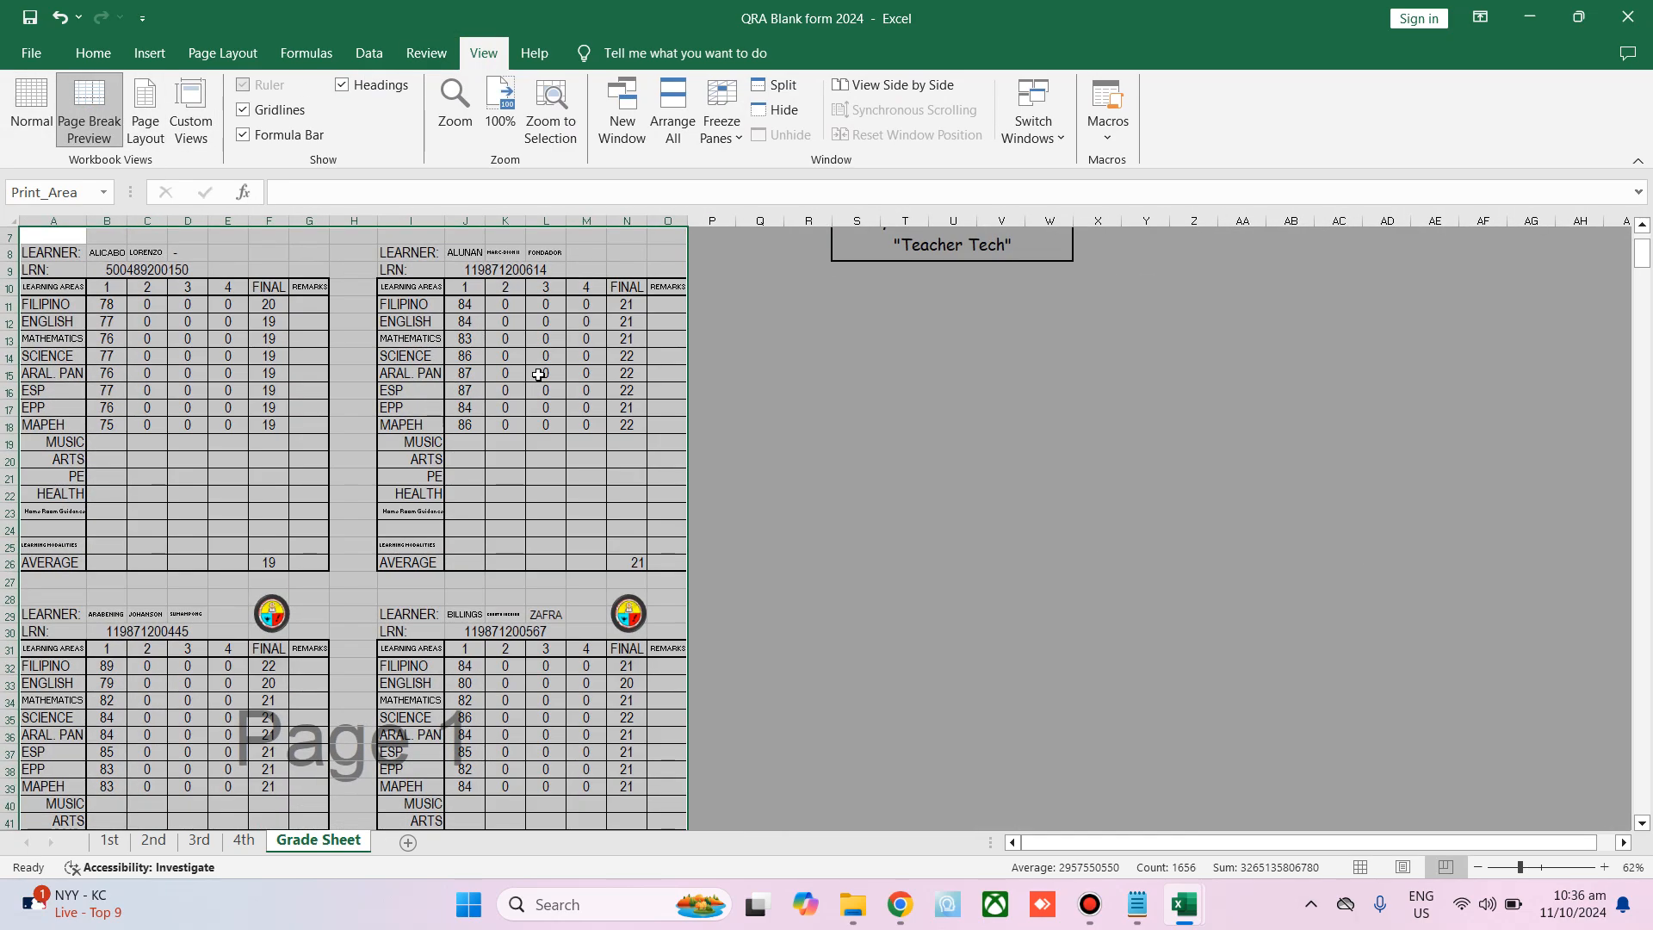
{"action": "scroll", "coordinate": [538, 375], "scroll_direction": "down", "scroll_amount": 12}
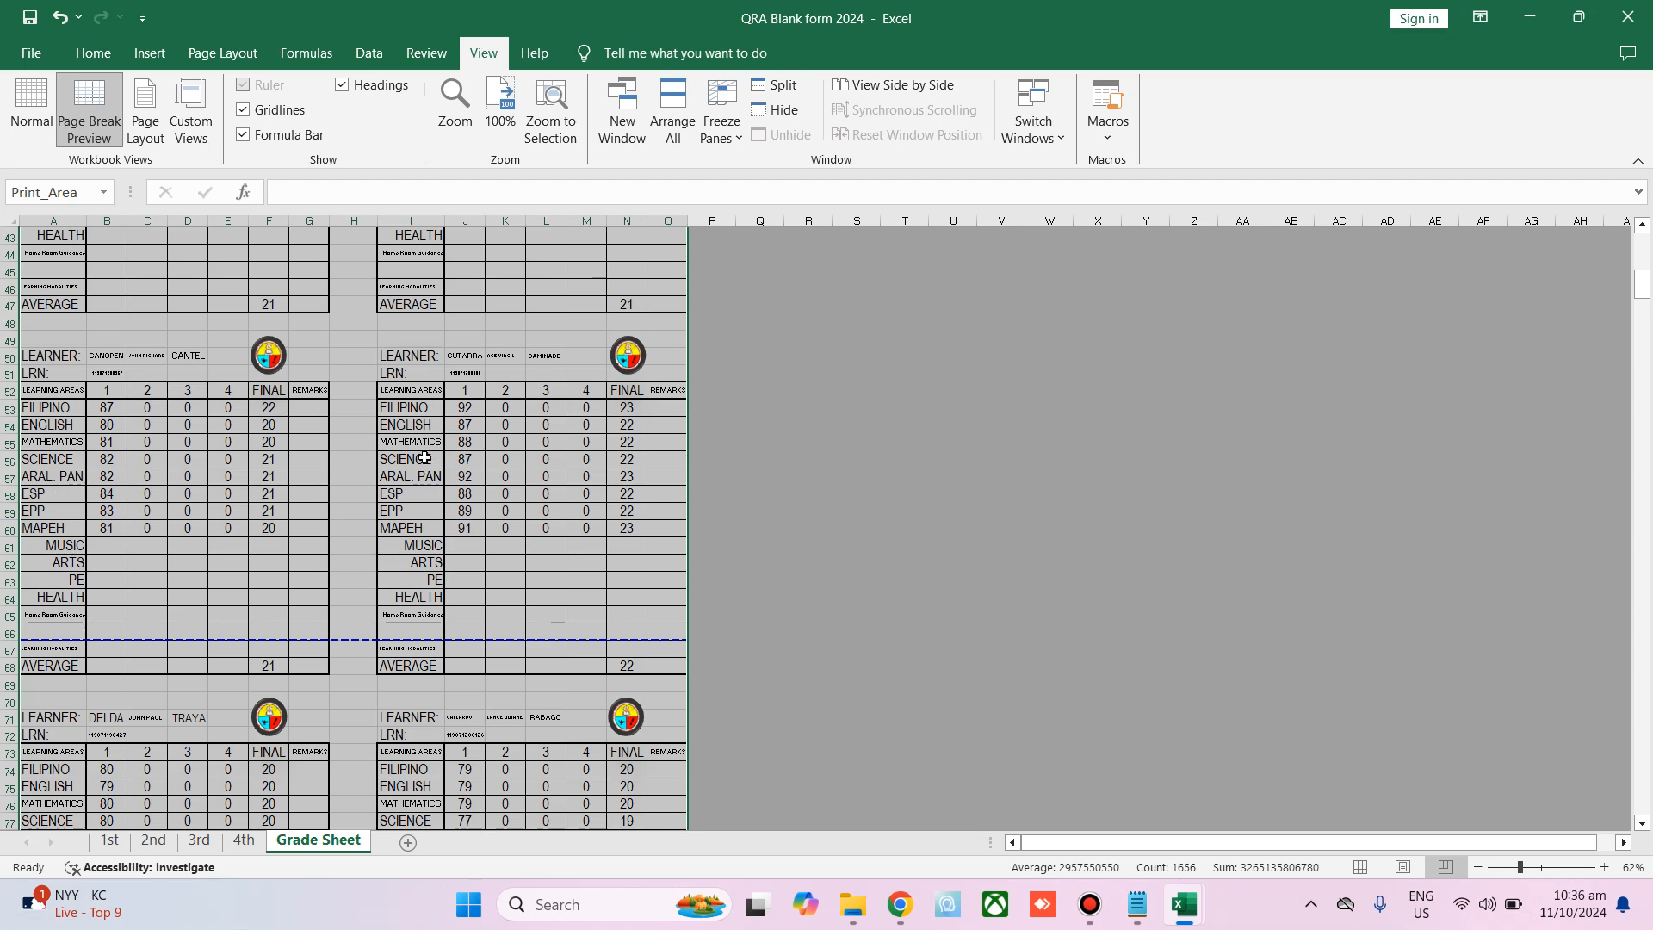
{"action": "scroll", "coordinate": [426, 458], "scroll_direction": "up", "scroll_amount": 5}
{"action": "scroll", "coordinate": [396, 462], "scroll_direction": "down", "scroll_amount": 8}
{"action": "left_click_drag", "start_coordinate": [342, 488], "coordinate": [382, 507]}
{"action": "scroll", "coordinate": [422, 475], "scroll_direction": "up", "scroll_amount": 9}
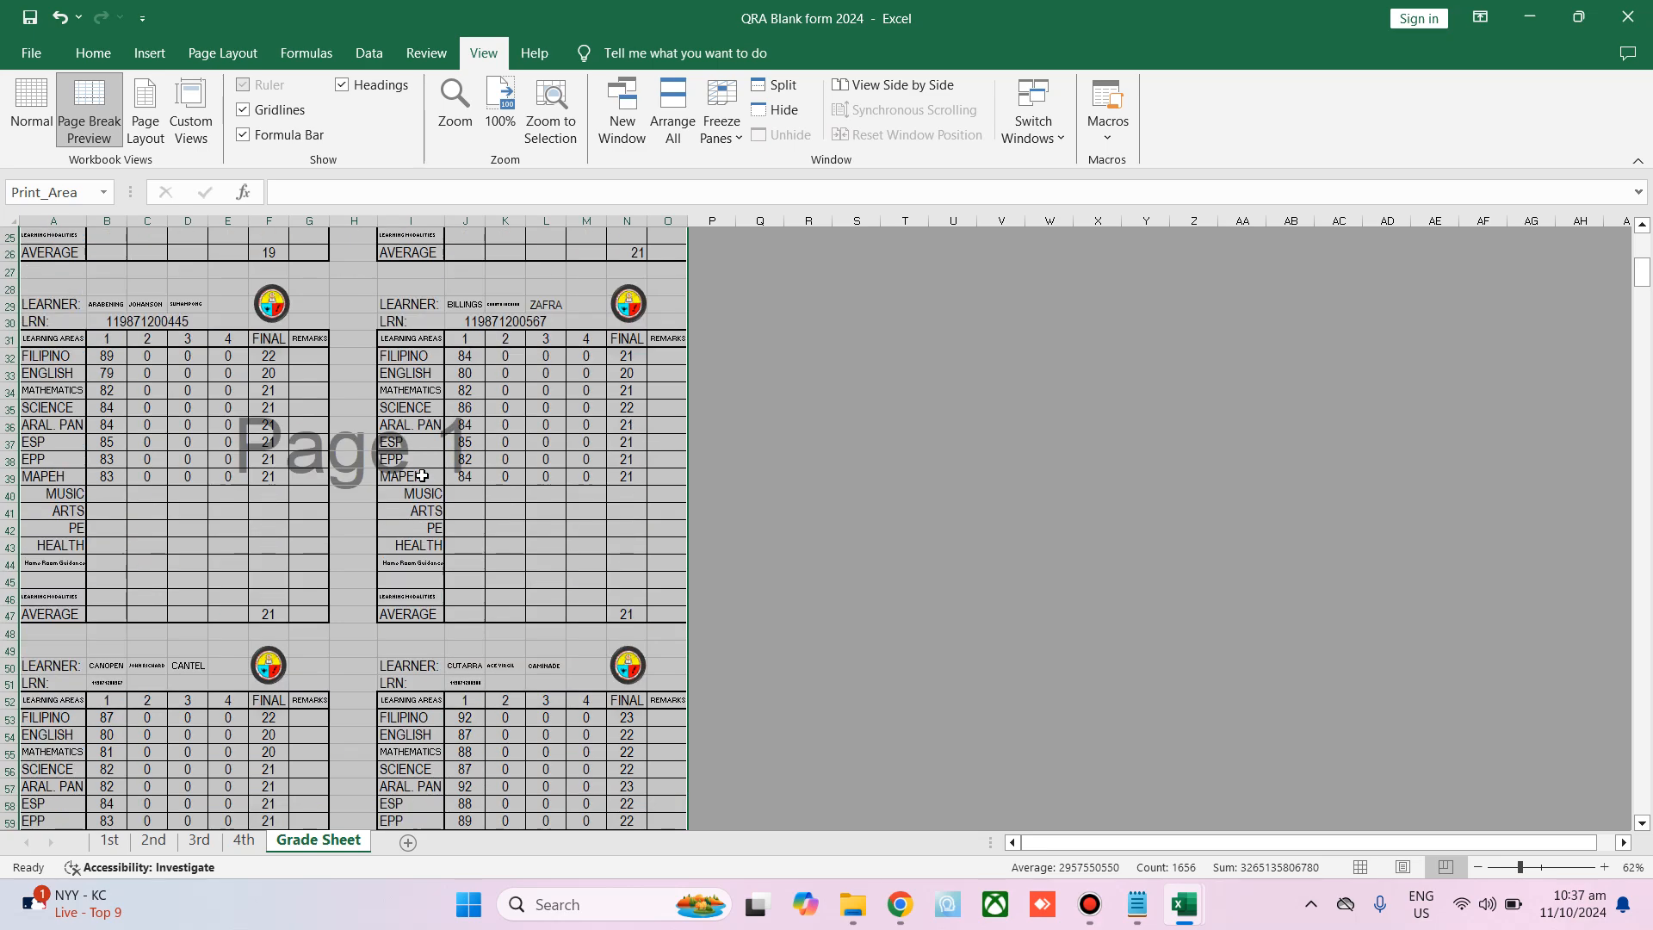
{"action": "scroll", "coordinate": [422, 475], "scroll_direction": "up", "scroll_amount": 6}
{"action": "scroll", "coordinate": [422, 476], "scroll_direction": "down", "scroll_amount": 3}
{"action": "scroll", "coordinate": [422, 475], "scroll_direction": "up", "scroll_amount": 5}
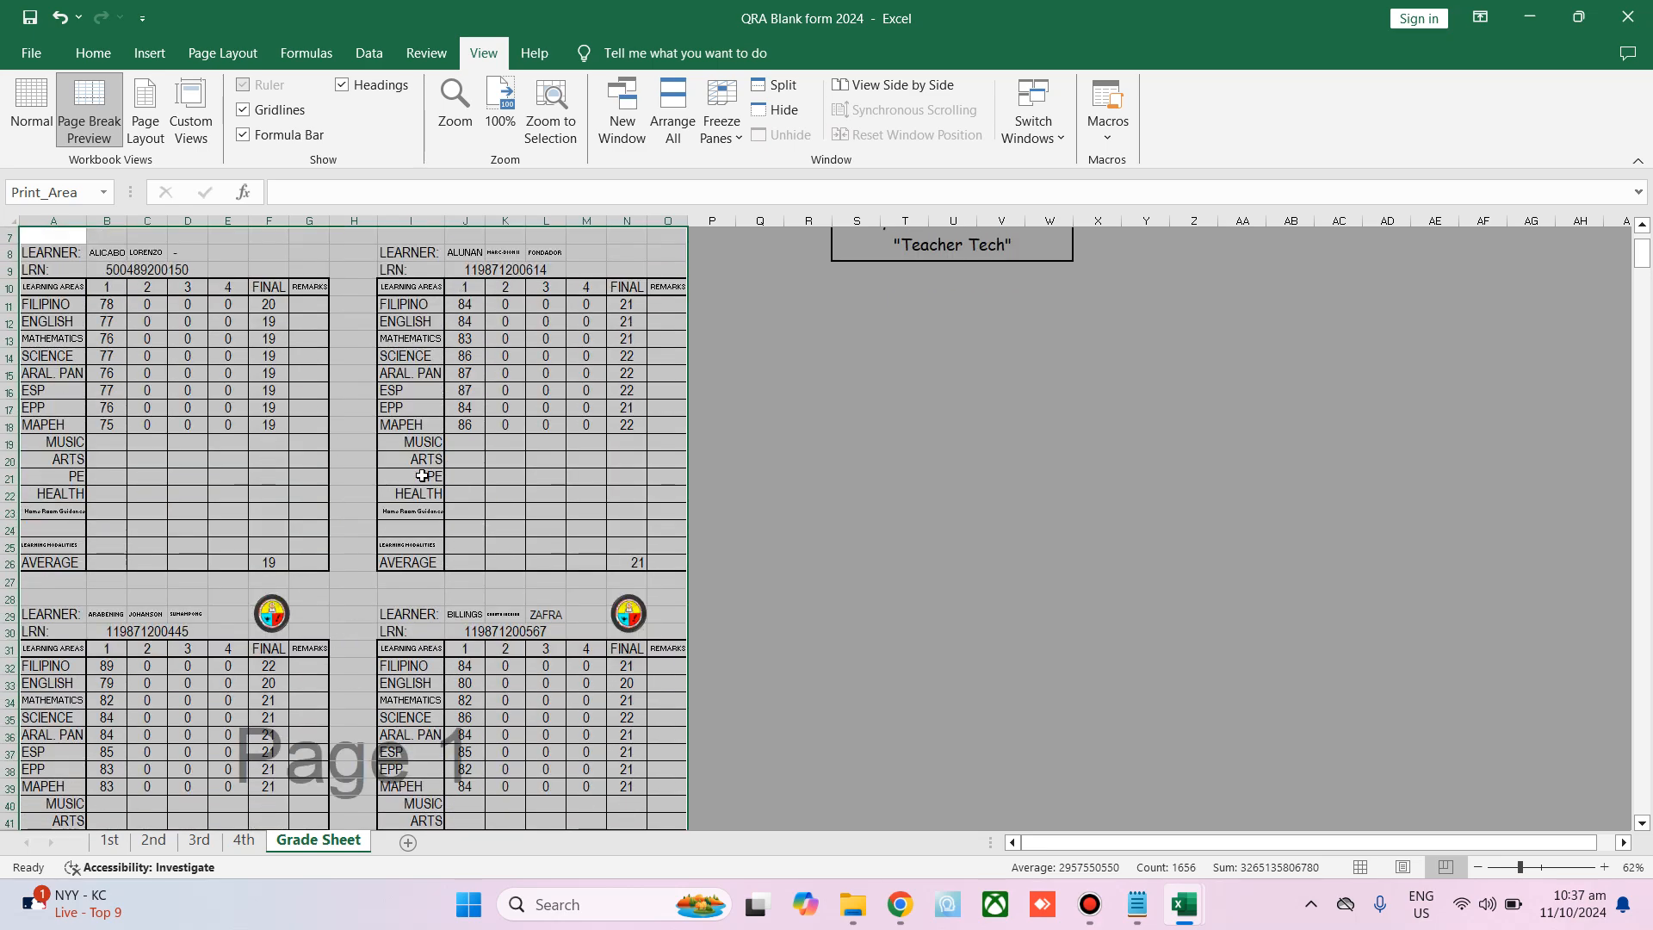
{"action": "scroll", "coordinate": [422, 476], "scroll_direction": "down", "scroll_amount": 5}
{"action": "scroll", "coordinate": [373, 503], "scroll_direction": "down", "scroll_amount": 8}
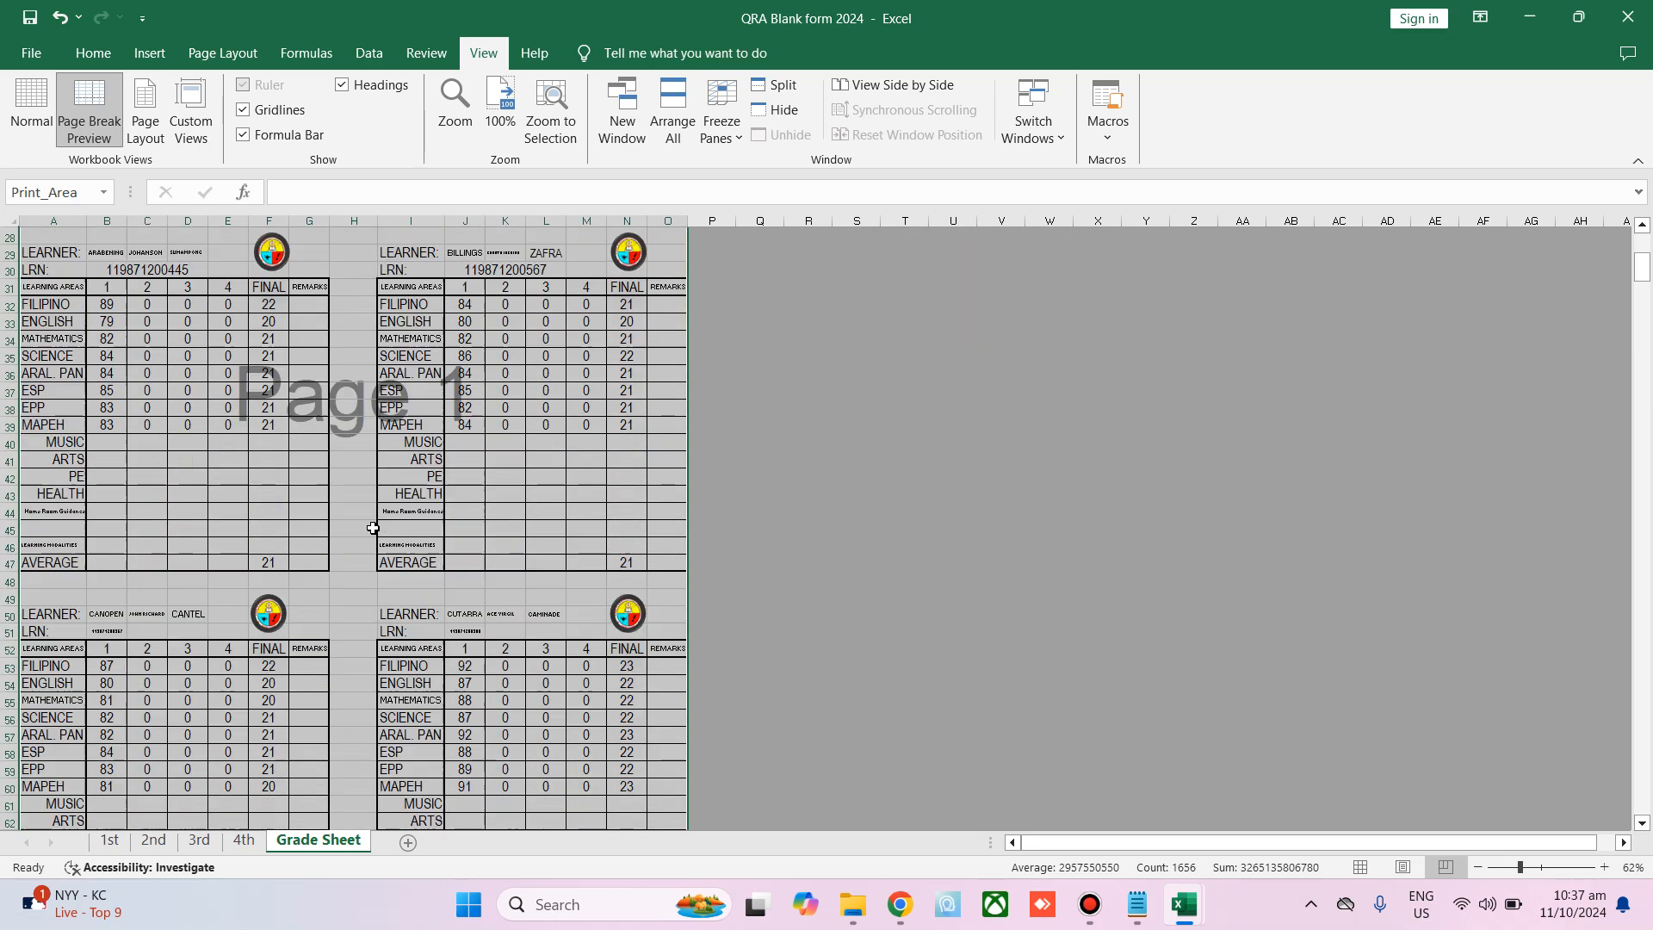
{"action": "scroll", "coordinate": [372, 503], "scroll_direction": "down", "scroll_amount": 20}
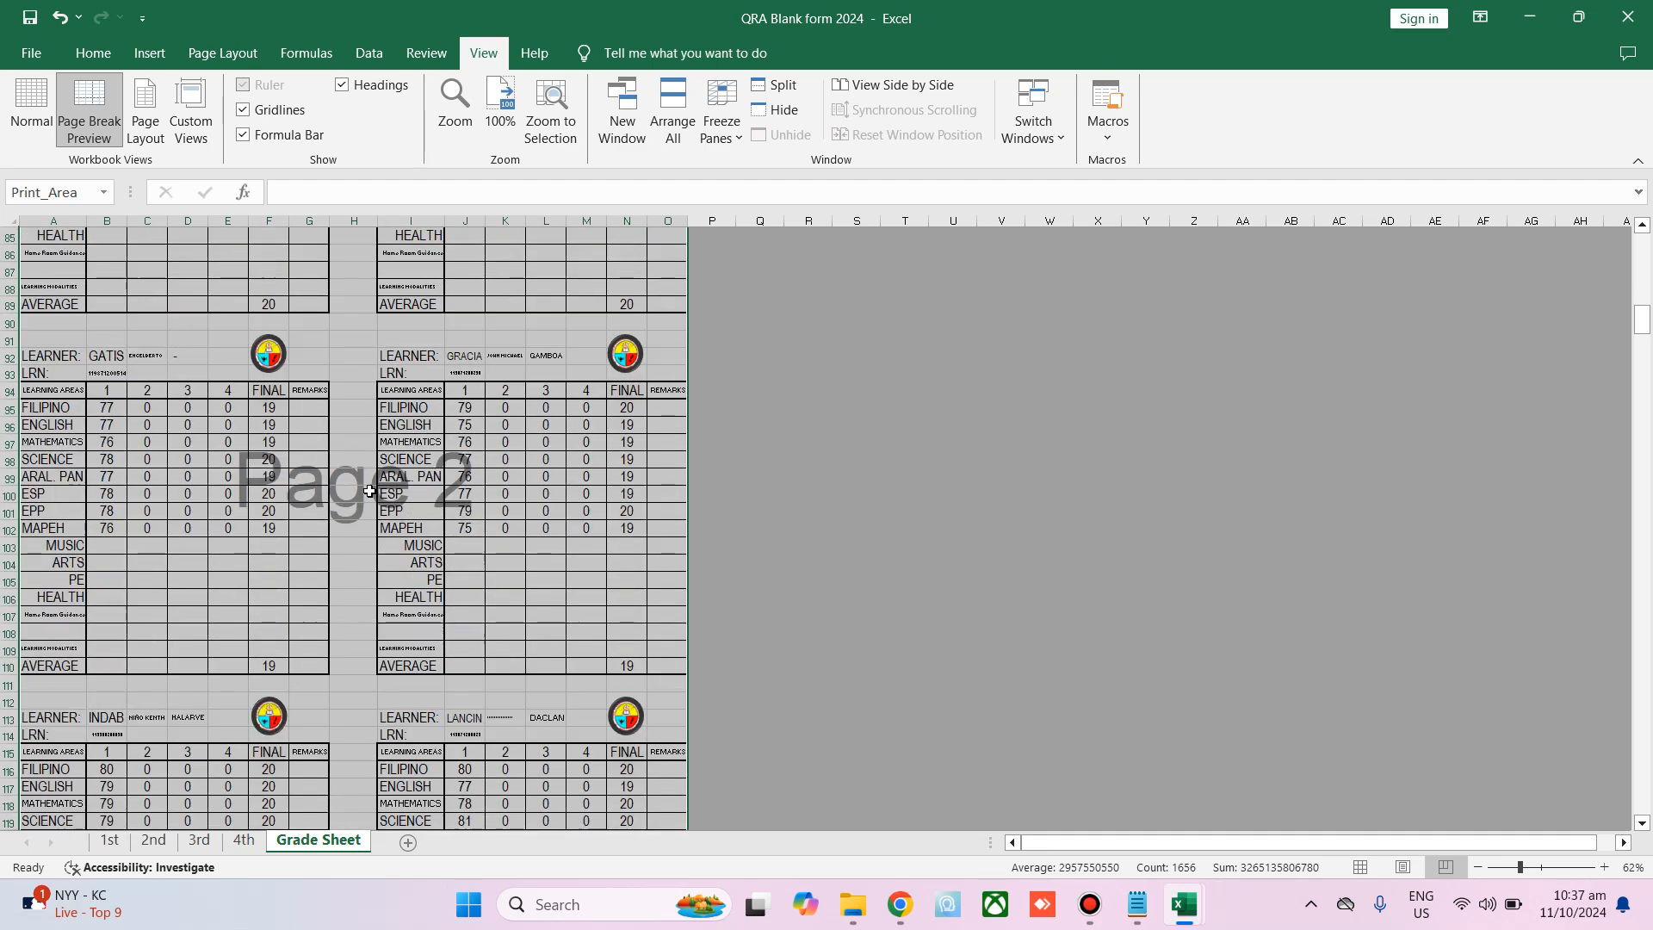
{"action": "scroll", "coordinate": [369, 490], "scroll_direction": "down", "scroll_amount": 3}
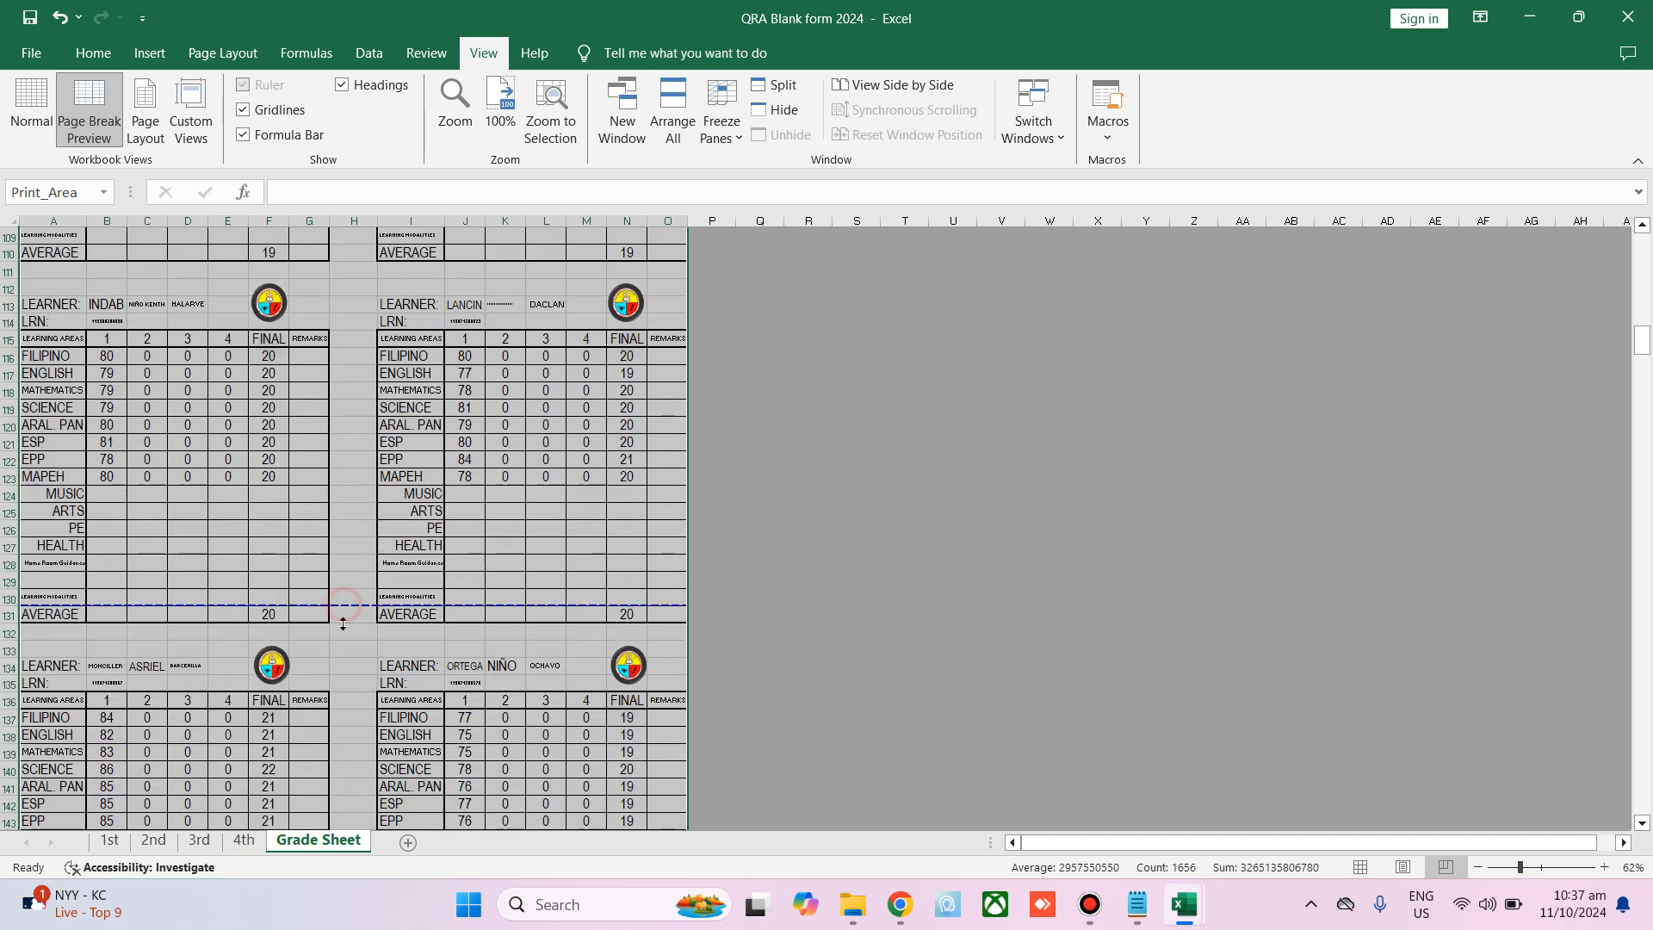
Step: Move the next page break below row 131 and review the remaining pages
{"action": "left_click_drag", "start_coordinate": [345, 605], "coordinate": [341, 624]}
{"action": "scroll", "coordinate": [377, 578], "scroll_direction": "down", "scroll_amount": 8}
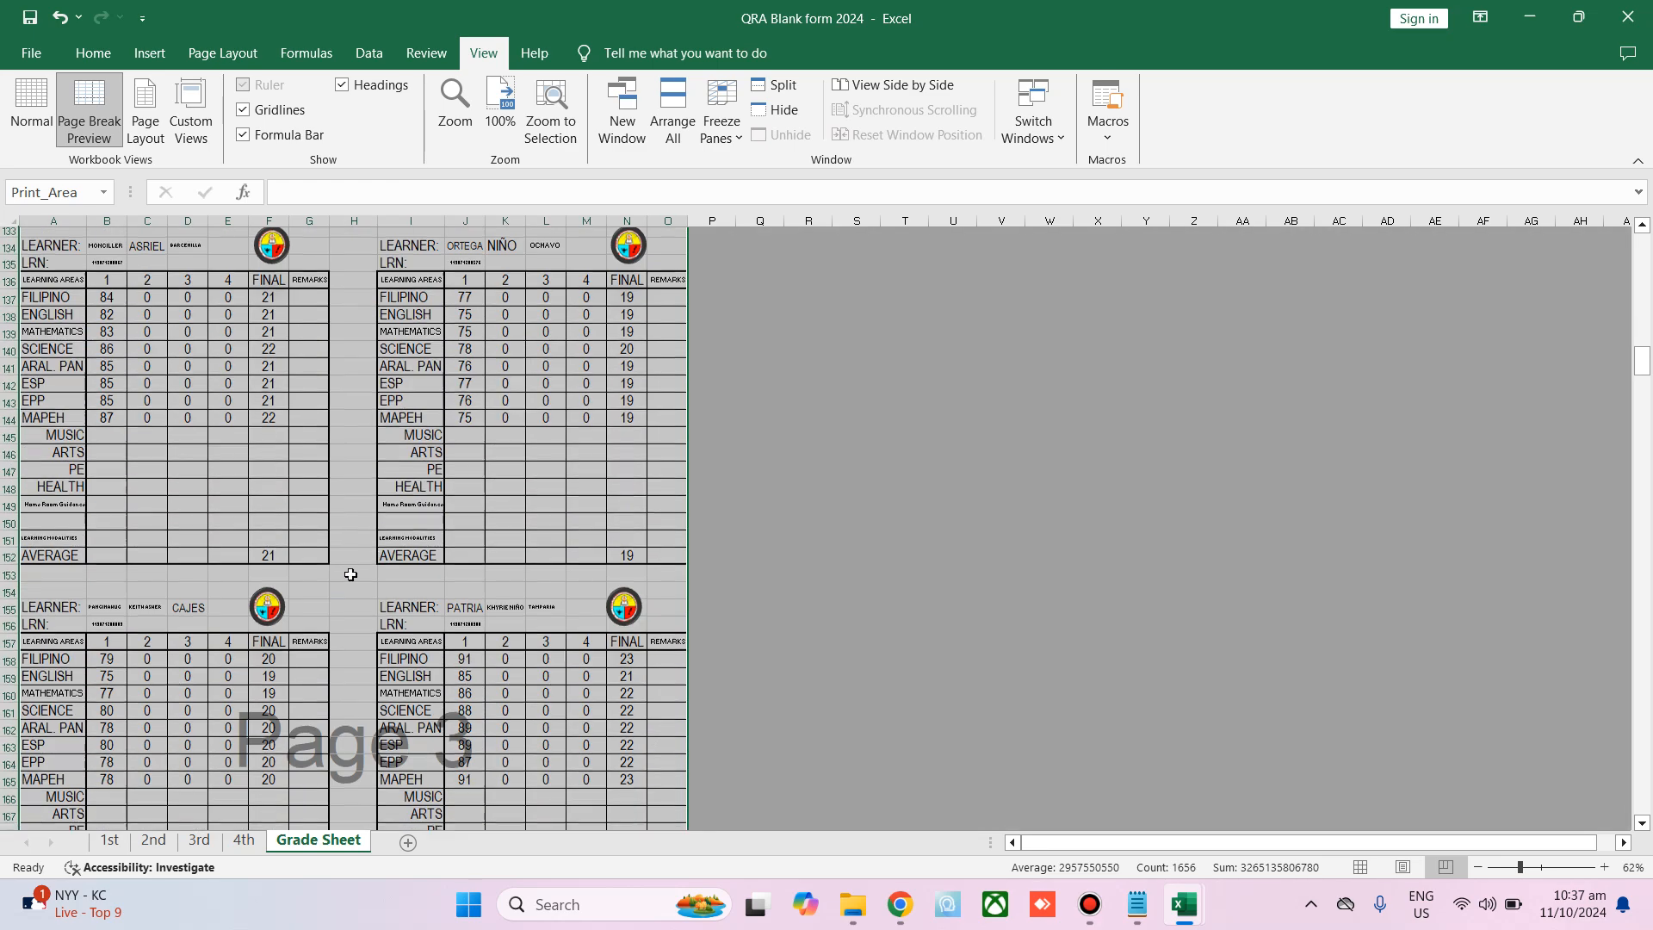
{"action": "scroll", "coordinate": [351, 574], "scroll_direction": "down", "scroll_amount": 12}
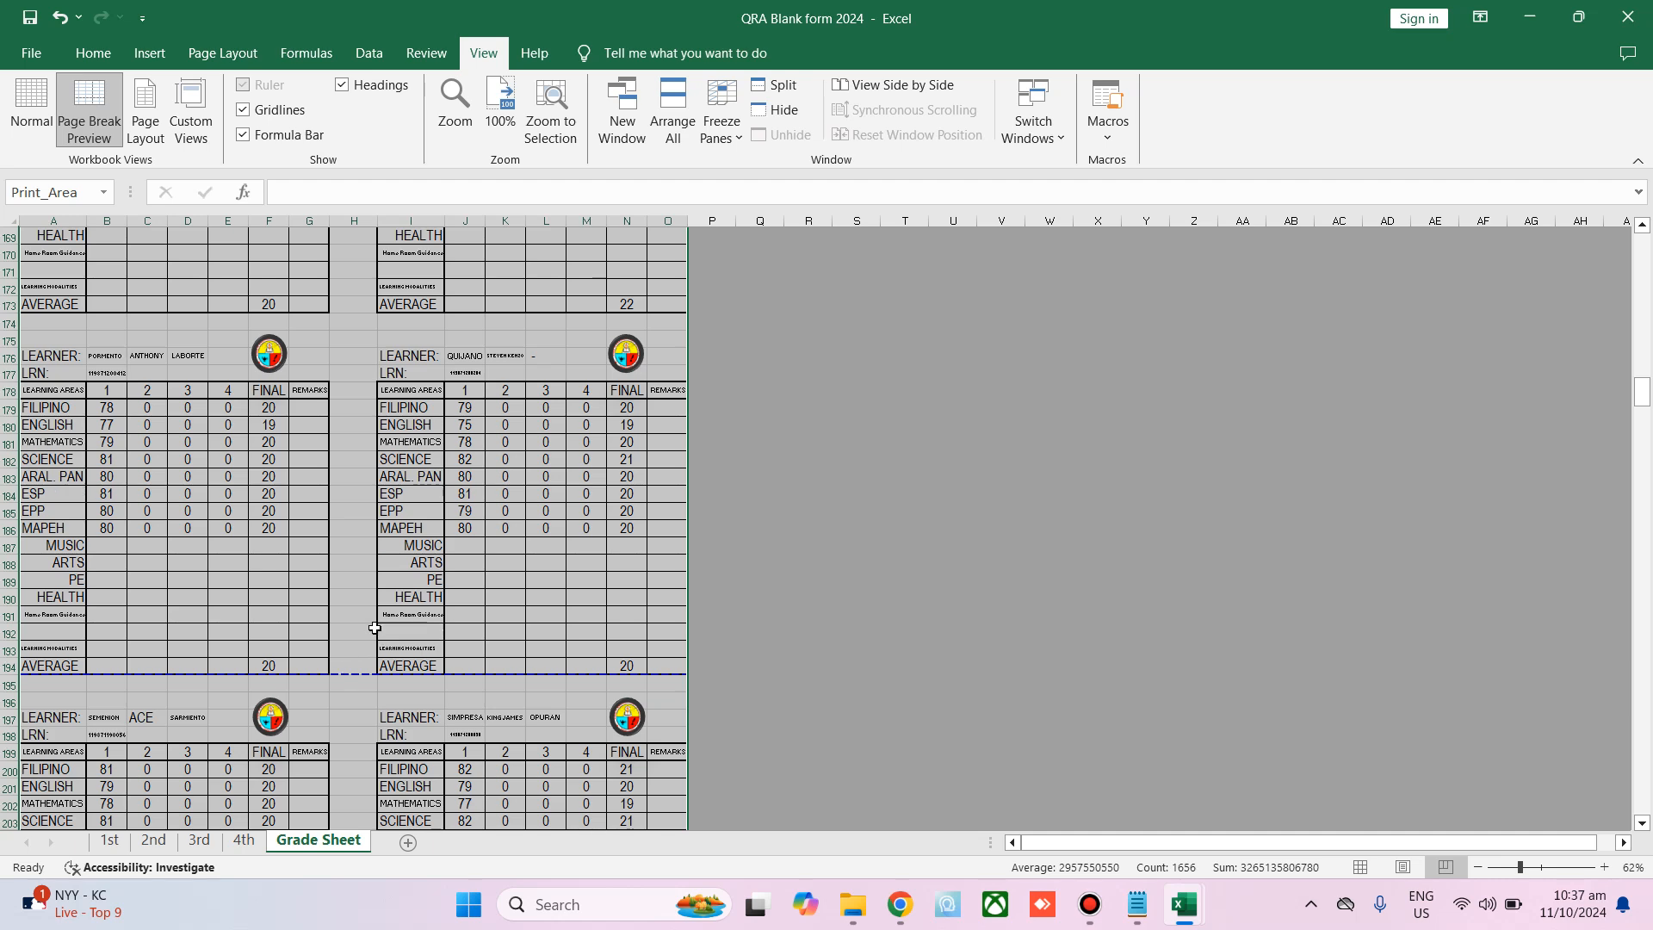
{"action": "scroll", "coordinate": [375, 628], "scroll_direction": "down", "scroll_amount": 14}
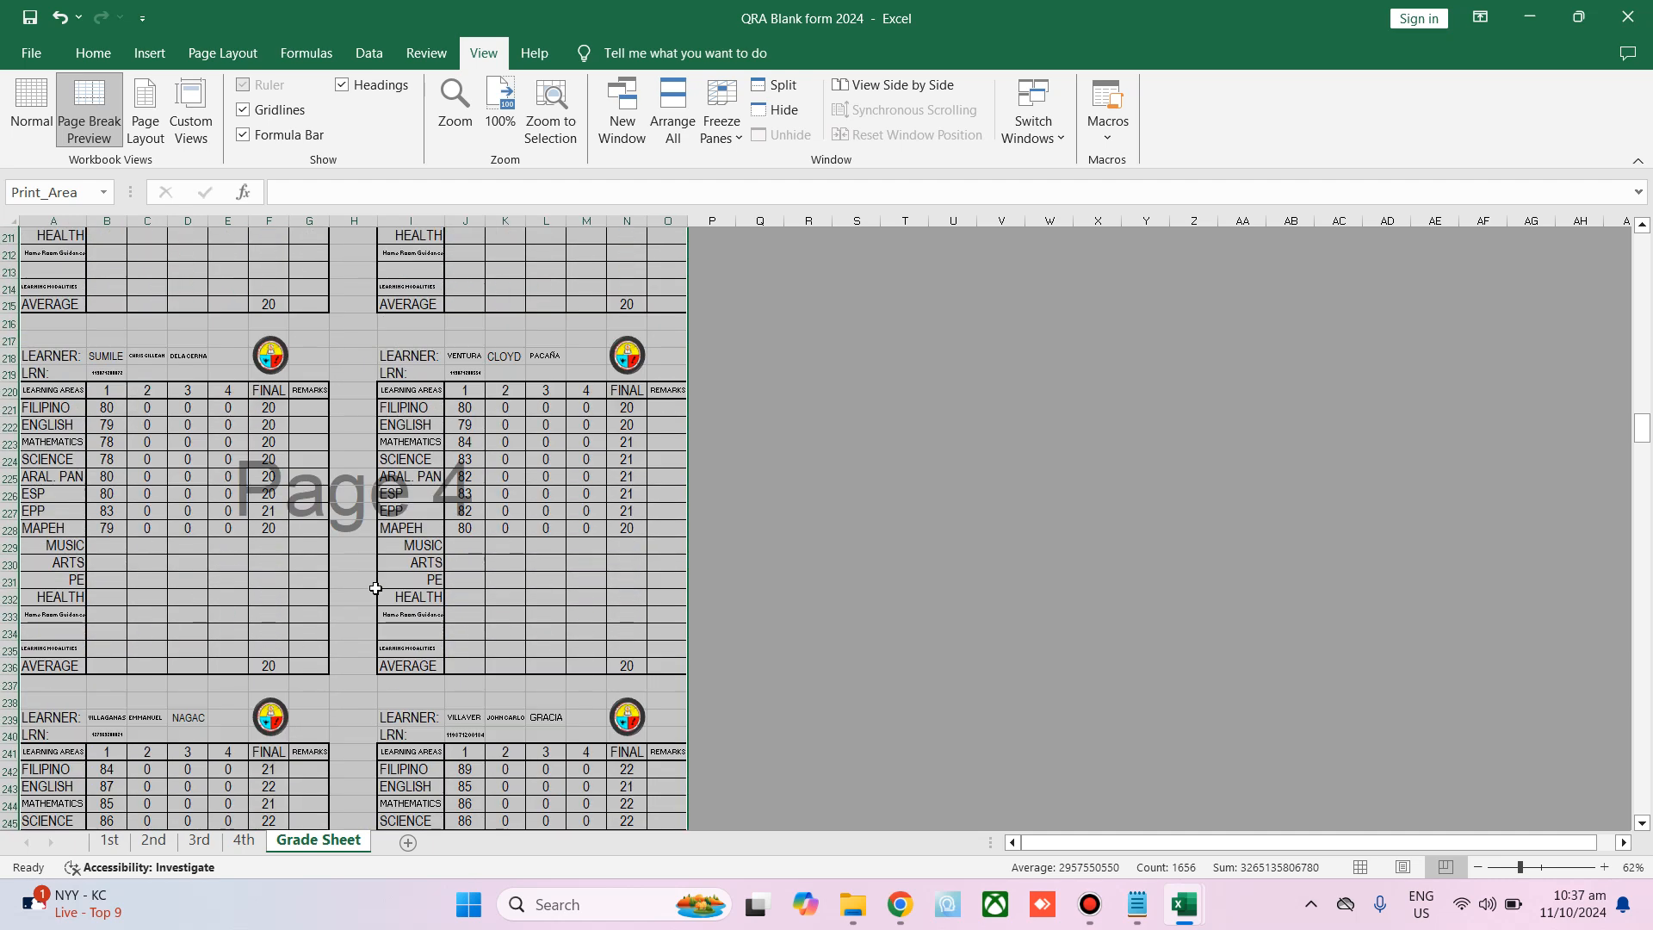
{"action": "scroll", "coordinate": [375, 588], "scroll_direction": "down", "scroll_amount": 7}
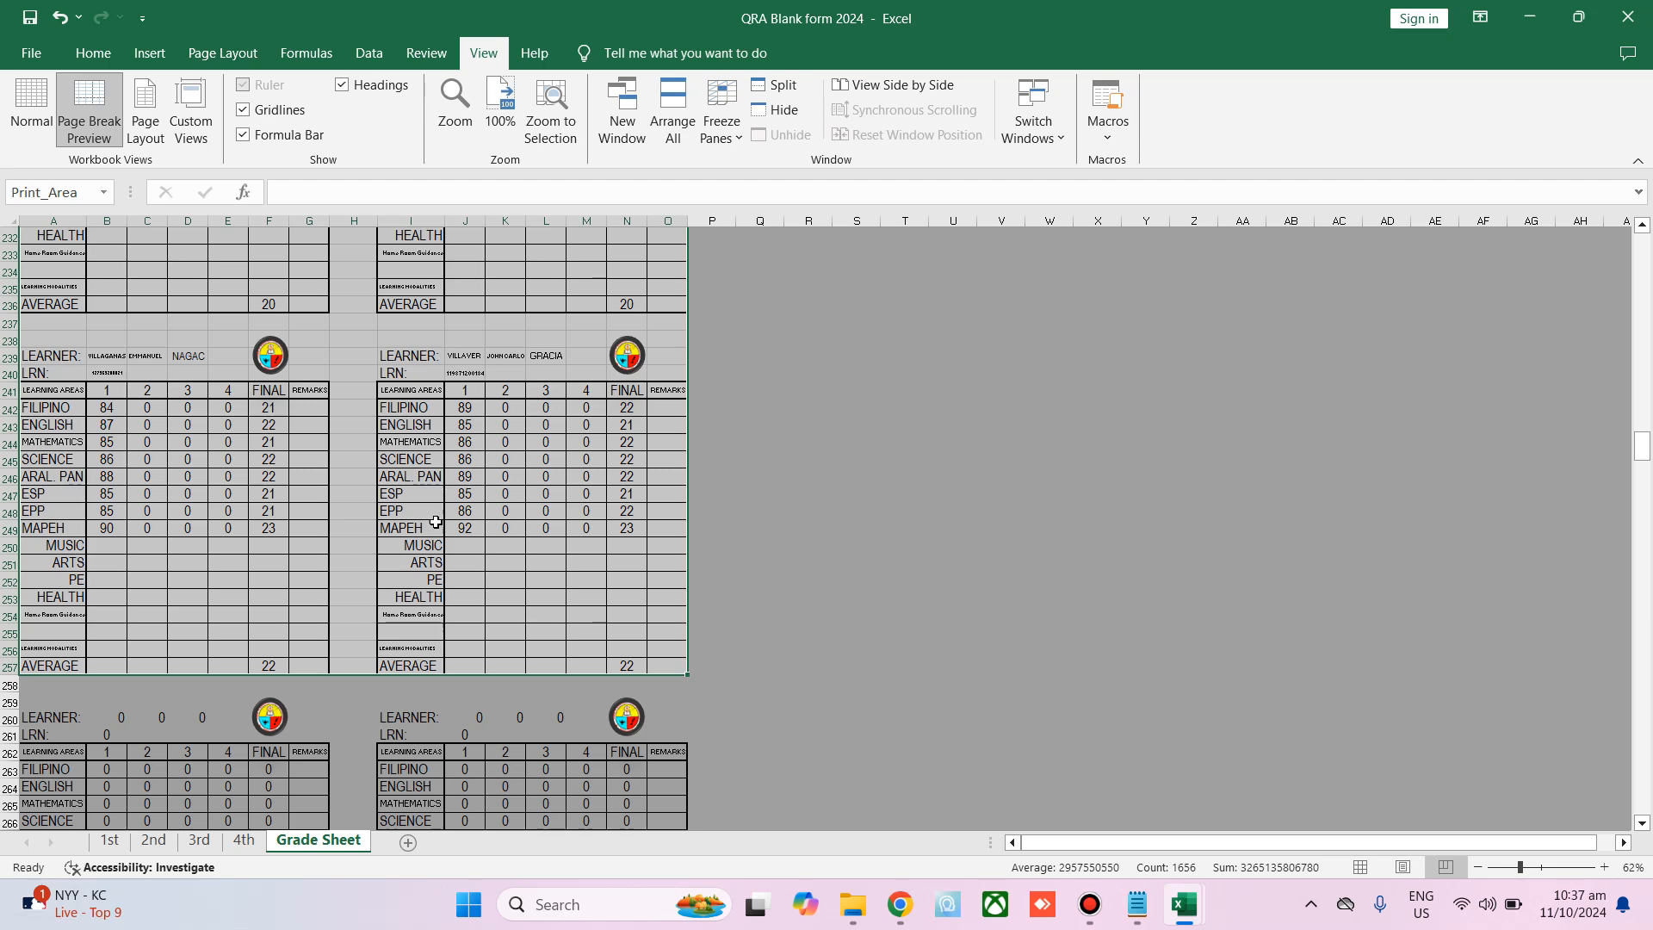
{"action": "scroll", "coordinate": [436, 522], "scroll_direction": "down", "scroll_amount": 6}
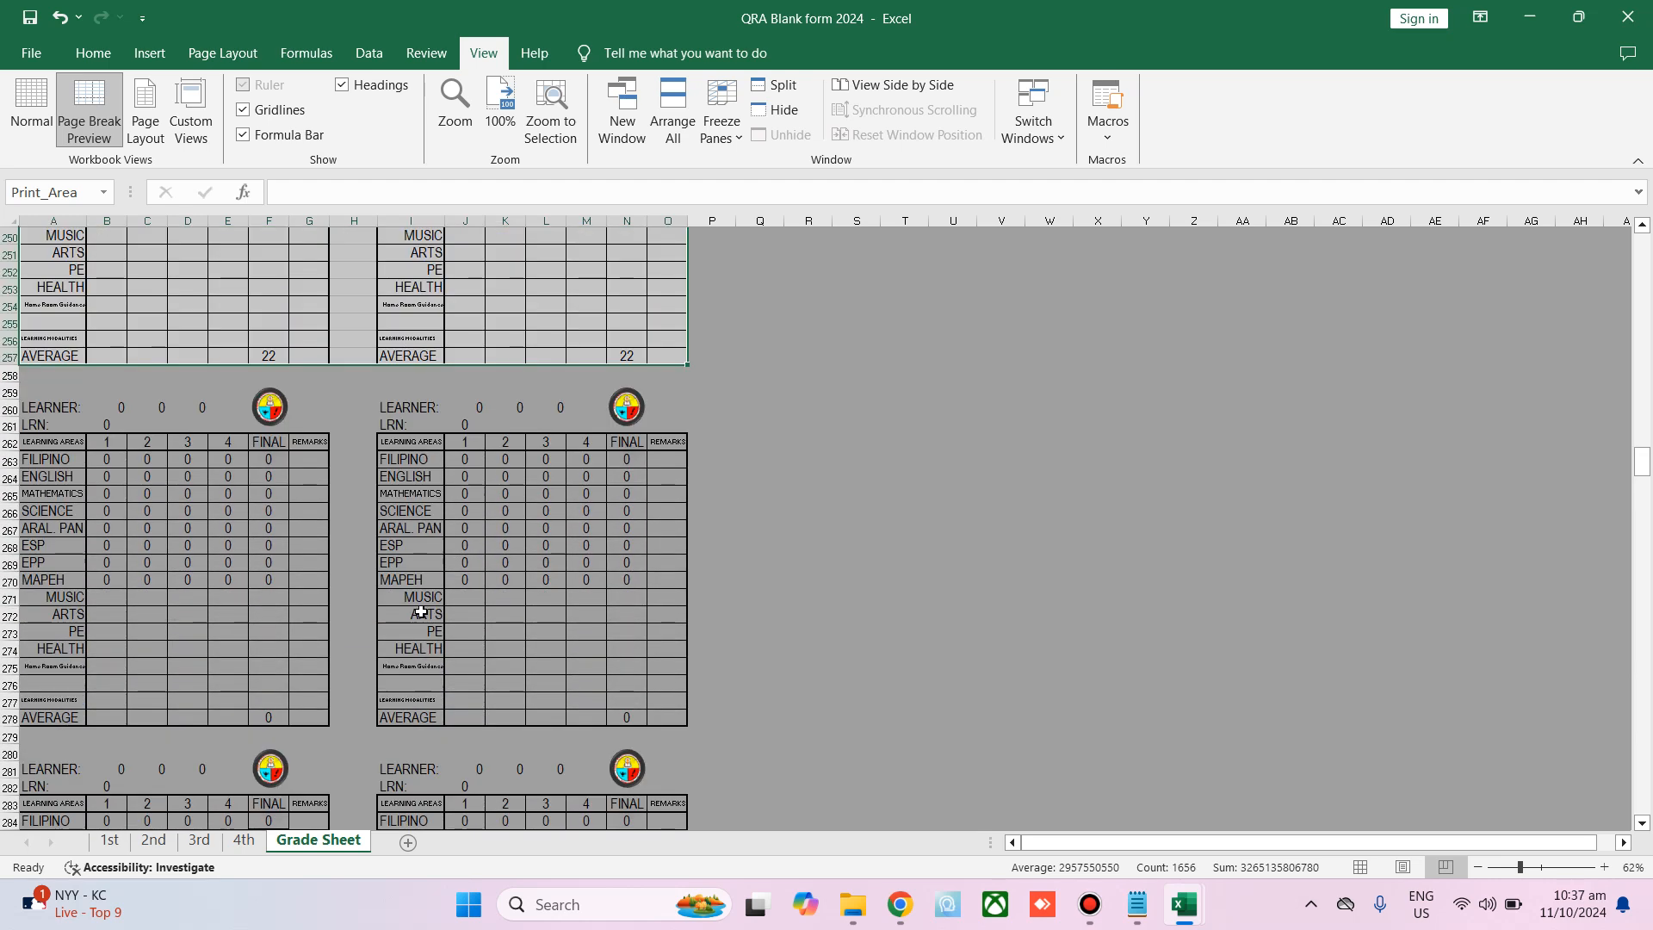
{"action": "scroll", "coordinate": [421, 612], "scroll_direction": "up", "scroll_amount": 7}
{"action": "left_click", "coordinate": [546, 562]}
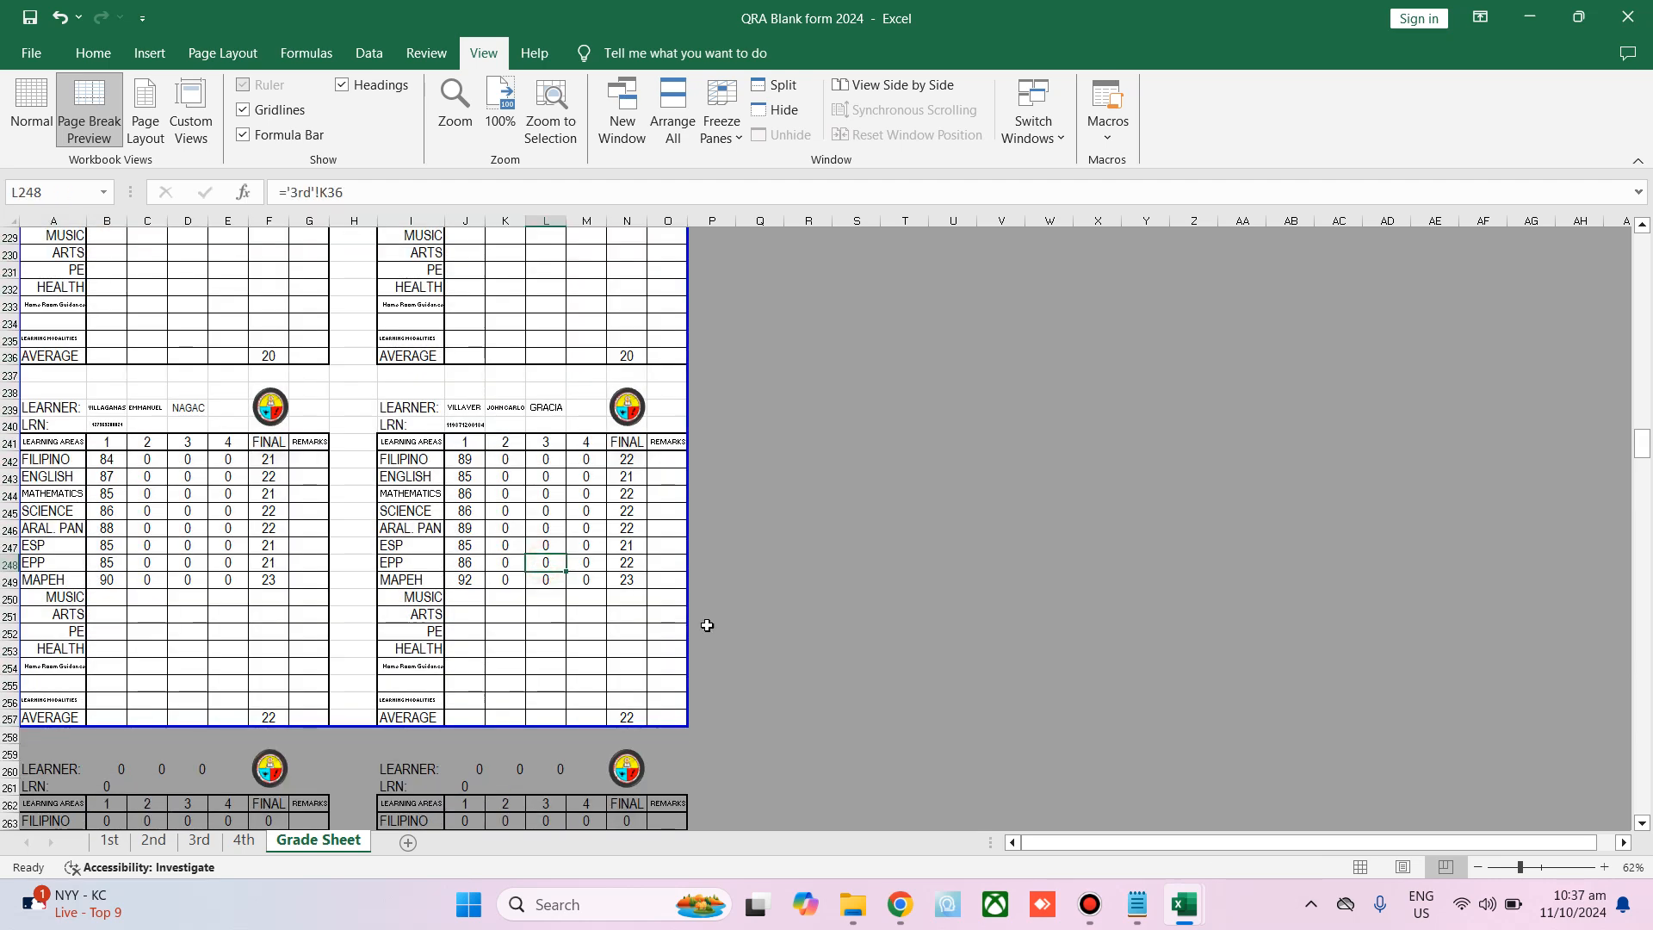
Step: Page through the four-page print preview of the report cards and send it to the printer
{"action": "left_click", "coordinate": [31, 53]}
{"action": "left_click", "coordinate": [85, 468]}
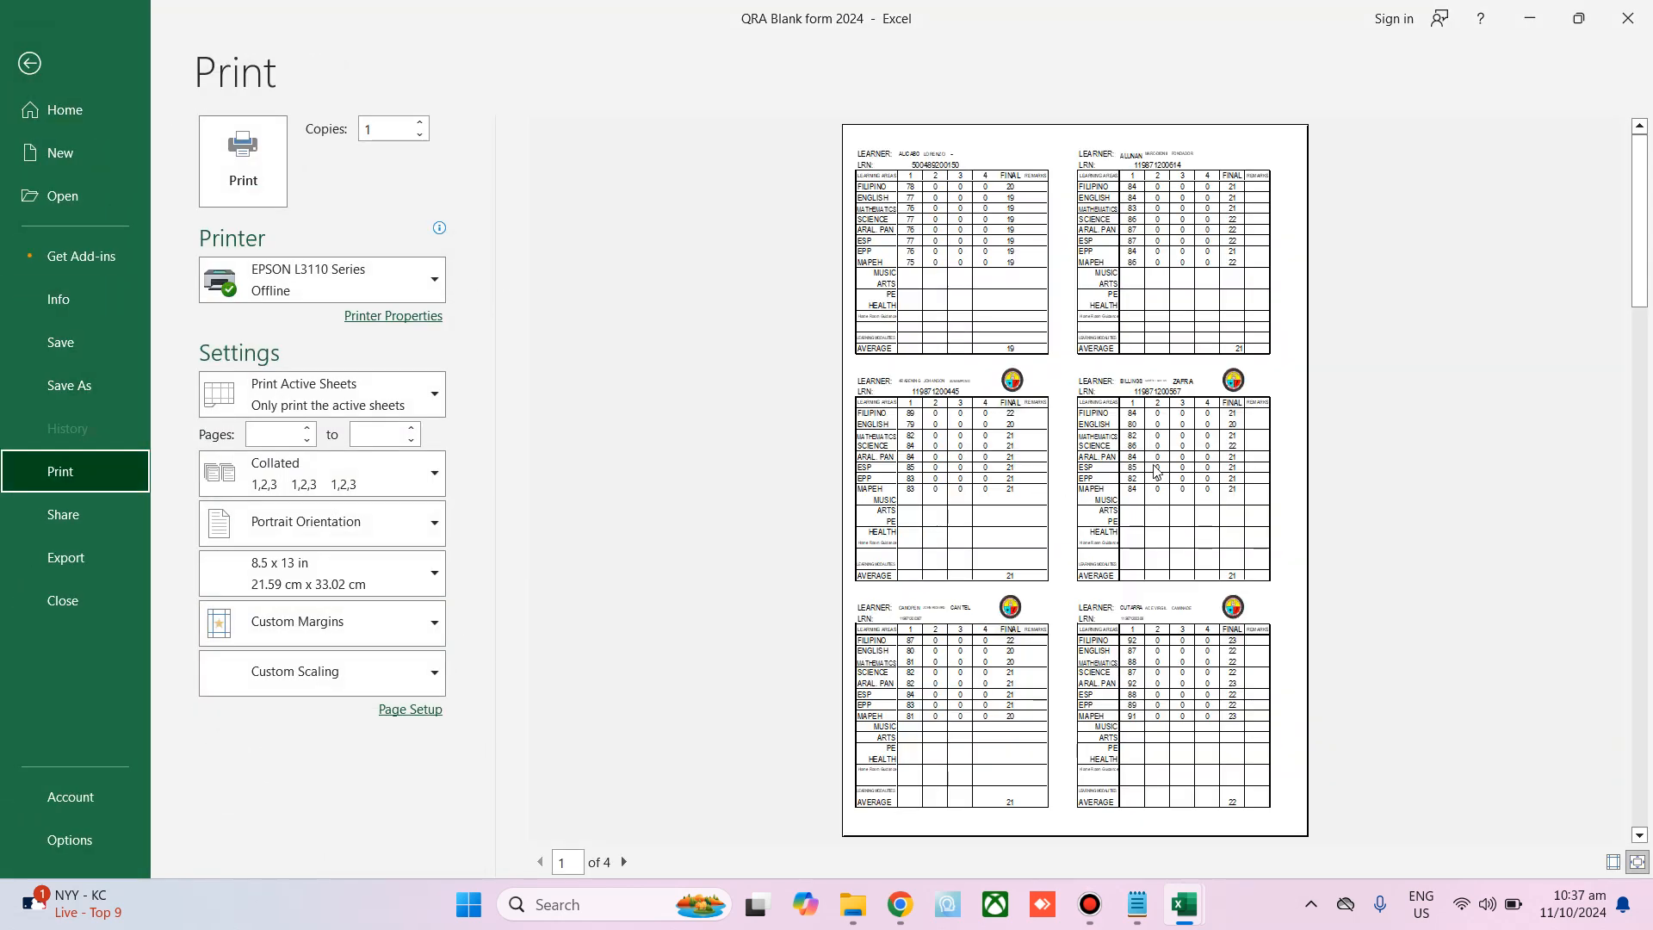
{"action": "left_click", "coordinate": [624, 862]}
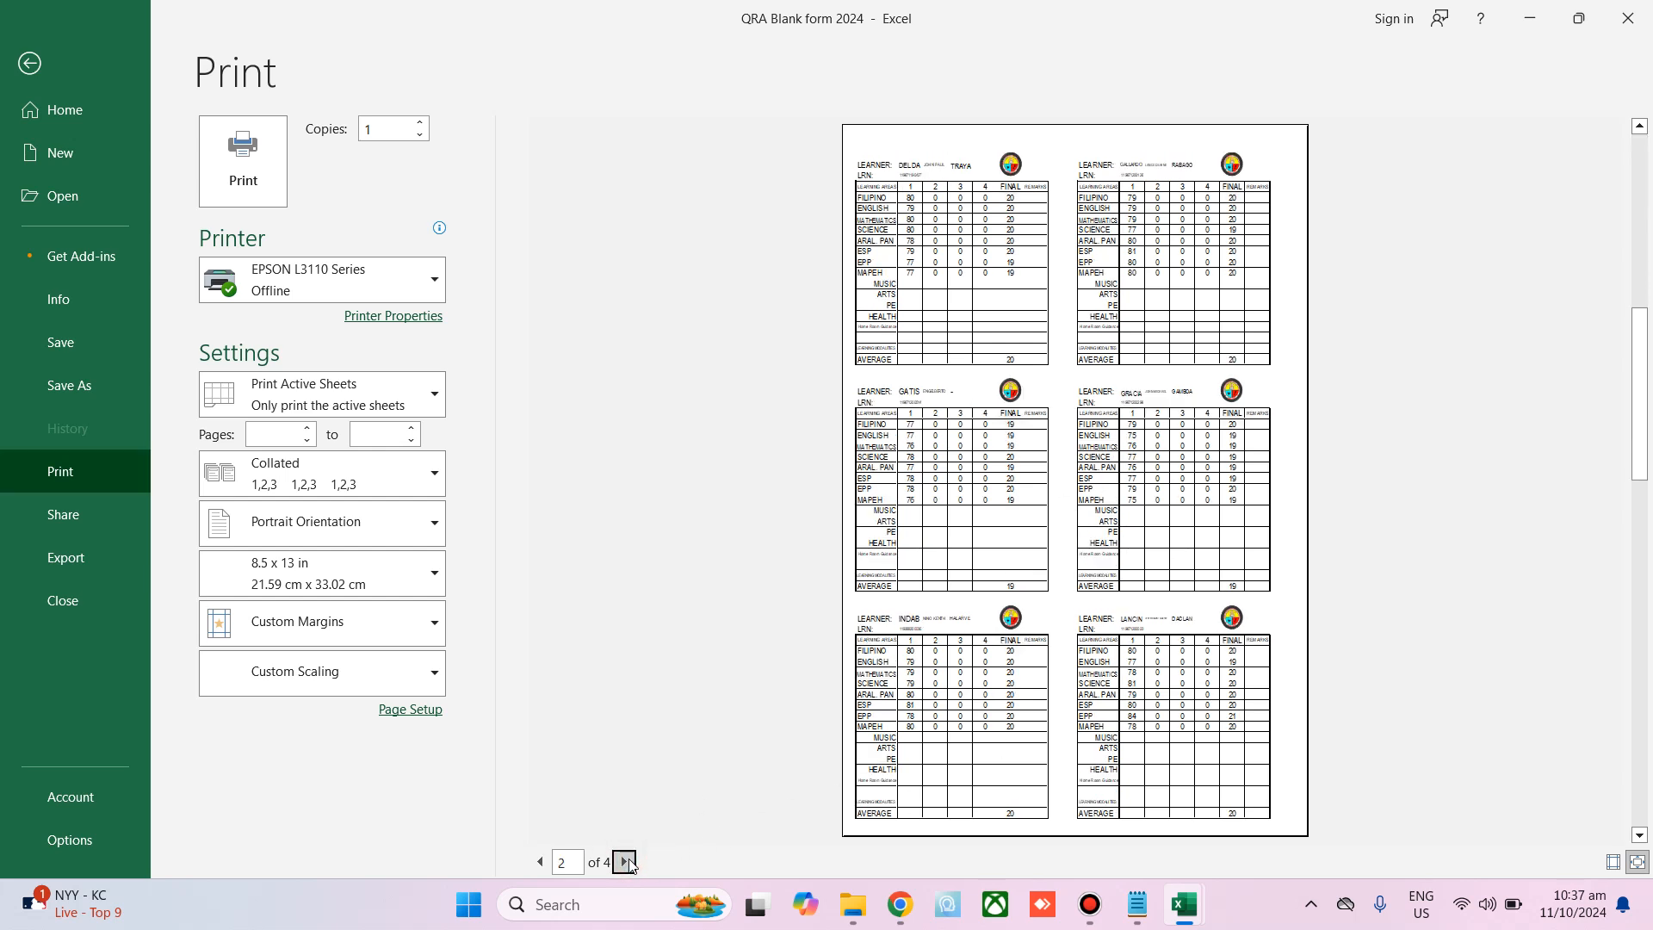
{"action": "left_click", "coordinate": [624, 862]}
{"action": "left_click", "coordinate": [626, 862]}
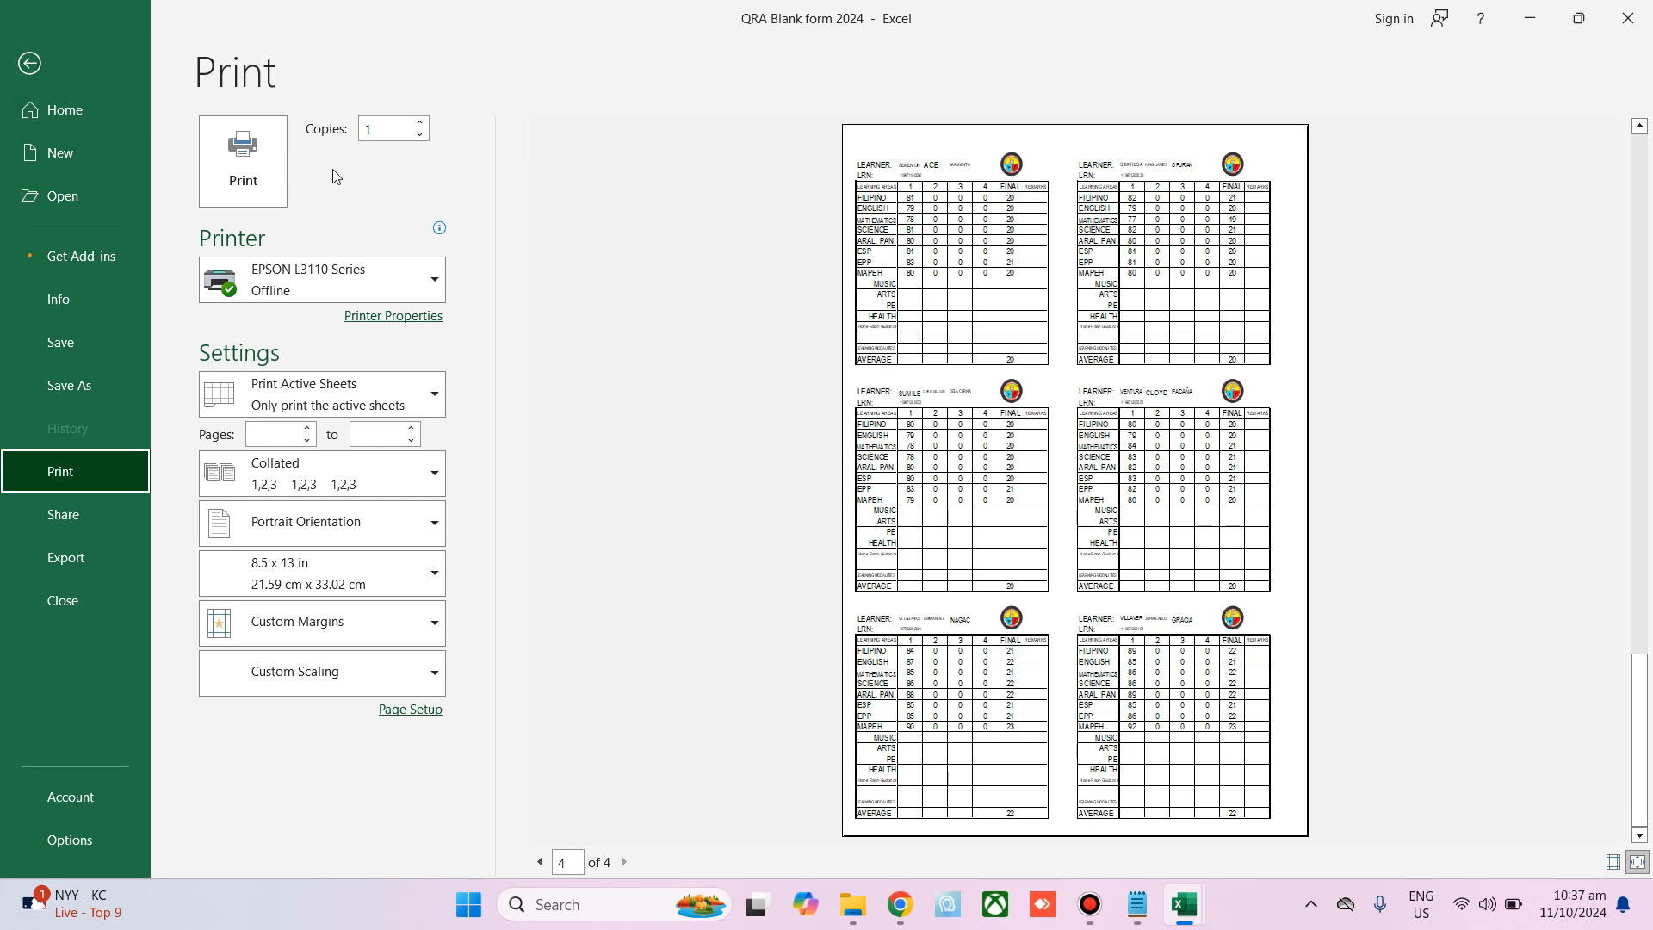
{"action": "left_click", "coordinate": [243, 172]}
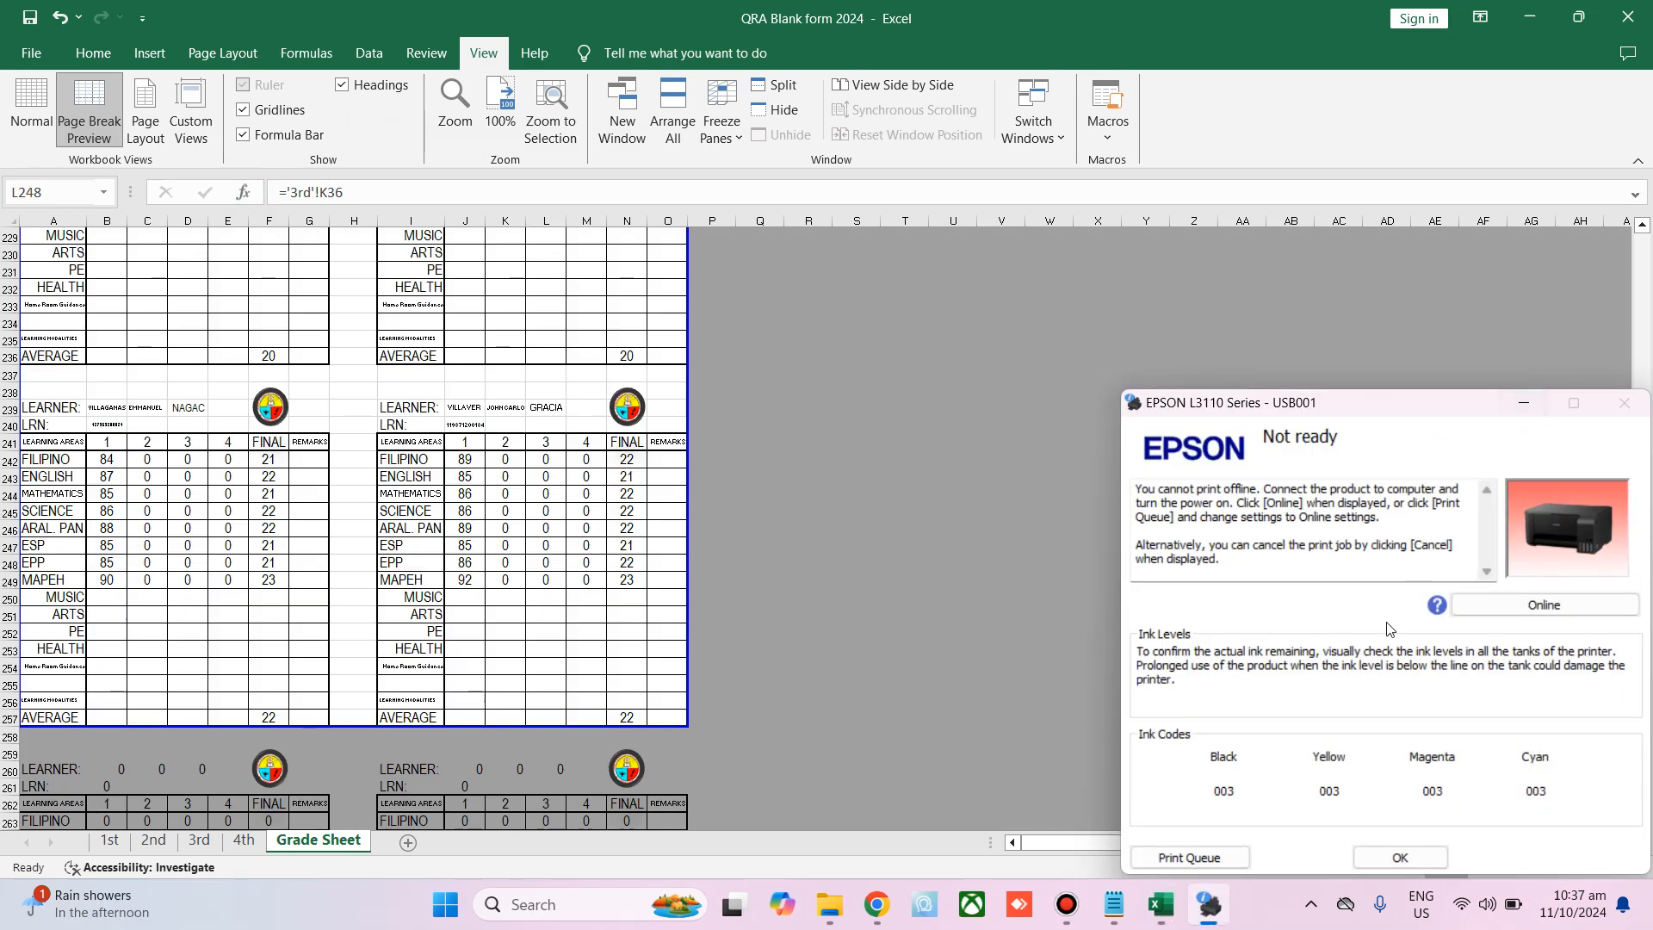
Step: Dismiss the EPSON not-ready message, glance at the 4th quarter sheet, then bring Notepad forward
{"action": "left_click", "coordinate": [1395, 859]}
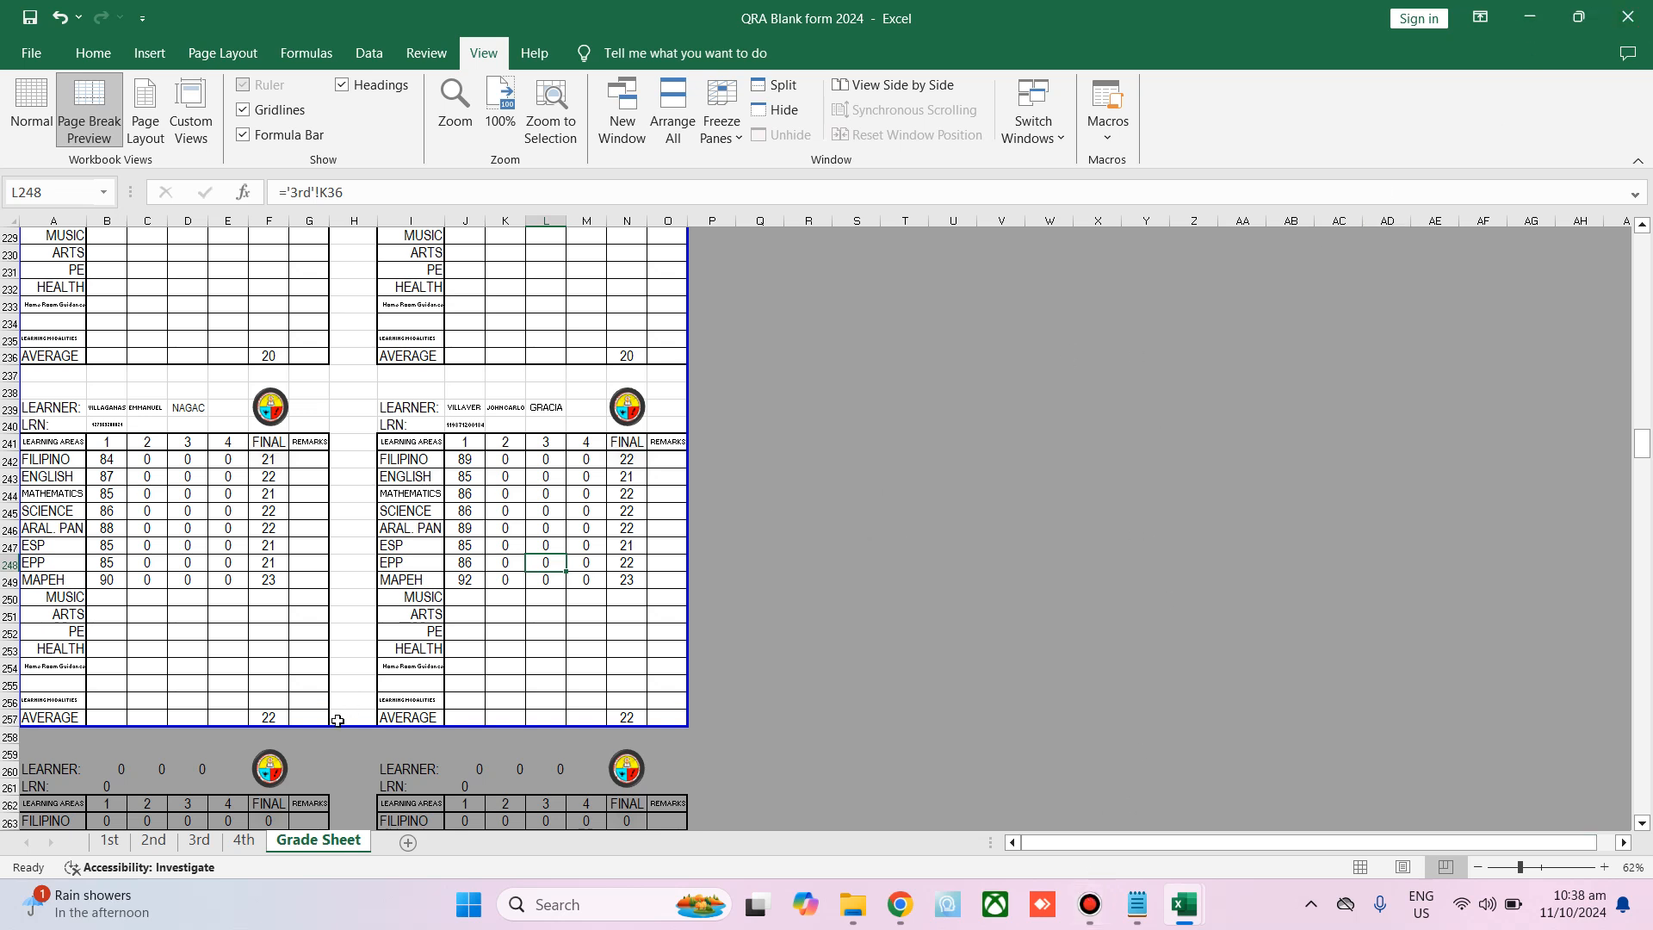
{"action": "left_click", "coordinate": [434, 700]}
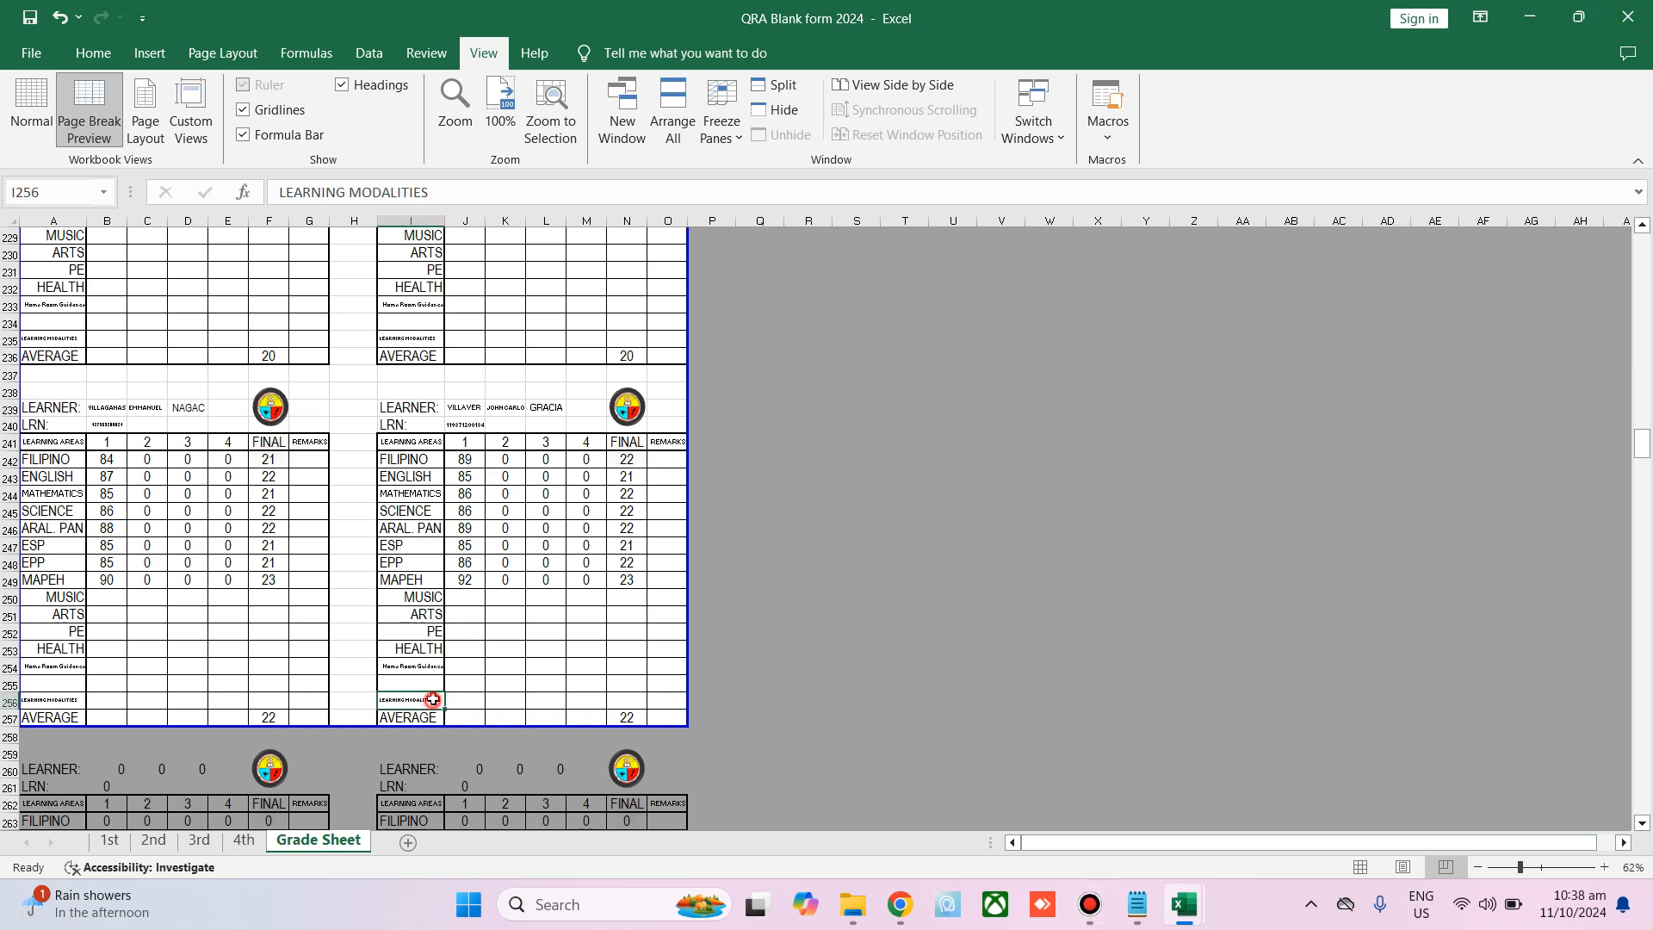
{"action": "left_click", "coordinate": [302, 672]}
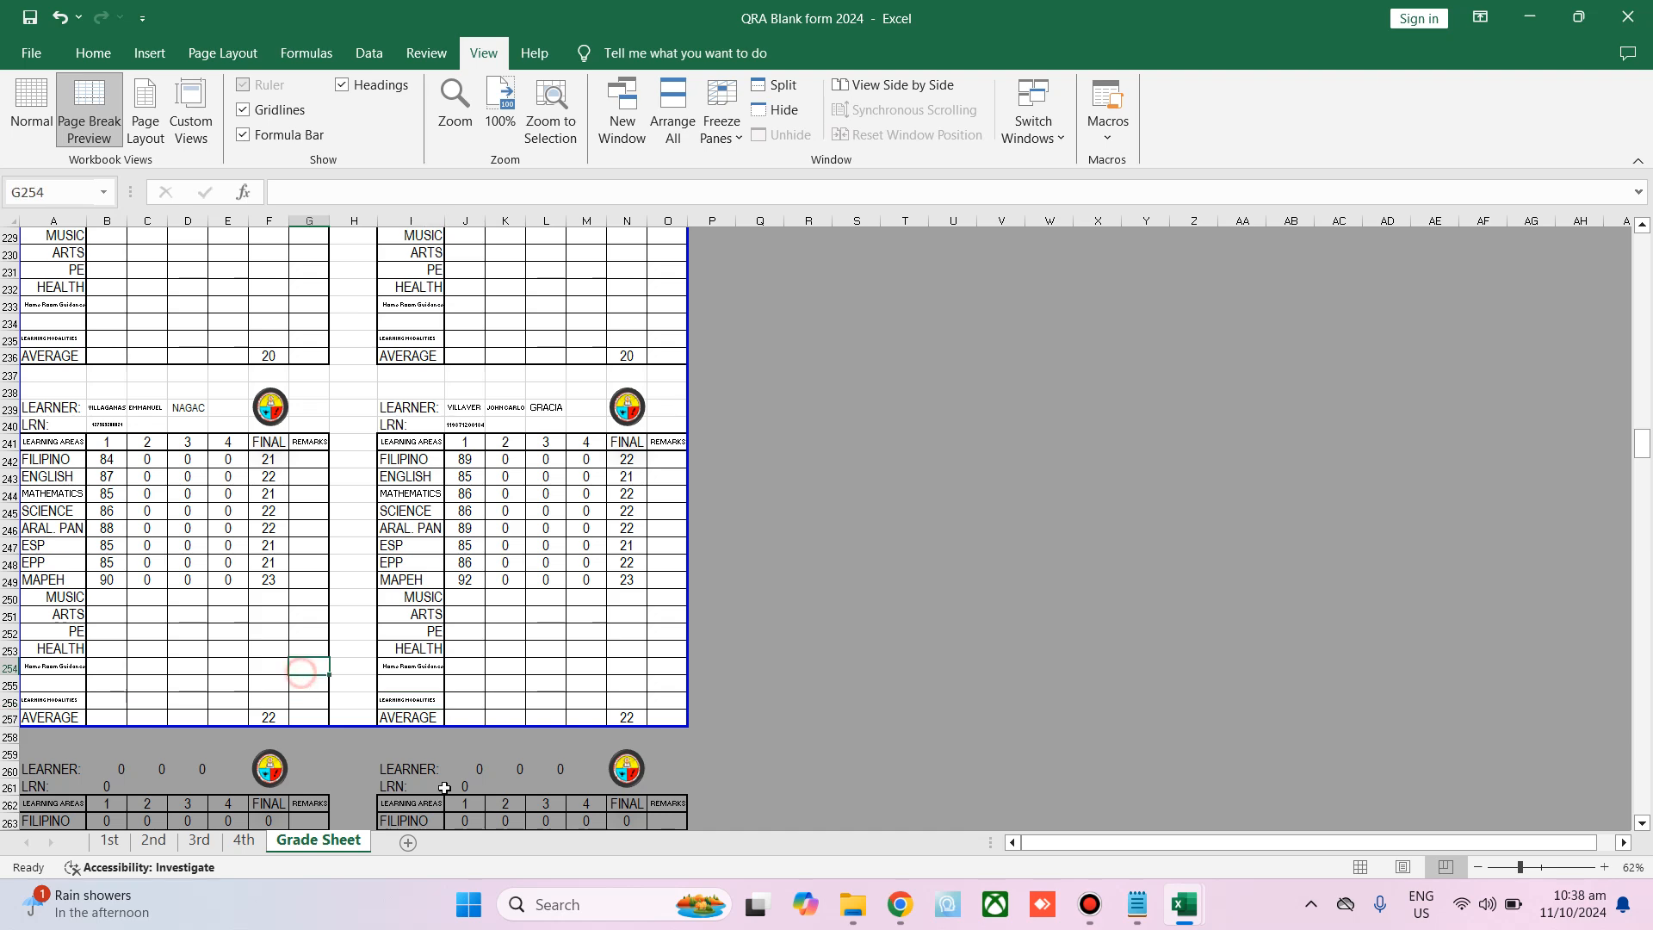
{"action": "left_click", "coordinate": [245, 840]}
{"action": "left_click", "coordinate": [321, 841]}
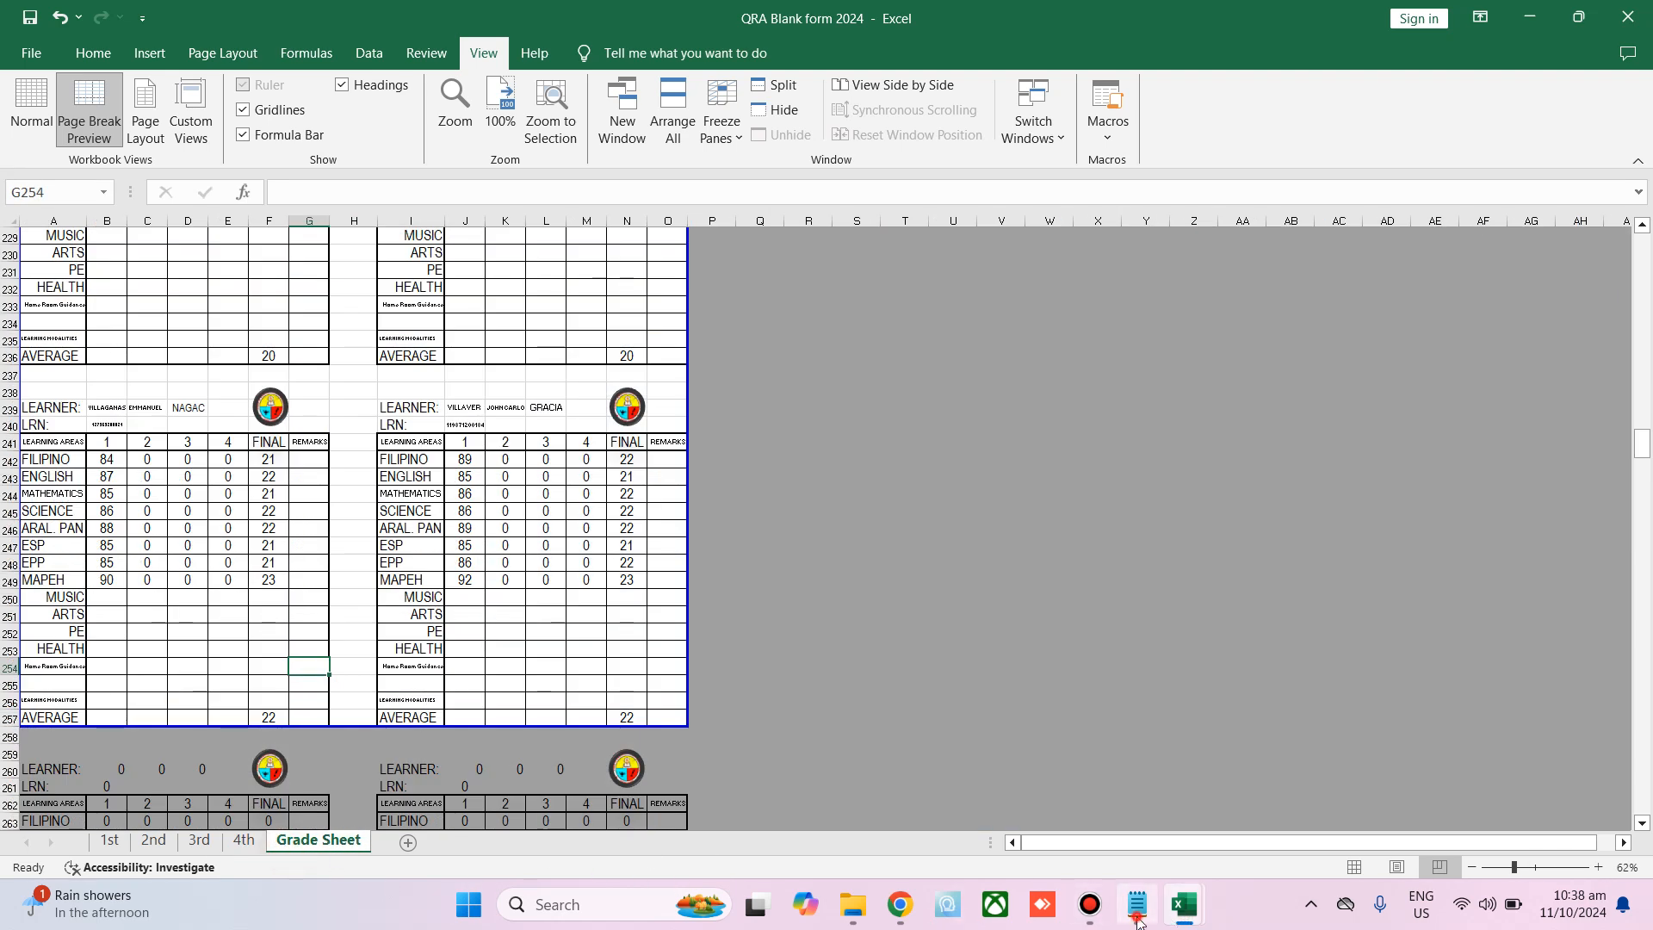
{"action": "left_click", "coordinate": [1136, 904]}
{"action": "left_click", "coordinate": [266, 431]}
Step: Highlight the download-link line and the thank-you line of the HELLO !! note
{"action": "left_click_drag", "start_coordinate": [374, 450], "coordinate": [233, 447]}
{"action": "left_click", "coordinate": [609, 493]}
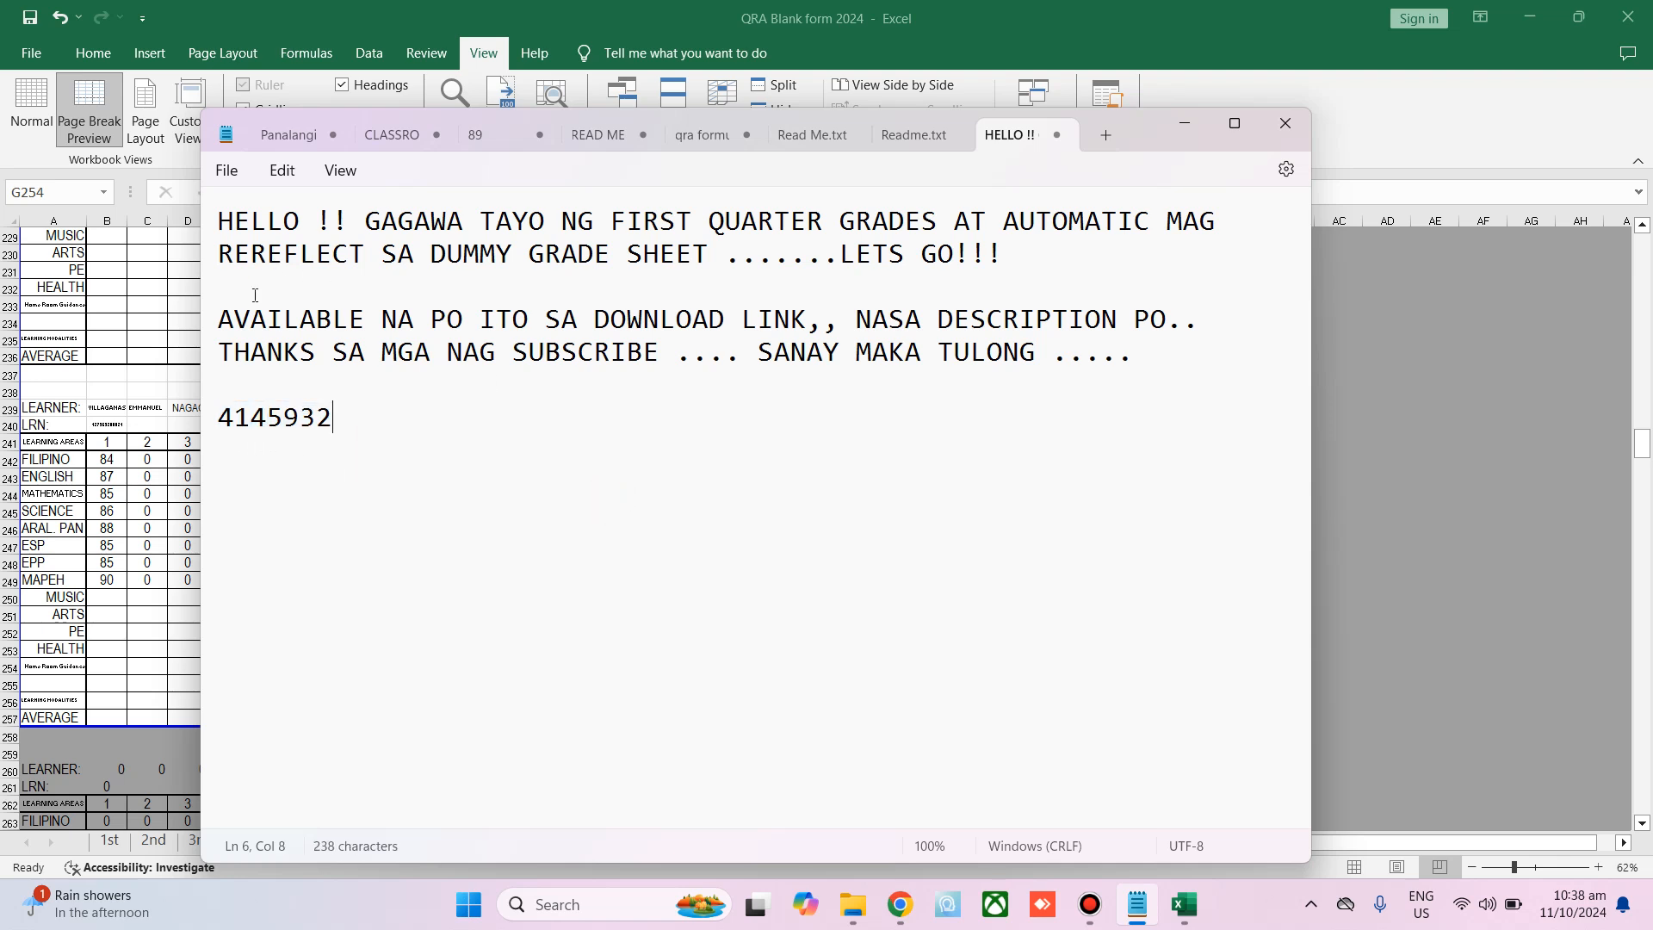
{"action": "left_click_drag", "start_coordinate": [218, 320], "coordinate": [1196, 310]}
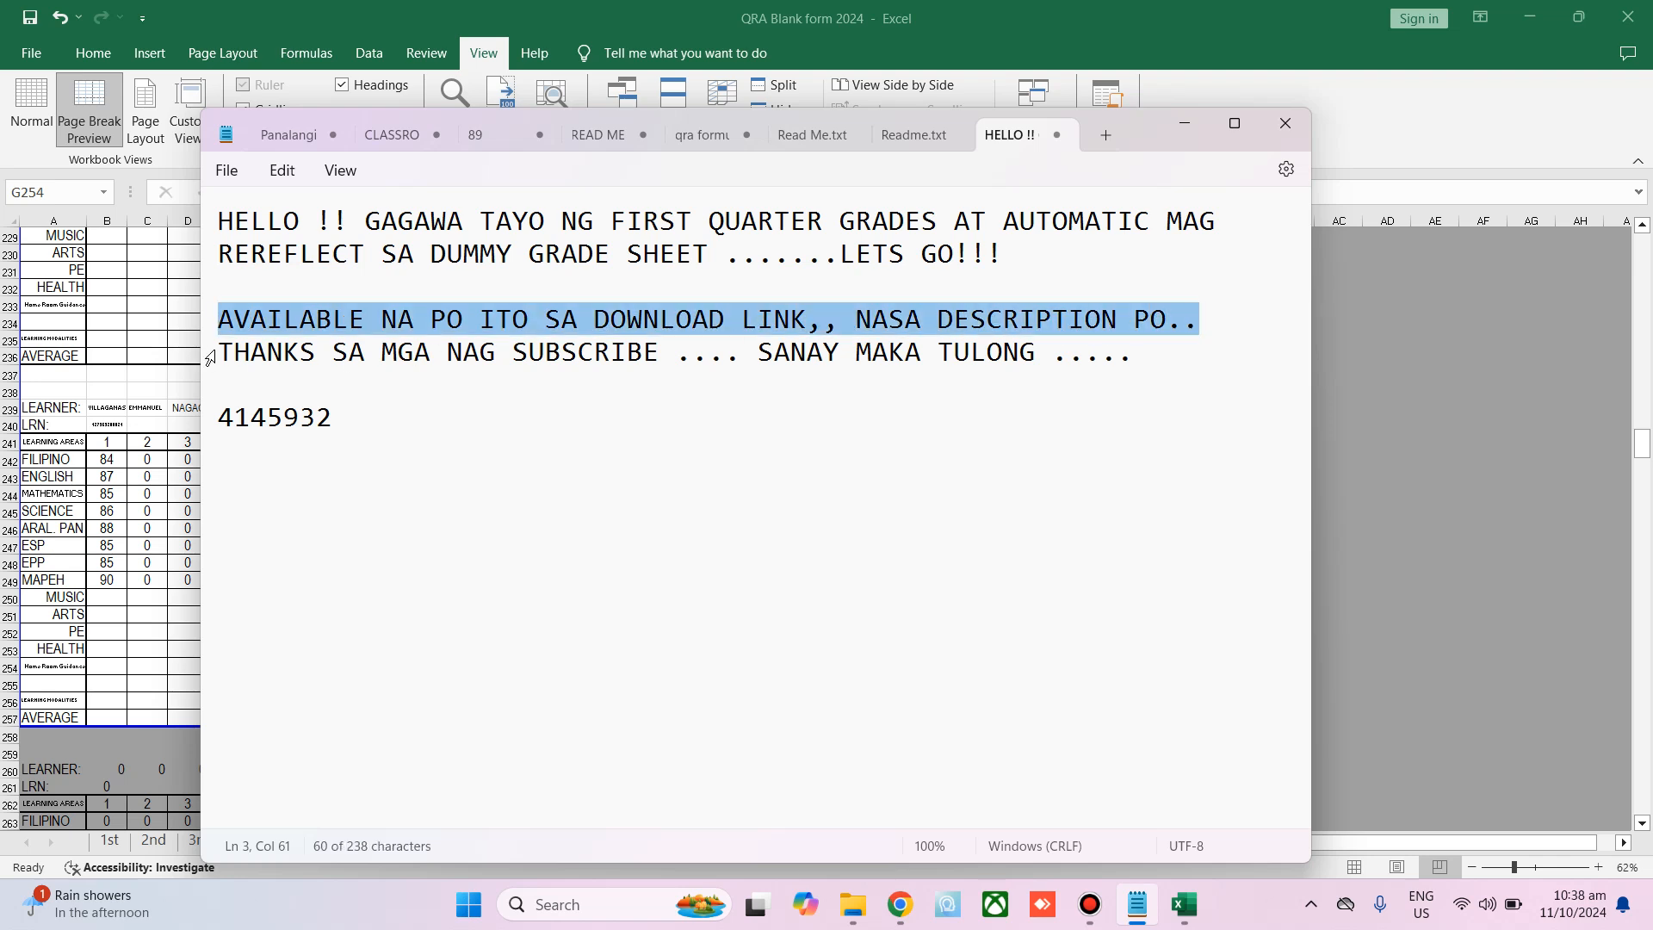
{"action": "left_click_drag", "start_coordinate": [281, 351], "coordinate": [1152, 353]}
Step: Return to Excel at the top of the Grade Sheet and select the first learner's report card block
{"action": "left_click", "coordinate": [1403, 400]}
{"action": "scroll", "coordinate": [322, 626], "scroll_direction": "down", "scroll_amount": 1}
{"action": "scroll", "coordinate": [322, 626], "scroll_direction": "up", "scroll_amount": 20}
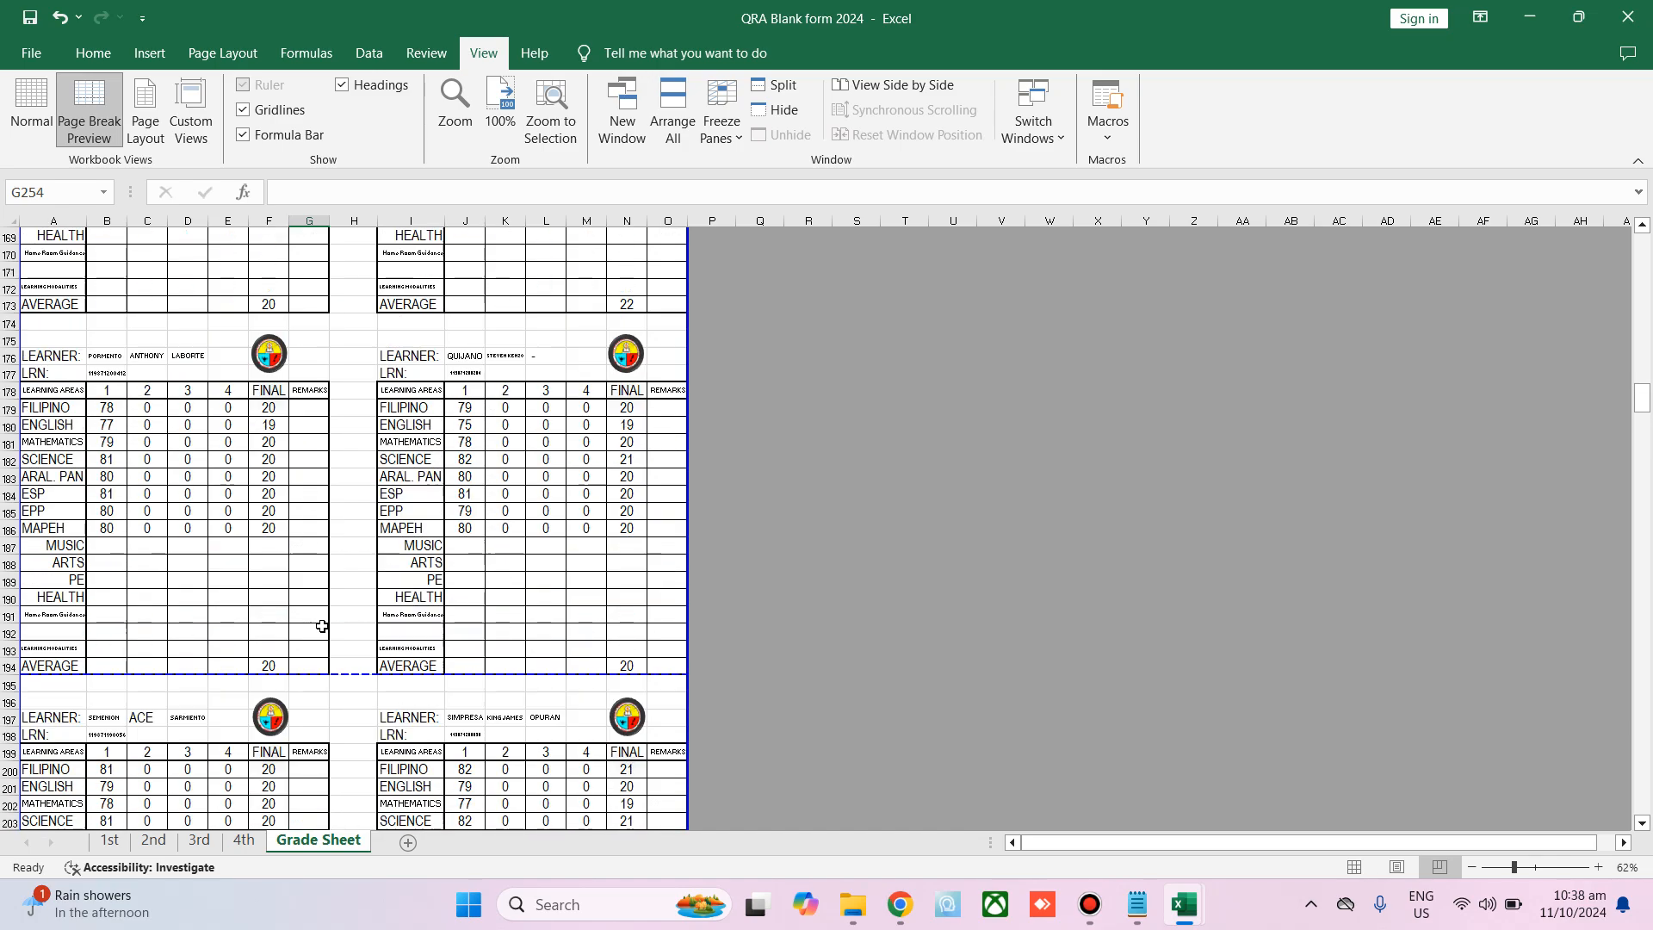
{"action": "scroll", "coordinate": [322, 626], "scroll_direction": "up", "scroll_amount": 20}
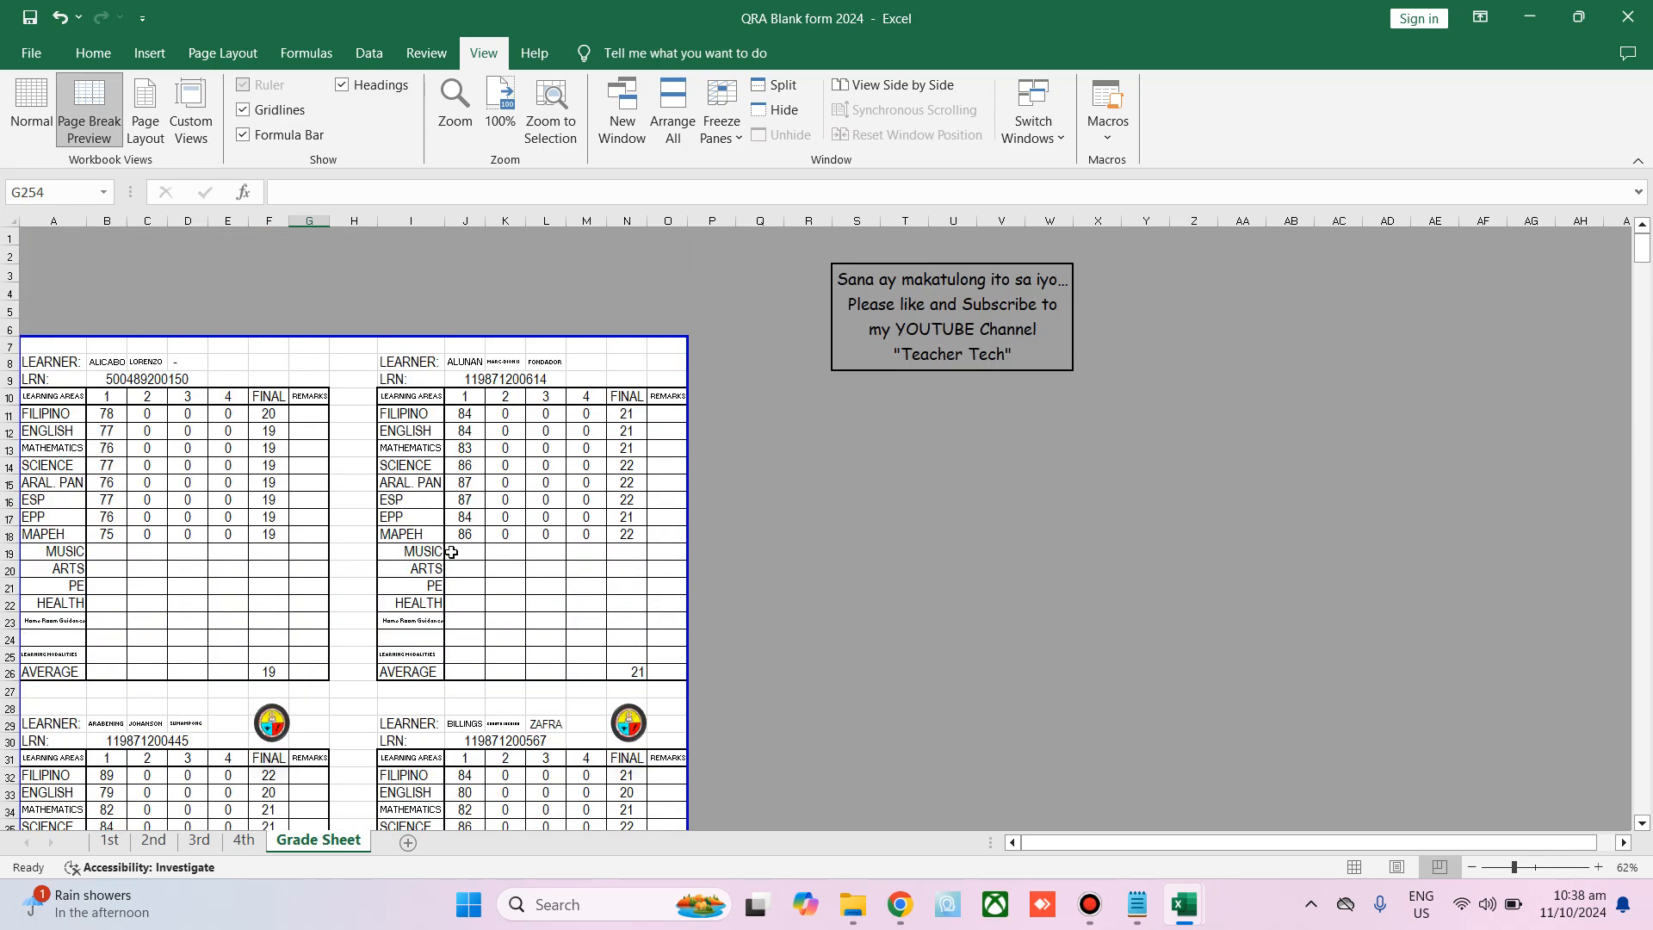
{"action": "scroll", "coordinate": [347, 472], "scroll_direction": "down", "scroll_amount": 4}
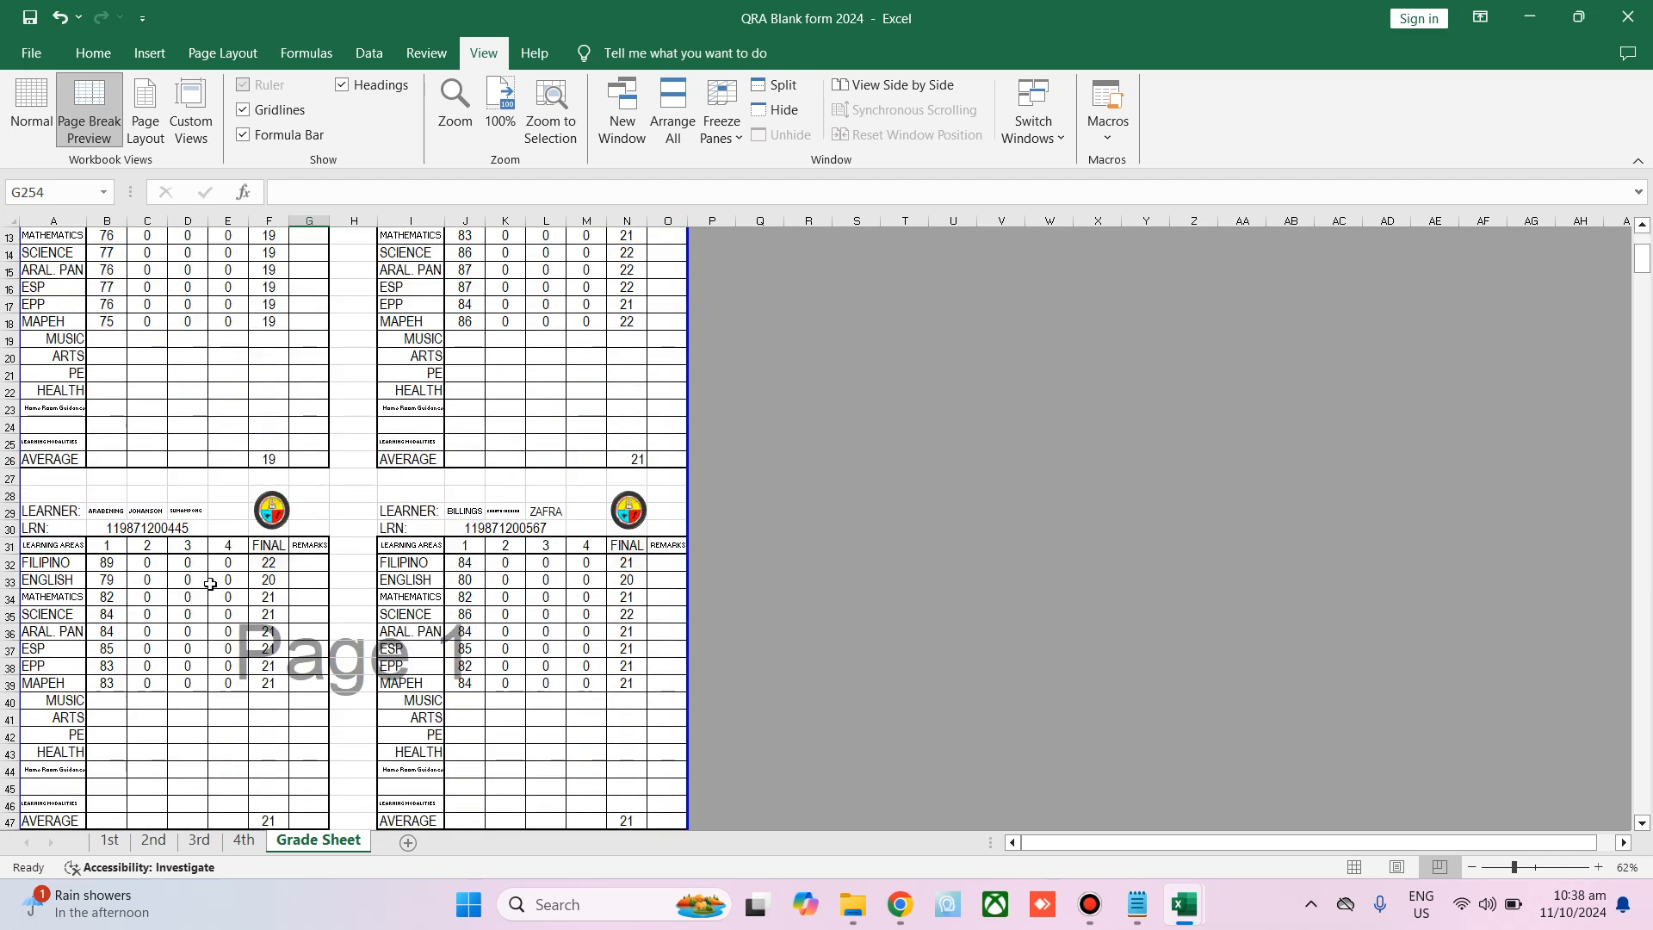
{"action": "scroll", "coordinate": [210, 584], "scroll_direction": "down", "scroll_amount": 2}
{"action": "scroll", "coordinate": [428, 612], "scroll_direction": "up", "scroll_amount": 5}
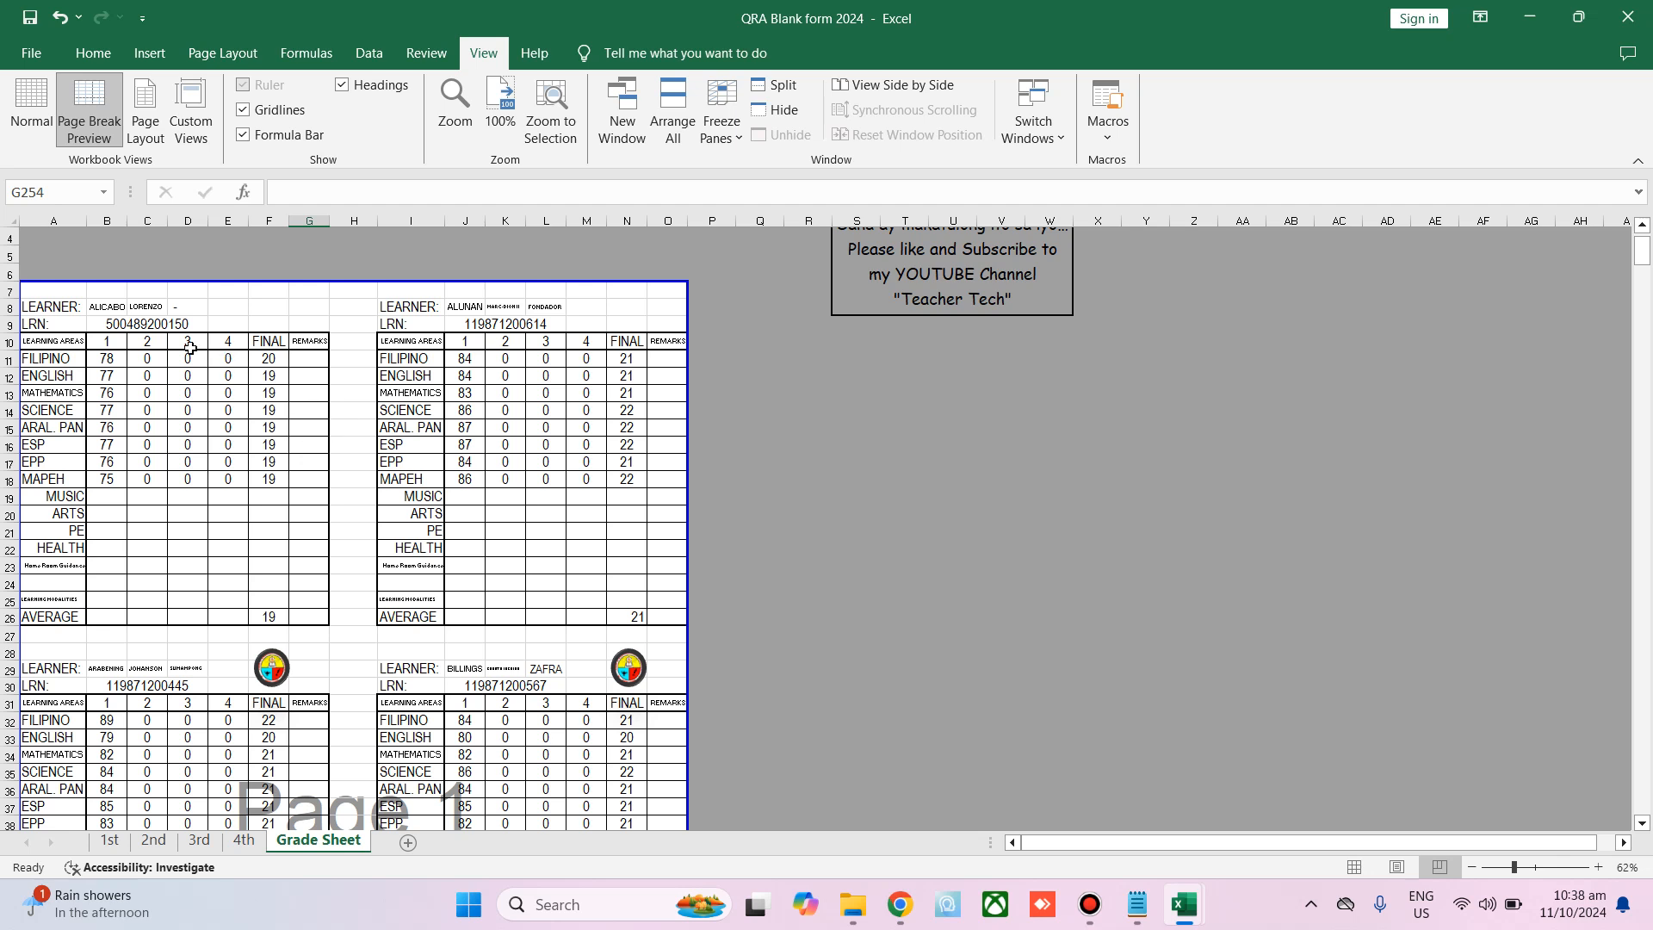
{"action": "left_click_drag", "start_coordinate": [60, 289], "coordinate": [343, 627]}
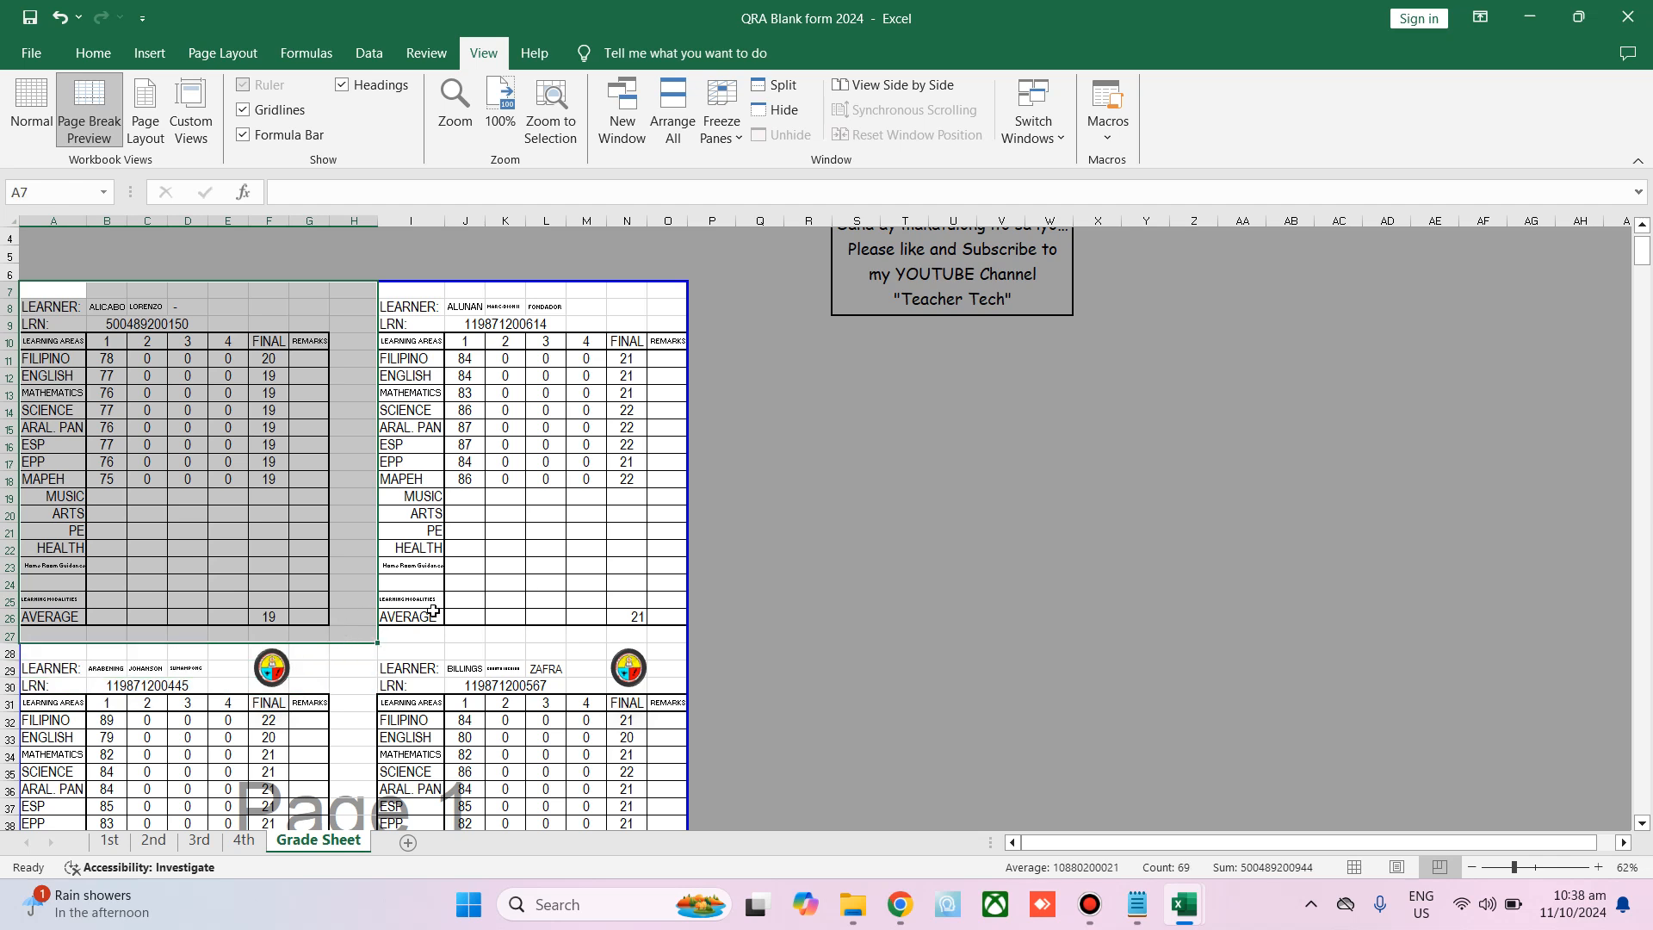
{"action": "left_click", "coordinate": [456, 632]}
Step: Select the second learner's report card block, then click the first card's top-left cell
{"action": "left_click", "coordinate": [355, 630]}
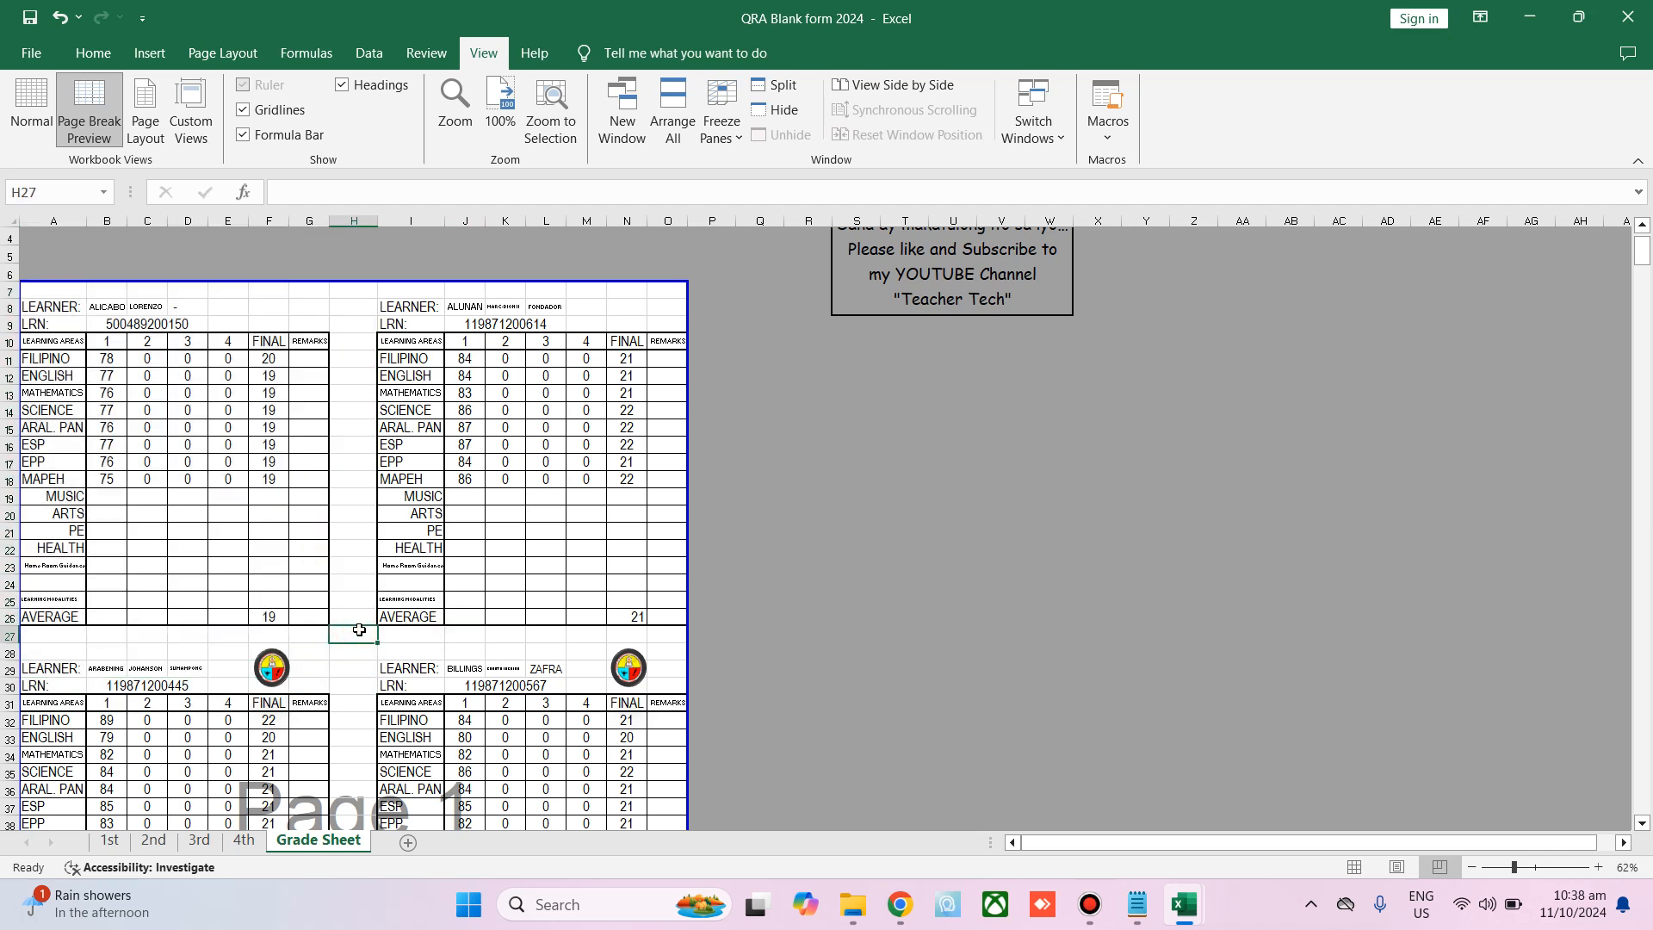
{"action": "left_click_drag", "start_coordinate": [410, 292], "coordinate": [649, 631]}
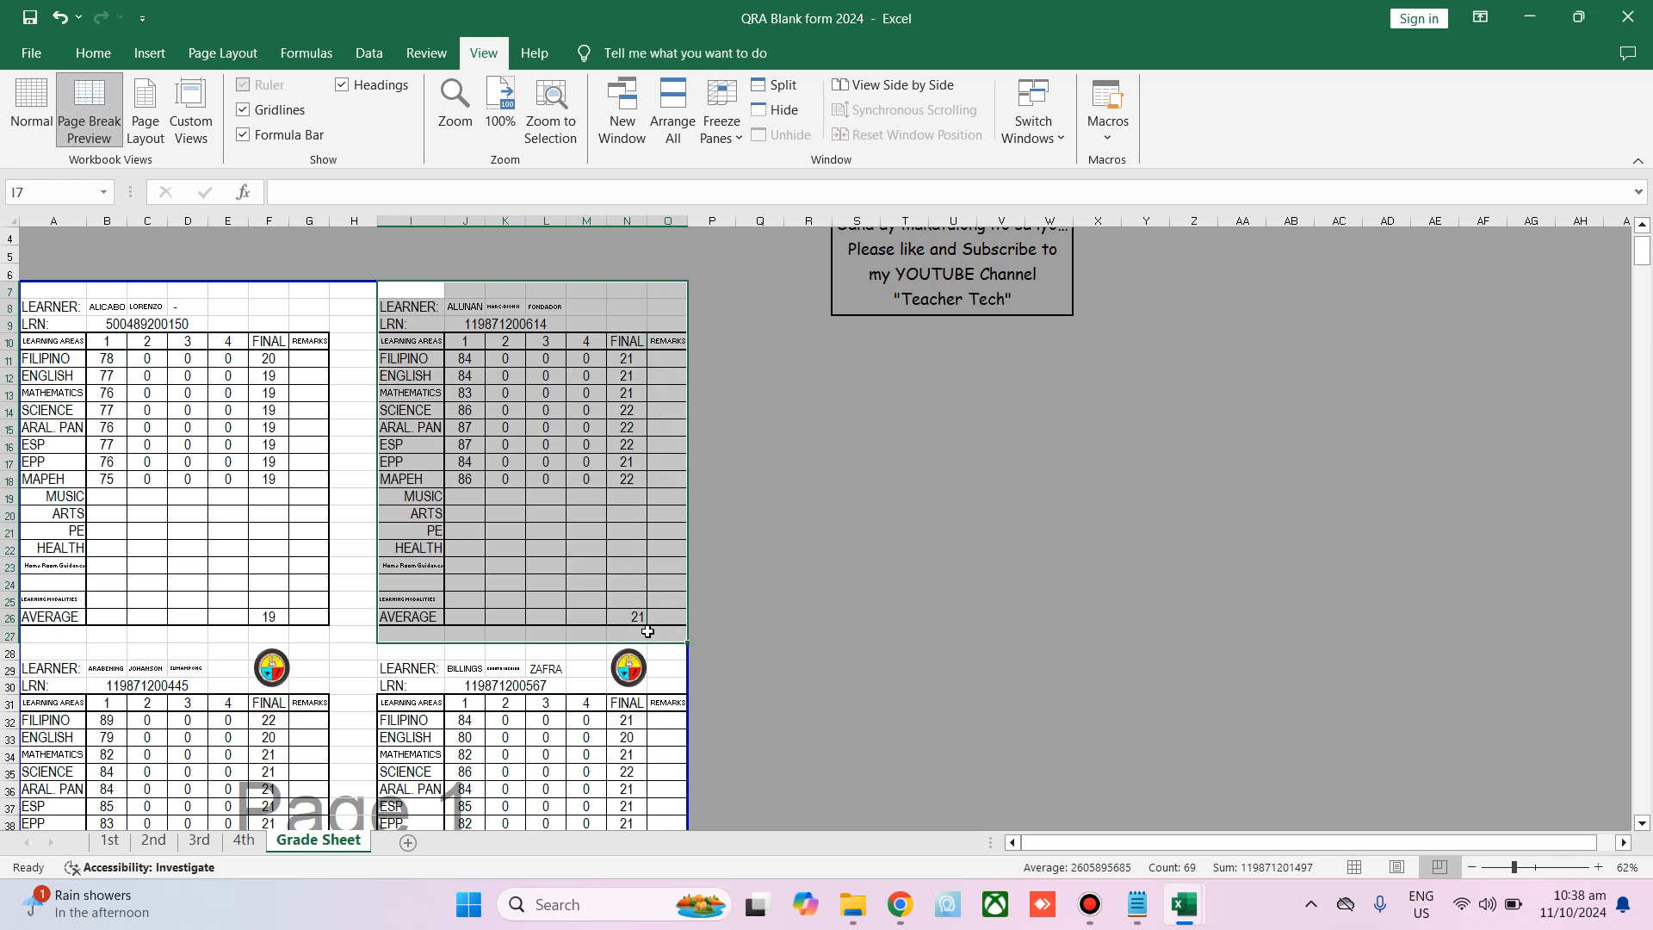
{"action": "left_click", "coordinate": [357, 551]}
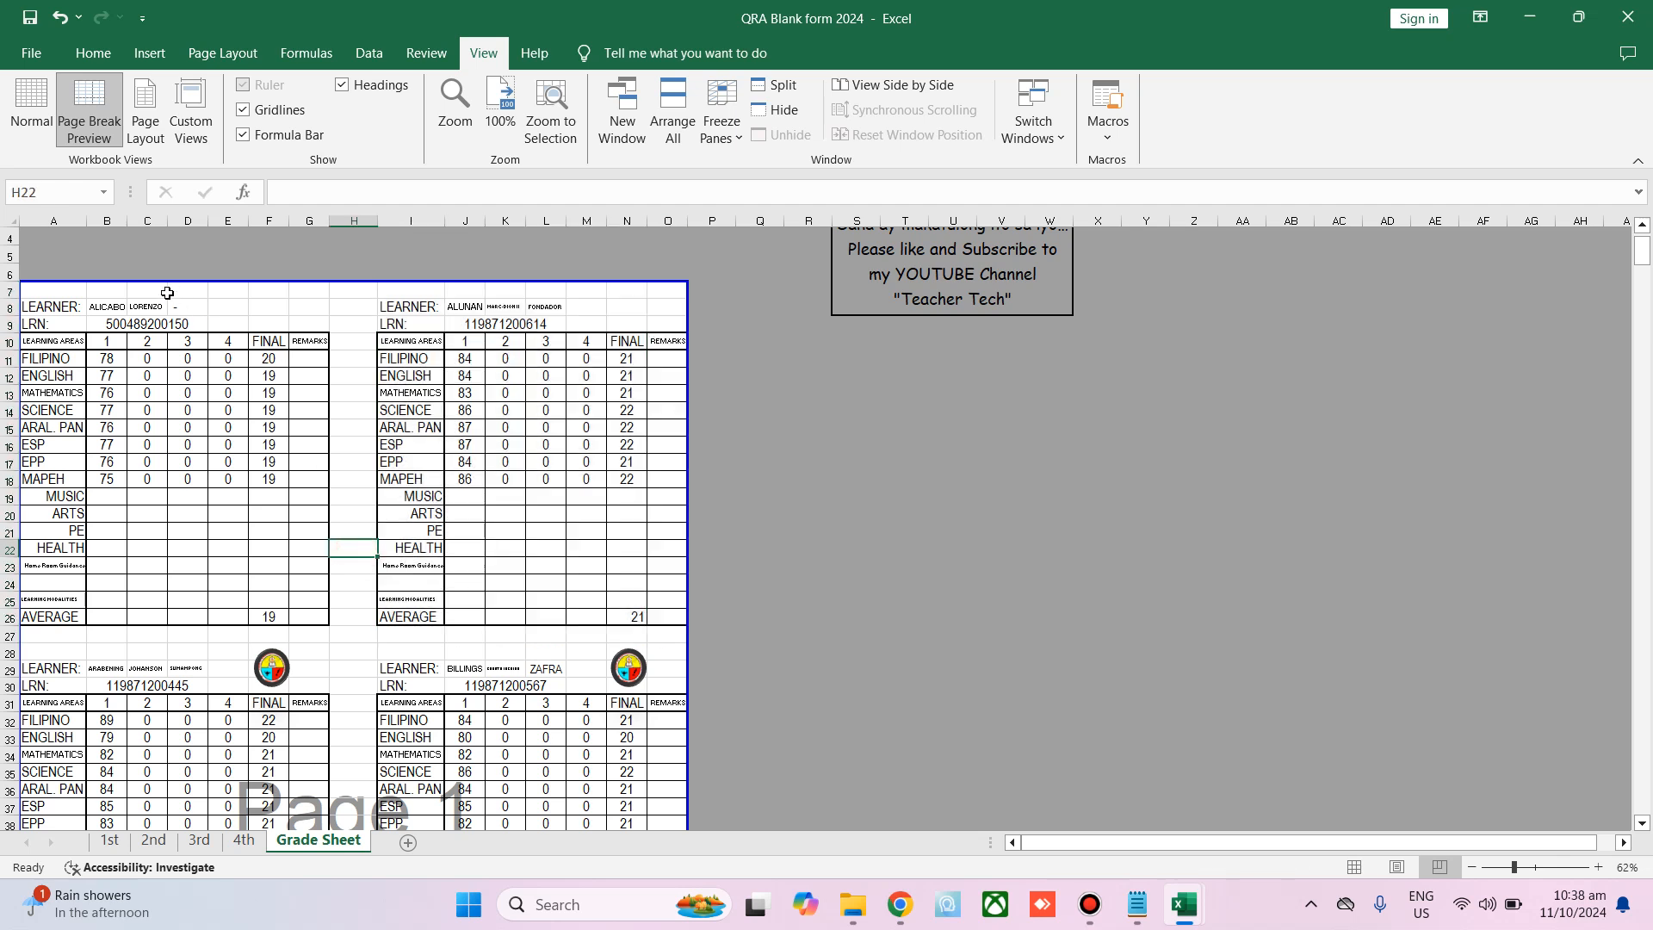
{"action": "left_click", "coordinate": [47, 291]}
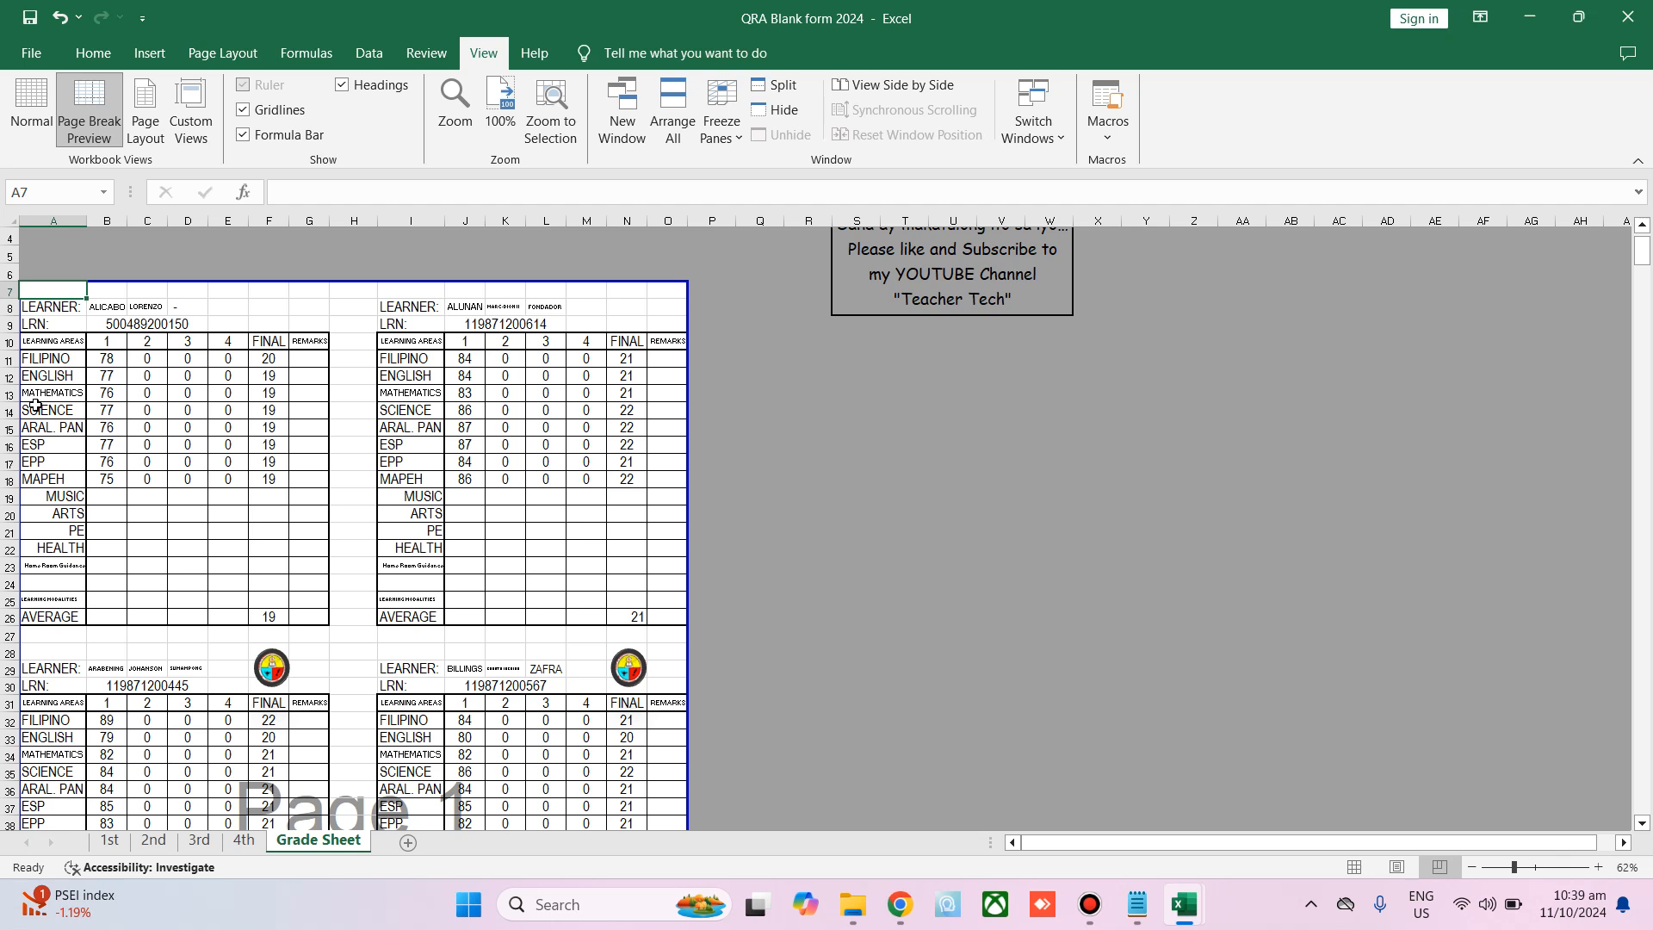
{"action": "left_click", "coordinate": [287, 398]}
{"action": "left_click", "coordinate": [174, 370]}
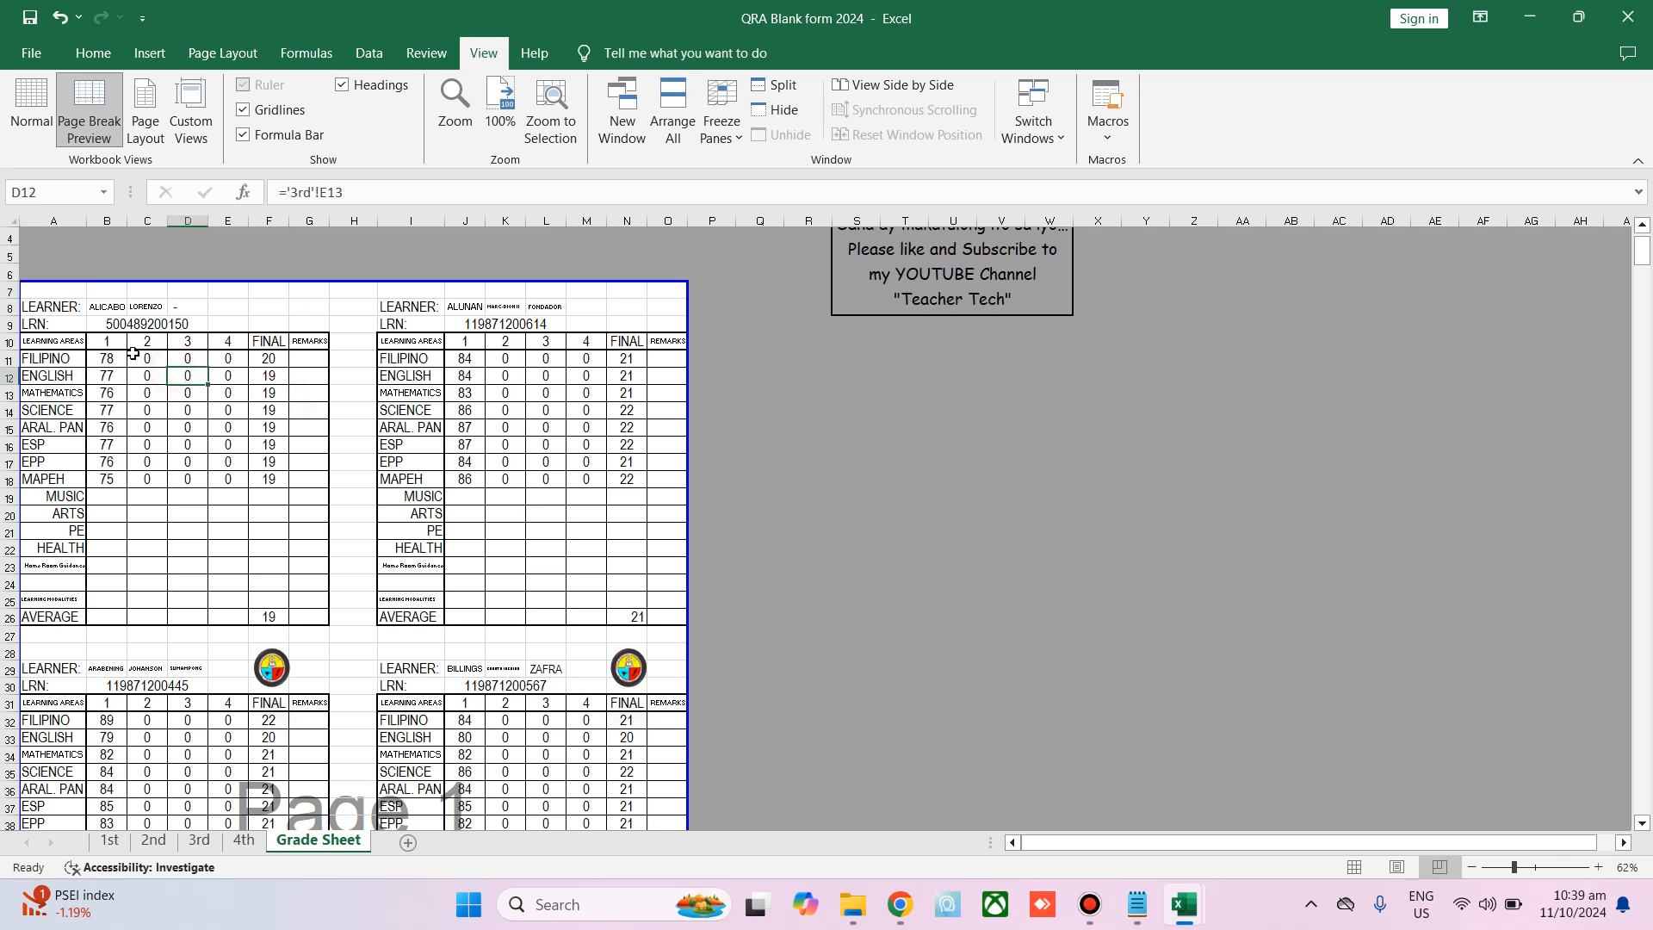
{"action": "left_click_drag", "start_coordinate": [104, 348], "coordinate": [102, 468]}
{"action": "left_click_drag", "start_coordinate": [119, 340], "coordinate": [116, 488]}
{"action": "left_click", "coordinate": [350, 613]}
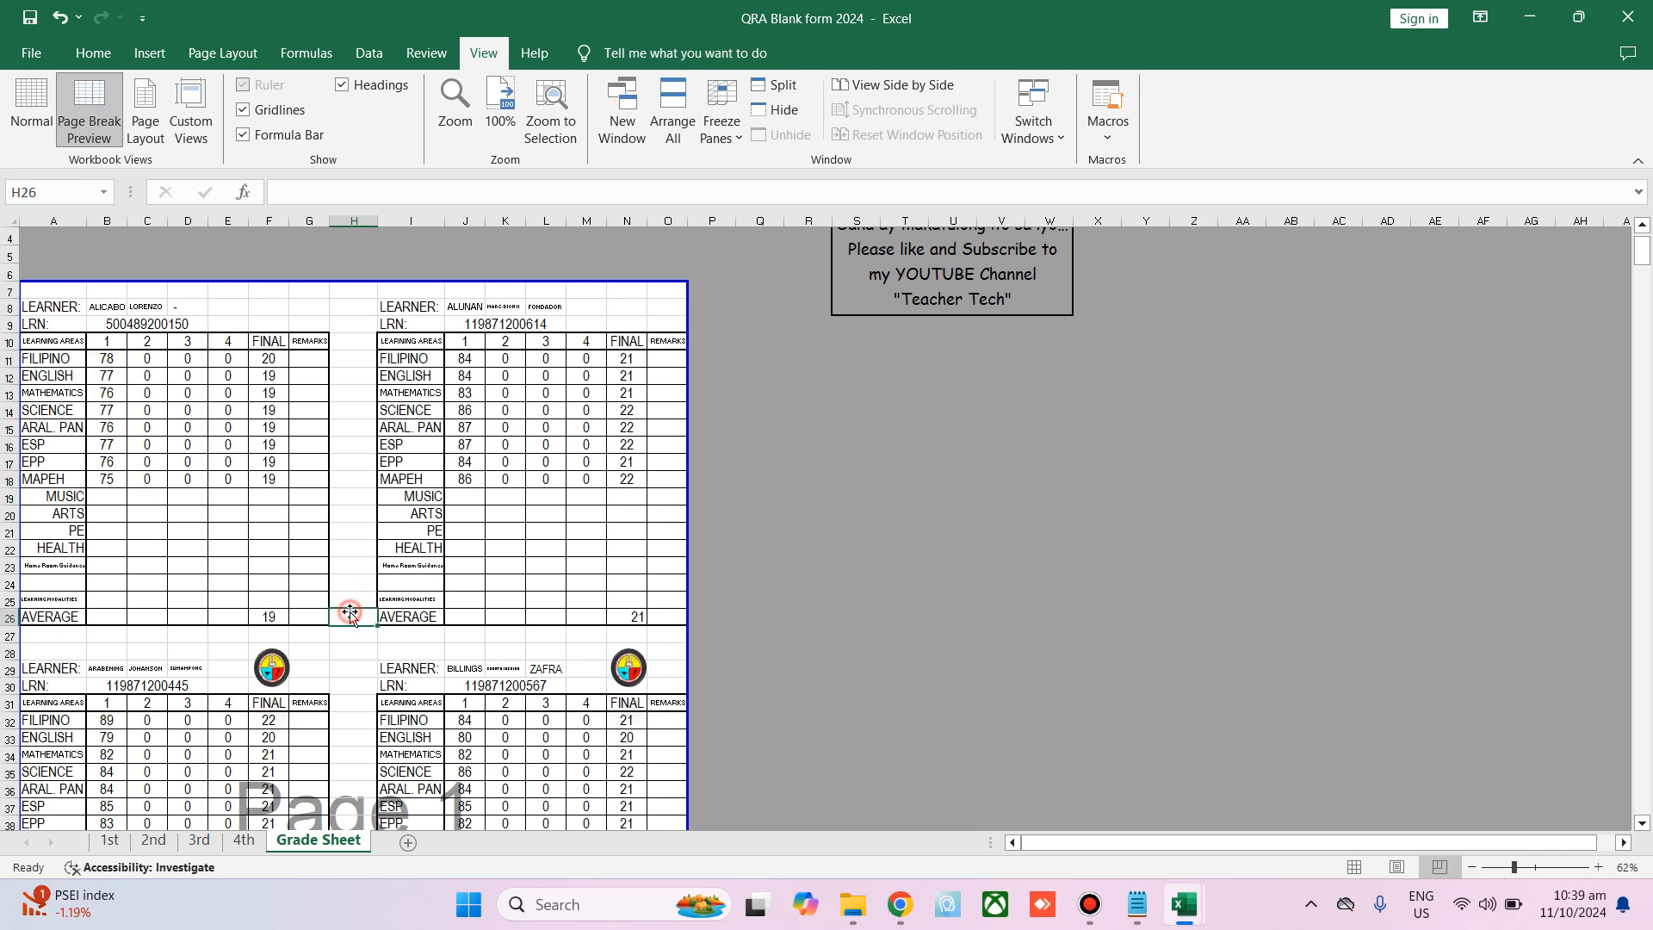
{"action": "left_click_drag", "start_coordinate": [57, 287], "coordinate": [312, 587]}
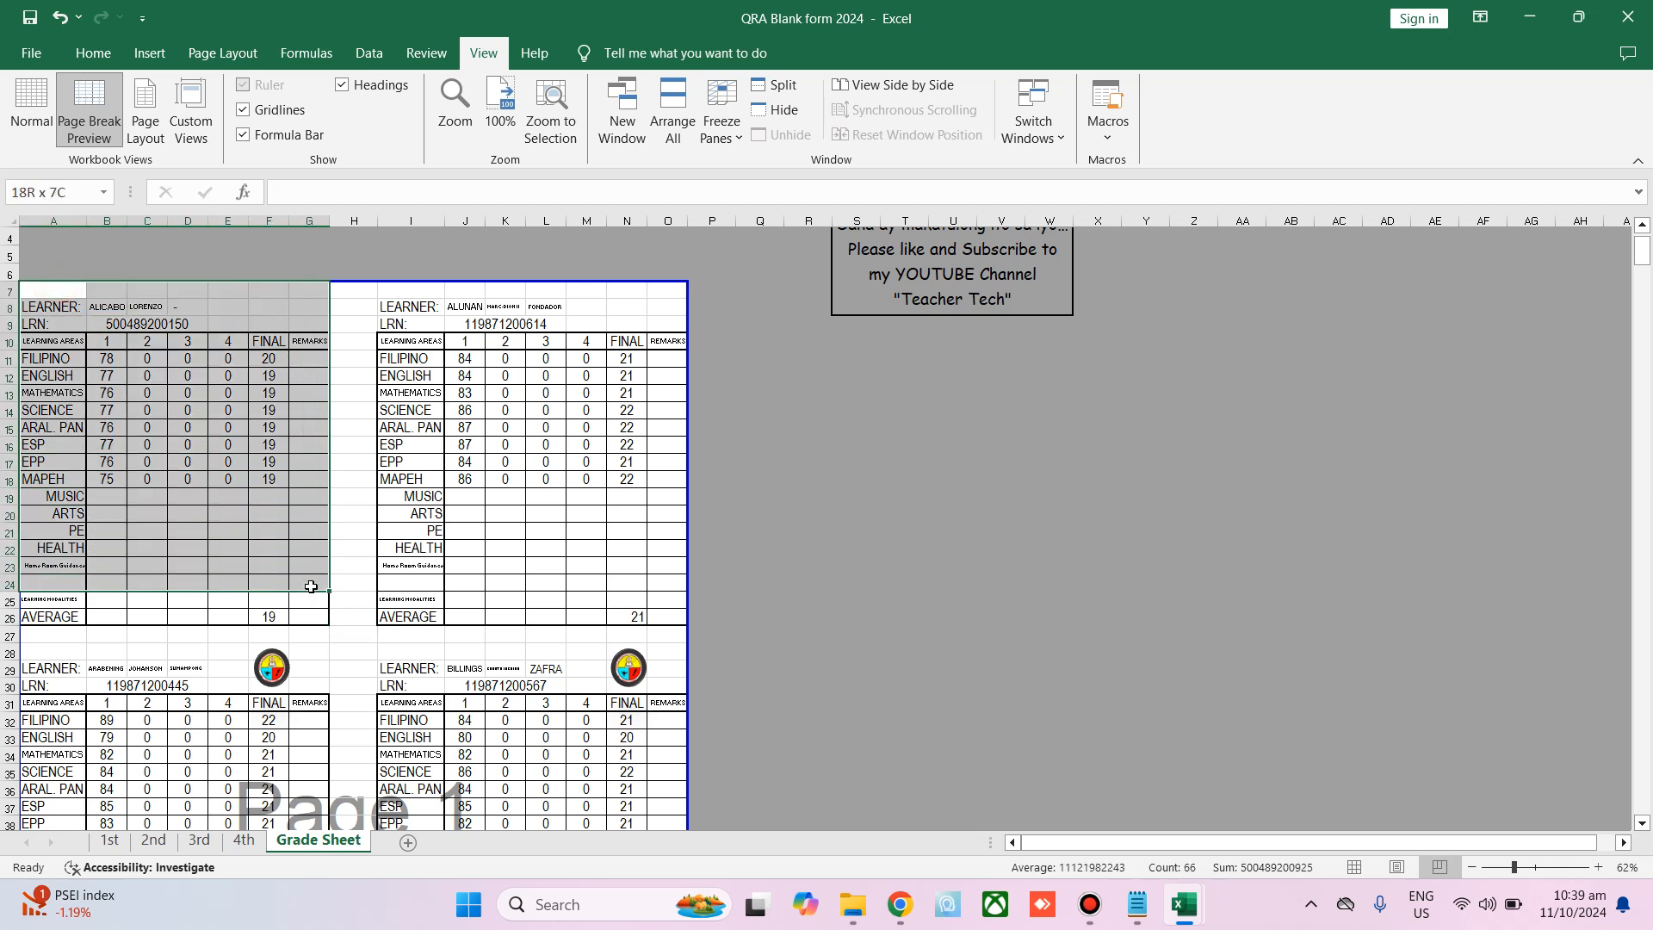
{"action": "left_click", "coordinate": [346, 649]}
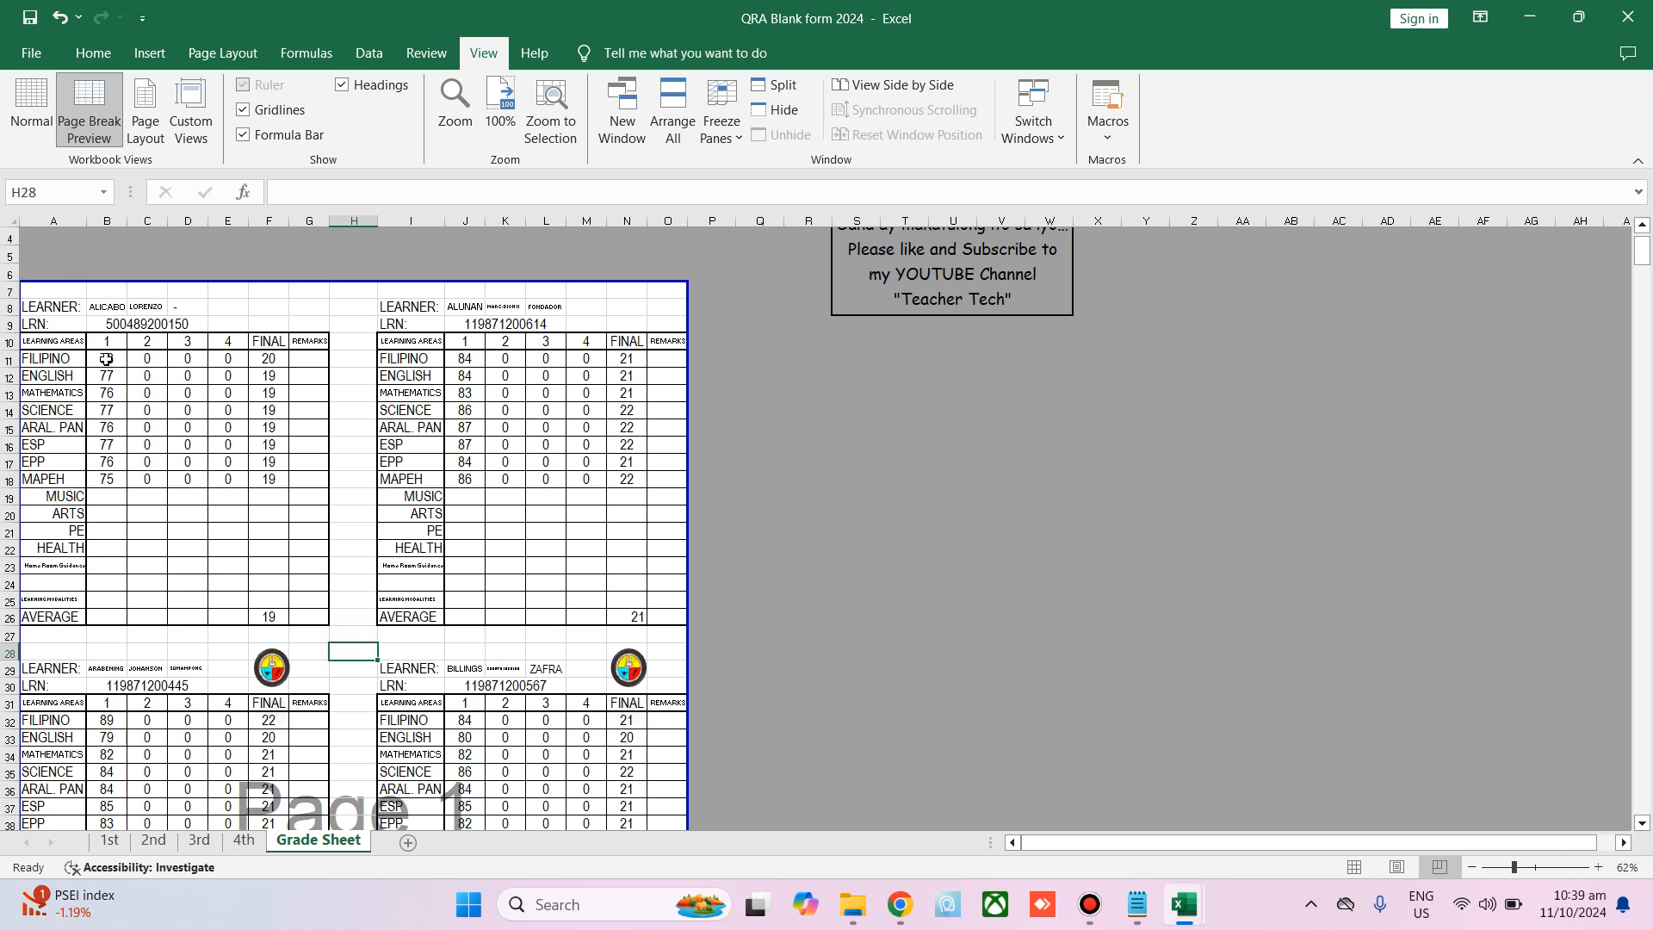
{"action": "left_click_drag", "start_coordinate": [106, 359], "coordinate": [319, 619]}
{"action": "left_click", "coordinate": [366, 577]}
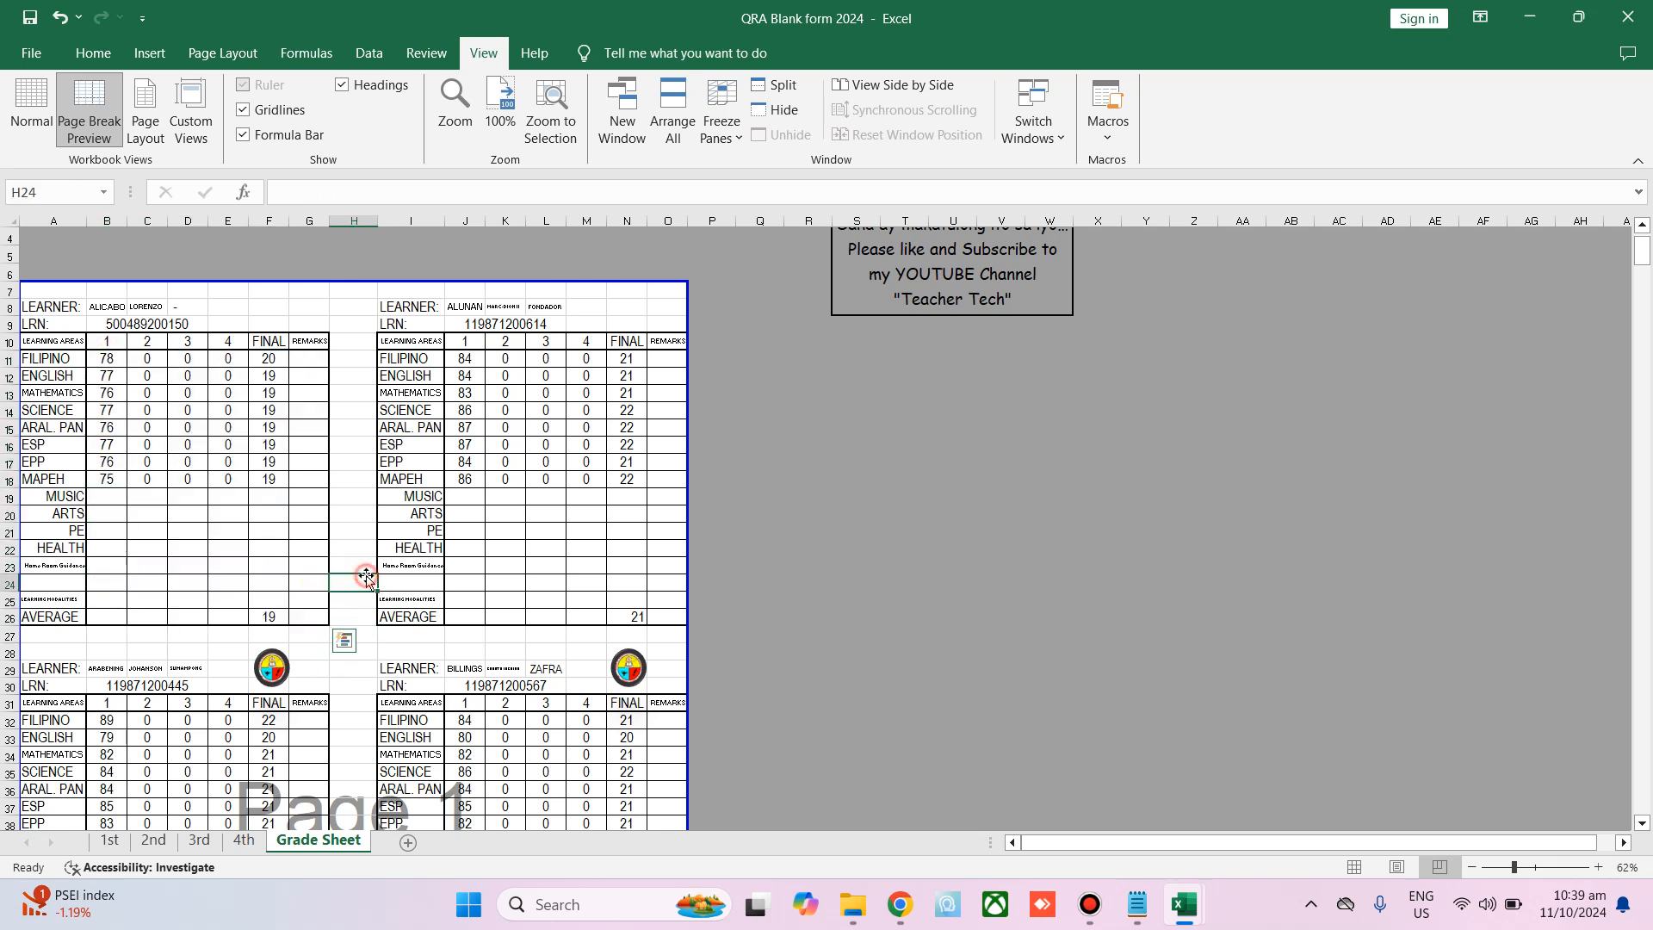
{"action": "scroll", "coordinate": [457, 525], "scroll_direction": "up", "scroll_amount": 1}
{"action": "scroll", "coordinate": [482, 552], "scroll_direction": "down", "scroll_amount": 1}
{"action": "left_click", "coordinate": [514, 634]}
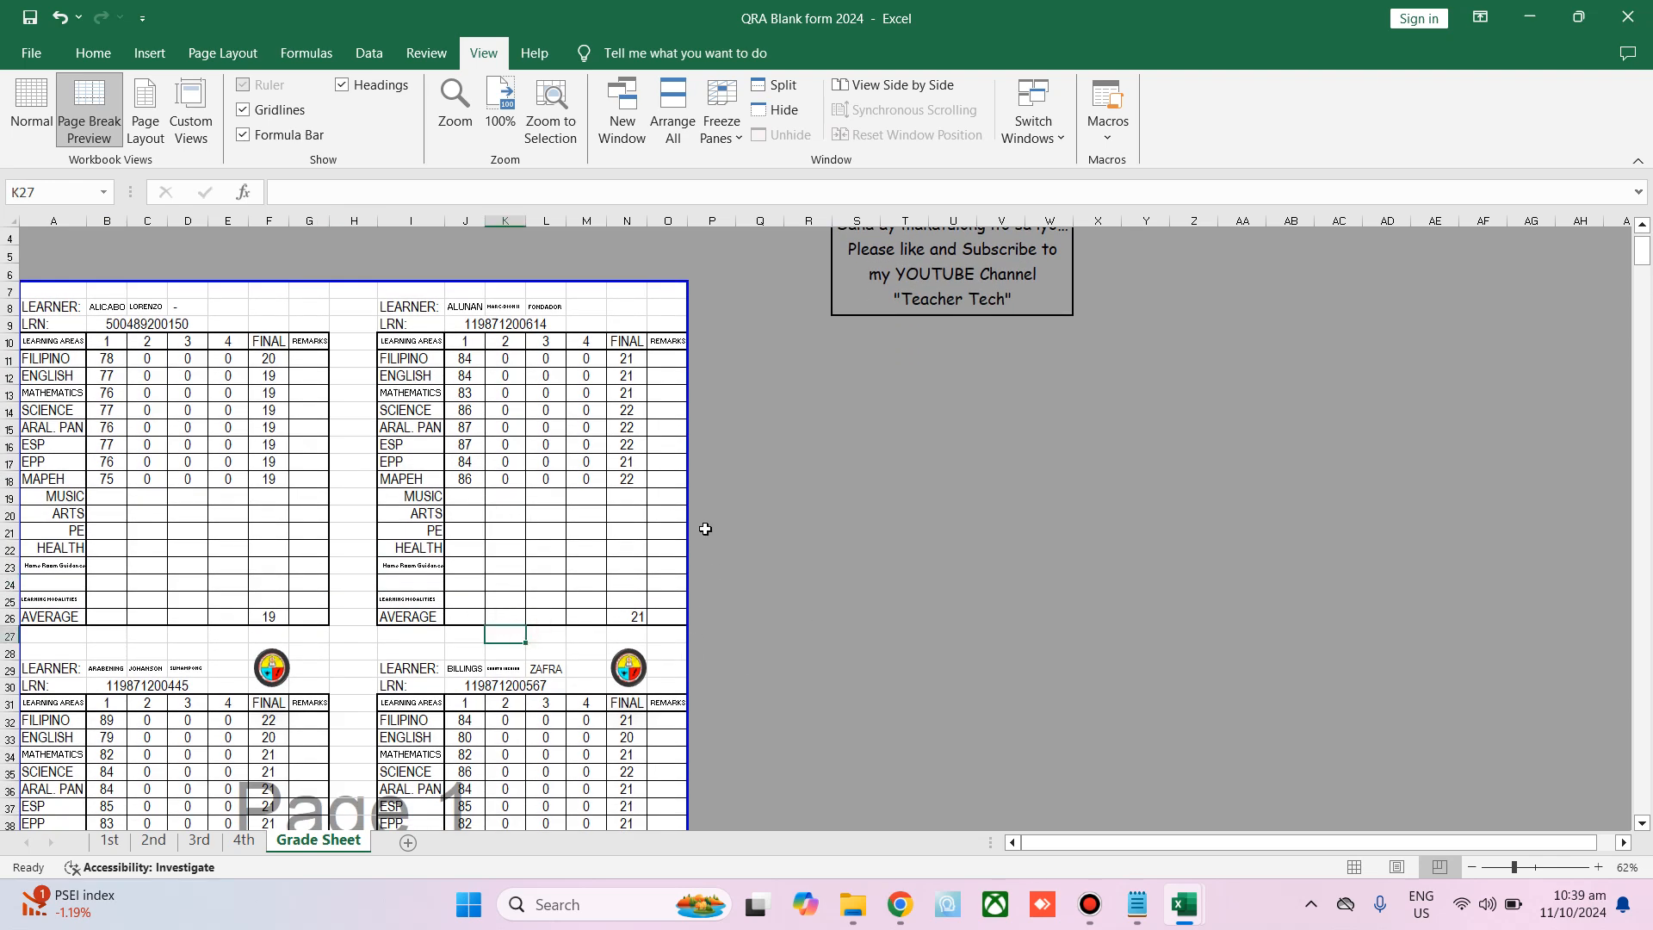